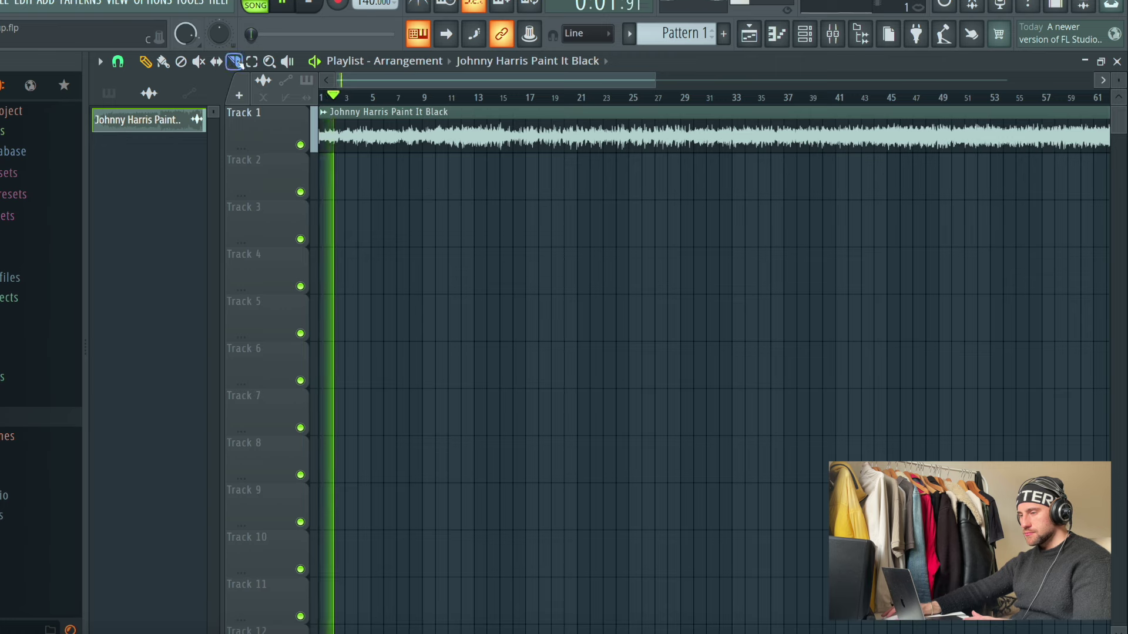
Step: Play through the audio clip on Track 1 and slice it just after bar 8, at the start of the next phrase
drag(337, 96, 437, 100)
key(space)
key(space)
scroll(417, 96, up, 6)
key(space)
key(space)
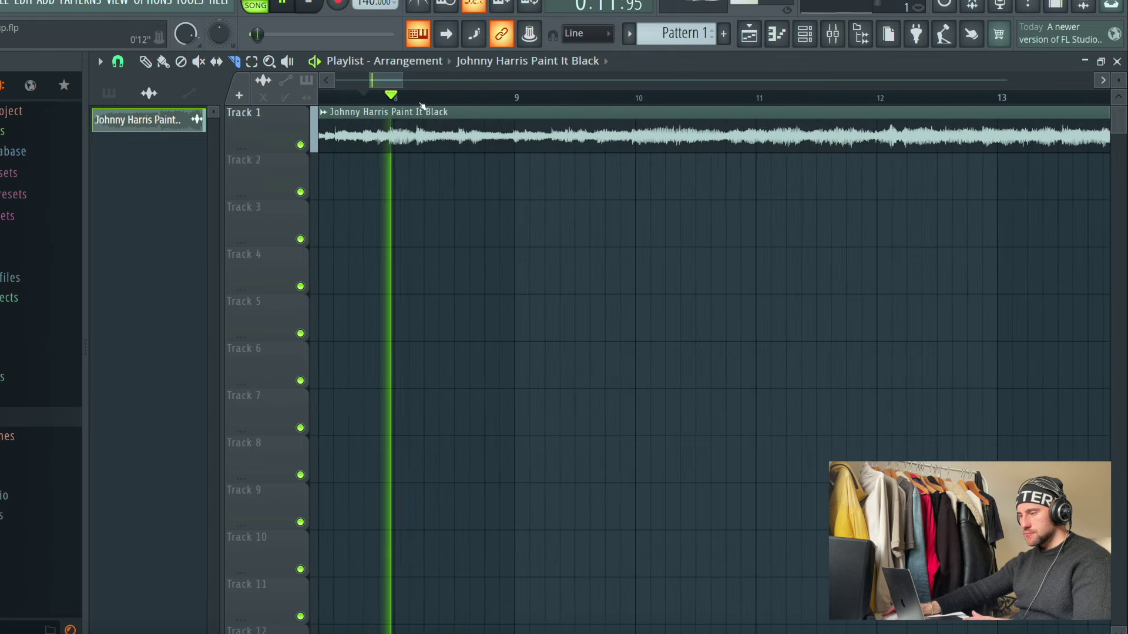
shift+click(420, 107)
Step: Slice the Track 1 audio again at bar 15 and delete everything after that cut
scroll(424, 101, down, 2)
scroll(424, 101, down, 3)
drag(438, 101, 596, 103)
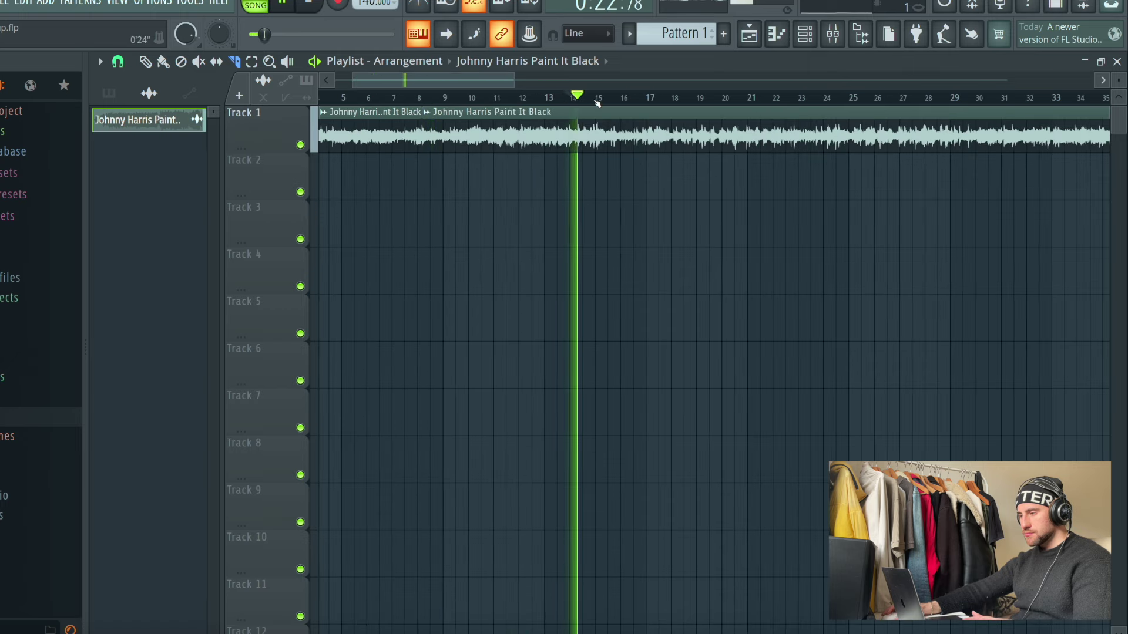
scroll(597, 104, up, 6)
shift+click(709, 107)
scroll(710, 104, down, 7)
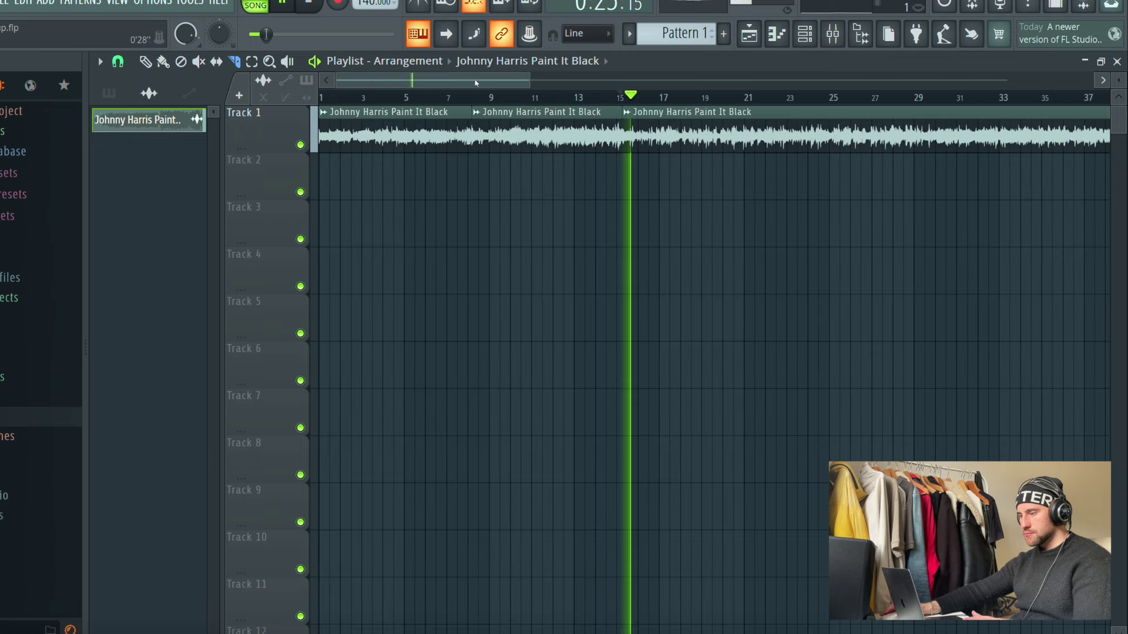
right_click(676, 135)
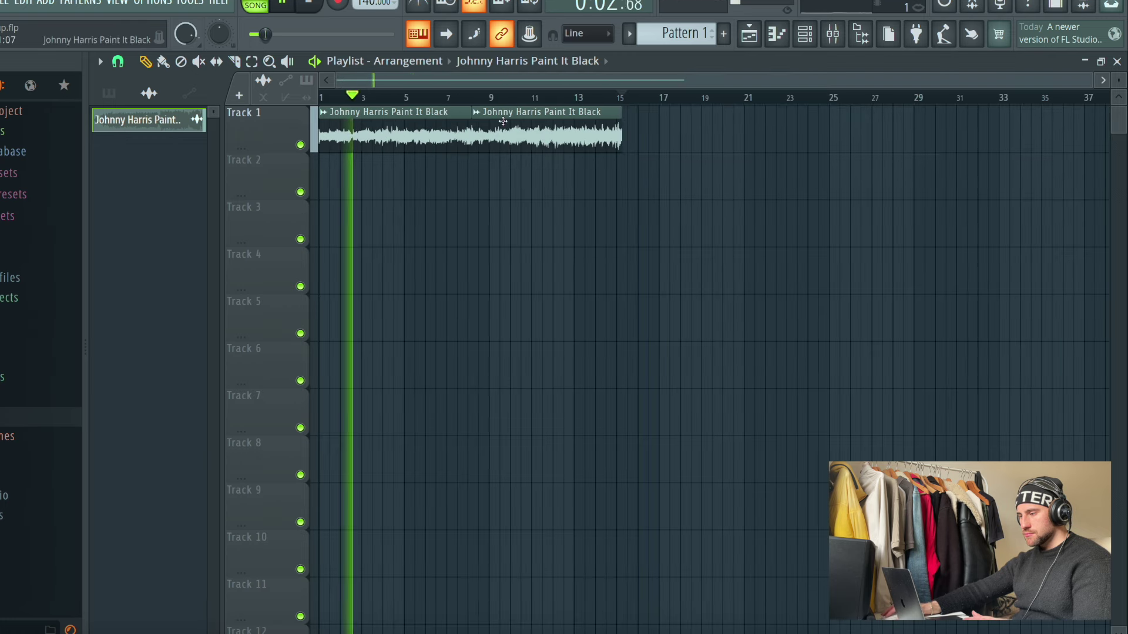
Step: Move the second audio section to Track 2 at bar 9 and time-stretch the first section to end at bar 9
drag(508, 147, 528, 194)
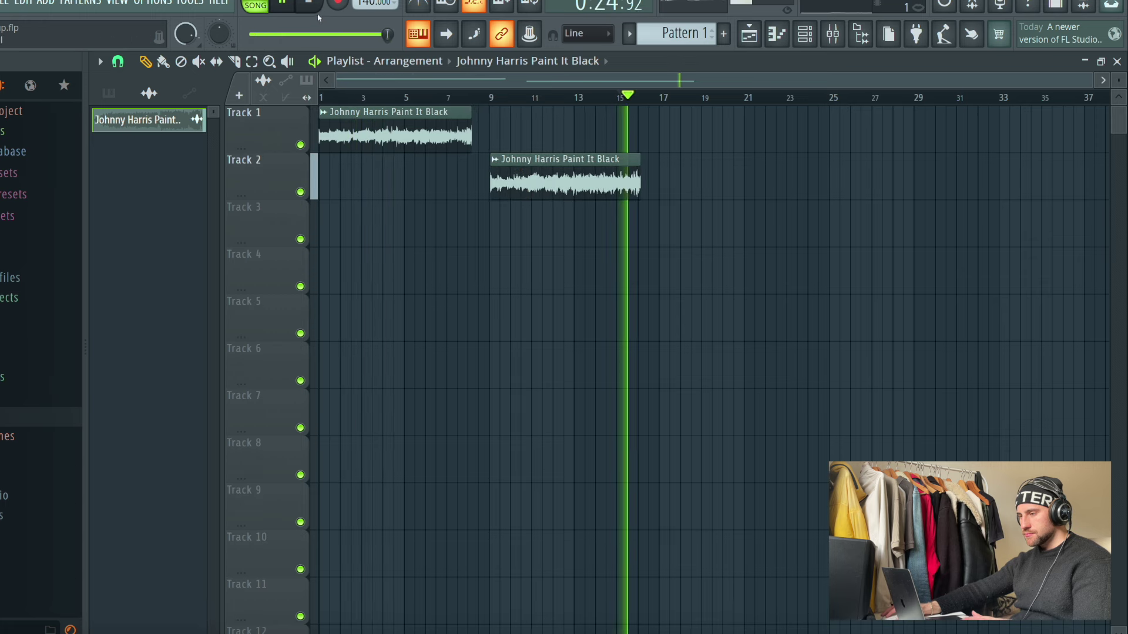
drag(478, 139, 495, 131)
key(space)
scroll(495, 109, up, 8)
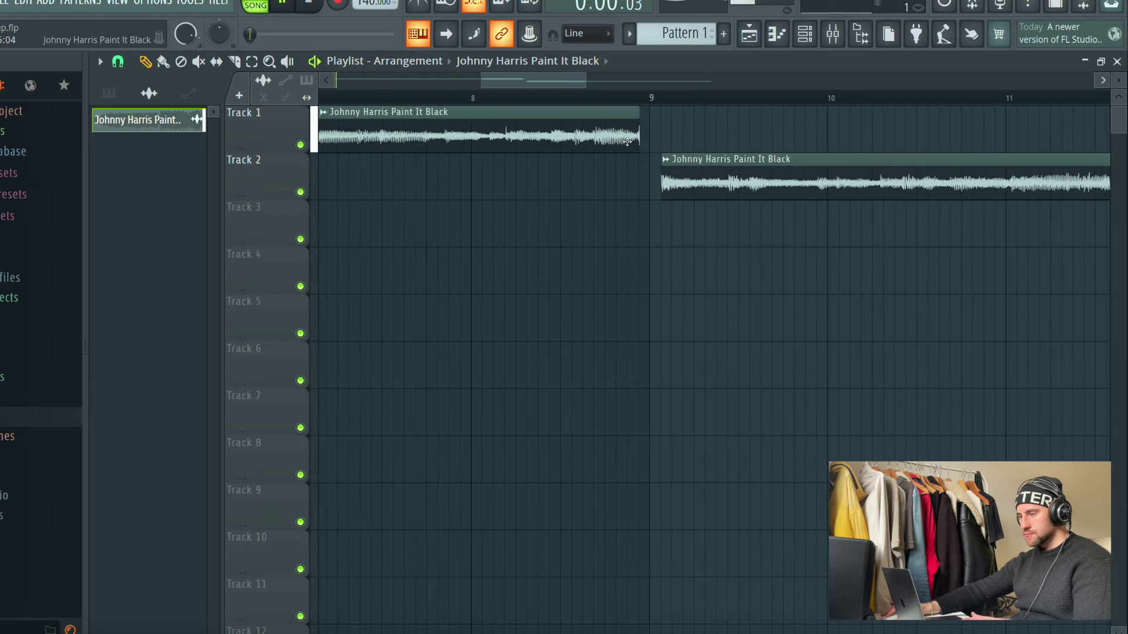
drag(639, 137, 647, 136)
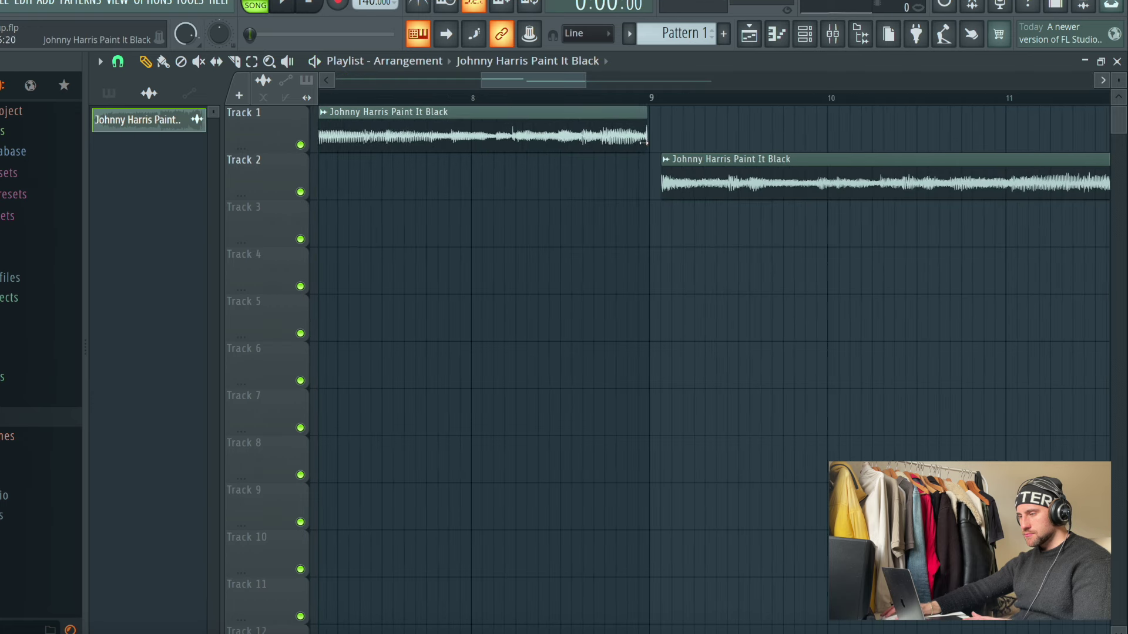
key(space)
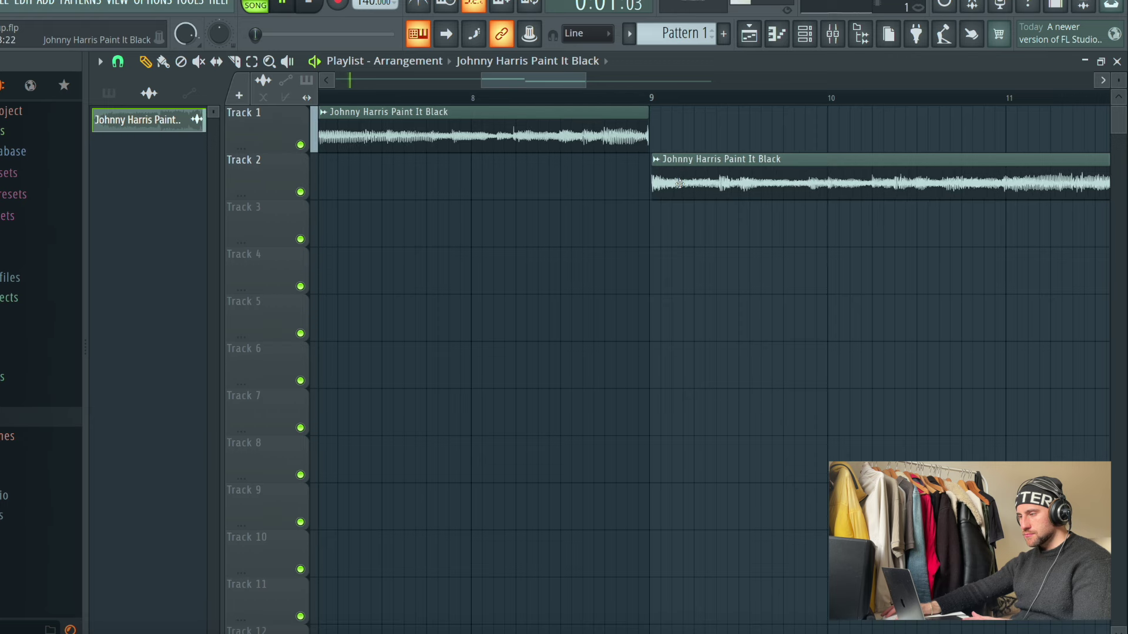
scroll(652, 103, up, 5)
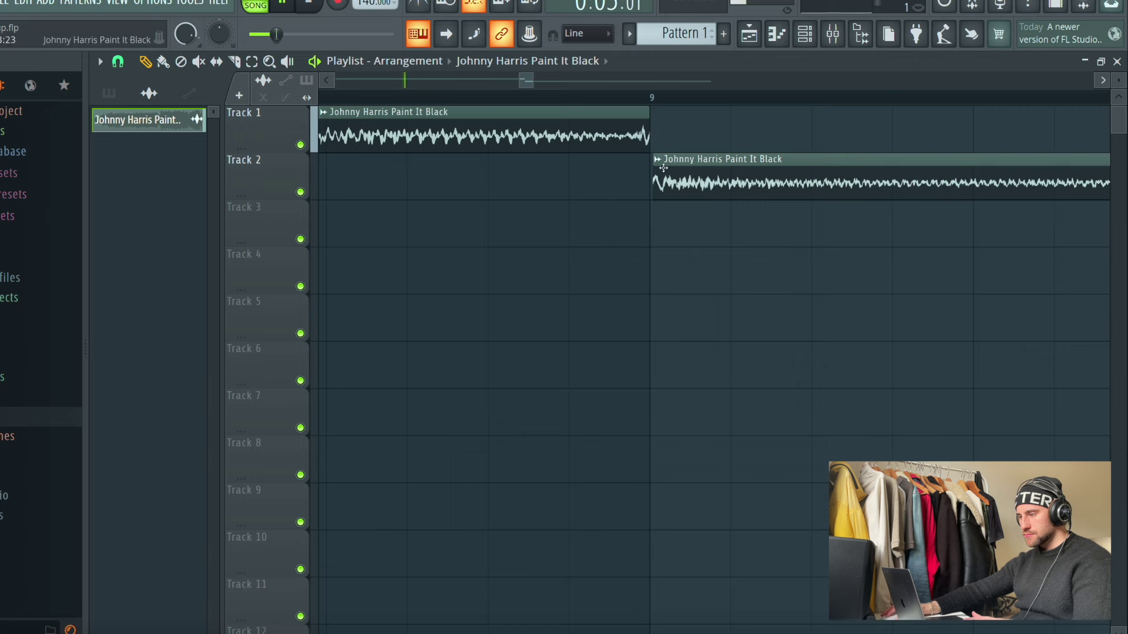
scroll(655, 102, down, 5)
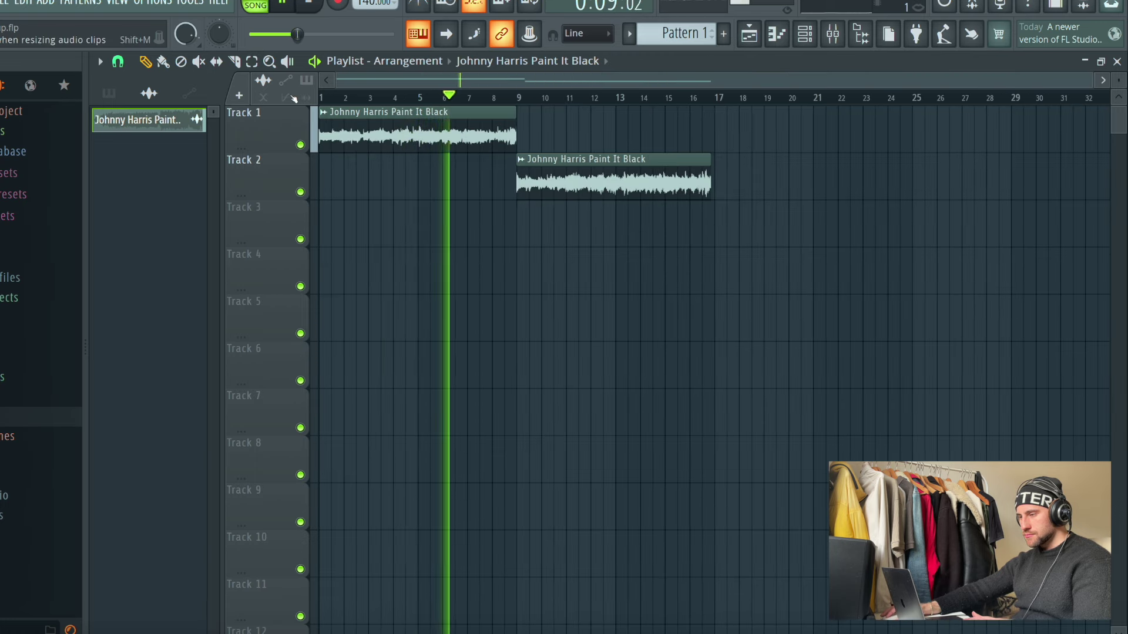
Step: Slice the Track 1 clip at bar 5 and shift the second part so its first note lands on bar 5
scroll(420, 128, up, 5)
drag(419, 128, 417, 166)
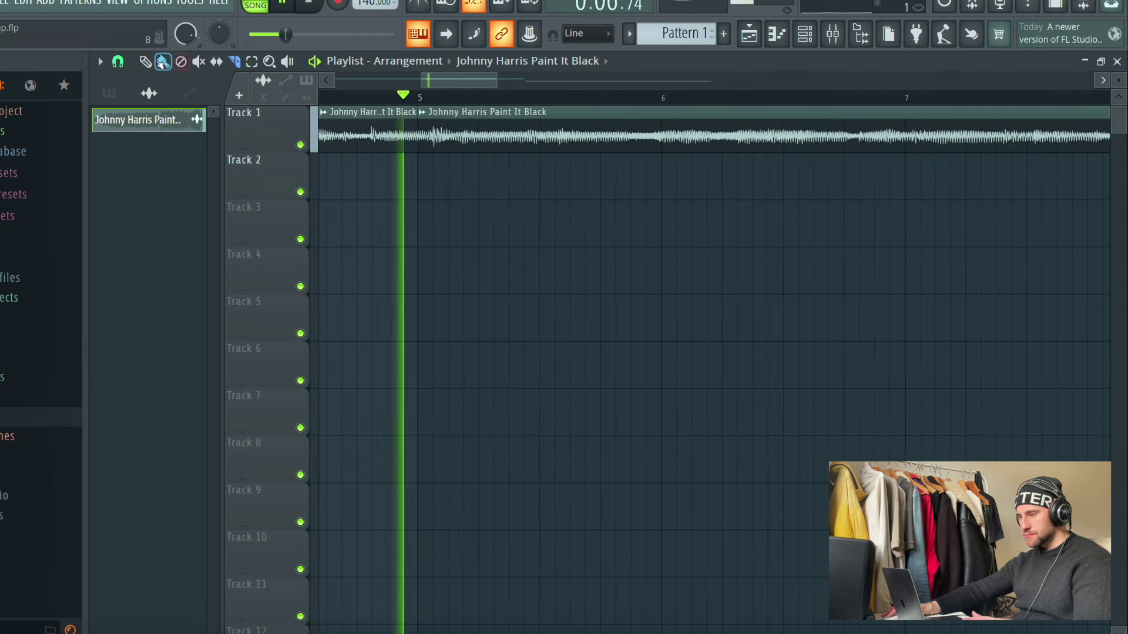
click(145, 61)
key(space)
key(space)
drag(416, 141, 451, 132)
key(space)
key(space)
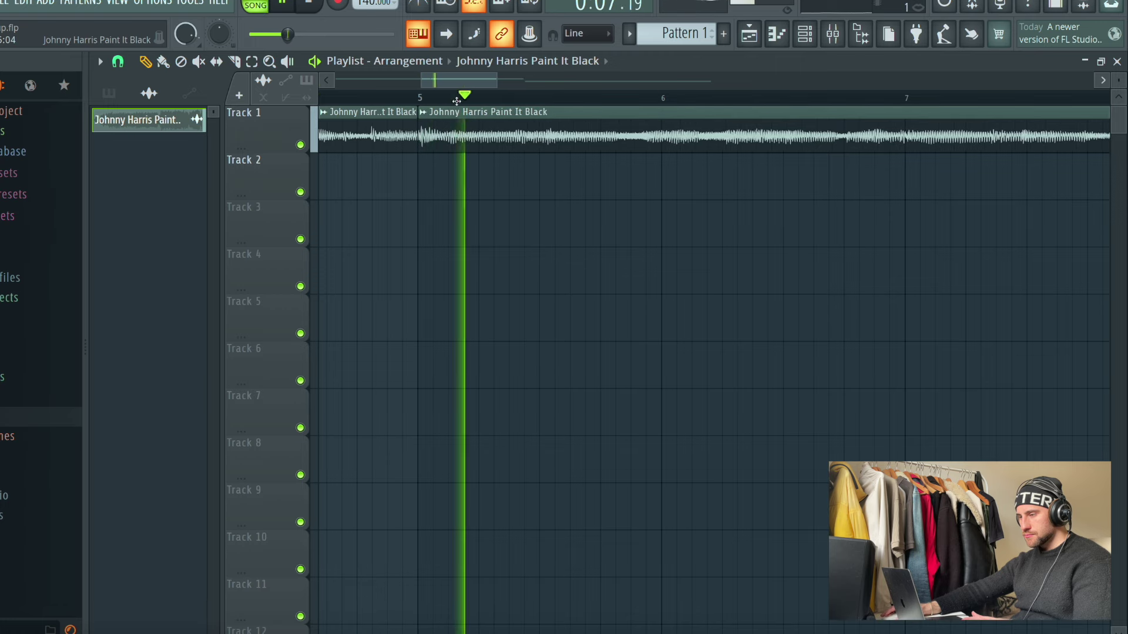
Step: Time-stretch the end of the second Track 1 section to reach bar 9, closing the gap before the Track 2 clip
scroll(324, 98, down, 3)
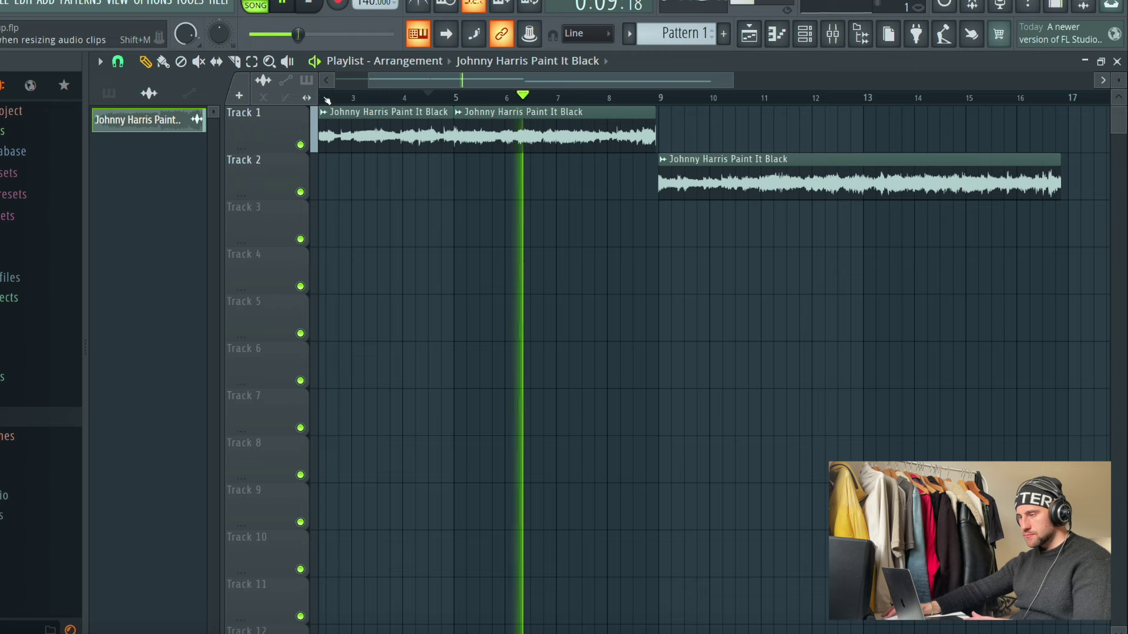
scroll(660, 99, up, 3)
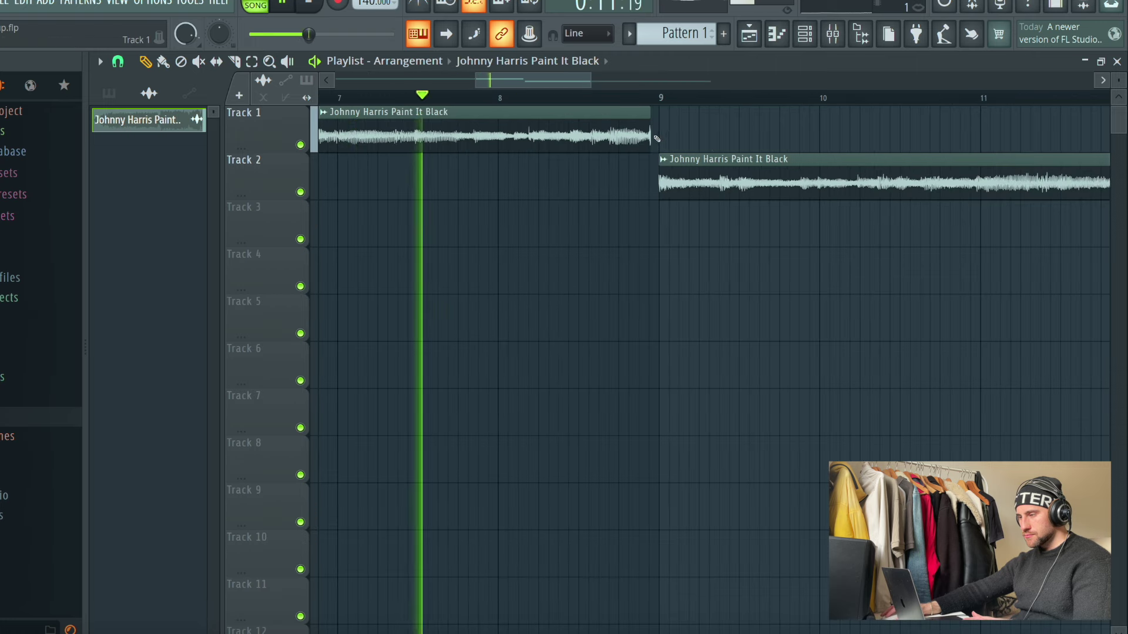
drag(665, 144, 663, 134)
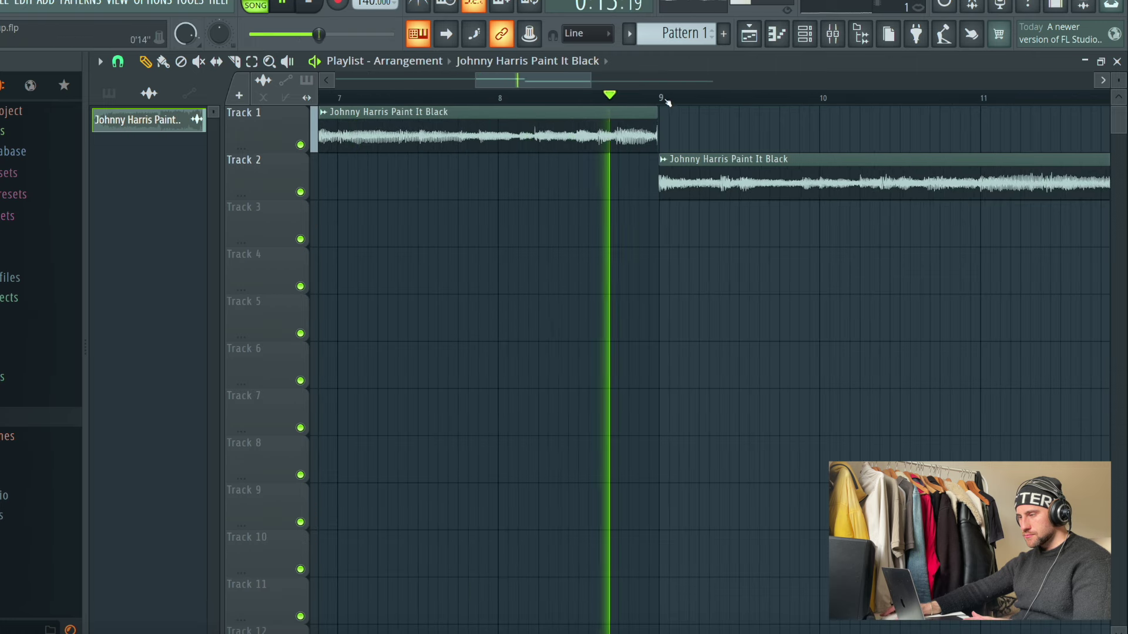
scroll(669, 100, down, 4)
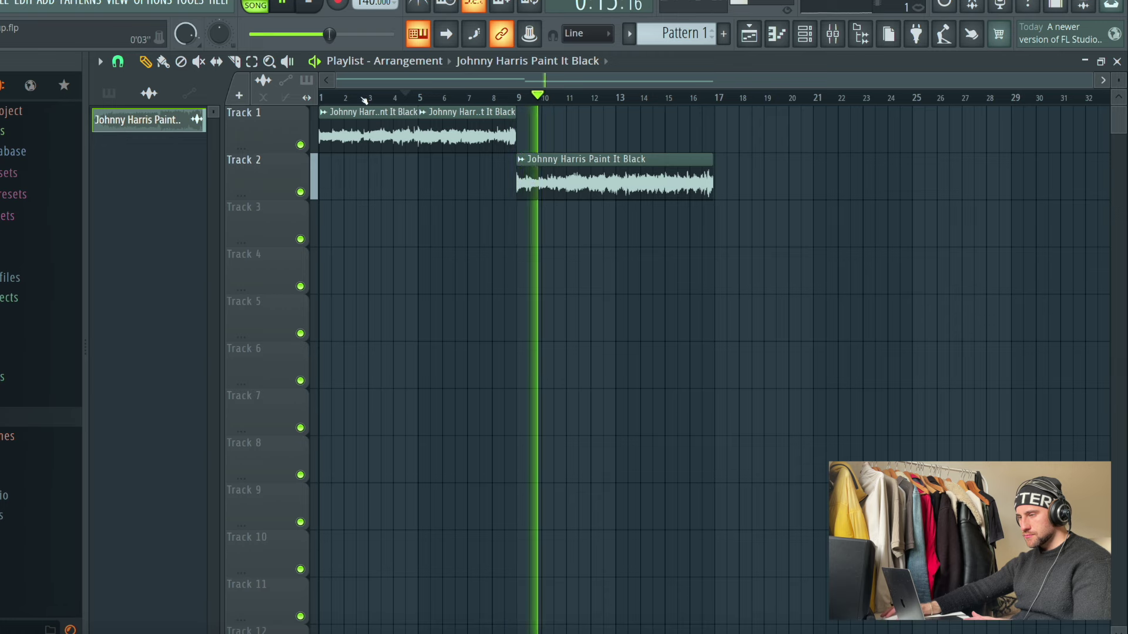
Step: Slice the Track 2 clip at bar 13 and align the start of the following section with the bar line
click(236, 62)
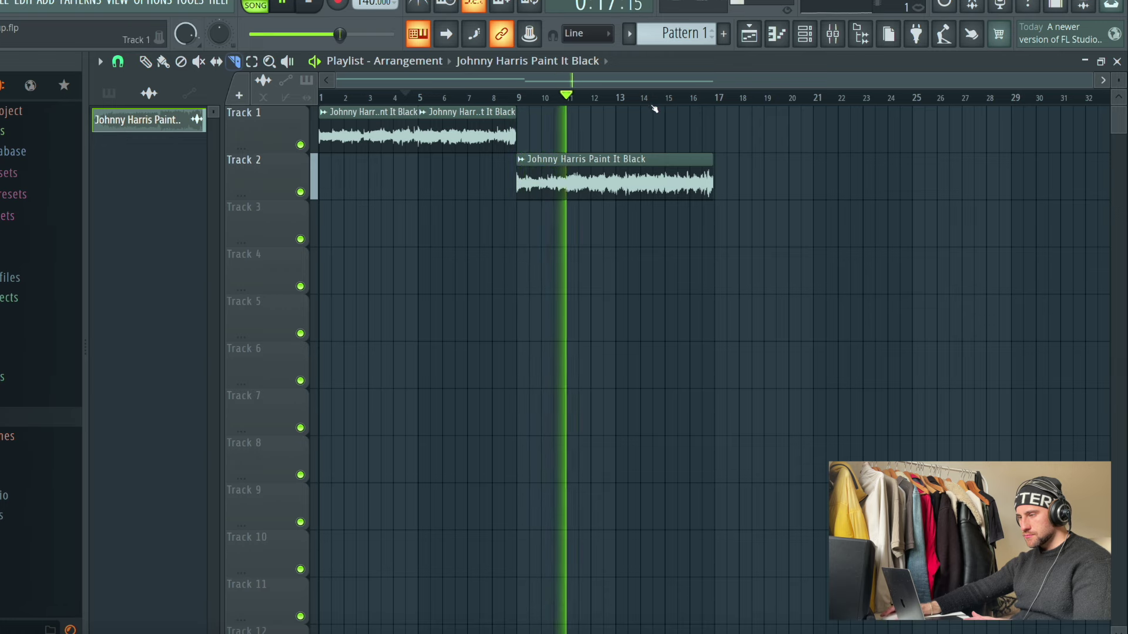
scroll(631, 98, up, 3)
scroll(632, 98, up, 3)
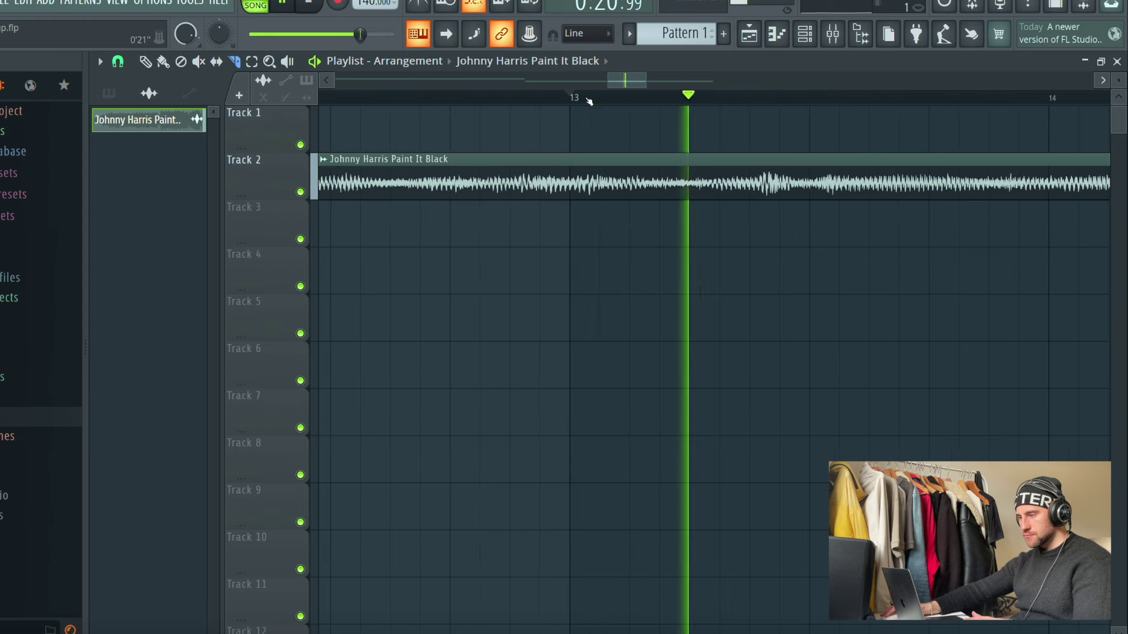
click(573, 170)
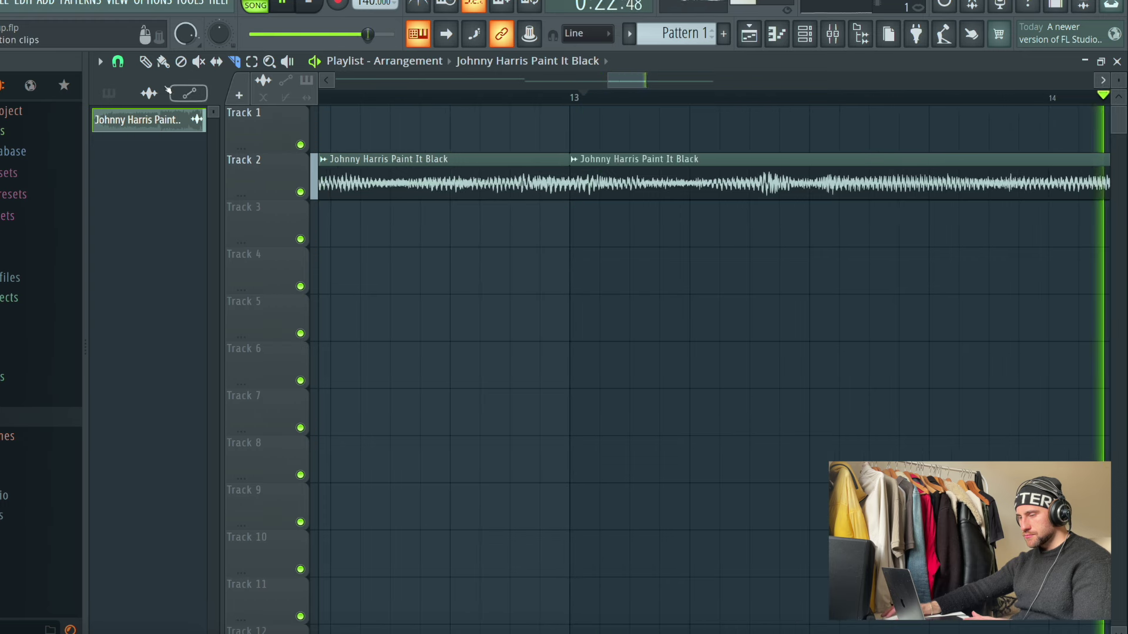
click(572, 188)
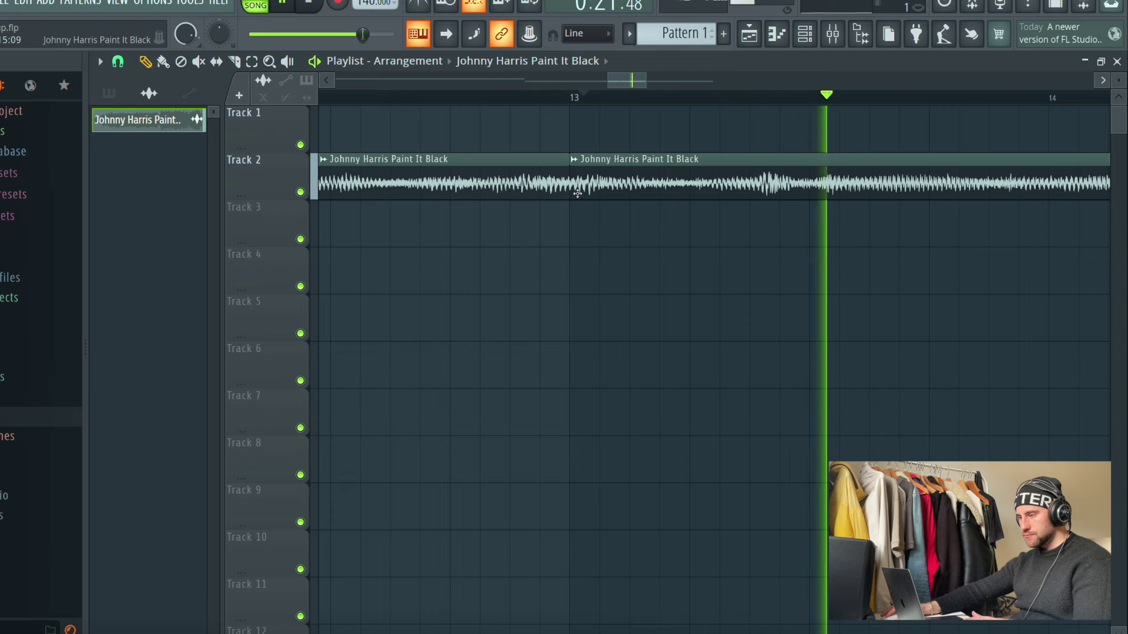
drag(590, 183, 581, 186)
scroll(570, 104, down, 10)
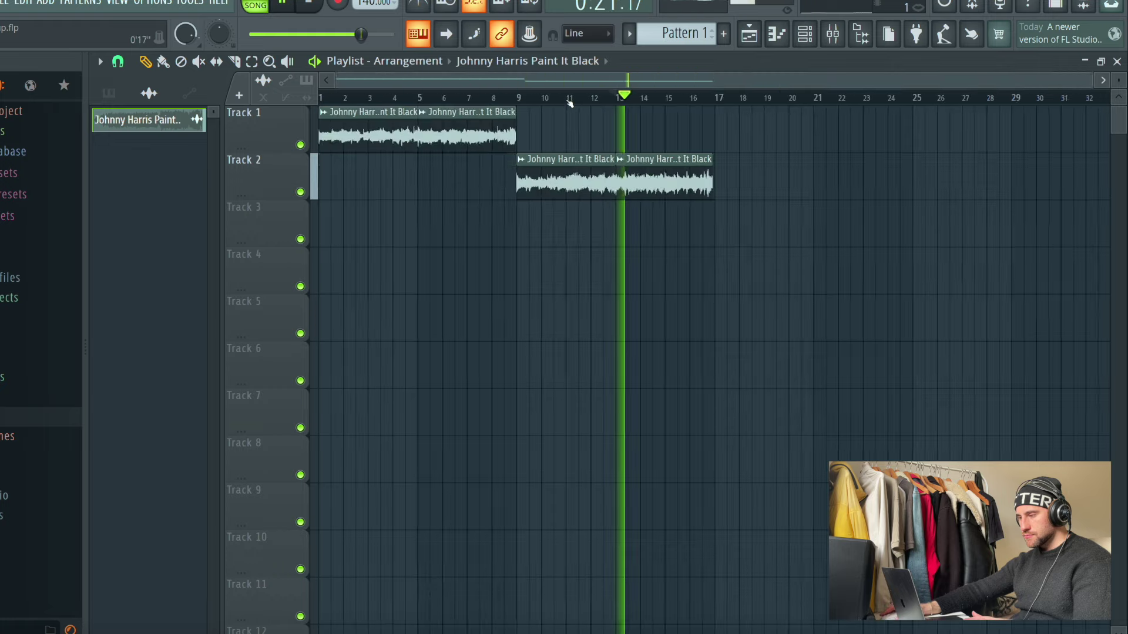
Step: Slice the Track 2 audio at the note just before bar 15 and move the last section to start on bar 15
scroll(716, 109, down, 2)
scroll(710, 103, up, 10)
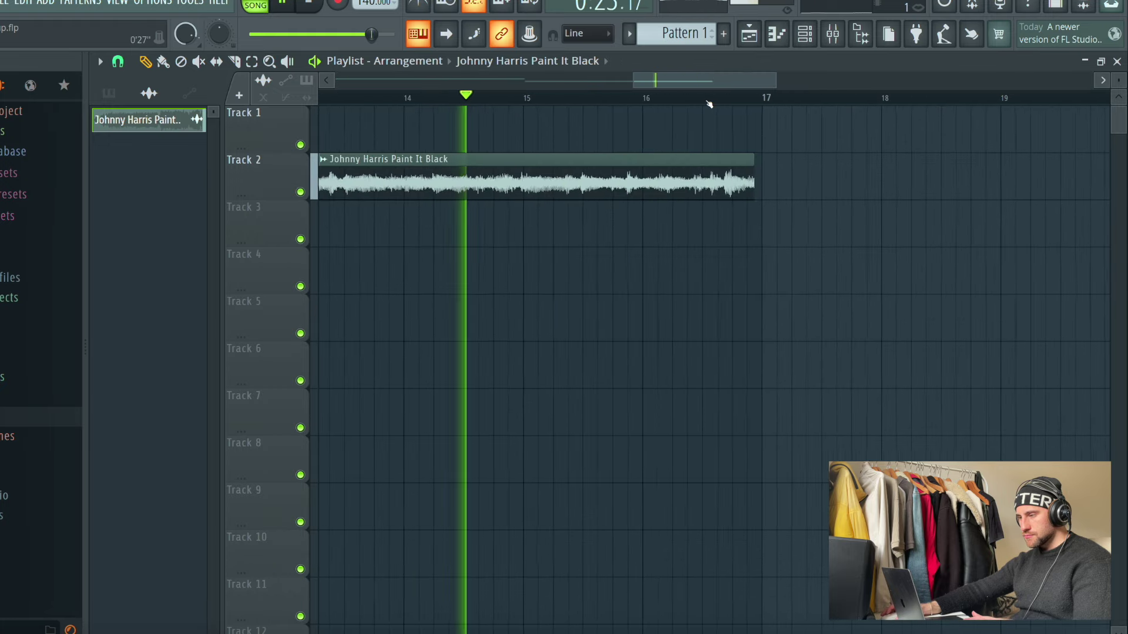
scroll(500, 97, up, 1)
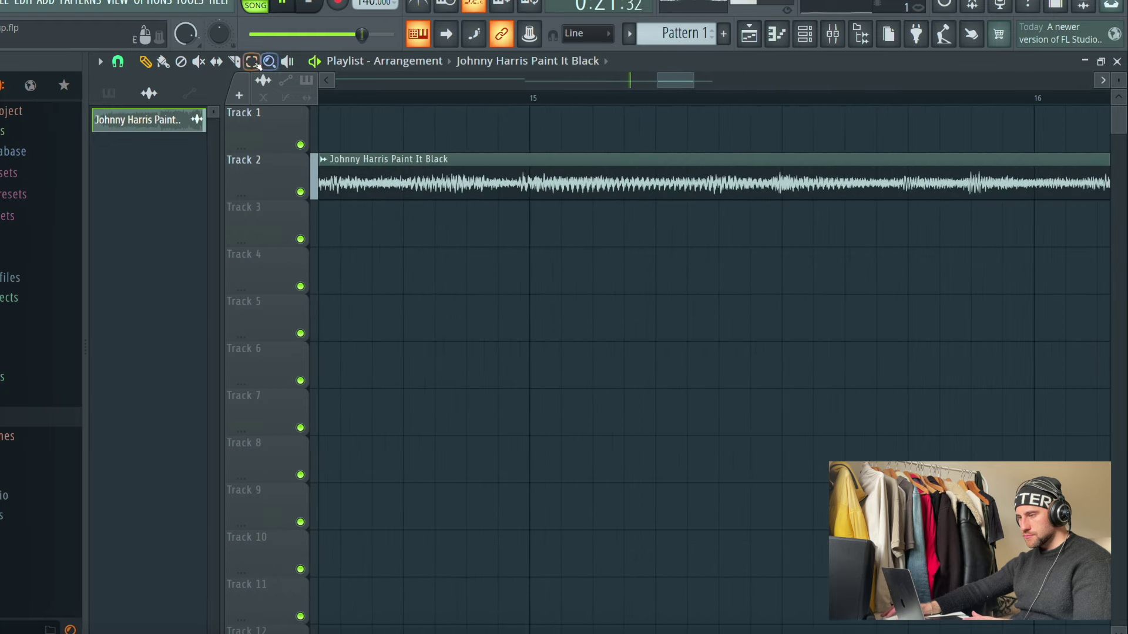
drag(521, 179, 521, 144)
key(p)
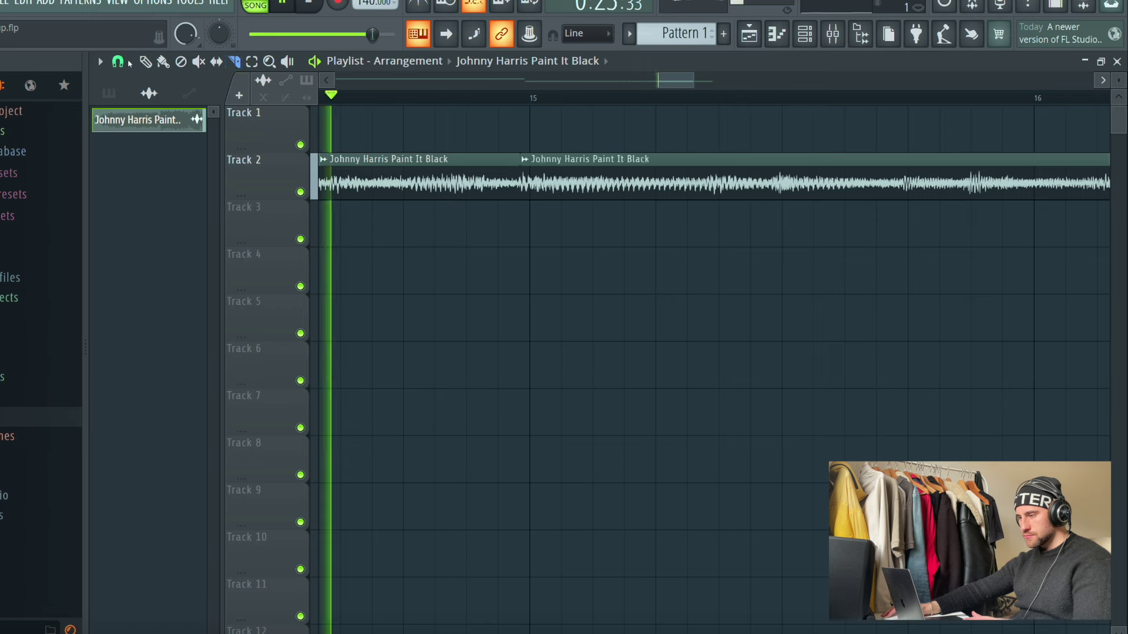
drag(538, 183, 547, 183)
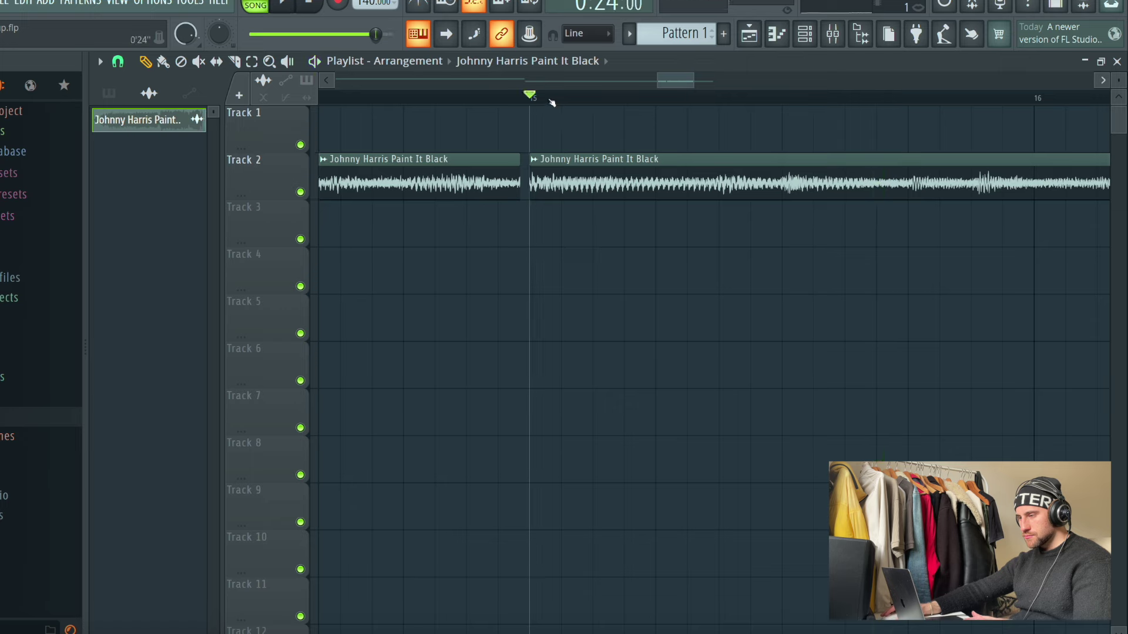
key(space)
scroll(695, 101, down, 3)
scroll(637, 98, up, 2)
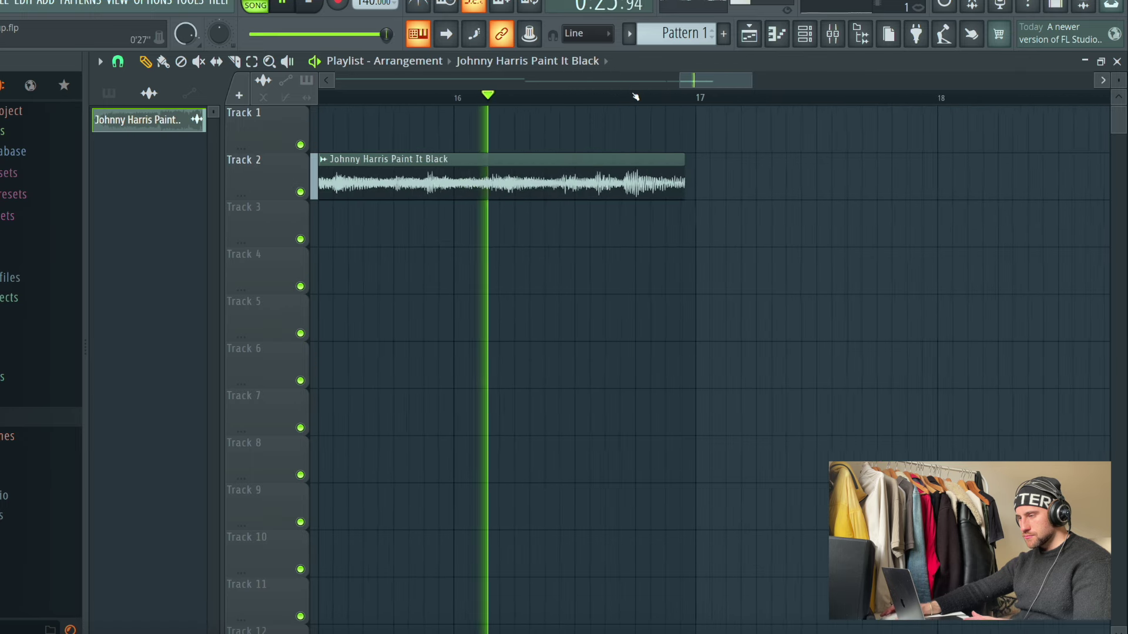
Step: Slice the first Track 1 clip at the middle of bar 1 and align the following section's first note with that beat
scroll(636, 98, down, 5)
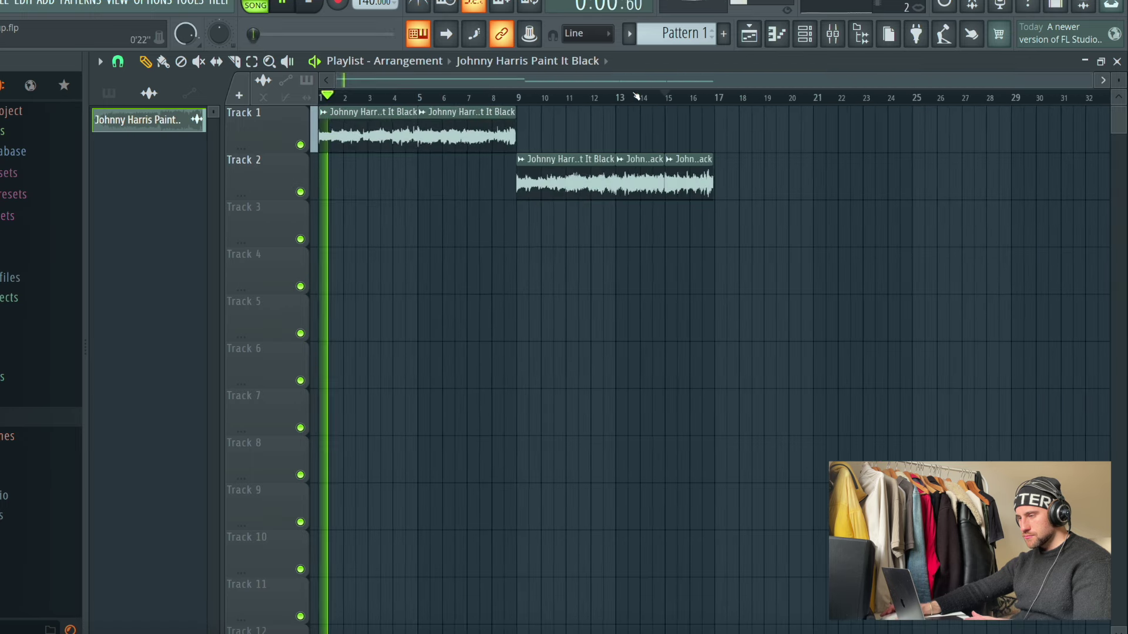
scroll(403, 97, up, 5)
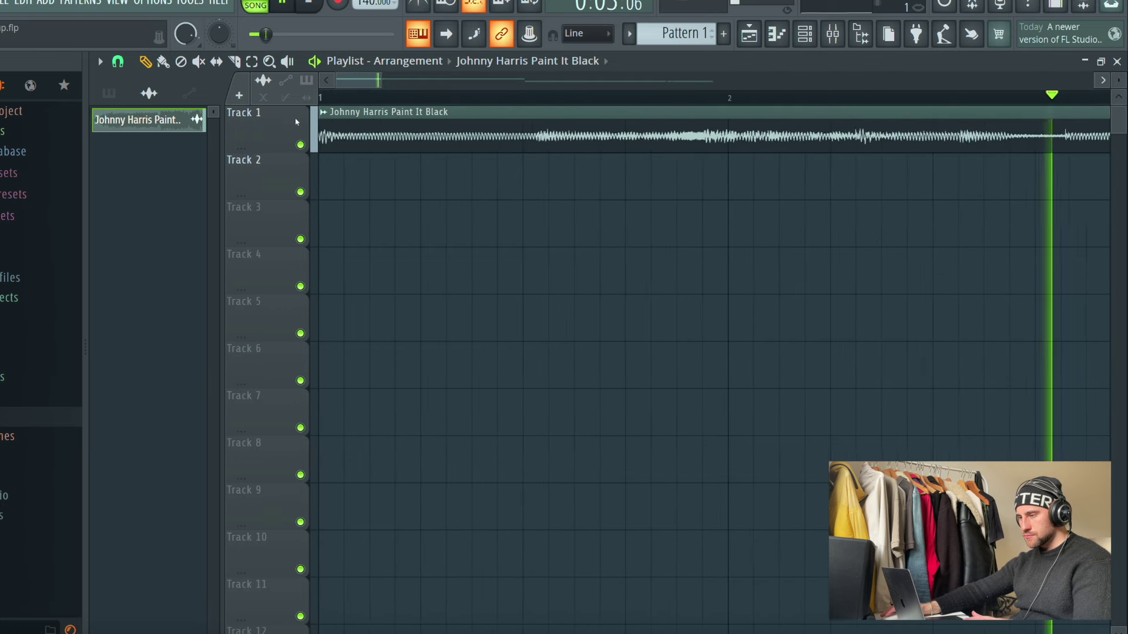
scroll(423, 126, up, 5)
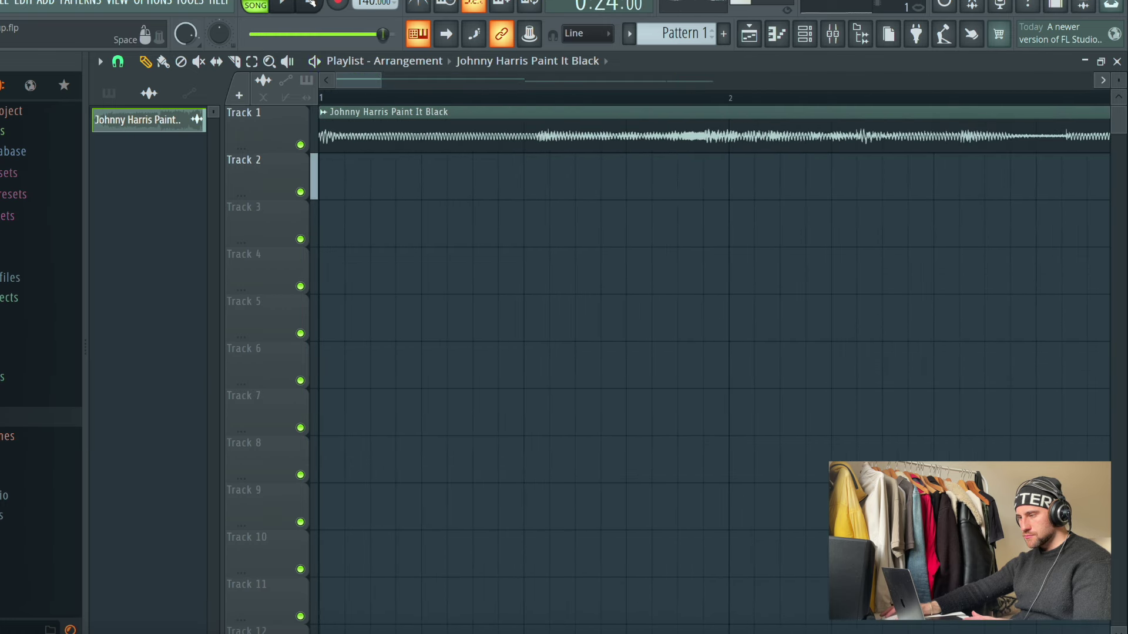
key(c)
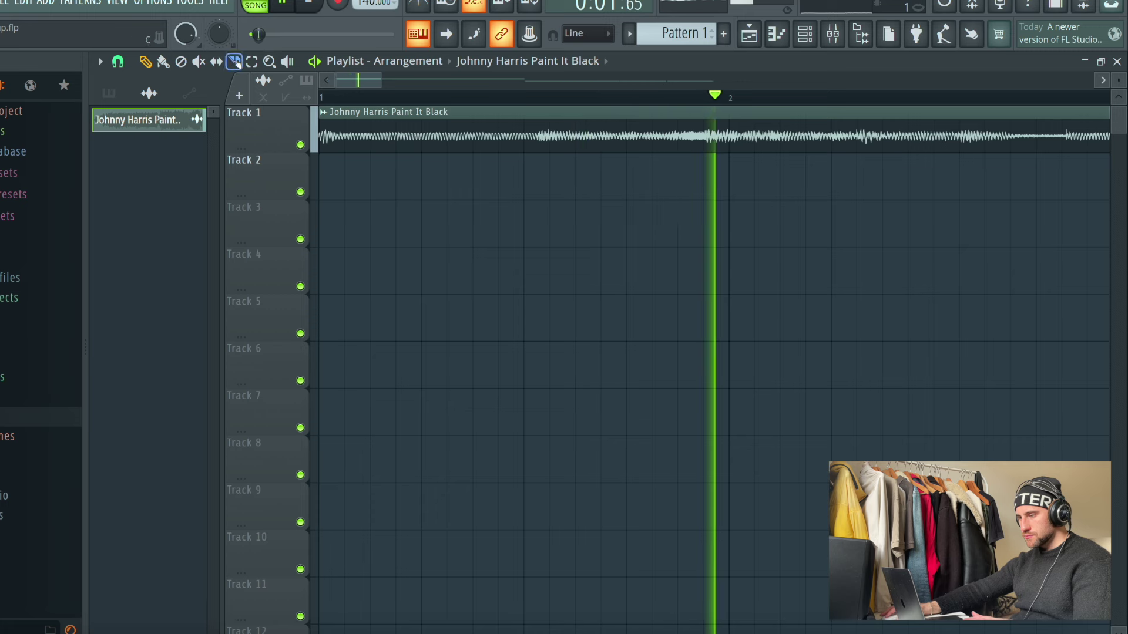
click(524, 135)
key(p)
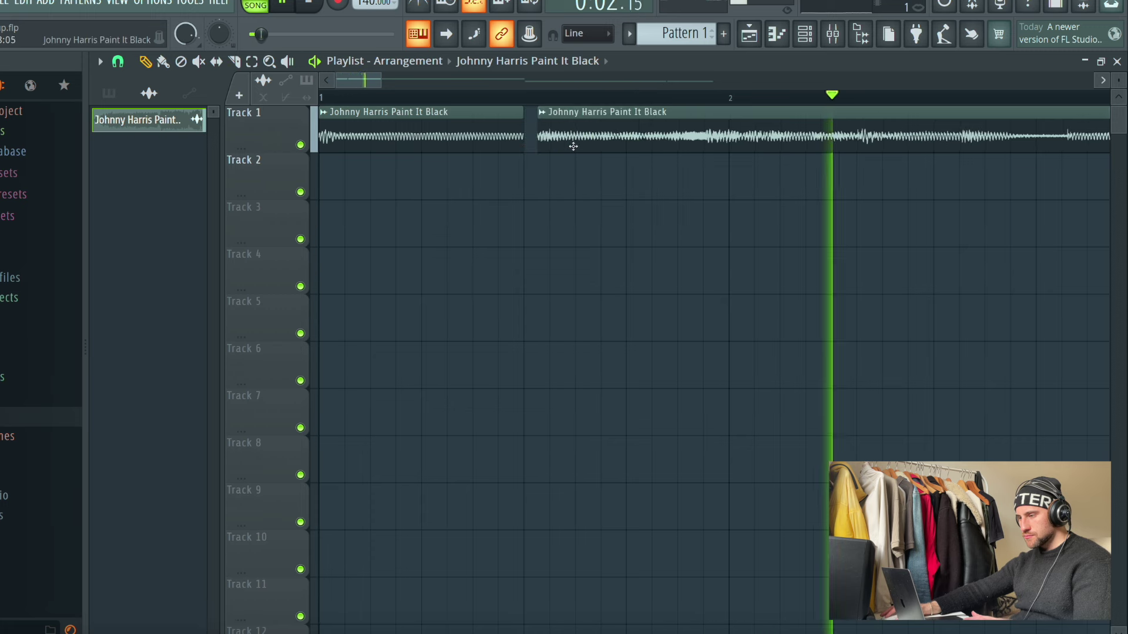
scroll(566, 109, down, 2)
scroll(566, 110, down, 2)
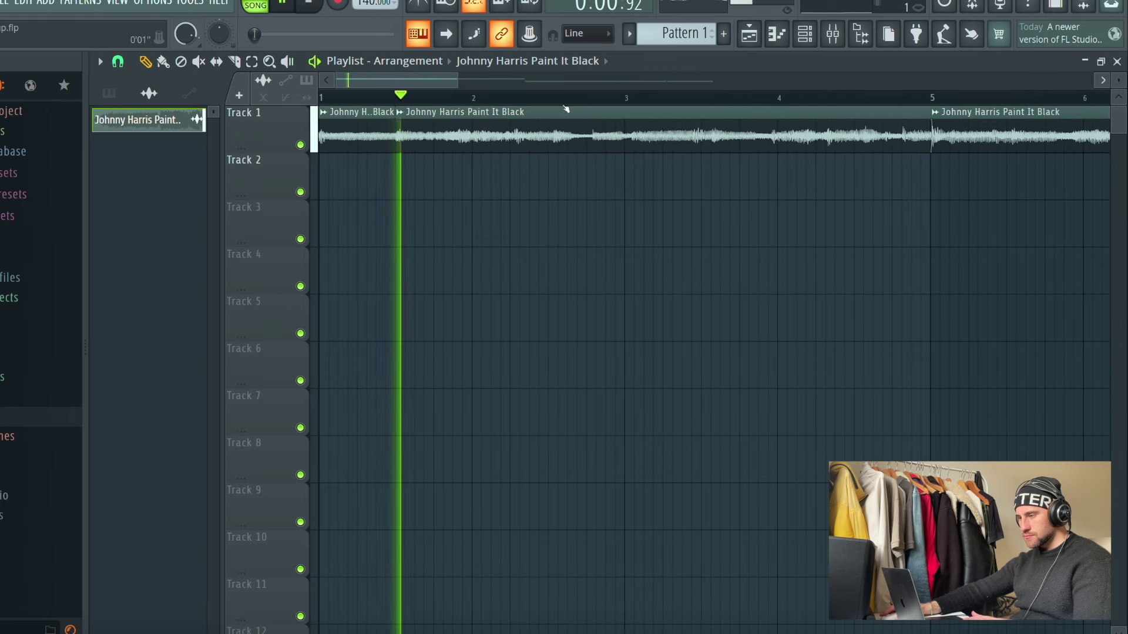
Step: Slice the Track 1 clip a quarter of the way into bar 2, line the following section up with that beat and play it back
key(c)
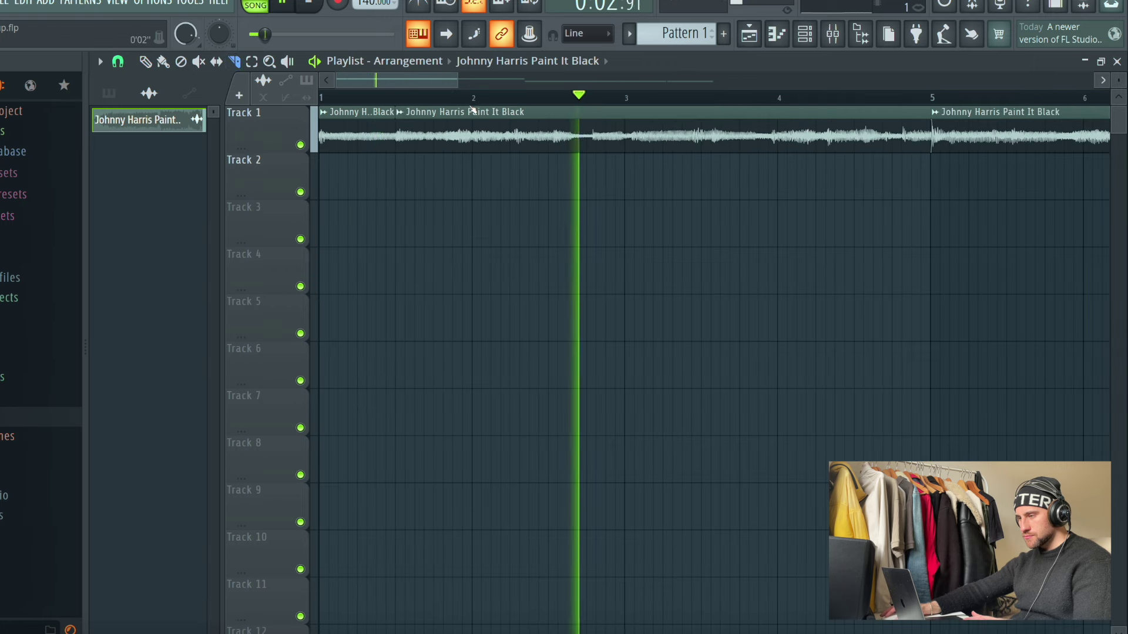
scroll(640, 107, up, 5)
scroll(597, 159, down, 2)
drag(604, 156, 599, 126)
click(145, 62)
key(space)
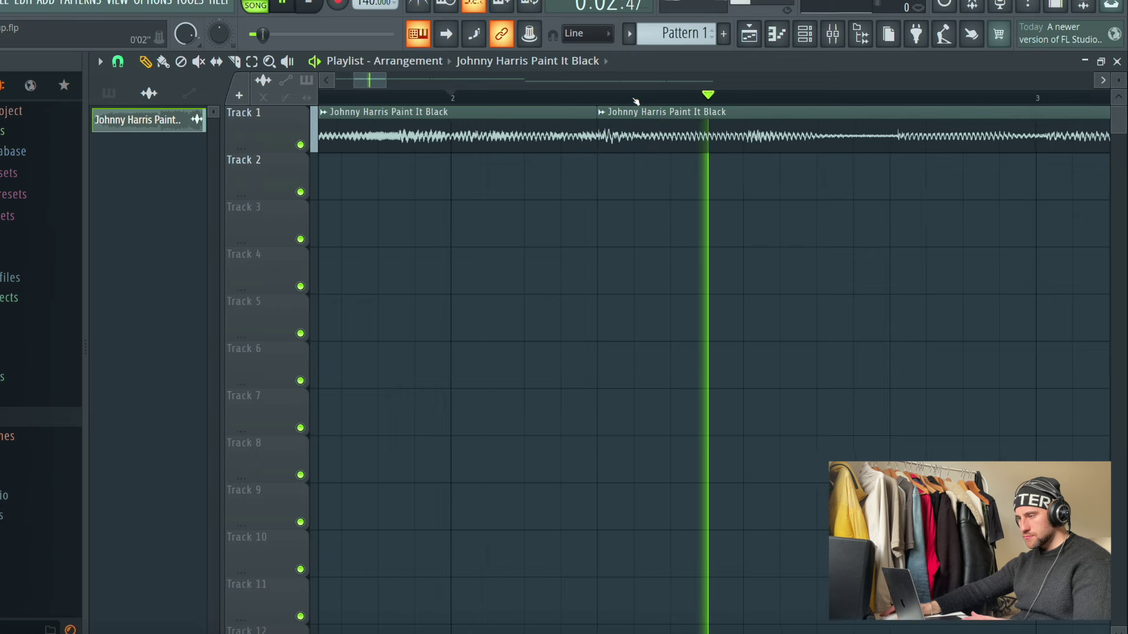
scroll(453, 94, down, 4)
key(space)
key(space)
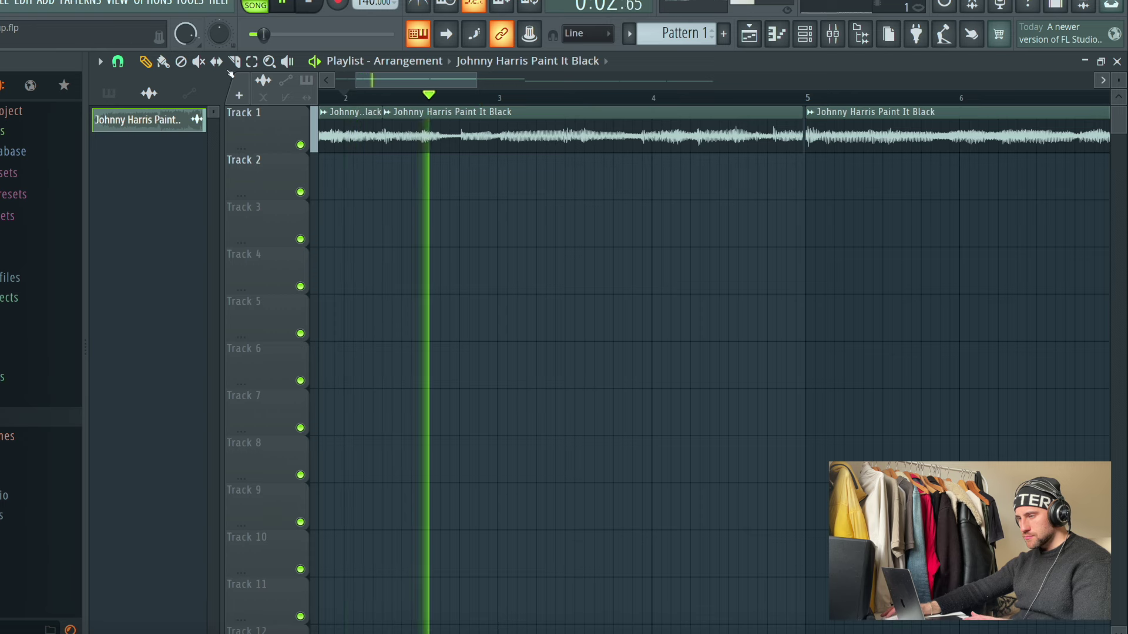
Step: Align the first note of the Track 1 section starting at bar 3 with the bar line and play it back
scroll(504, 101, up, 5)
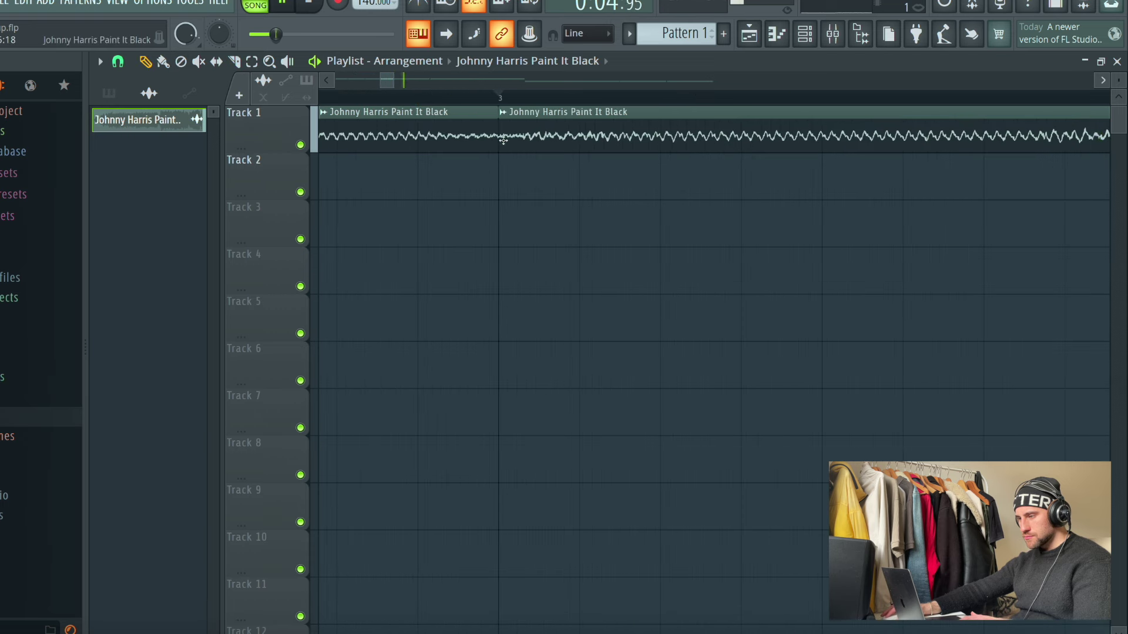
drag(517, 137, 511, 138)
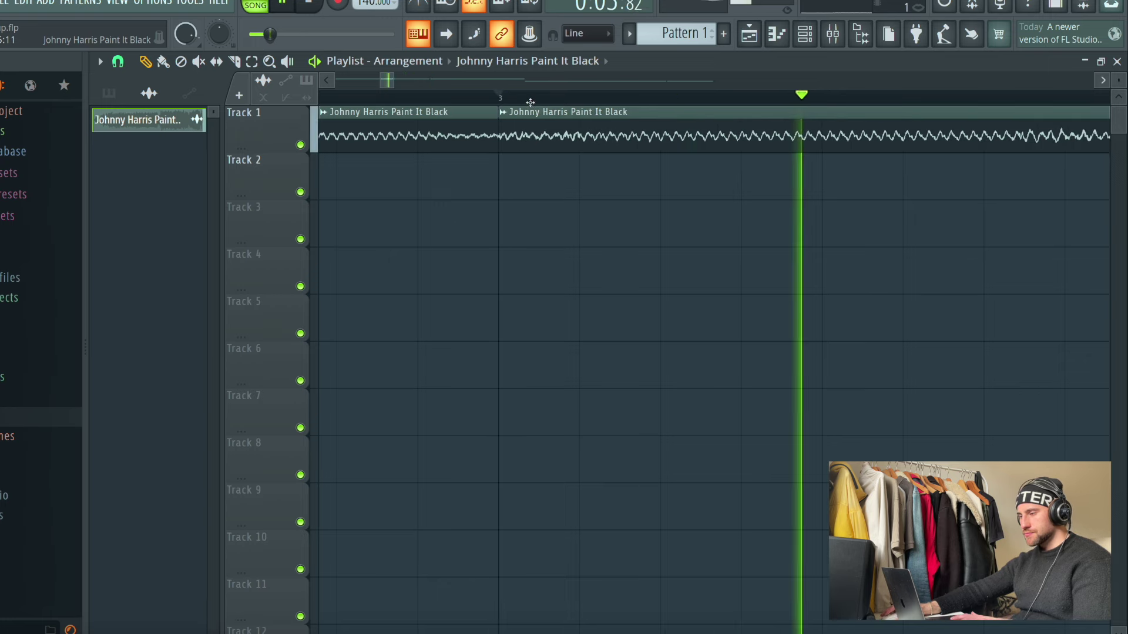
scroll(440, 84, down, 5)
drag(440, 84, 453, 84)
click(395, 95)
Step: Align the Track 1 section starting a quarter into bar 4 with its beat and extend the clip's end to bar 5
scroll(586, 96, up, 4)
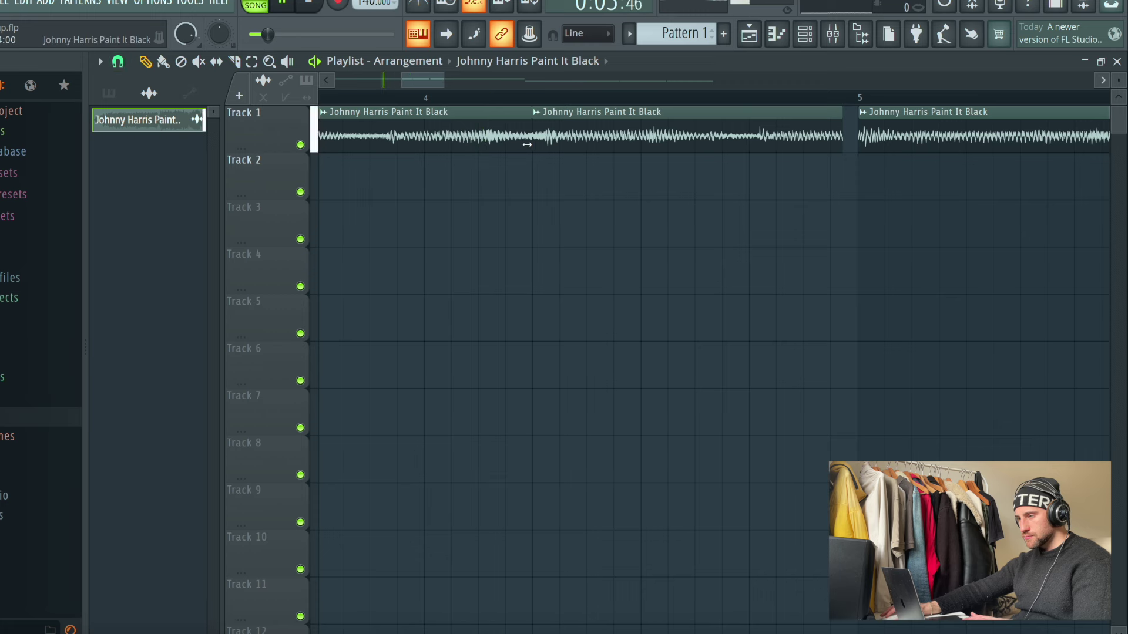
drag(541, 143, 532, 144)
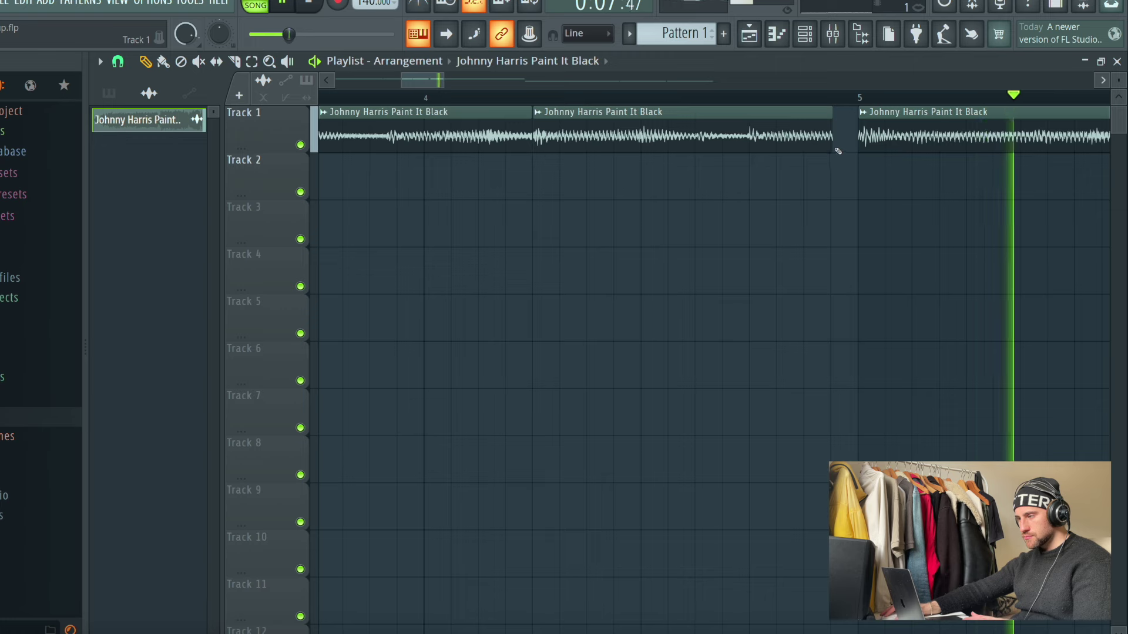
drag(832, 157, 852, 159)
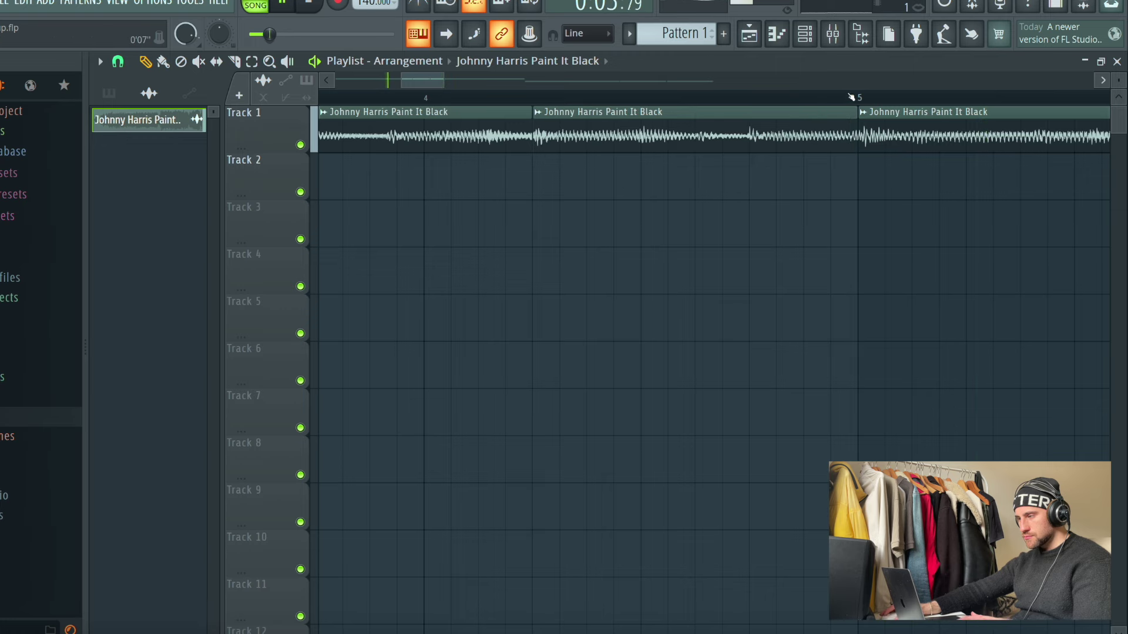
Step: Slice the Track 1 clip at the middle of bar 5 and line the following section's audio up with that beat
scroll(848, 99, down, 5)
scroll(778, 216, up, 10)
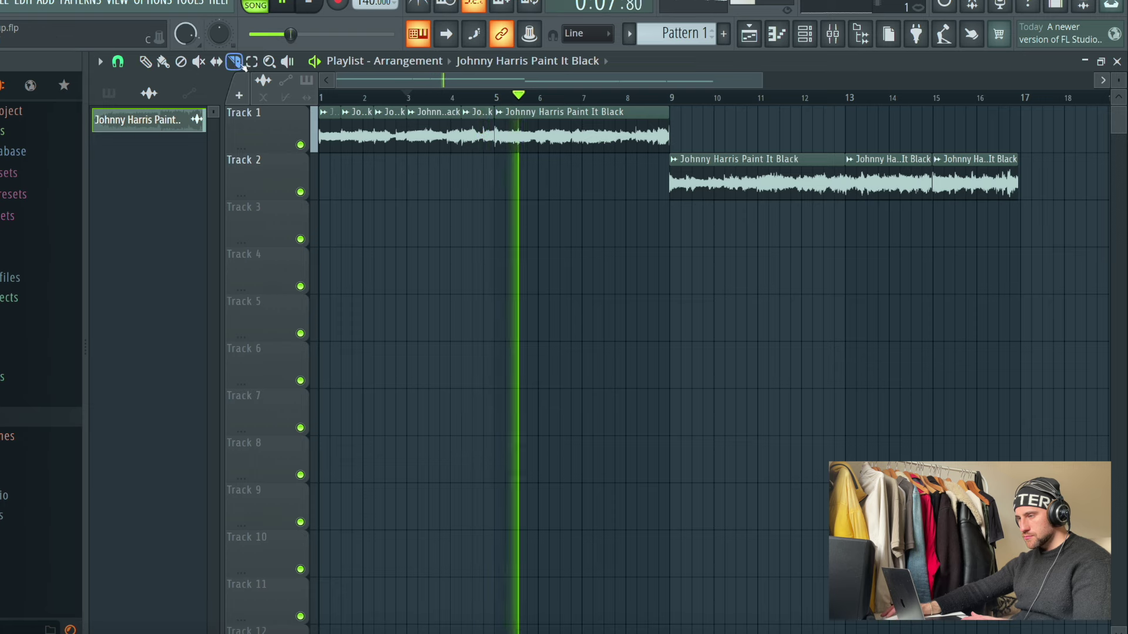
click(496, 97)
click(496, 97)
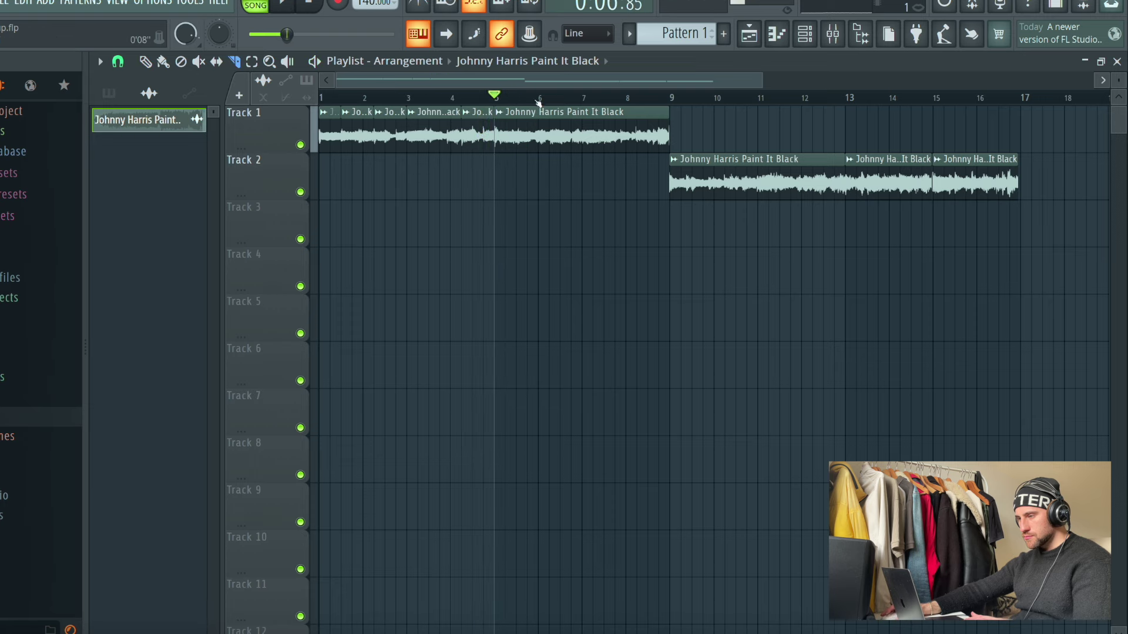
scroll(496, 97, up, 3)
scroll(437, 96, down, 3)
click(397, 96)
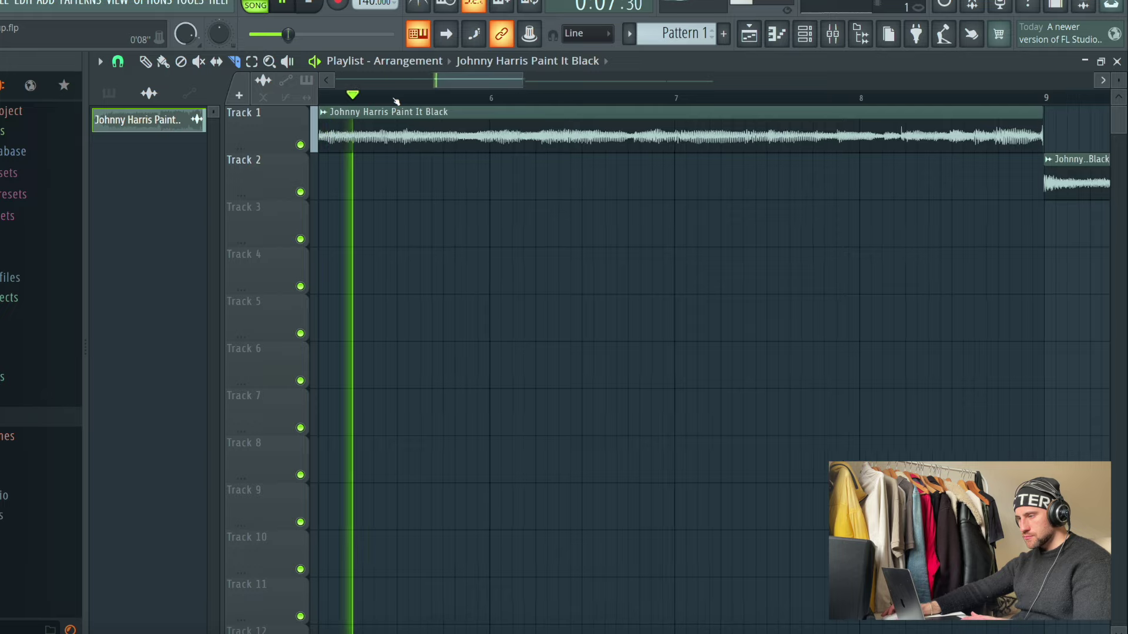
scroll(403, 97, up, 4)
drag(398, 143, 398, 116)
click(145, 61)
key(space)
drag(398, 137, 443, 146)
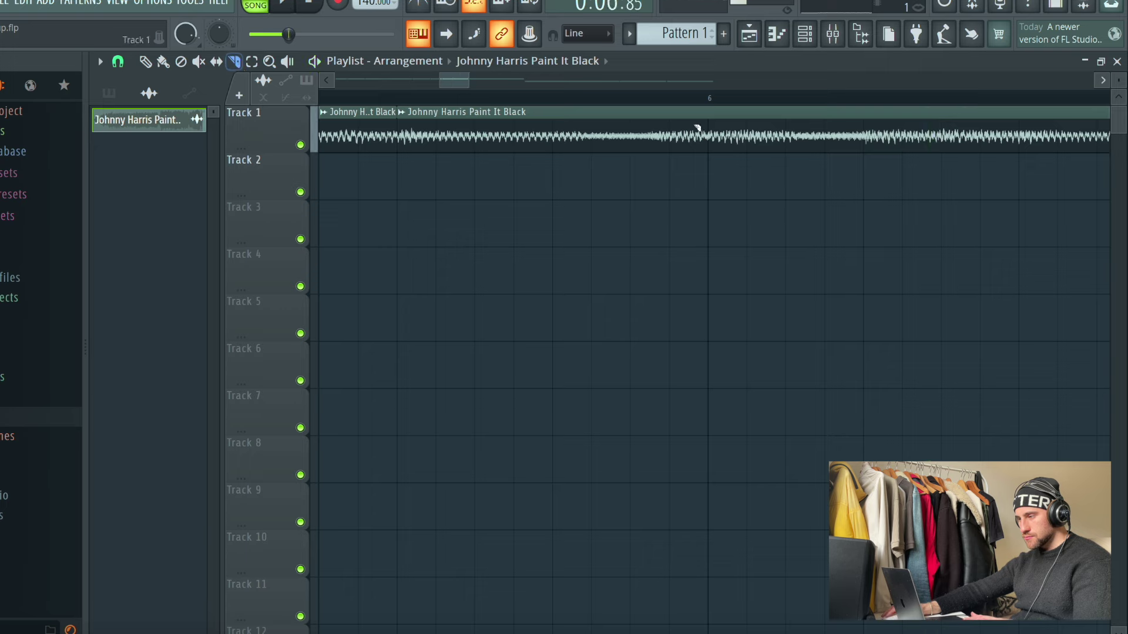
Step: Slice the Track 1 clip at the middle of bar 6 and just before bar 7, moving the last section onto bar 7
drag(447, 86, 473, 93)
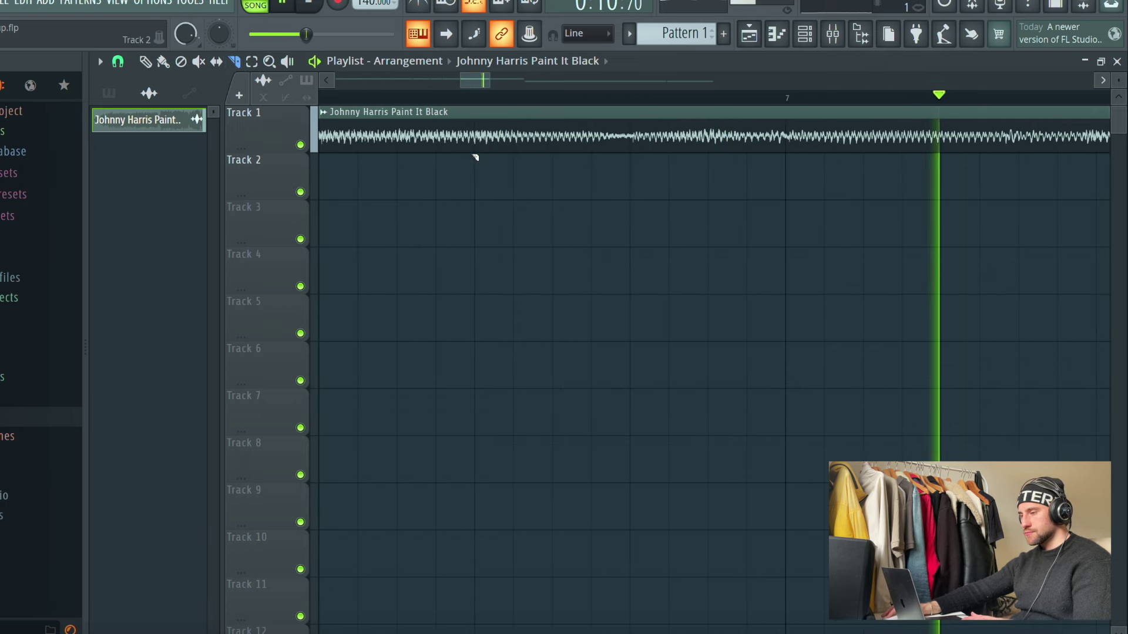
click(477, 98)
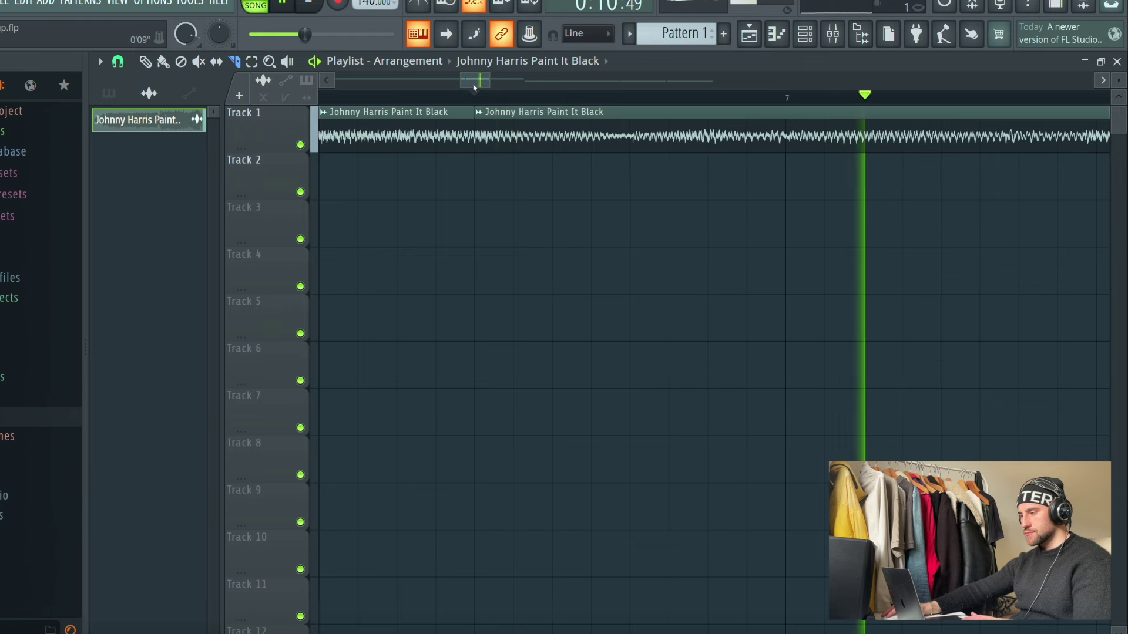
drag(473, 90, 486, 89)
key(space)
mouse_move(441, 122)
mouse_down()
mouse_move(440, 150)
mouse_move(509, 141)
mouse_up()
key(space)
key(space)
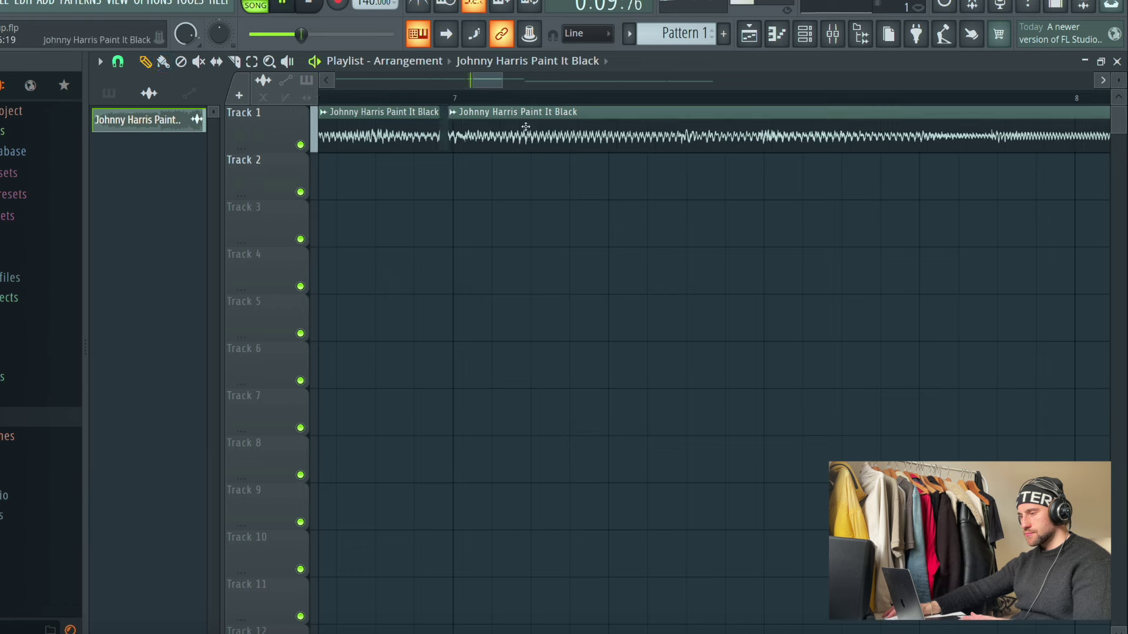
key(space)
key(space)
Step: Play back the end of Track 1 and the Track 2 sections from bar 9, checking their alignment with the grid
drag(496, 83, 538, 97)
key(space)
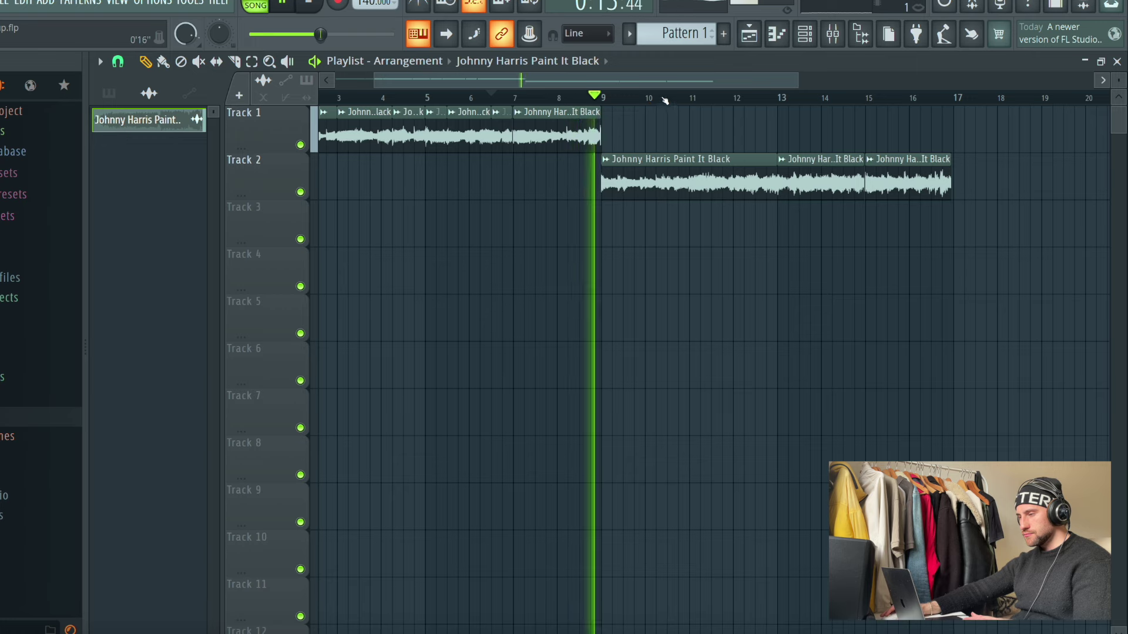
key(c)
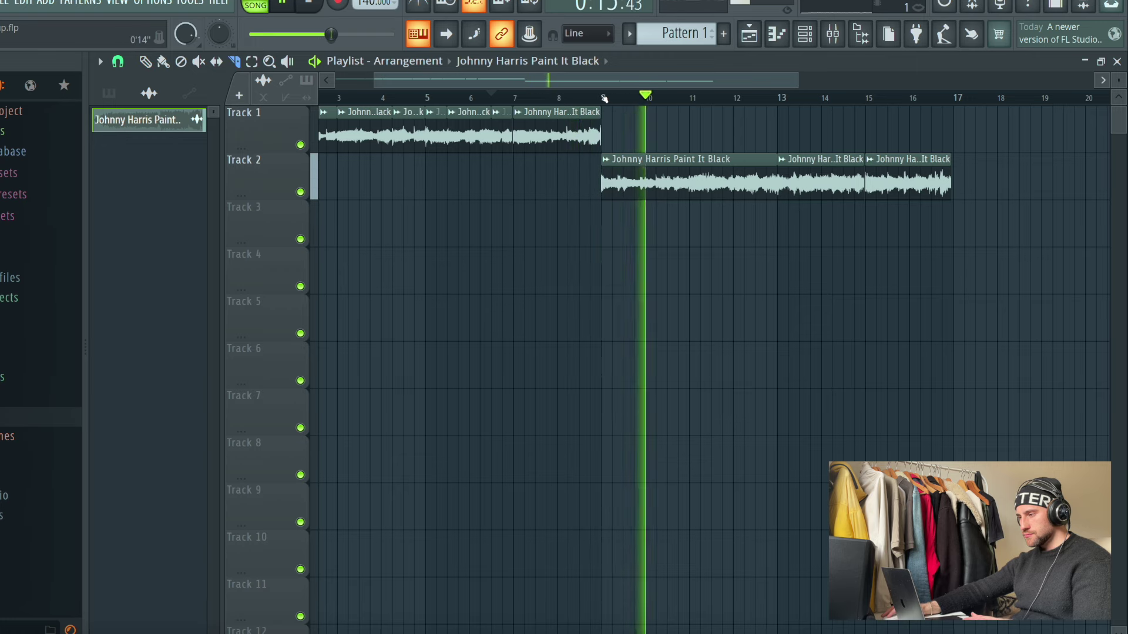
scroll(648, 98, up, 5)
scroll(648, 98, up, 1)
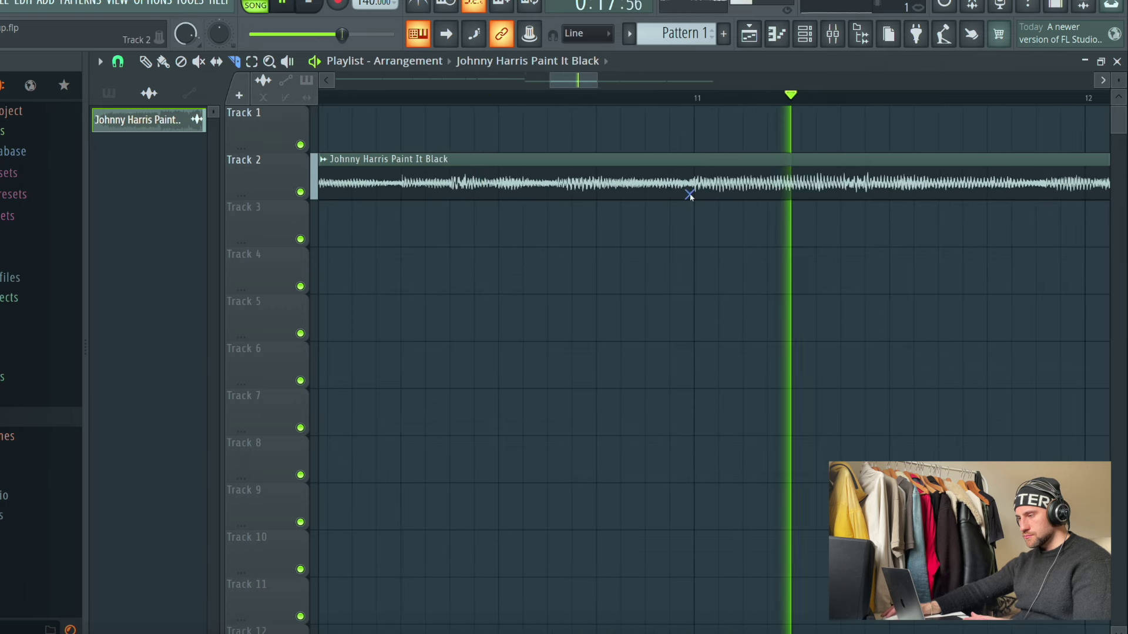
drag(583, 83, 645, 92)
scroll(639, 99, down, 6)
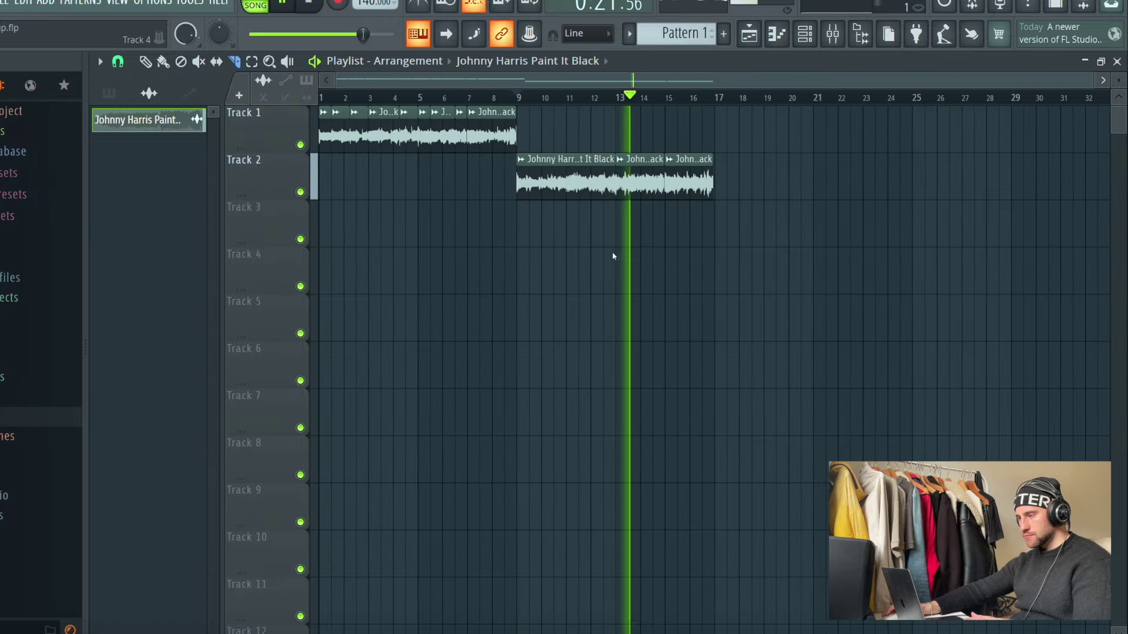
Step: Route the sample to mixer Insert 1 and load FF Pro-Q in its first effect slot
double_click(348, 141)
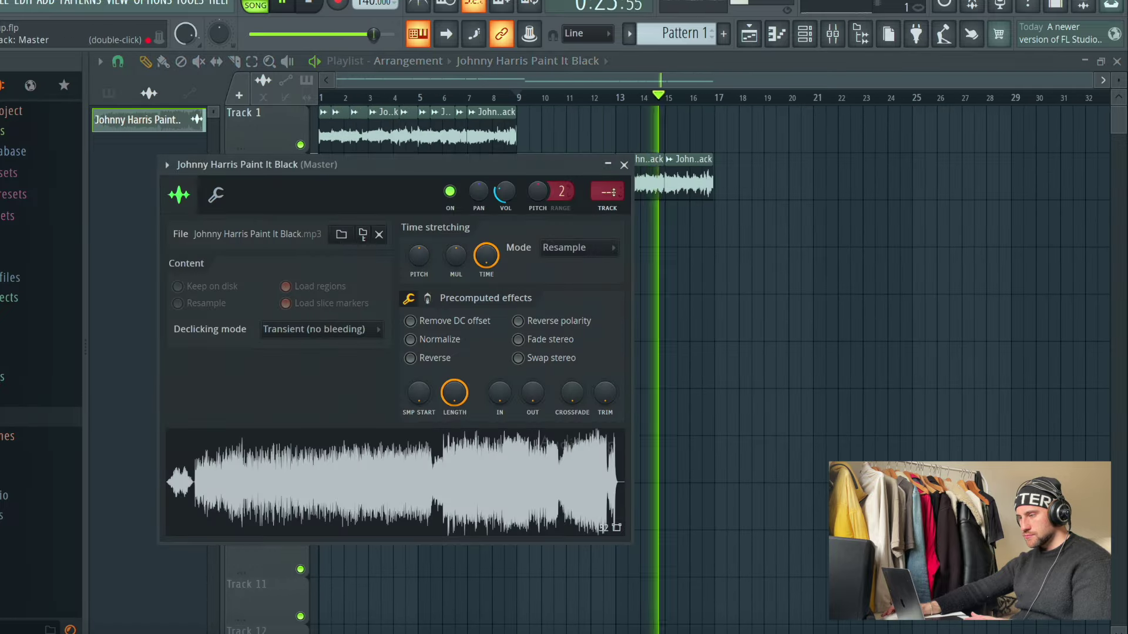
click(832, 34)
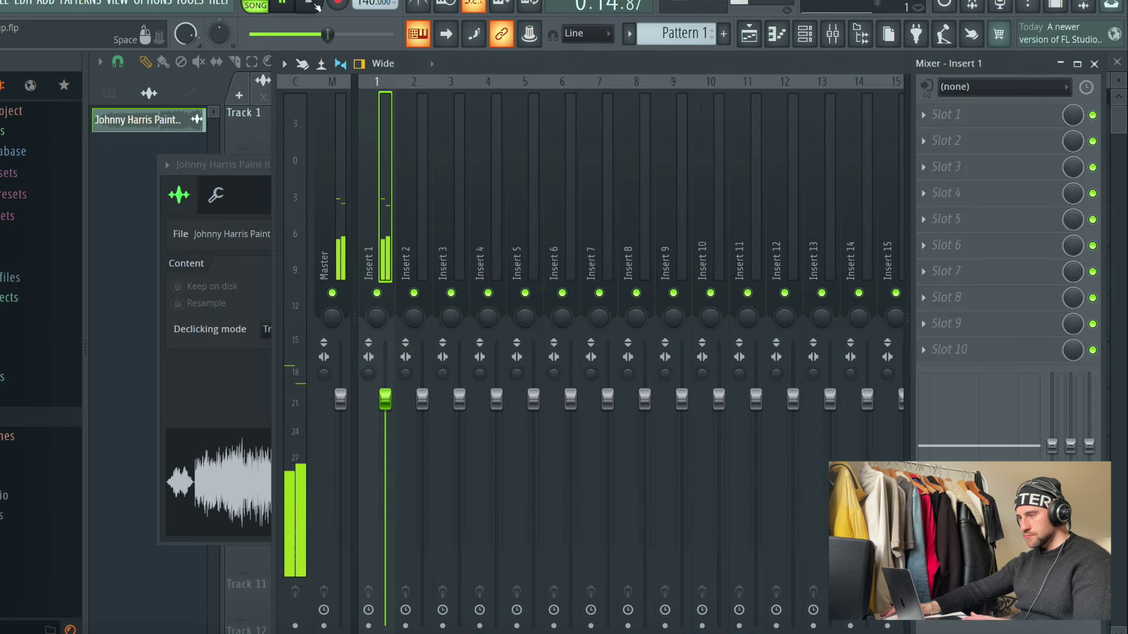
click(991, 136)
mouse_move(991, 135)
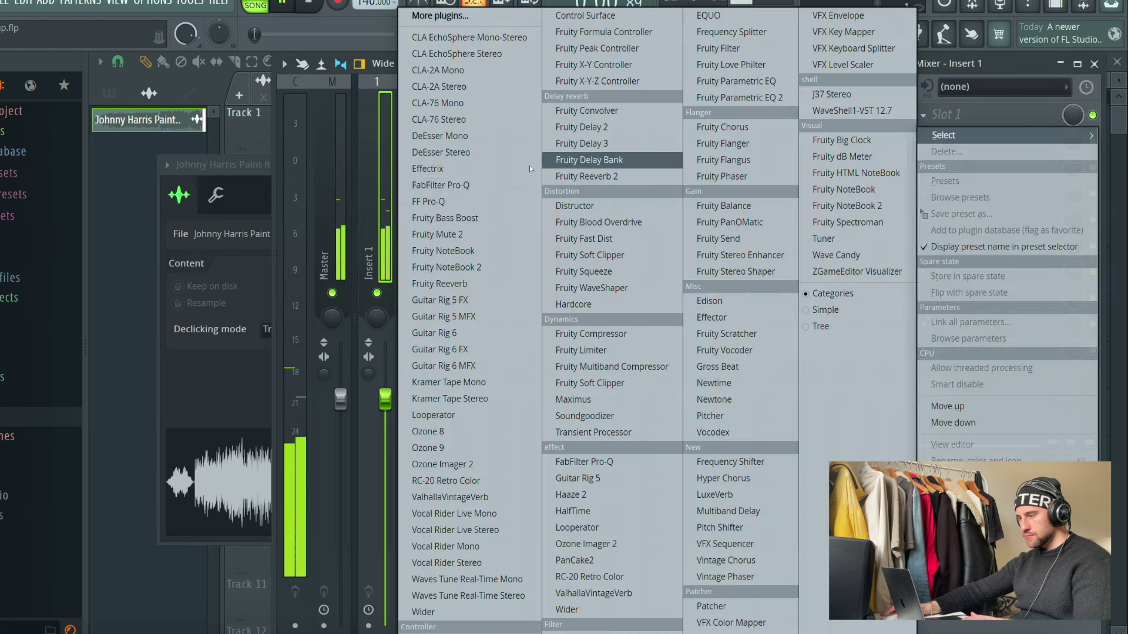
click(429, 202)
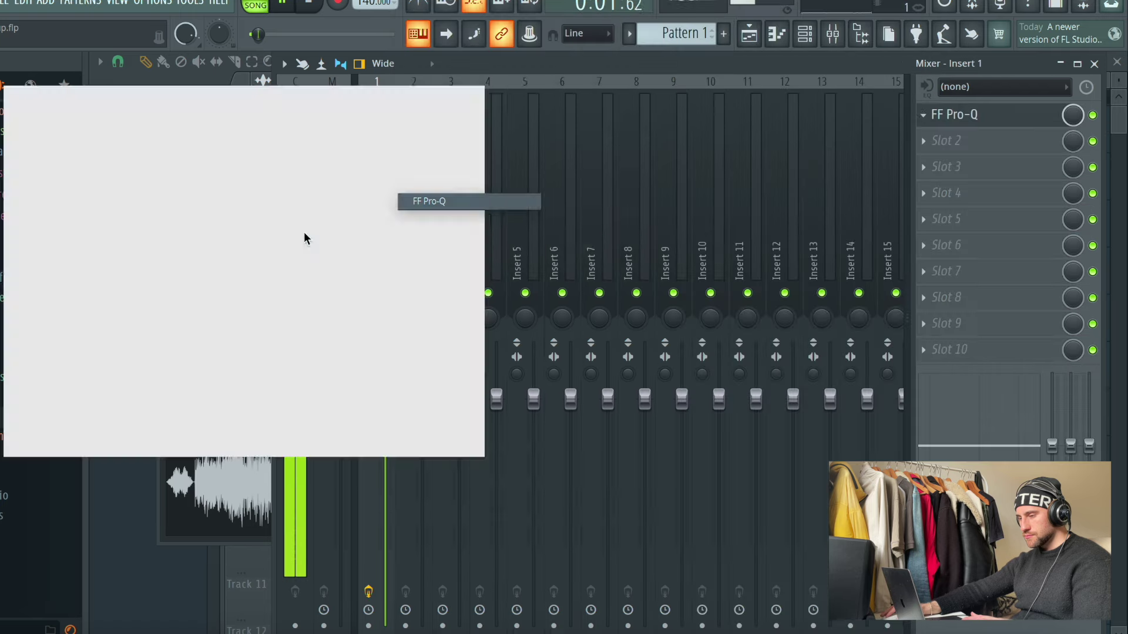
Step: Cut 30 dB with a low shelf at about 45 Hz and a high shelf at about 12 kHz, steepening both slopes
drag(69, 270, 225, 318)
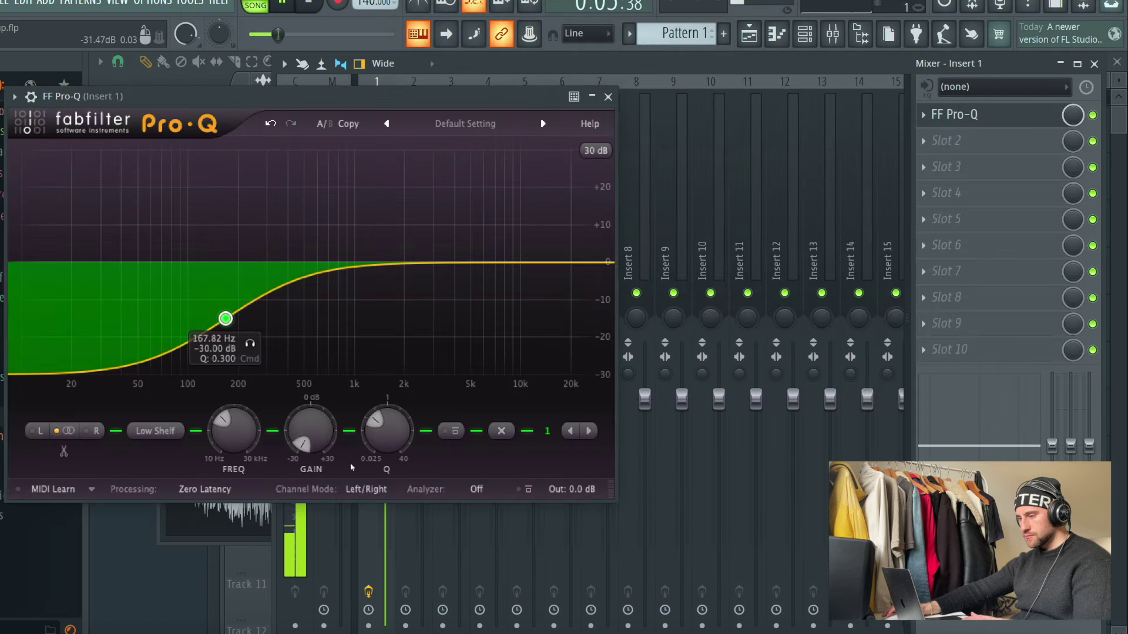
mouse_move(381, 417)
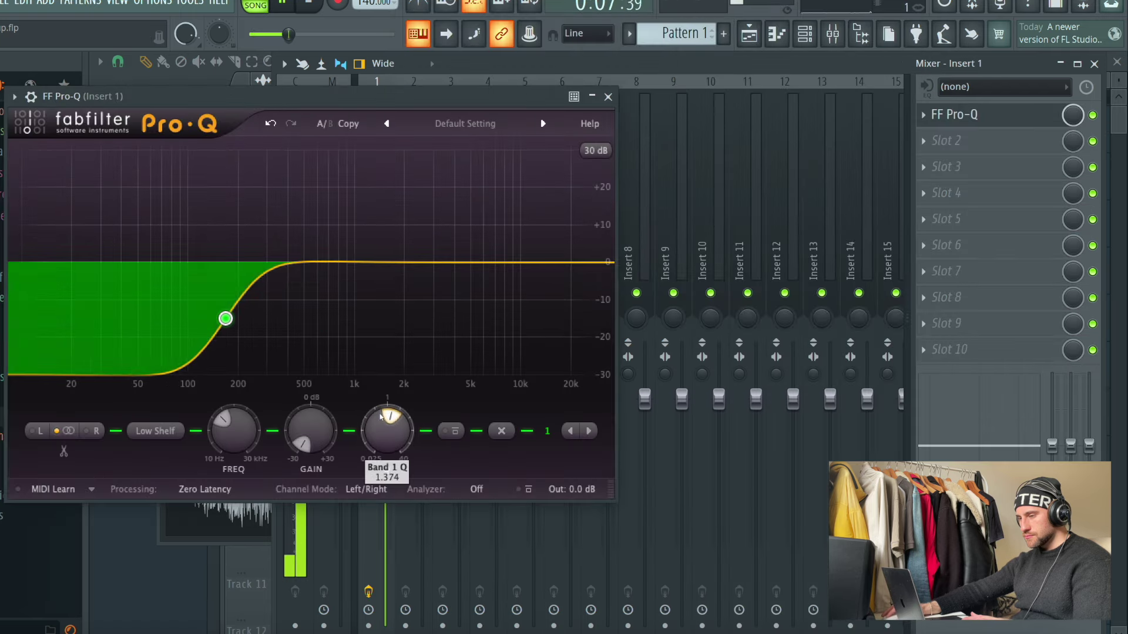
drag(217, 327, 131, 352)
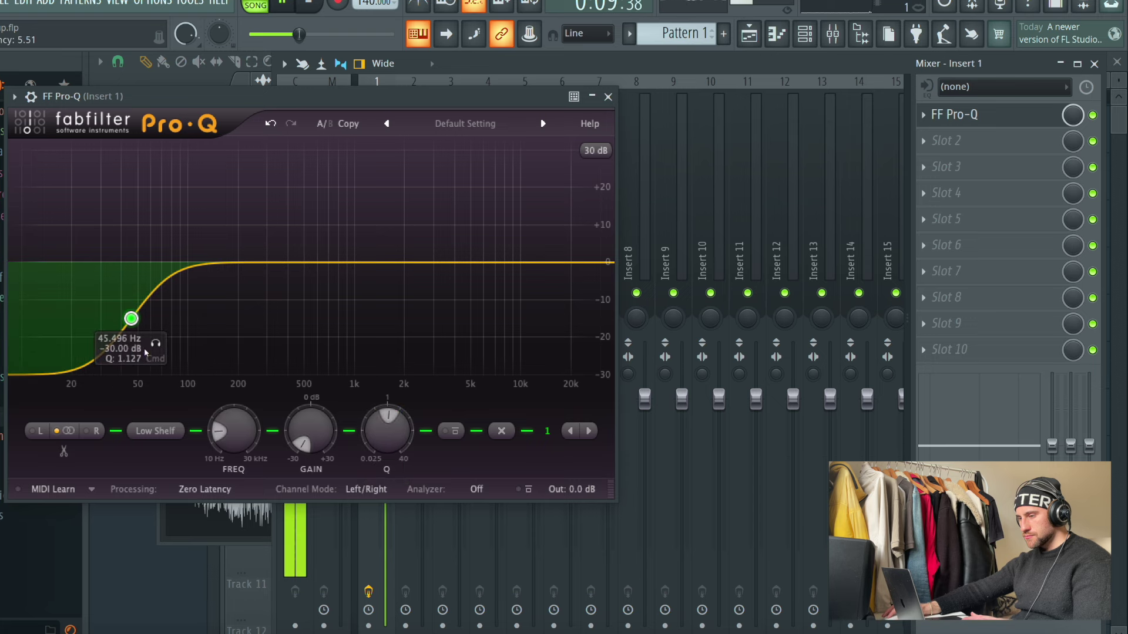
drag(590, 277, 534, 319)
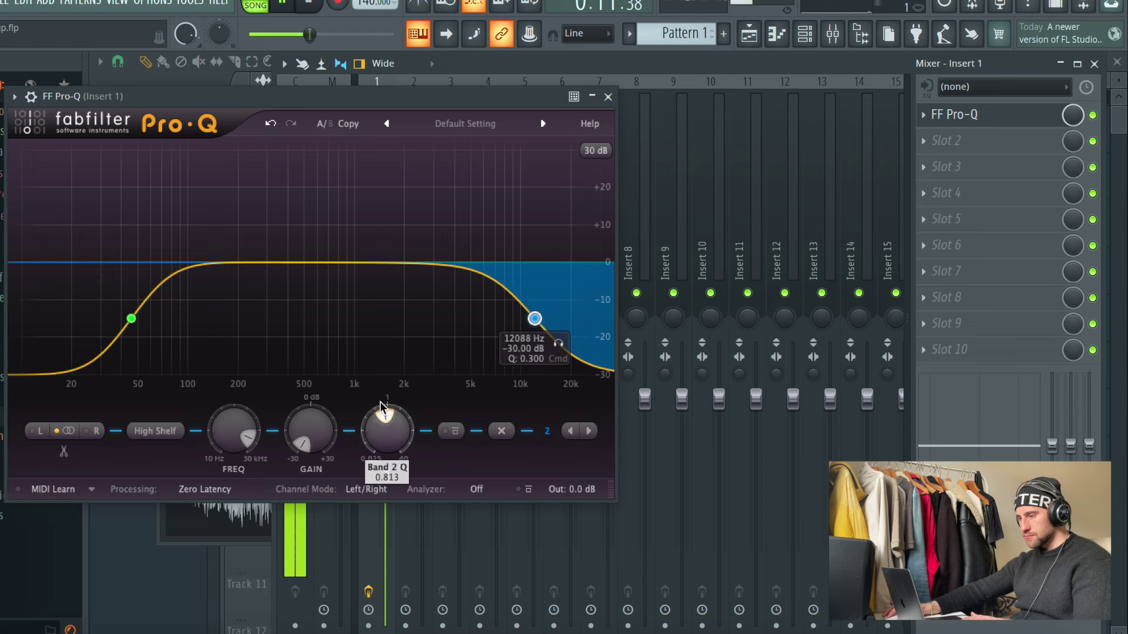
key(Escape)
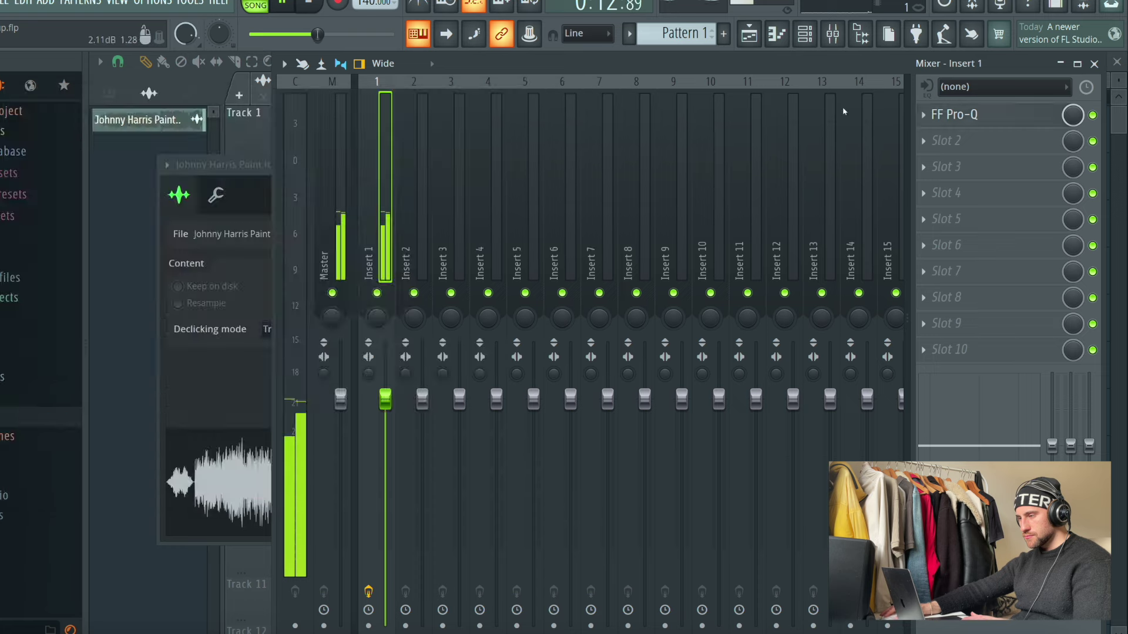
Step: Place Pattern 1 on Track 3 of the playlist at bar 1 and bar 9
click(747, 36)
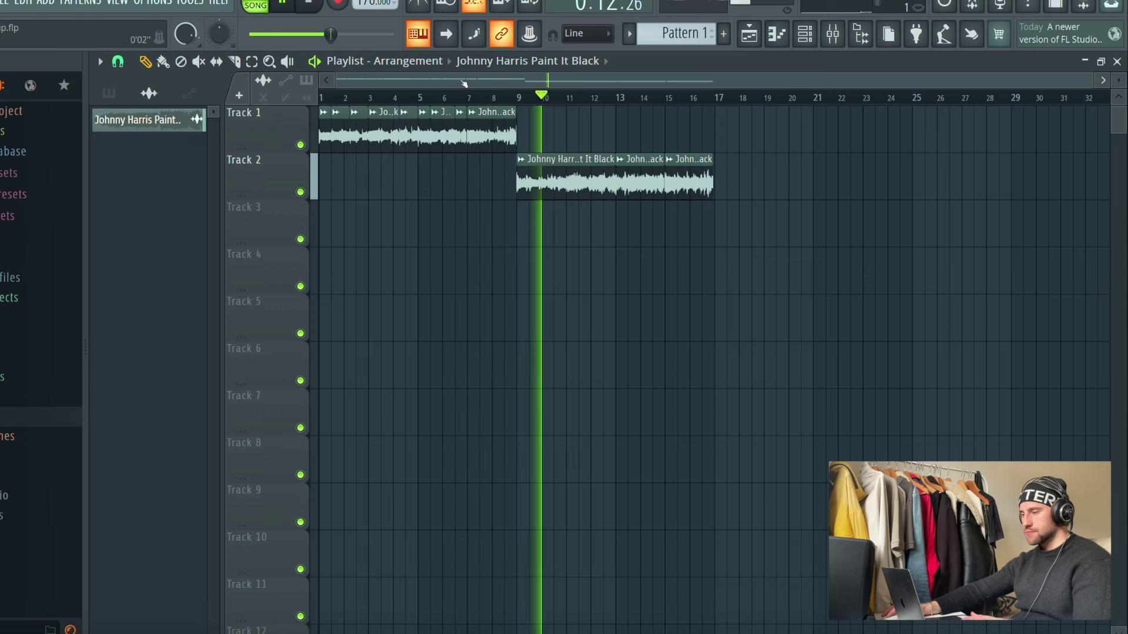
click(679, 26)
click(330, 226)
click(521, 229)
Step: Load the OTECLAP 1 sample from the ESSENTIALS drum kit into a new channel
click(804, 33)
click(16, 420)
scroll(17, 422, down, 5)
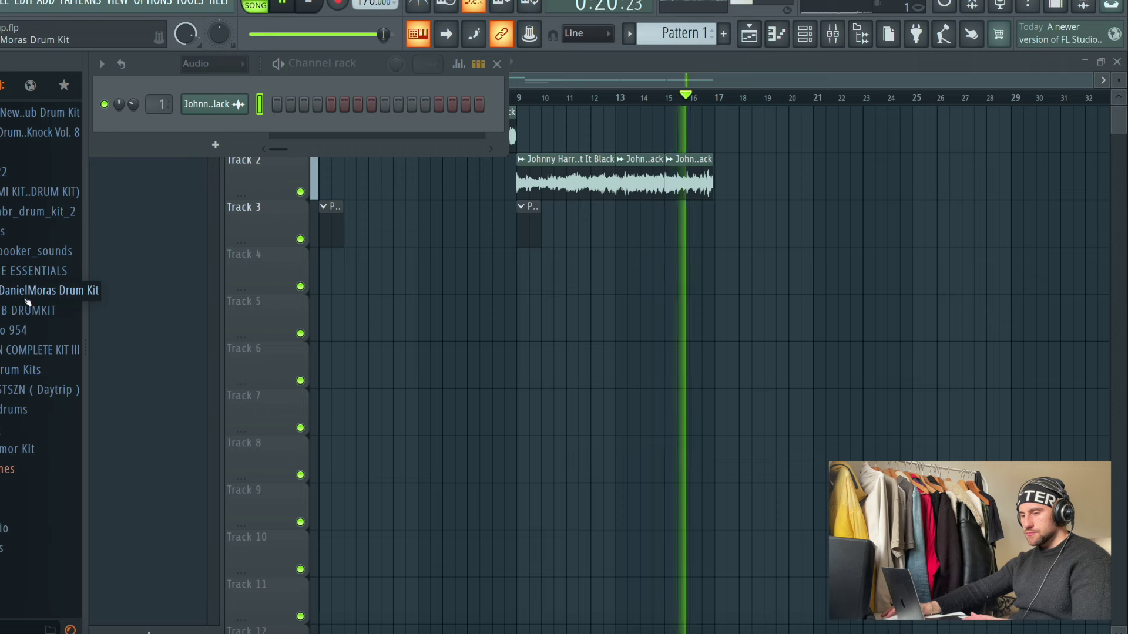
click(23, 275)
click(18, 364)
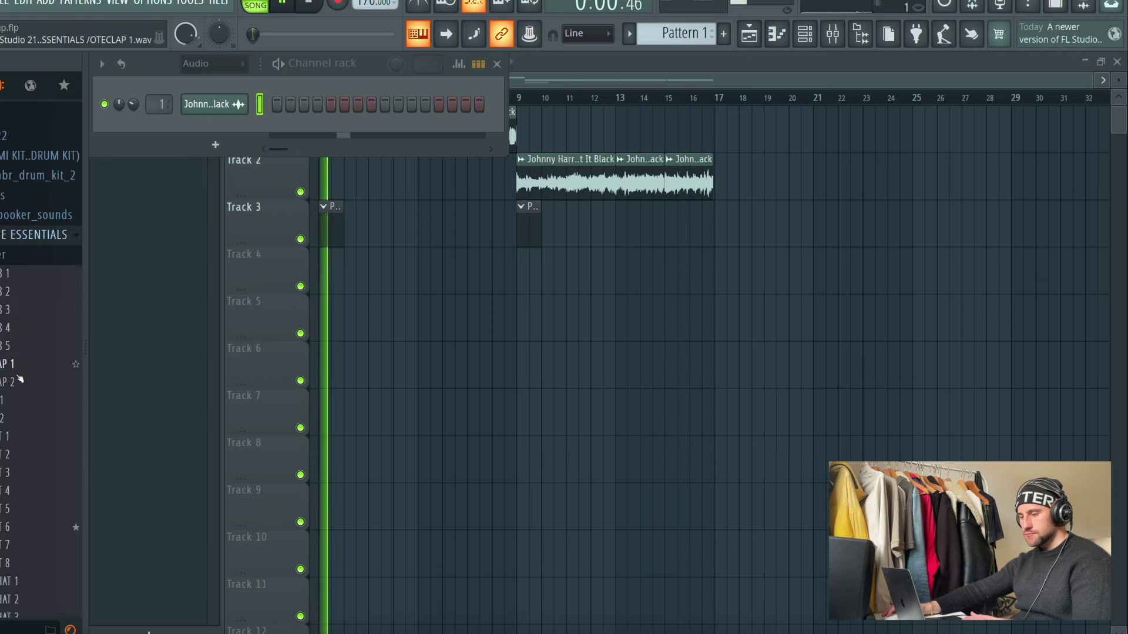
drag(19, 379, 129, 139)
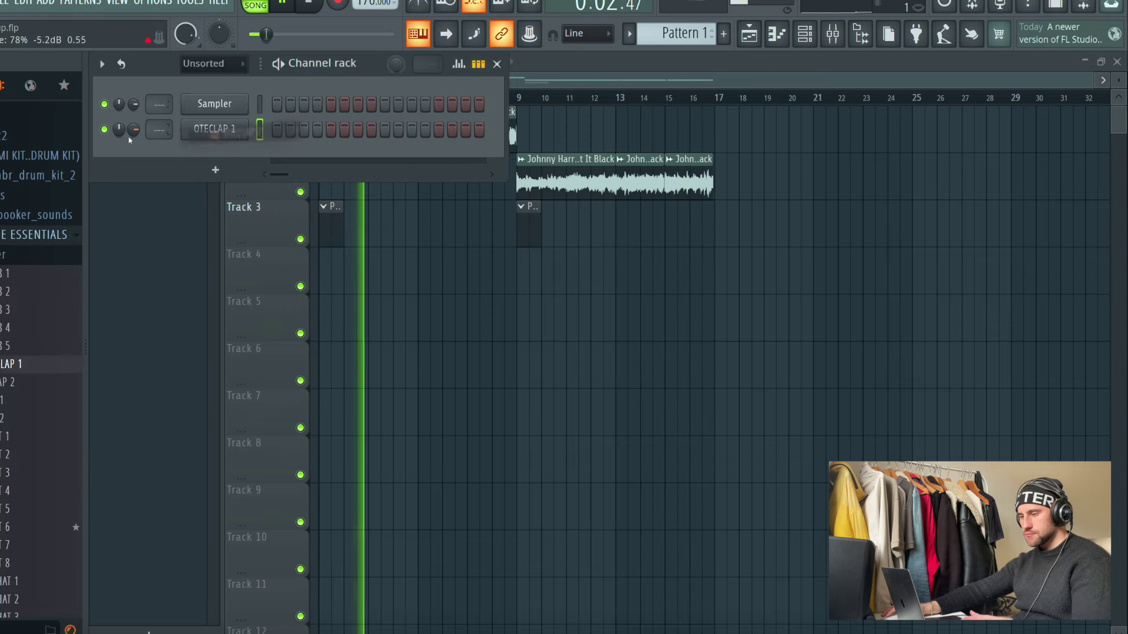
Step: Draw a C5 clap note in the middle of each of eight bars in the OTECLAP 1 piano roll and return to the playlist
right_click(221, 137)
click(254, 170)
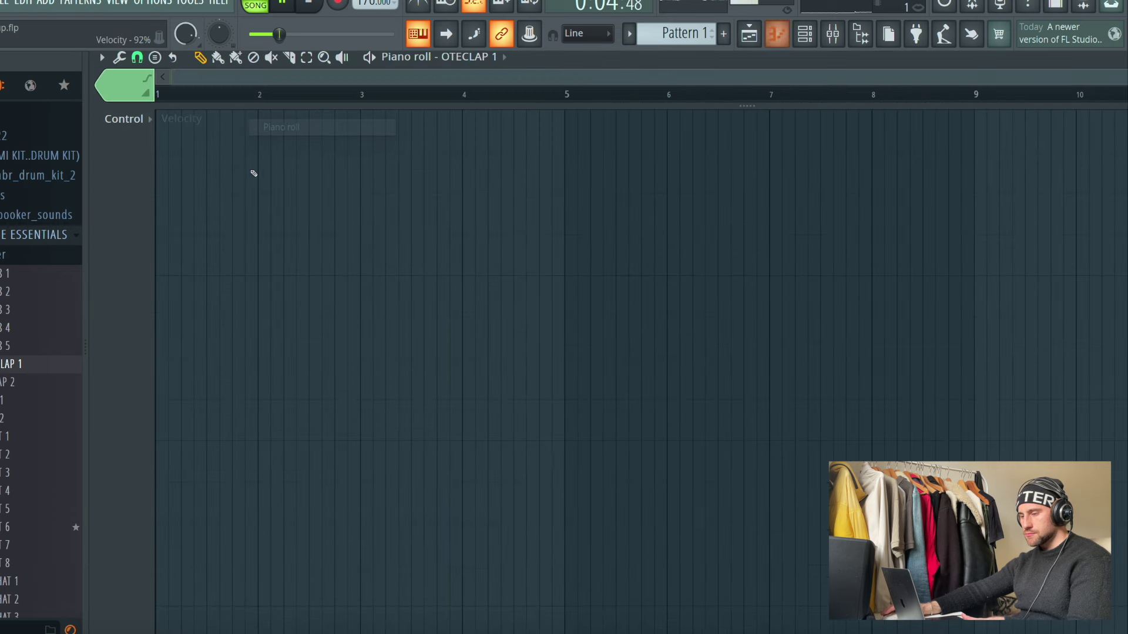
drag(259, 109, 247, 395)
click(212, 281)
drag(198, 264, 208, 266)
click(328, 281)
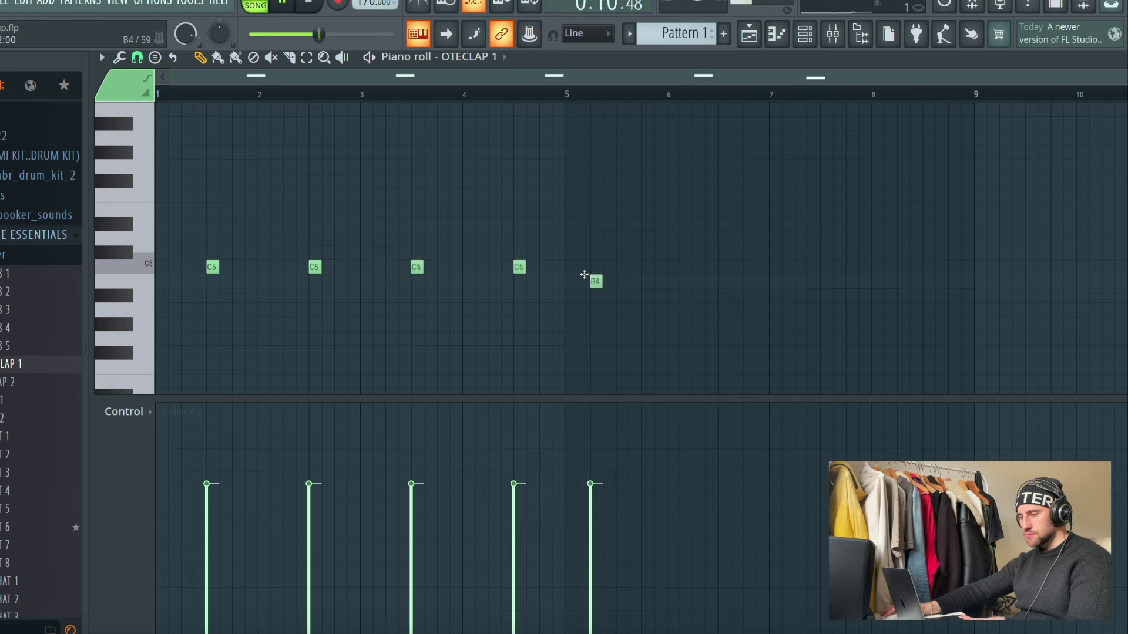
click(724, 267)
click(826, 267)
click(912, 266)
key(F5)
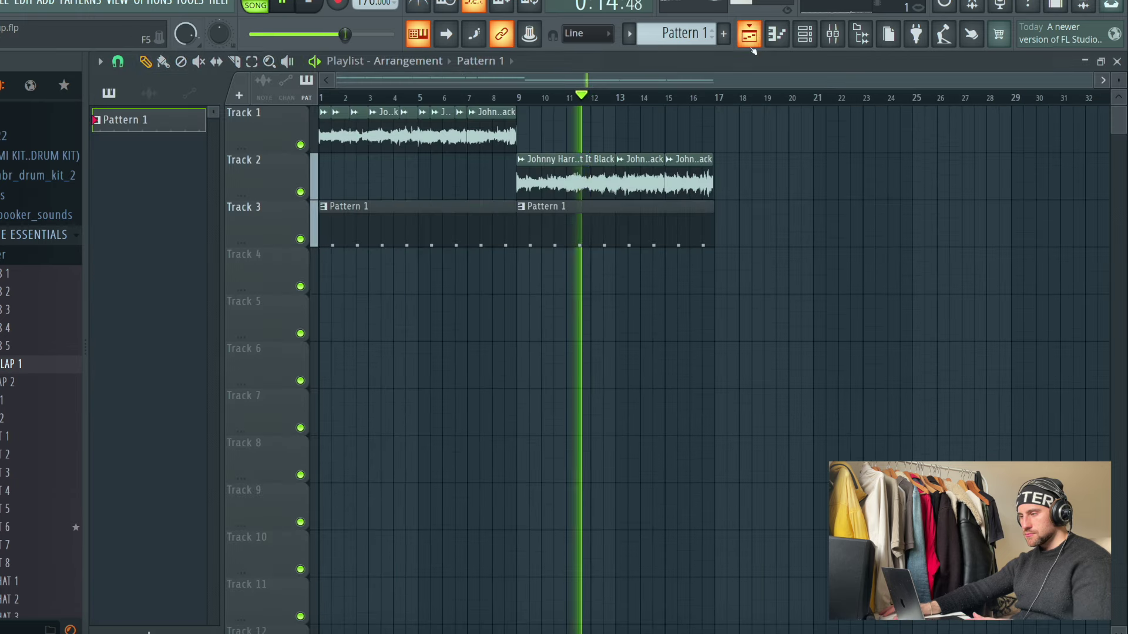
Step: Load the OTEHIHAT 1 sample from the ESSENTIALS drum kit into a new channel below OTECLAP 1
click(805, 34)
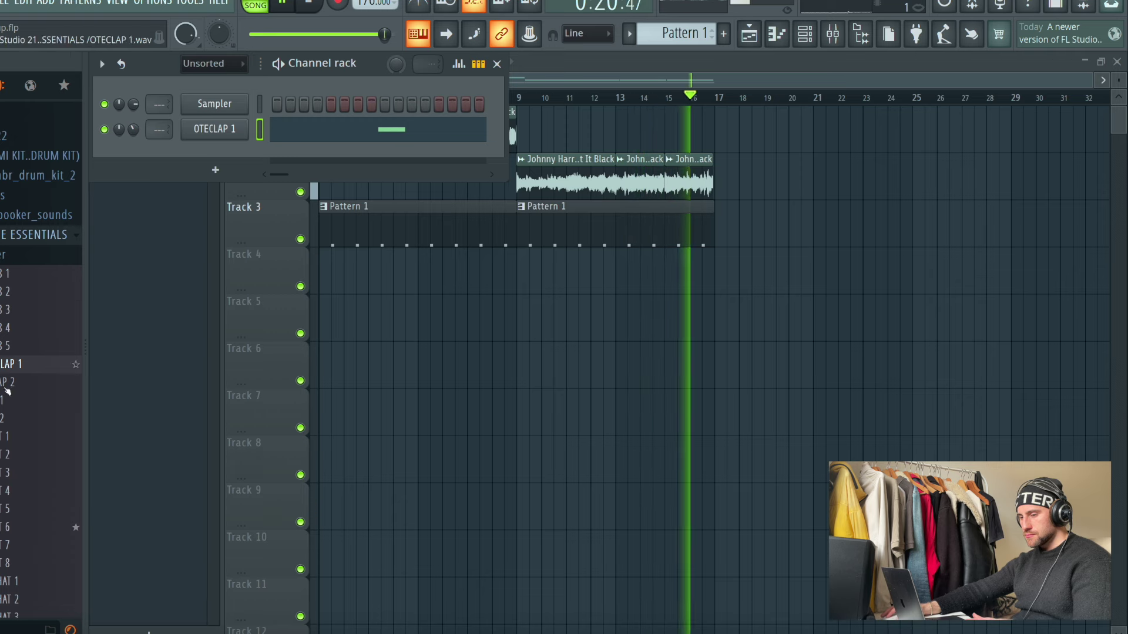
scroll(6, 364, down, 3)
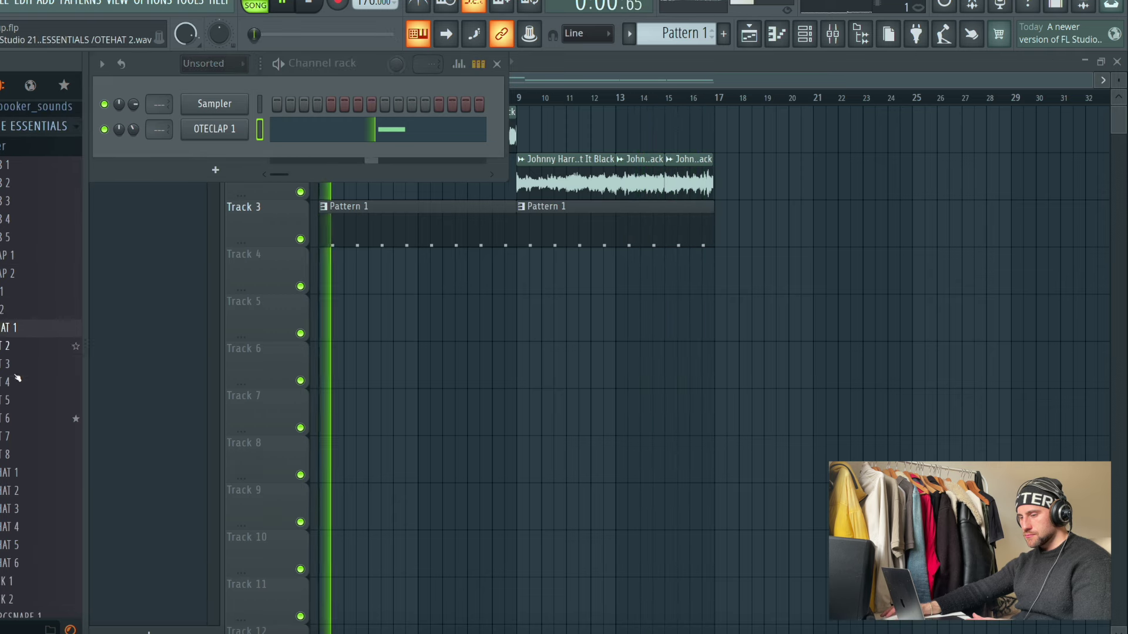
click(20, 473)
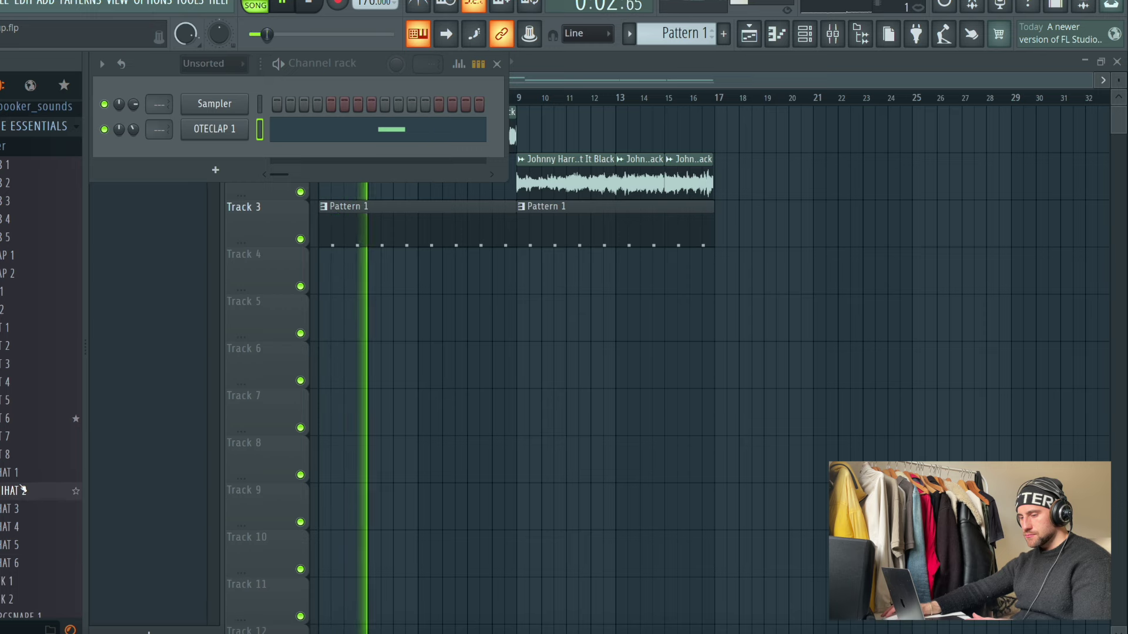
drag(213, 294, 176, 156)
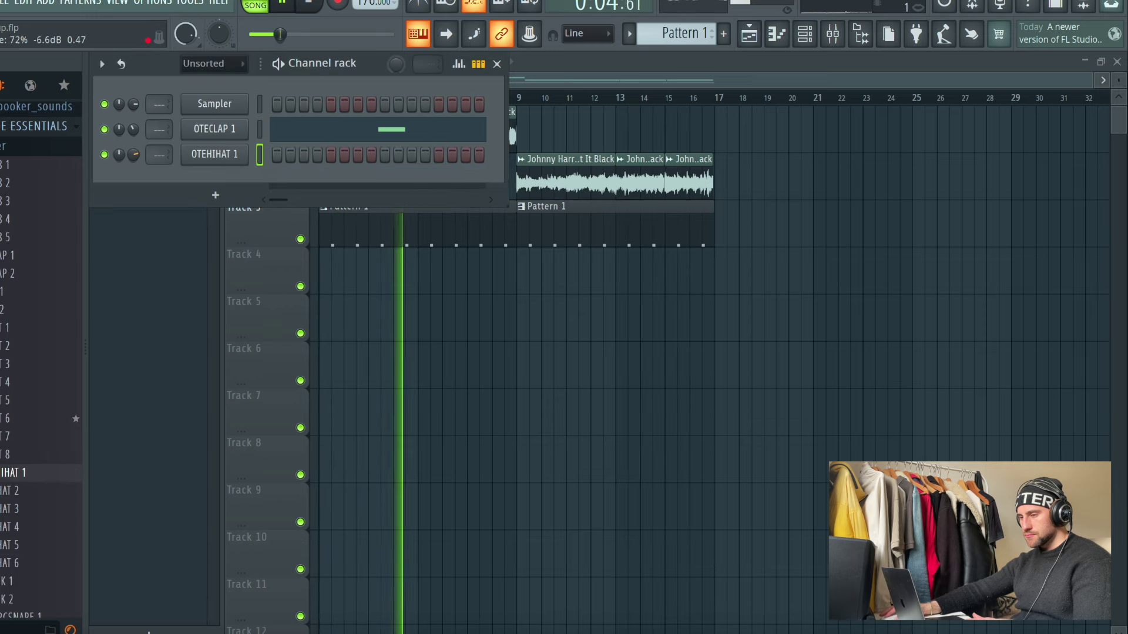
Step: Draw C5 hi-hats in the OTEHIHAT 1 piano roll: two in bar 1, one in bar 2 and a pair around bar 3's start
right_click(206, 161)
click(232, 167)
key(space)
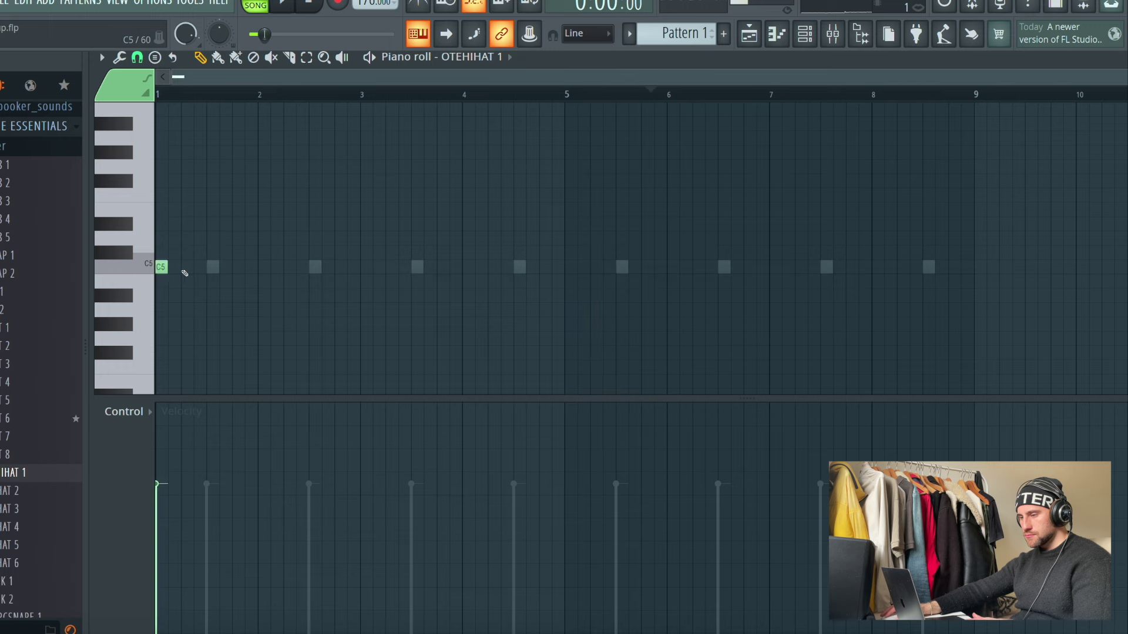
click(276, 267)
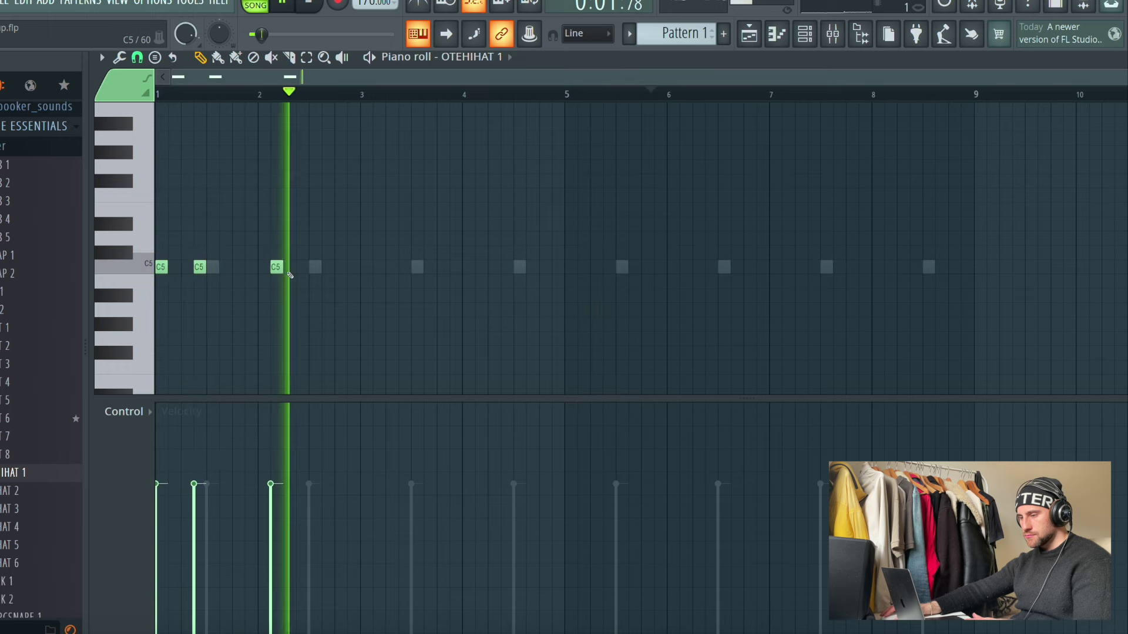
right_click(281, 267)
click(287, 267)
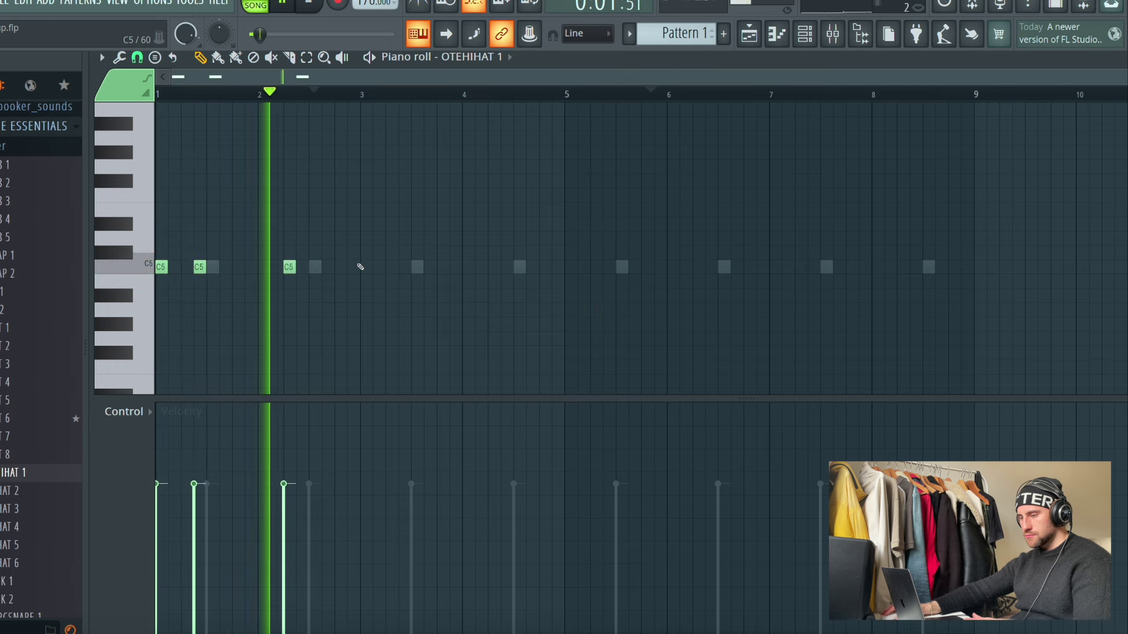
click(352, 267)
key(space)
click(366, 267)
key(space)
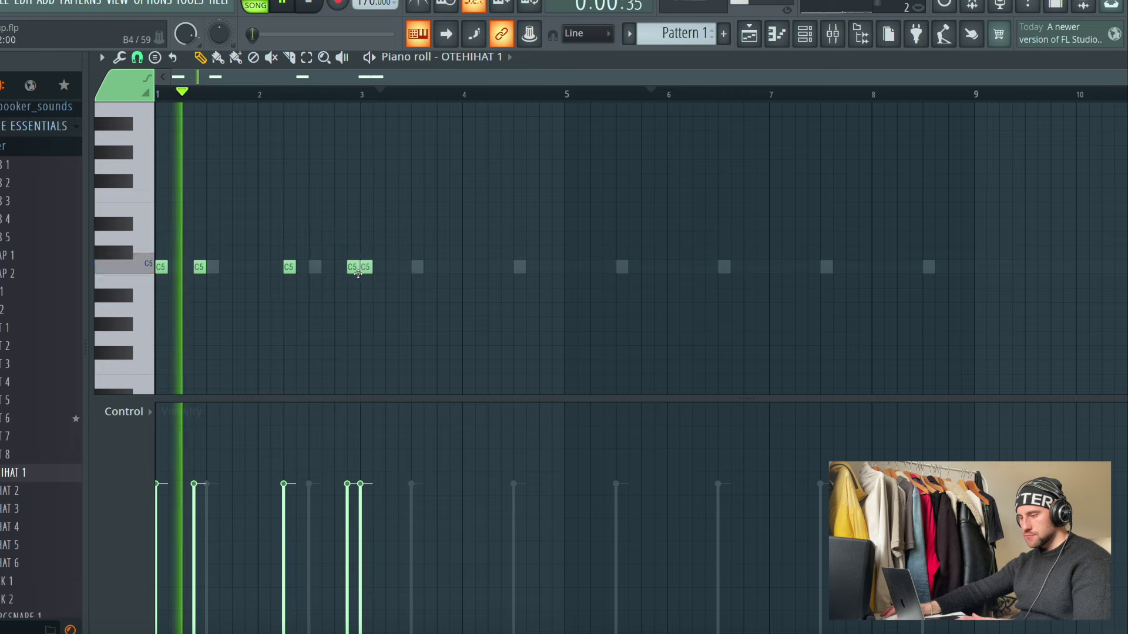
Step: Lower the velocity of the second hi-hat in bar 1 and of the hi-hat just before bar 3
scroll(346, 100, up, 3)
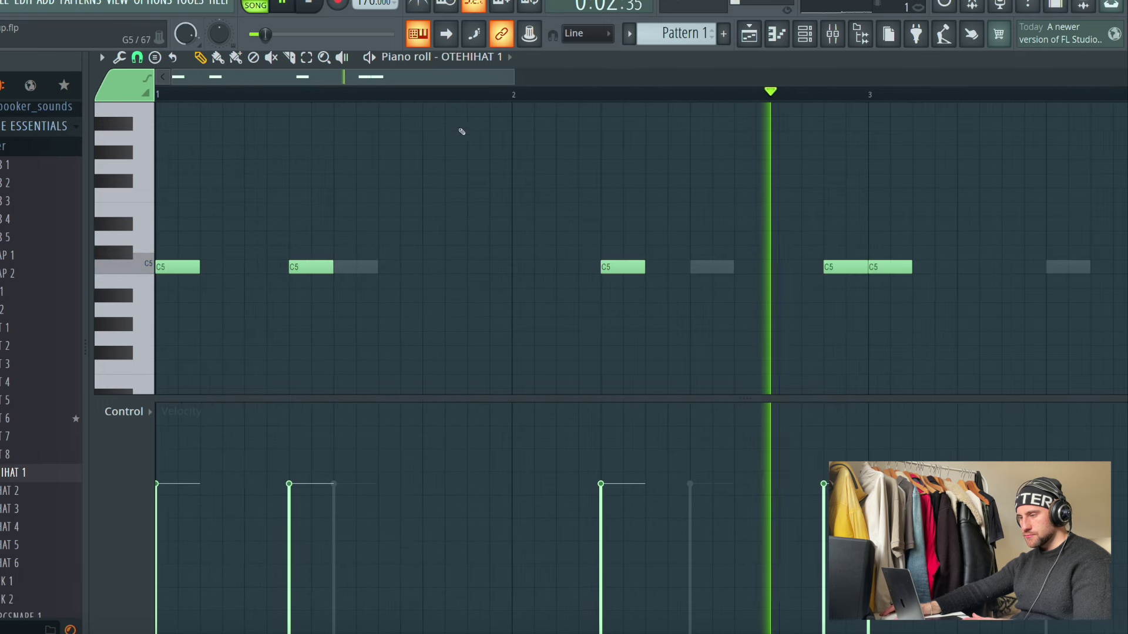
scroll(448, 96, down, 3)
drag(363, 398, 358, 556)
scroll(302, 96, up, 4)
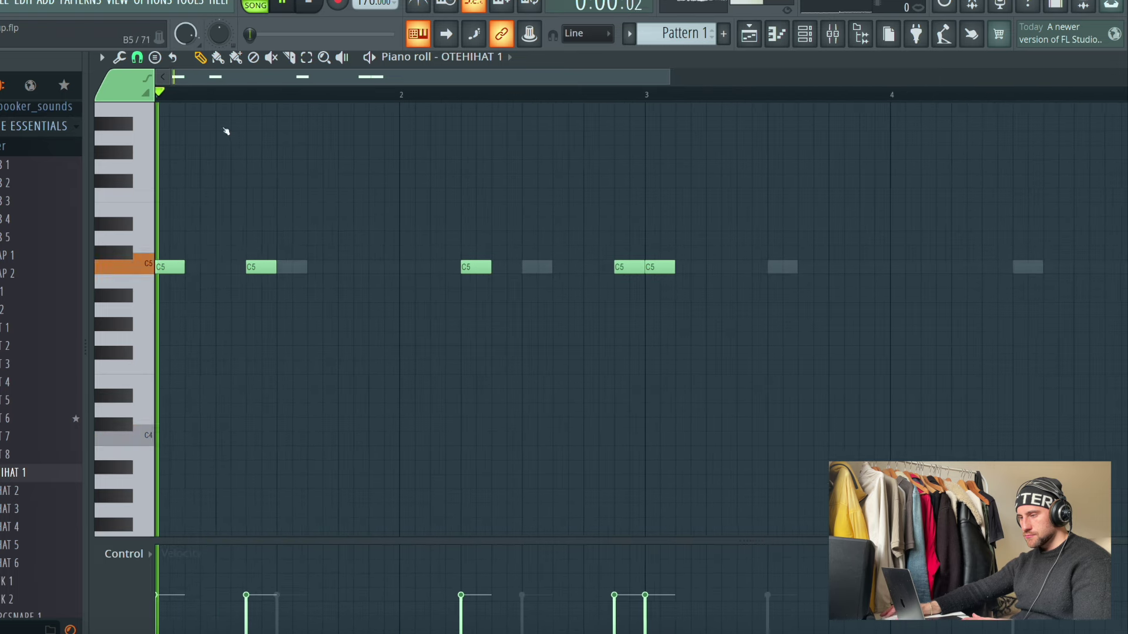
drag(517, 539, 558, 440)
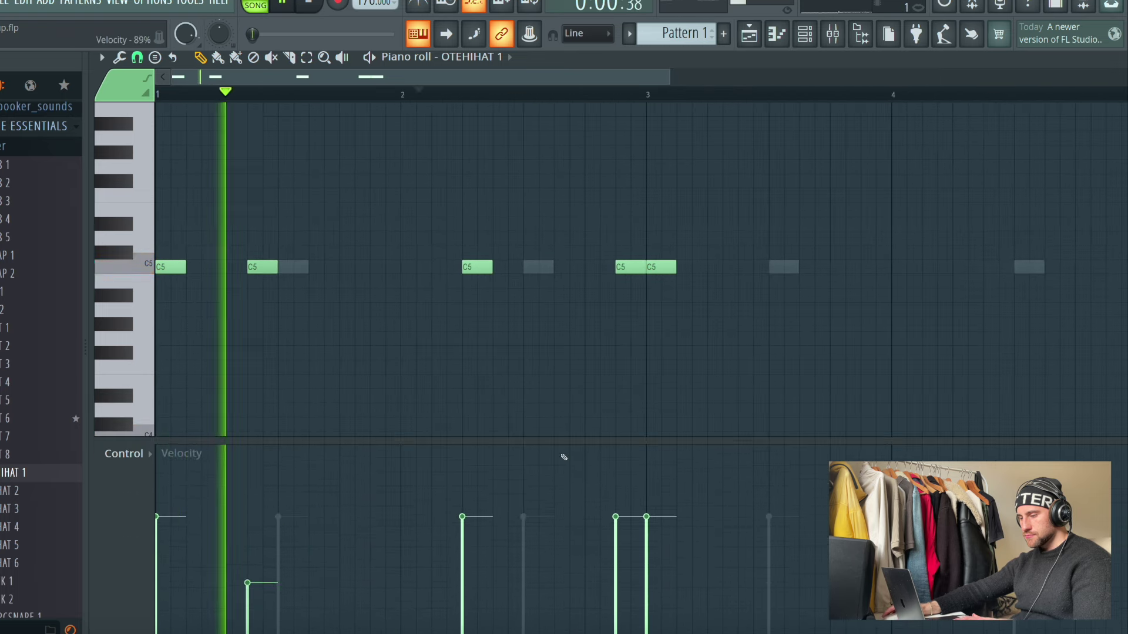
key(space)
click(626, 611)
drag(626, 611, 627, 580)
key(space)
Step: Add two C5 hi-hats in bar 3, one right after the downbeat hit at low velocity and one just before the clap
click(712, 267)
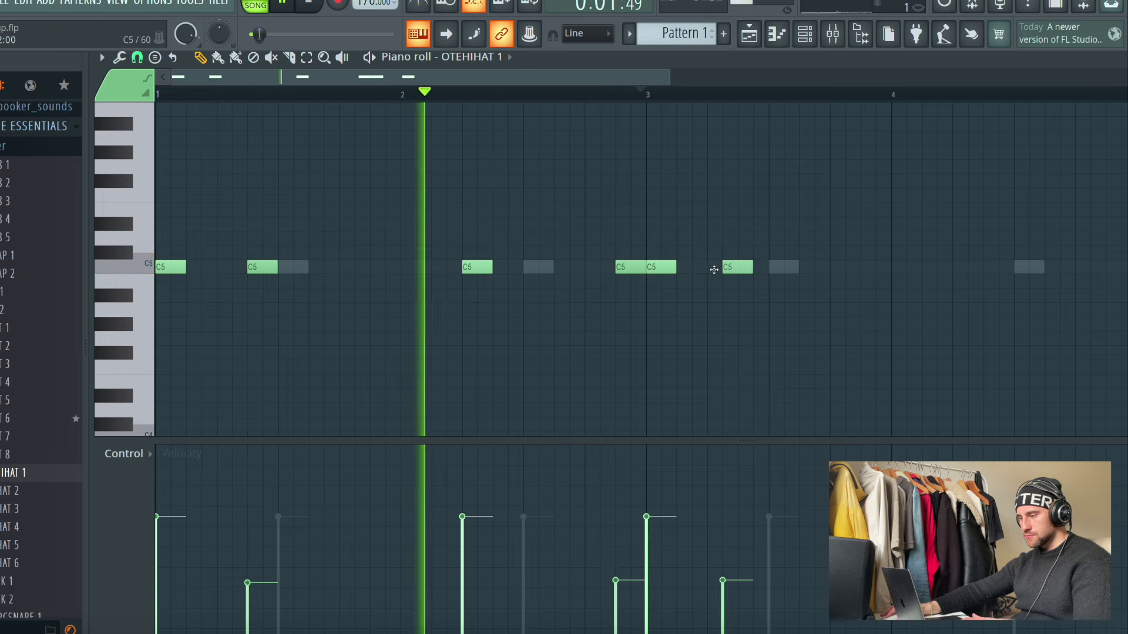
drag(696, 268, 665, 269)
click(679, 618)
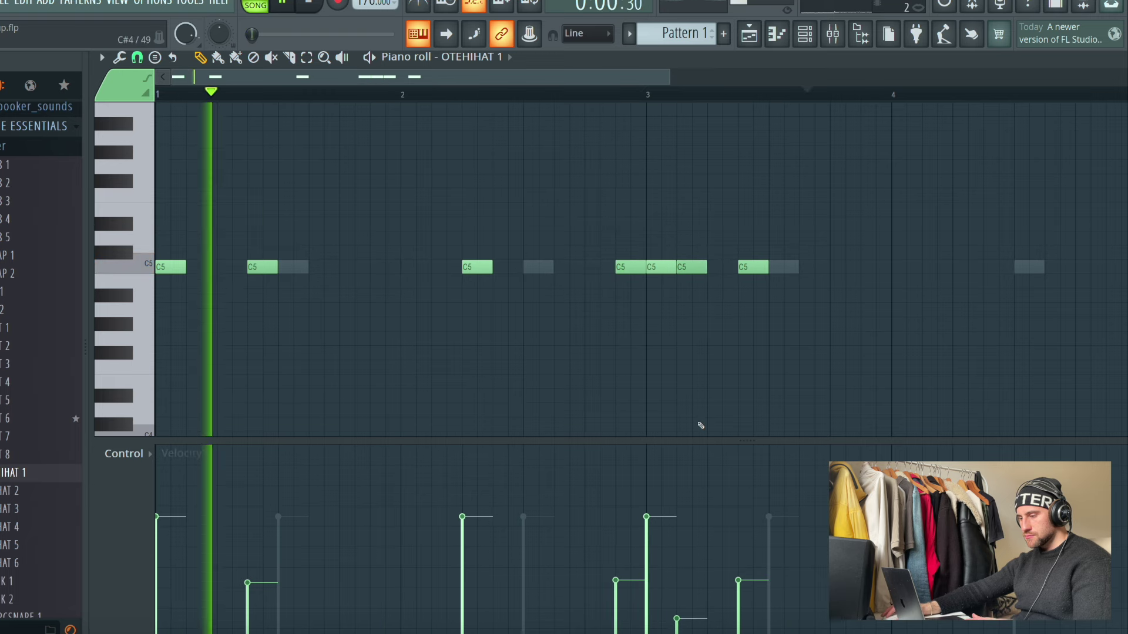
Step: Reduce the velocity of the hi-hat right after bar 3's downbeat hit further while listening to the groove
drag(699, 442, 685, 170)
key(space)
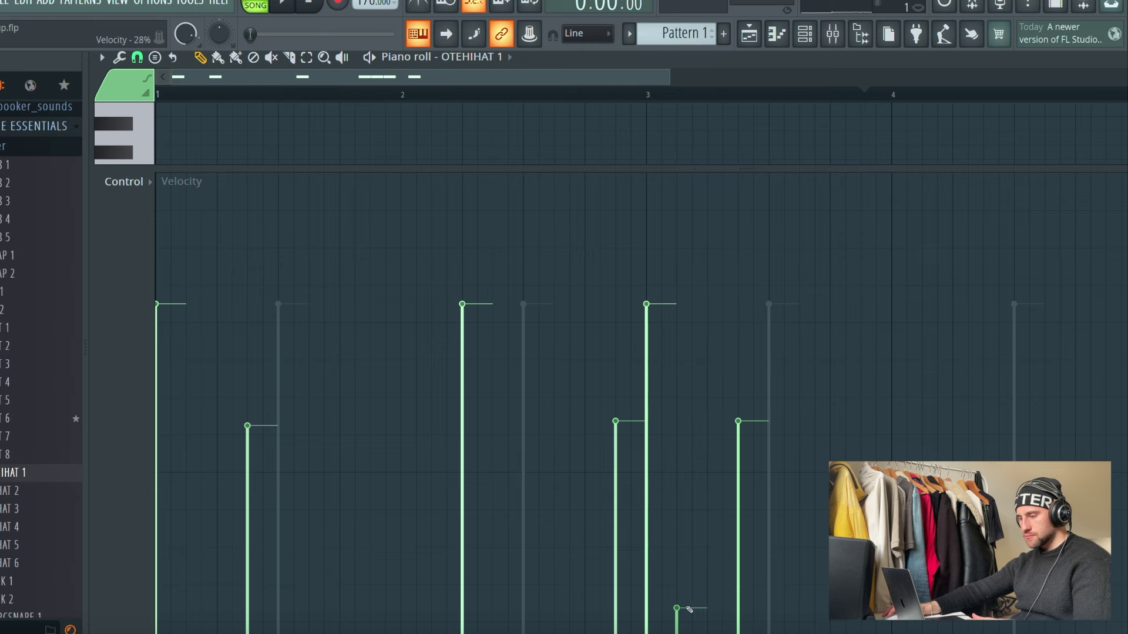
key(space)
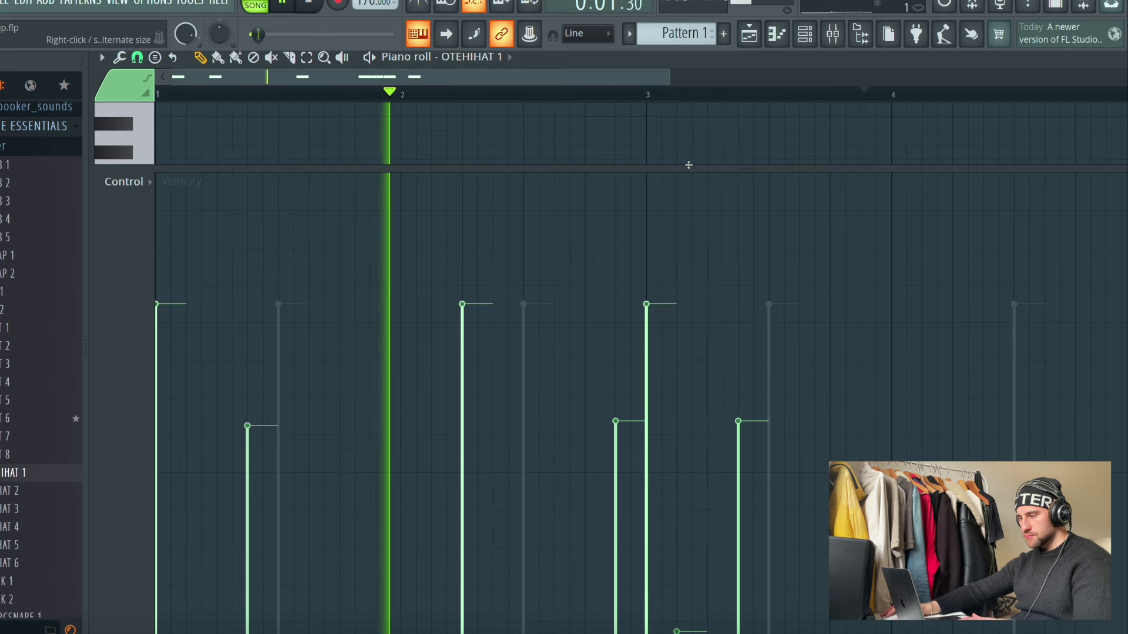
key(space)
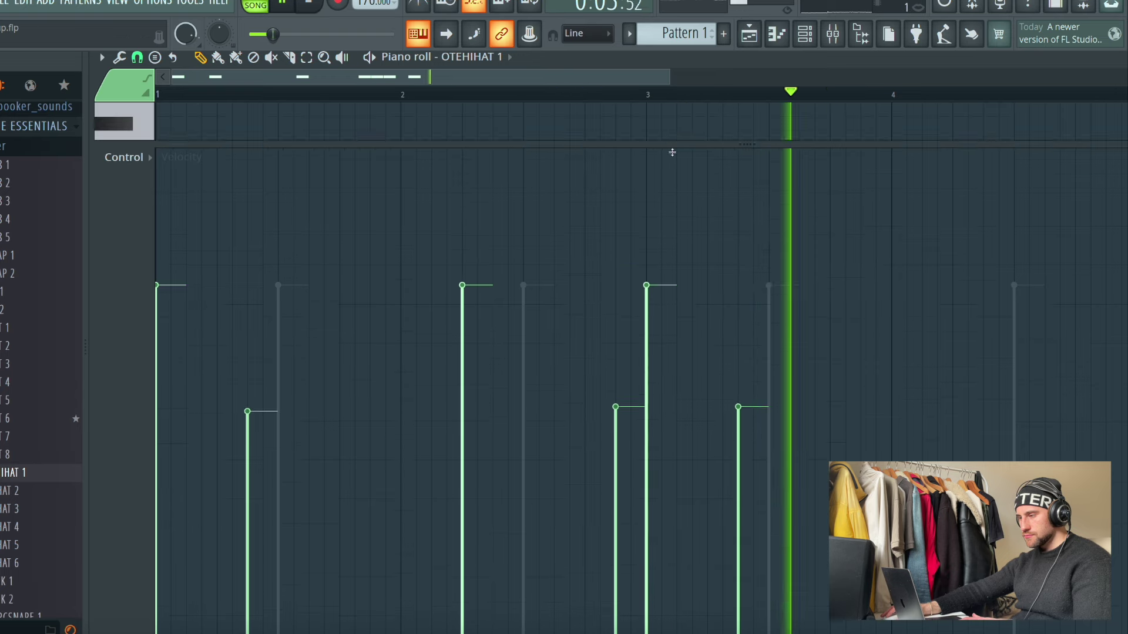
drag(669, 151, 667, 512)
Step: Move and resize the piano roll window so it fits the workspace beside the browser with all eight bars reachable
scroll(692, 102, down, 3)
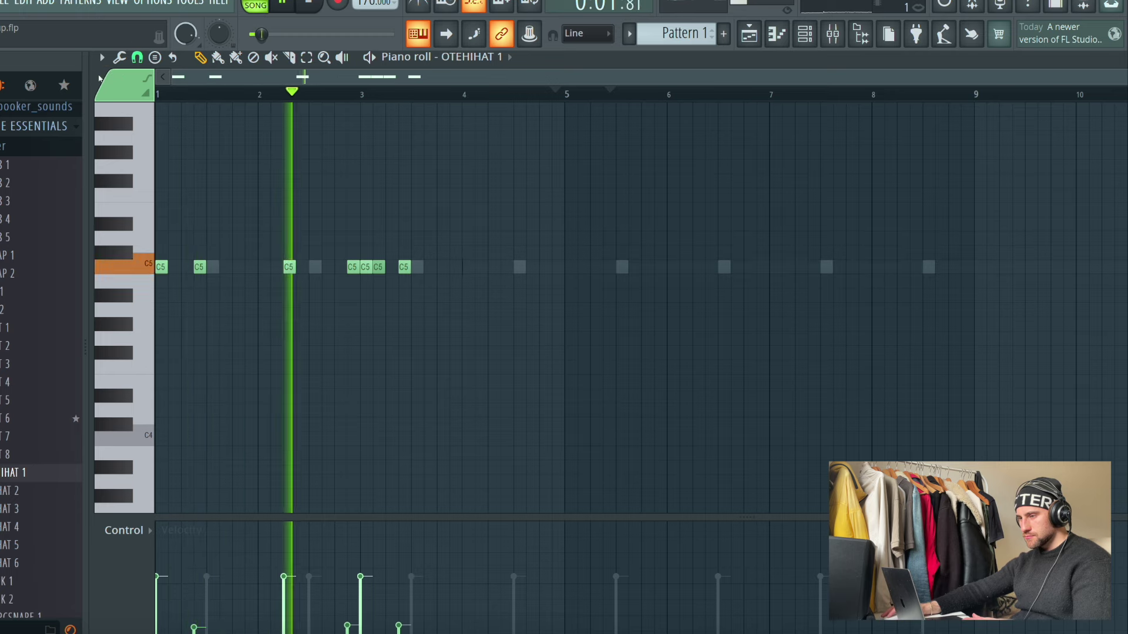
drag(721, 55, 350, 74)
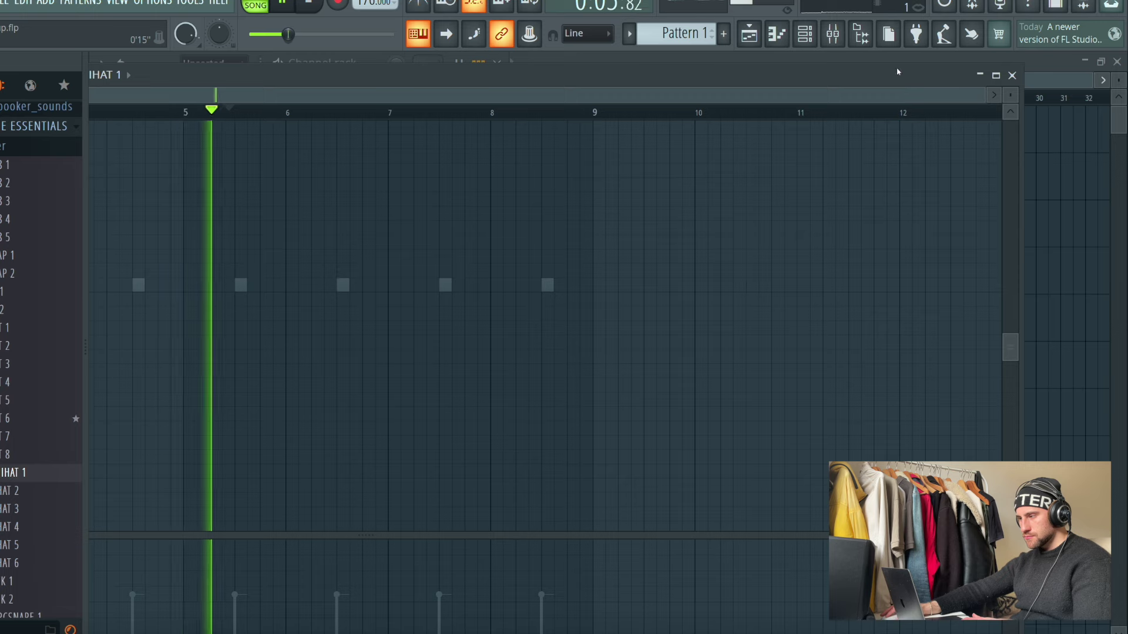
drag(892, 73, 979, 65)
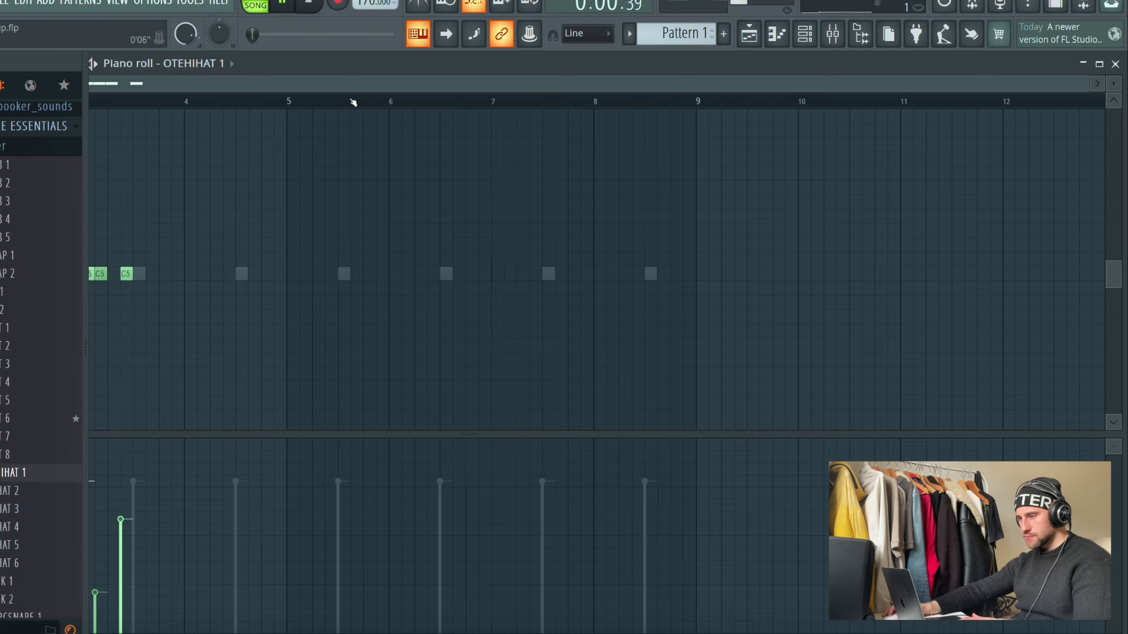
key(space)
scroll(621, 86, up, 3)
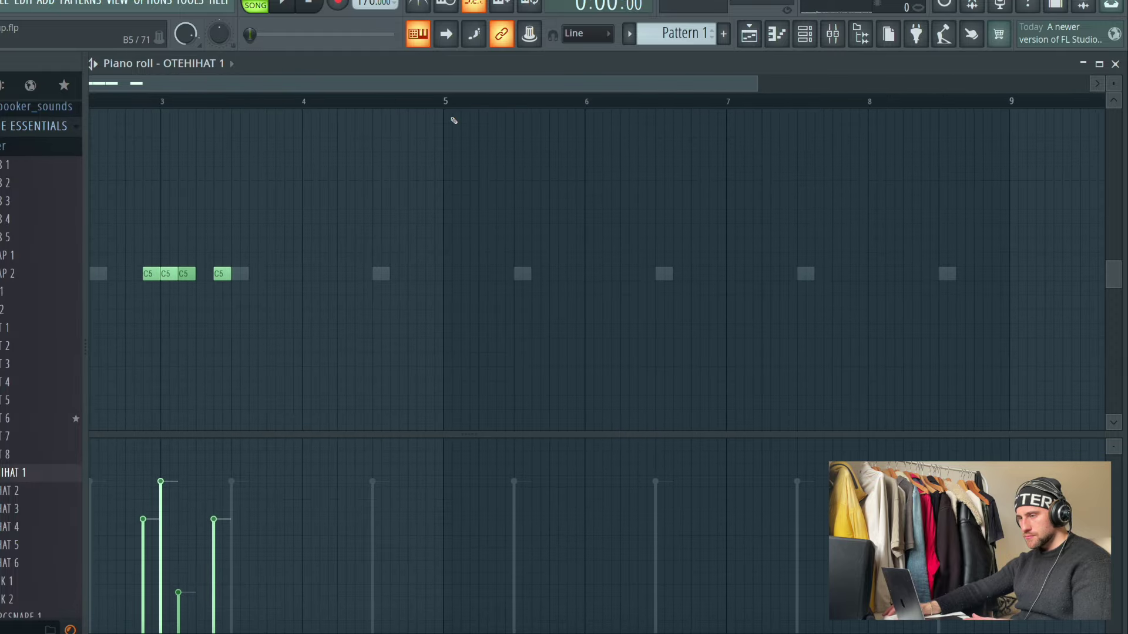
drag(970, 78, 730, 99)
click(703, 83)
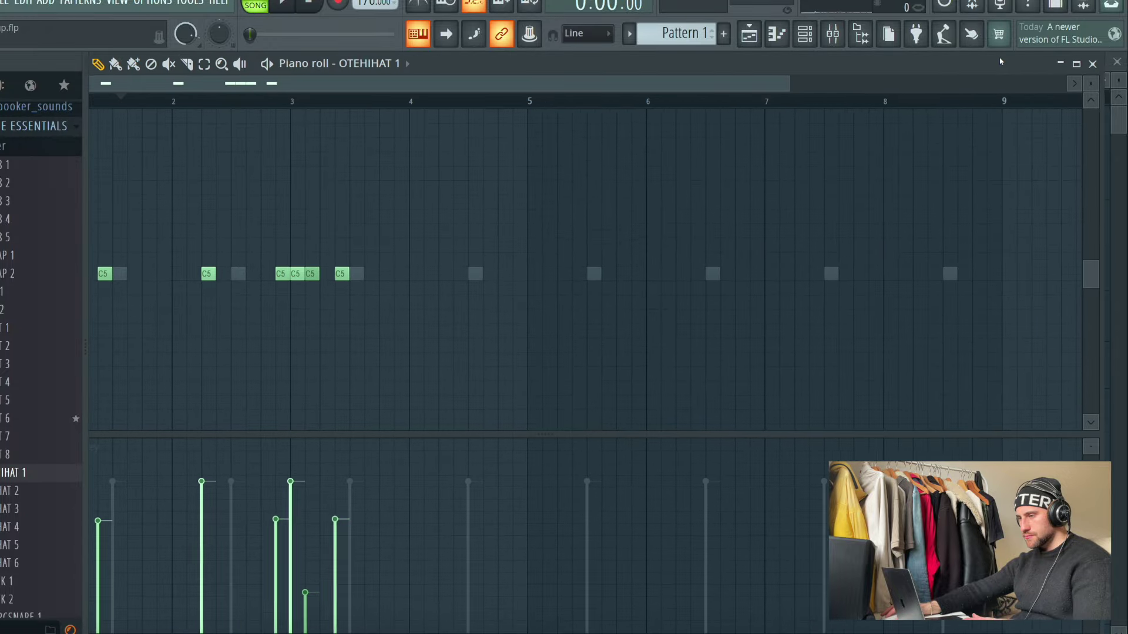
double_click(1019, 61)
drag(1058, 100, 805, 101)
click(1003, 59)
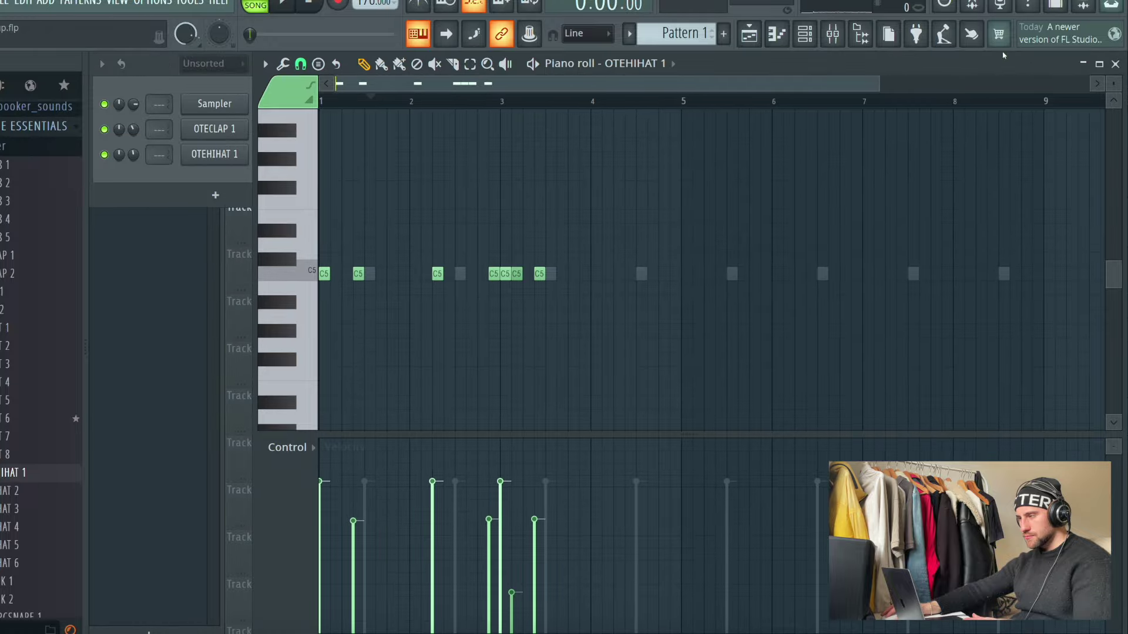
drag(250, 117, 94, 117)
Step: Lower the velocity of the hi-hat just before bar 3 a little more
key(space)
scroll(243, 109, up, 3)
scroll(244, 108, up, 2)
key(space)
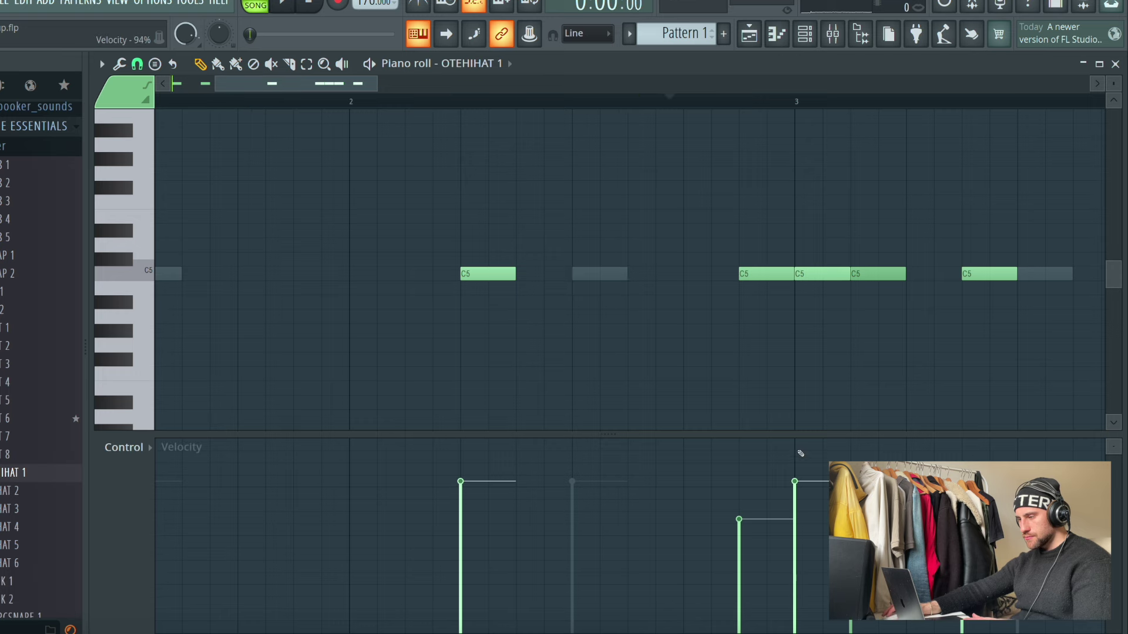
drag(799, 434, 784, 112)
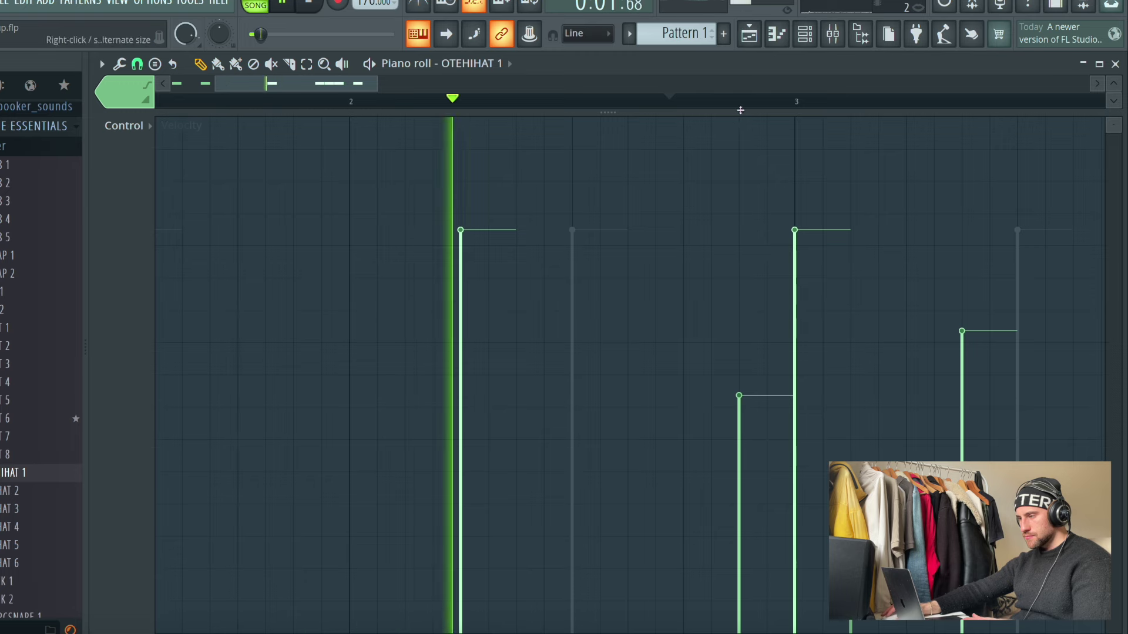
drag(741, 112, 744, 420)
Step: Add four C5 hi-hats from just before bar 4 to its end, vary their velocities, and duplicate the four-bar pattern into bars 5 to 8
scroll(764, 101, down, 4)
key(space)
key(space)
scroll(214, 99, up, 3)
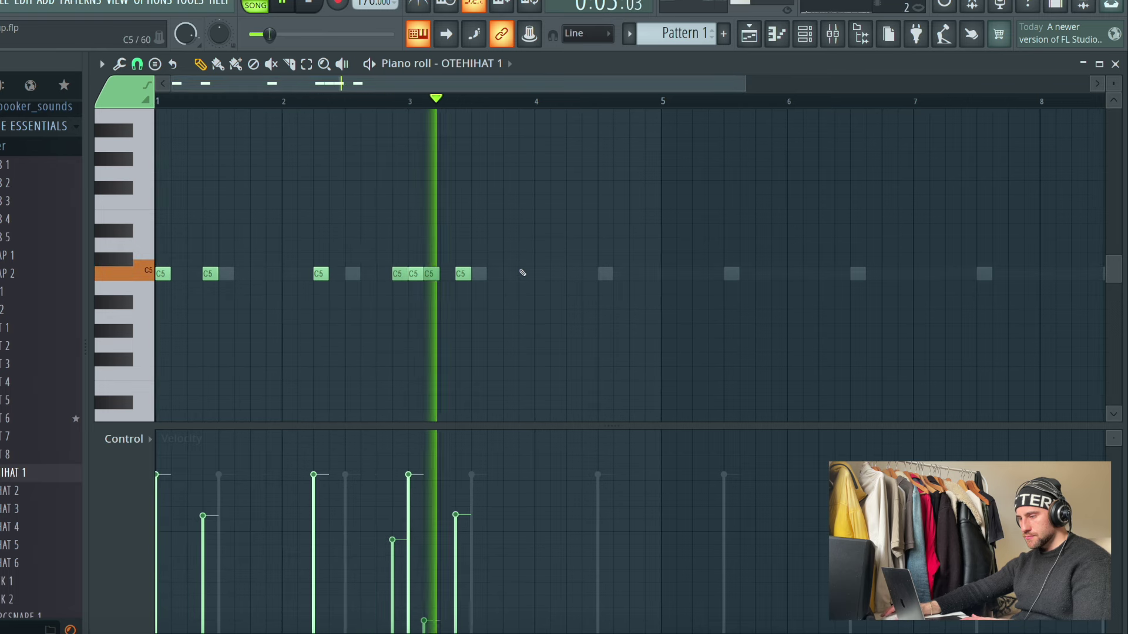
click(552, 271)
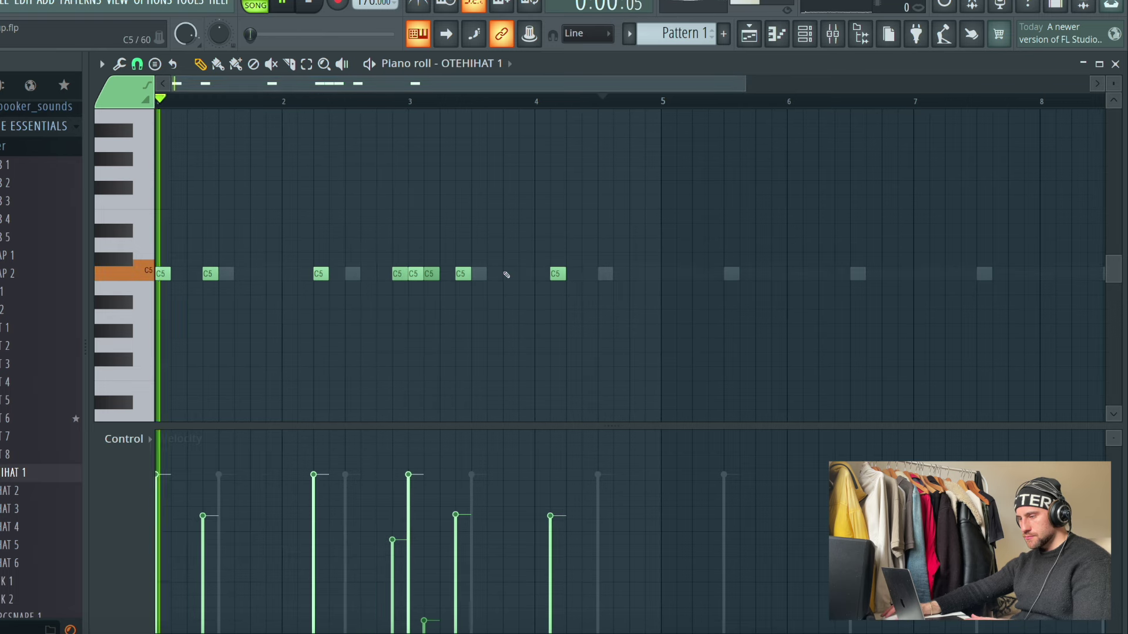
click(522, 274)
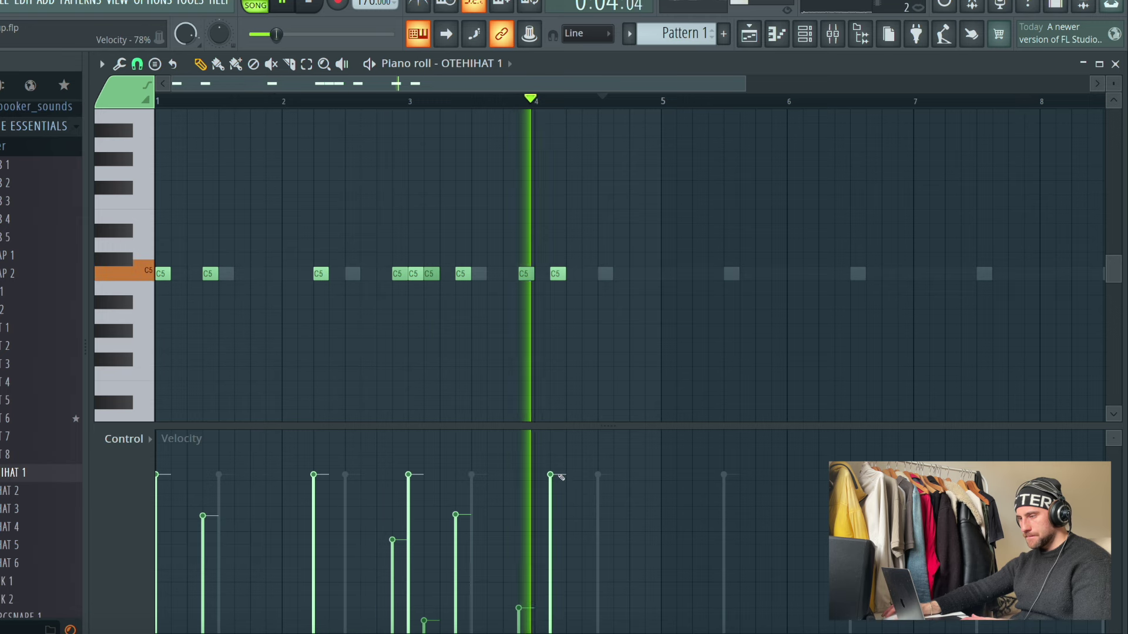
click(633, 274)
click(648, 274)
drag(649, 540, 629, 575)
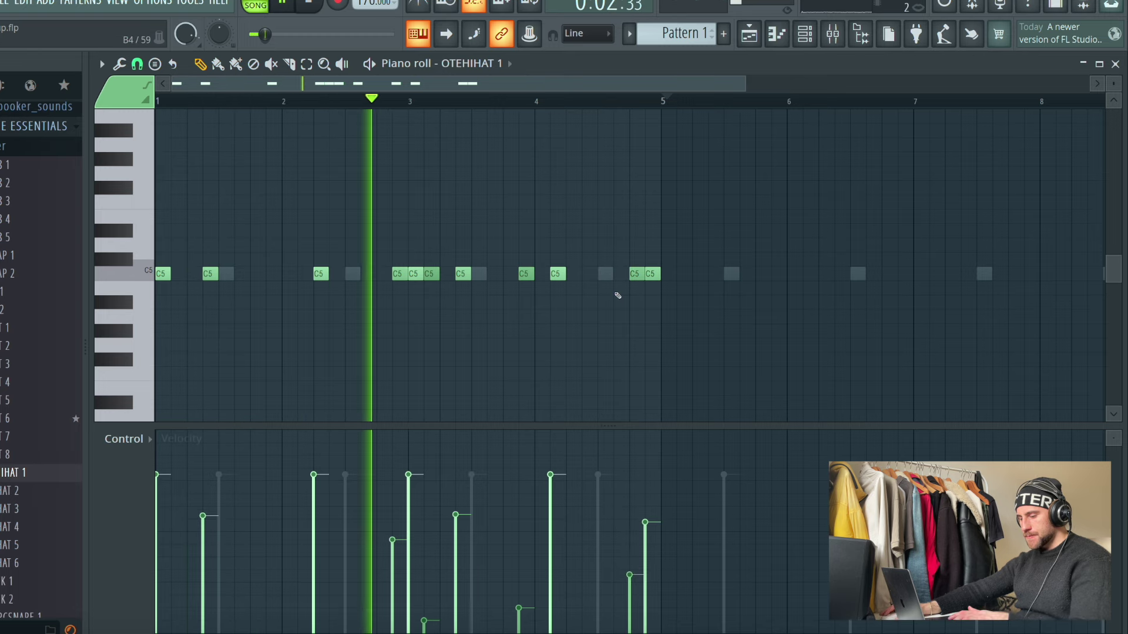
key(ctrl+b)
Step: Set the snap to 1/3 step and replace the last two hi-hats of bar 8 with six short C5 notes rising in velocity
scroll(503, 102, up, 3)
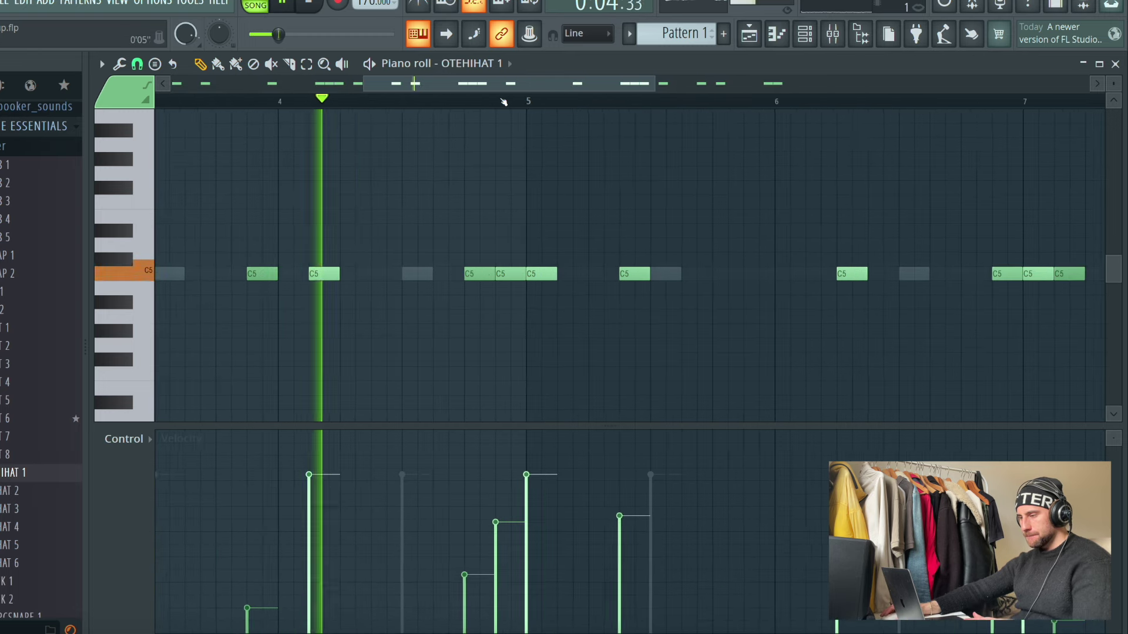
scroll(504, 101, up, 2)
click(136, 63)
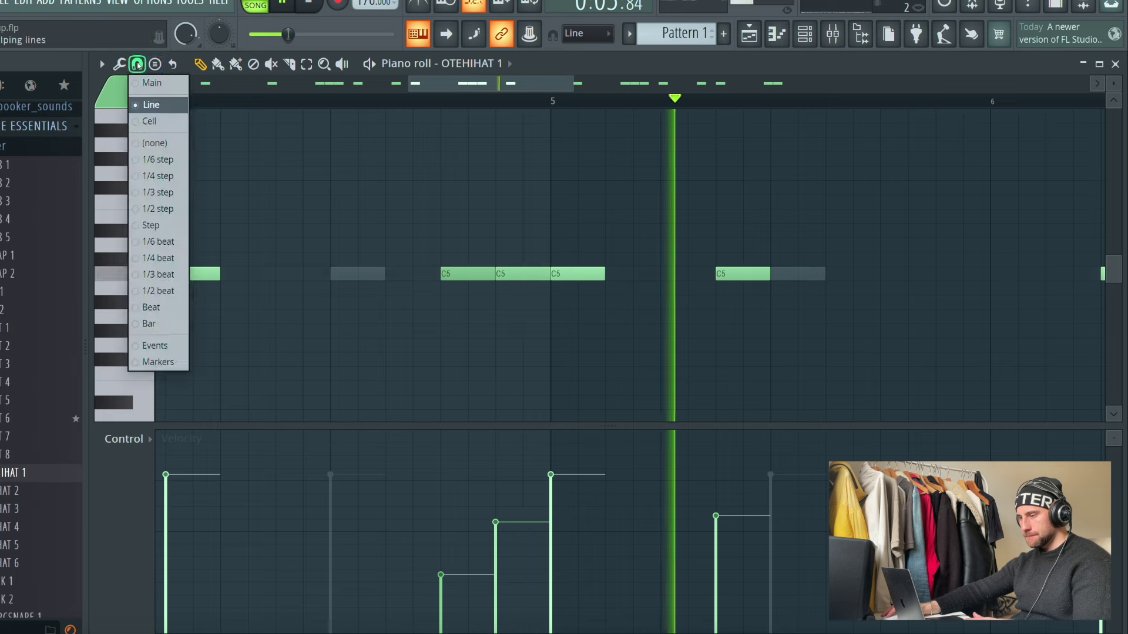
click(159, 192)
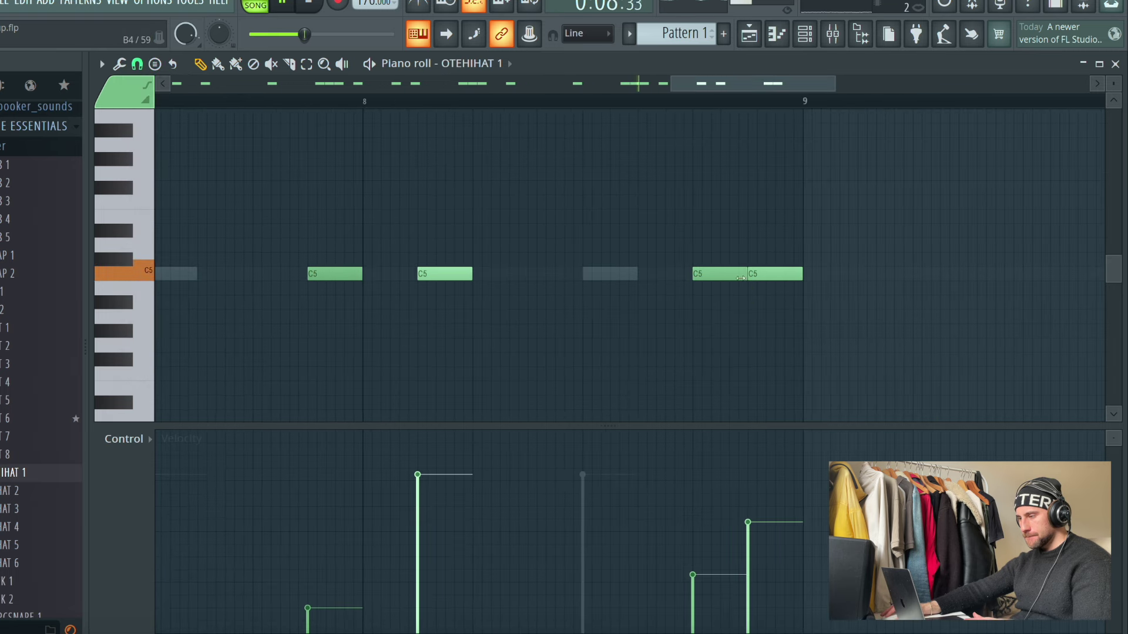
click(716, 275)
click(734, 275)
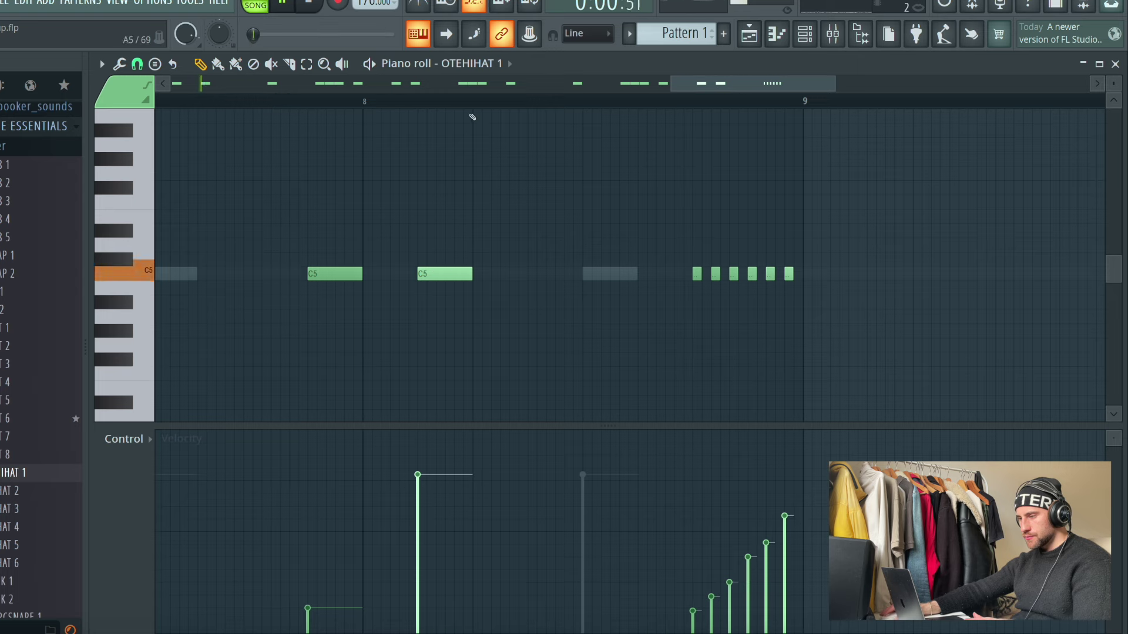
Step: Add a short C5 hi-hat in bar 2, between the clap and the hi-hat just before bar 3
scroll(473, 101, down, 5)
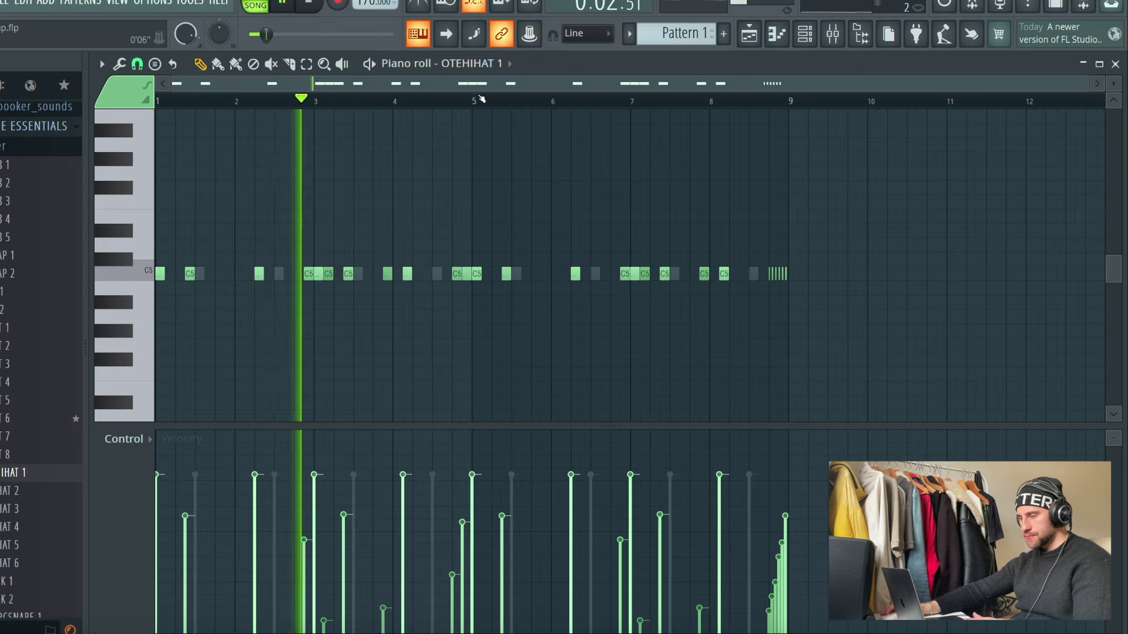
scroll(221, 101, up, 5)
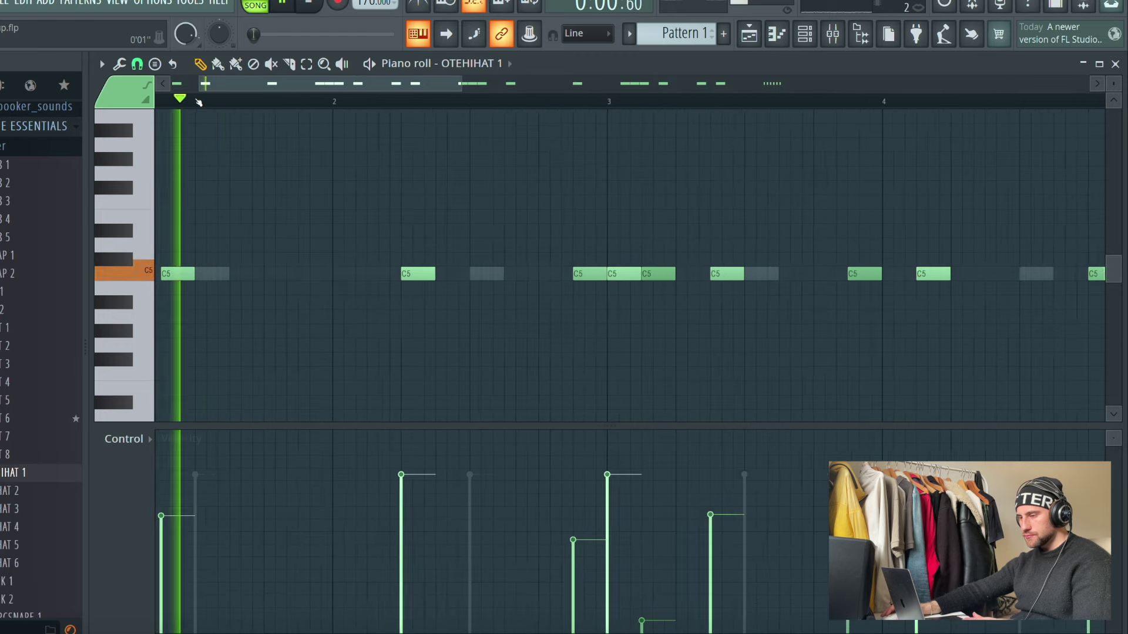
click(601, 278)
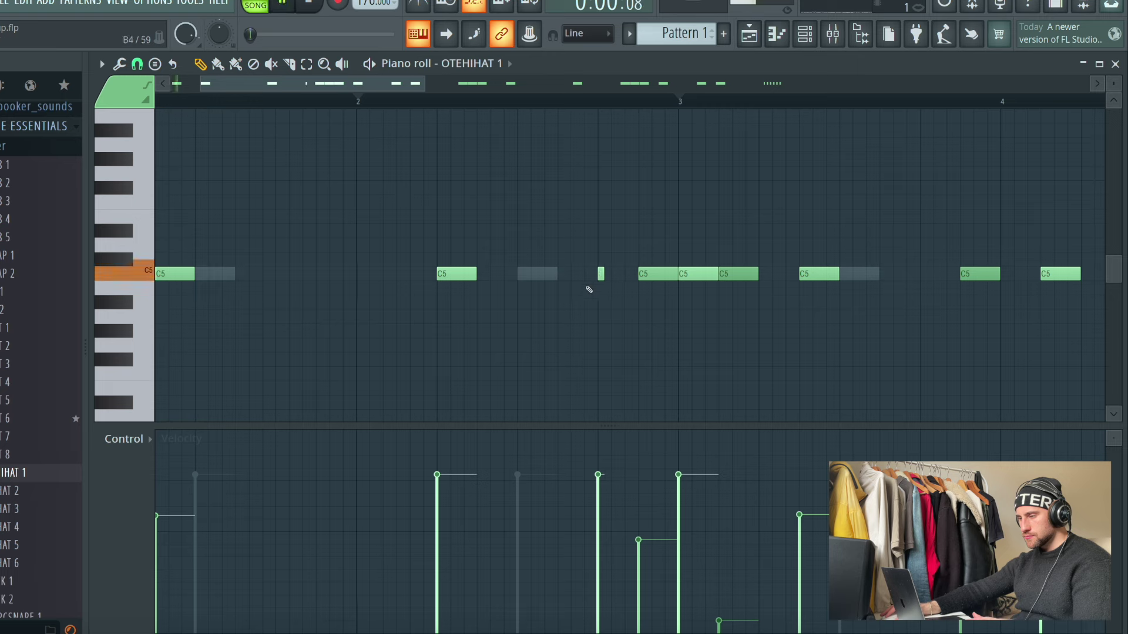
Step: Try short runs of C5 hi-hats around the hi-hat and clap in bar 2
click(614, 275)
click(628, 275)
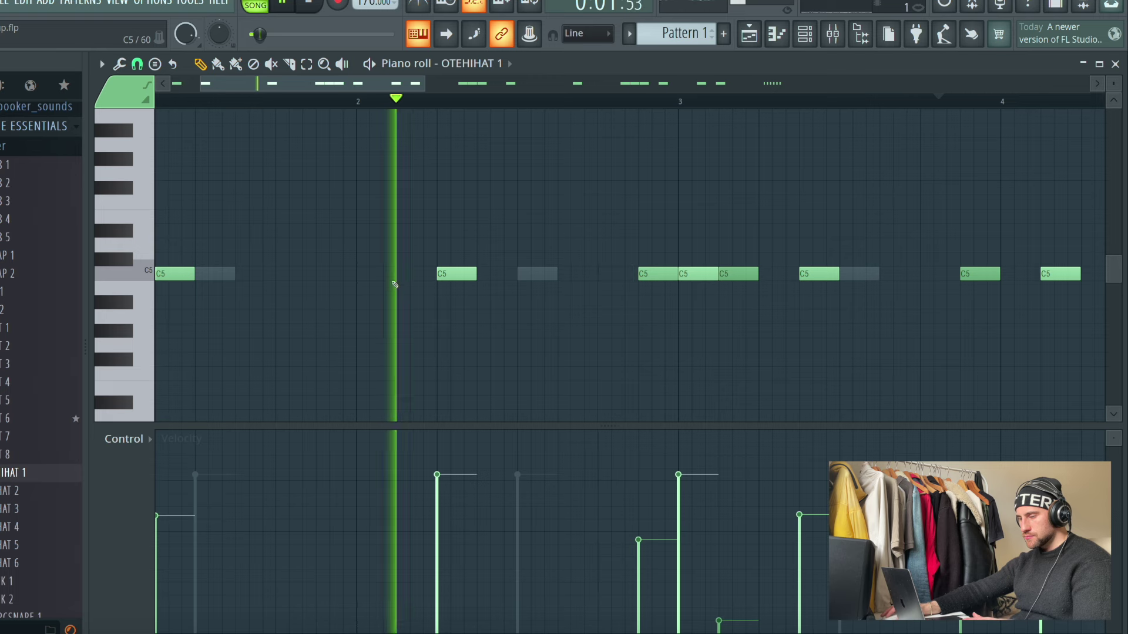
click(398, 274)
key(space)
click(418, 276)
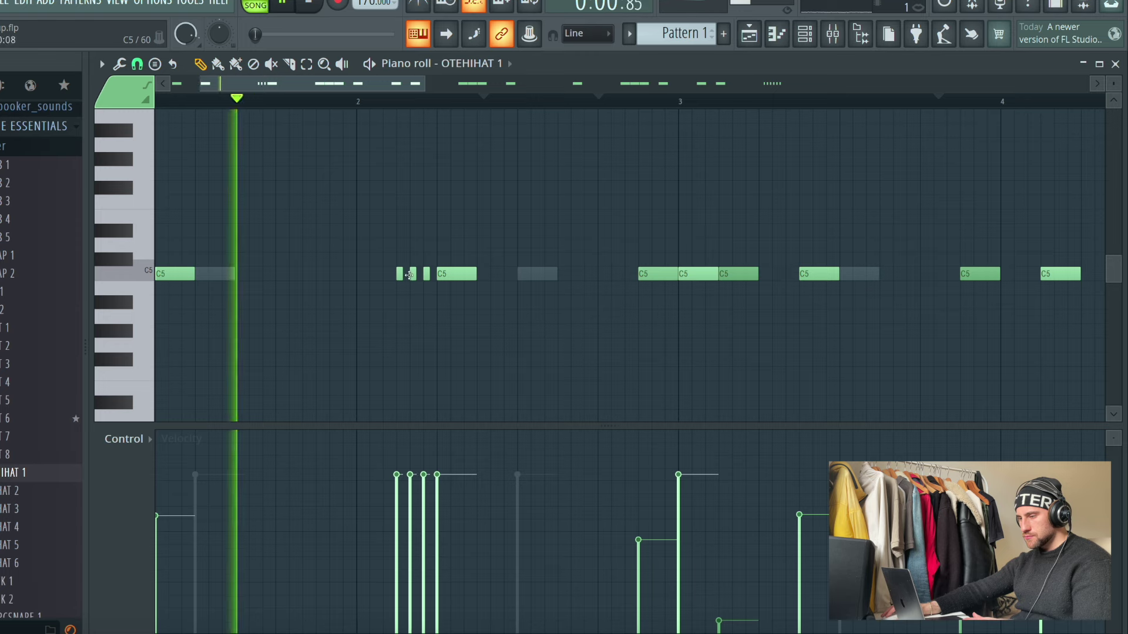
right_click(426, 274)
right_click(399, 275)
key(space)
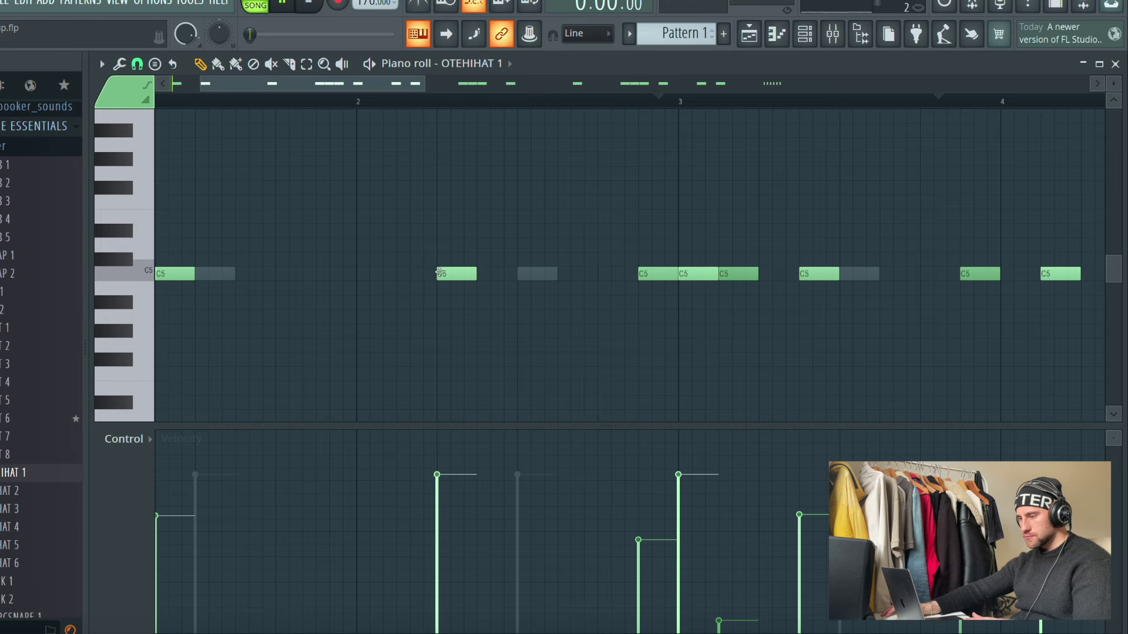
Step: Play the full hi-hat pattern through and change the piano roll's snap setting
ctrl+scroll(447, 113, down, 3)
ctrl+scroll(771, 182, up, 4)
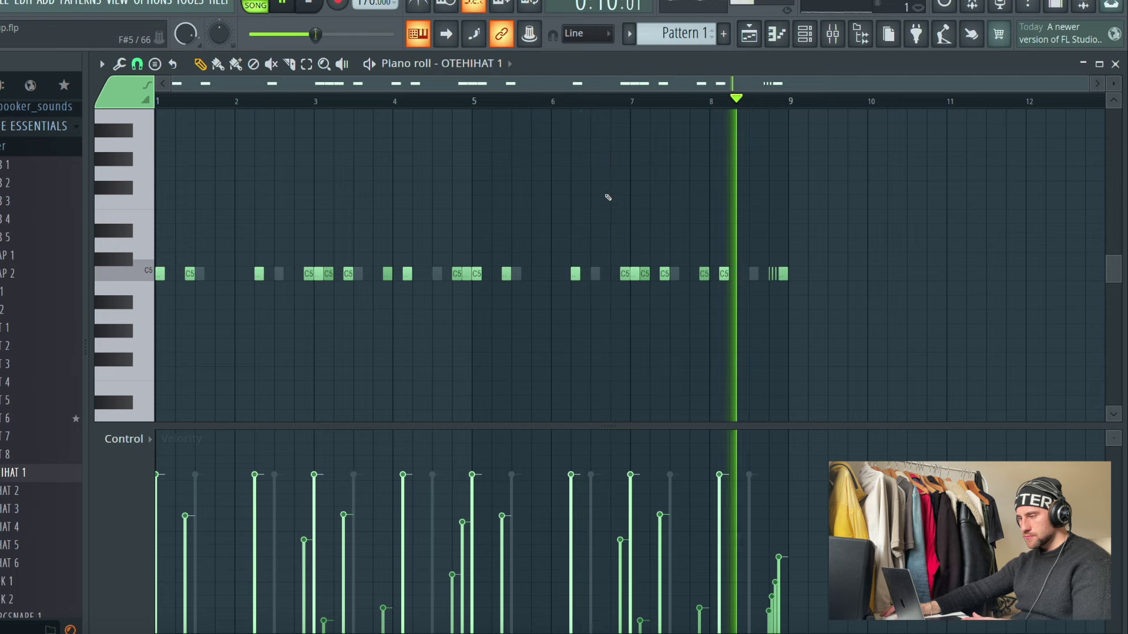
click(137, 64)
click(156, 188)
Step: Load the OTESNARE 2 sample as a new channel below the hi-hat and open its piano roll
key(F5)
key(F6)
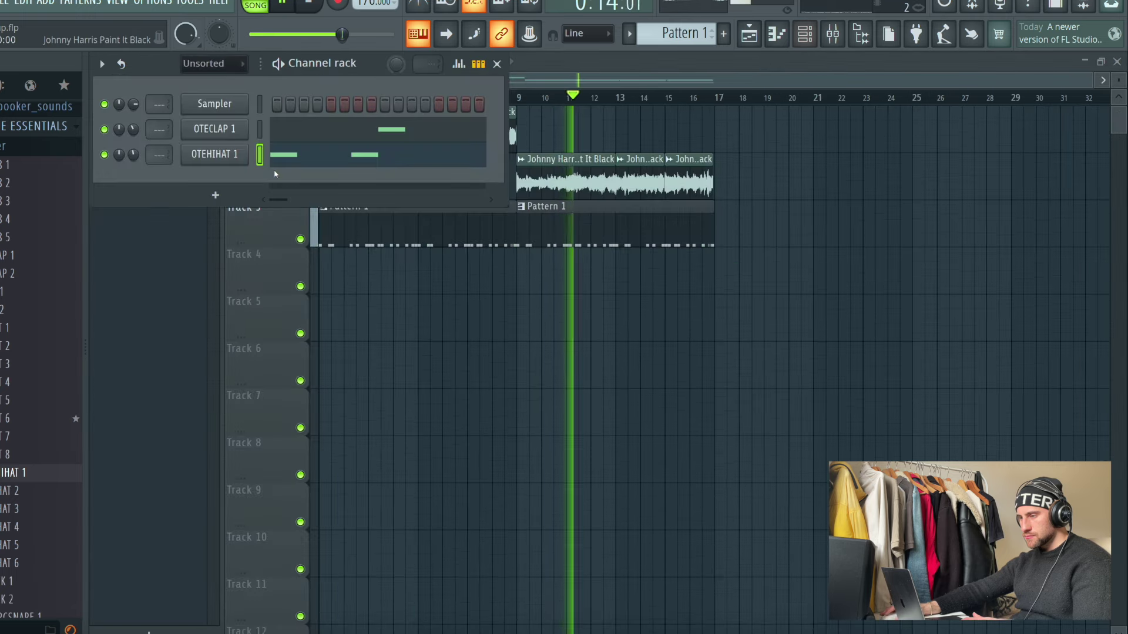
scroll(13, 303, down, 4)
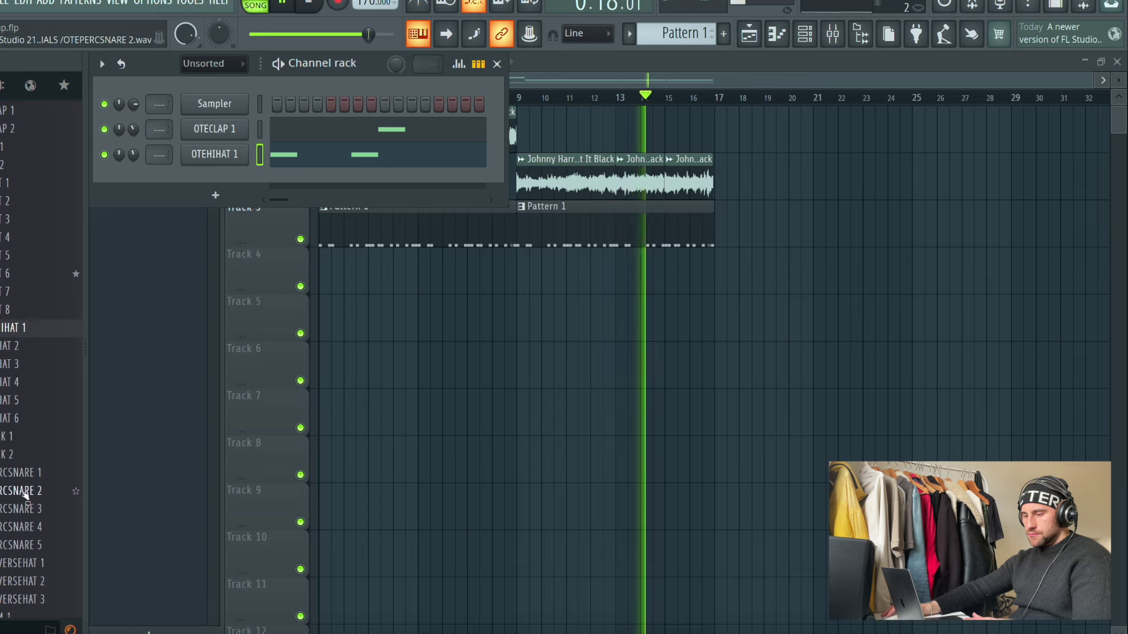
scroll(22, 470, down, 10)
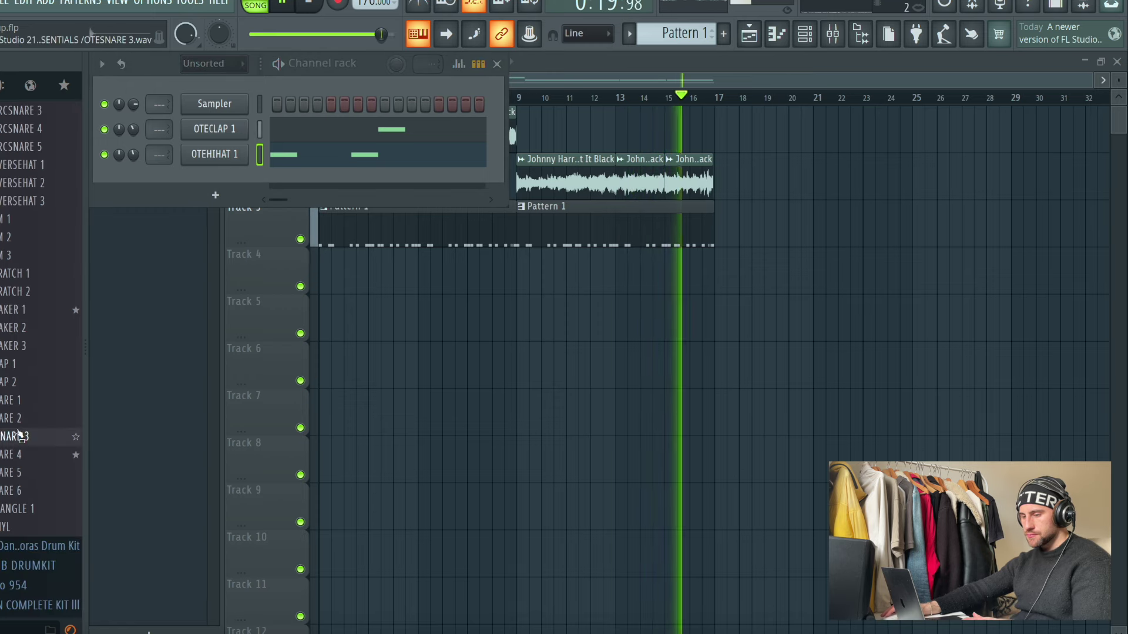
drag(26, 420, 258, 185)
right_click(237, 186)
click(254, 196)
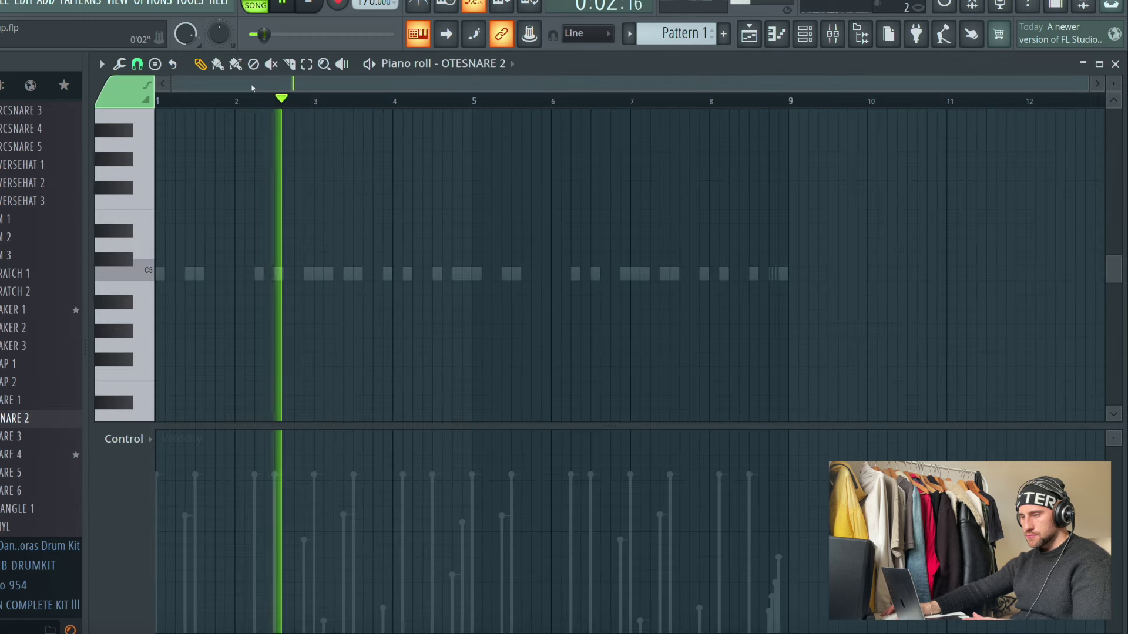
Step: Add two C5 snares, one just before and one just after the start of bar 4, and lower the first one's velocity
click(325, 274)
click(622, 274)
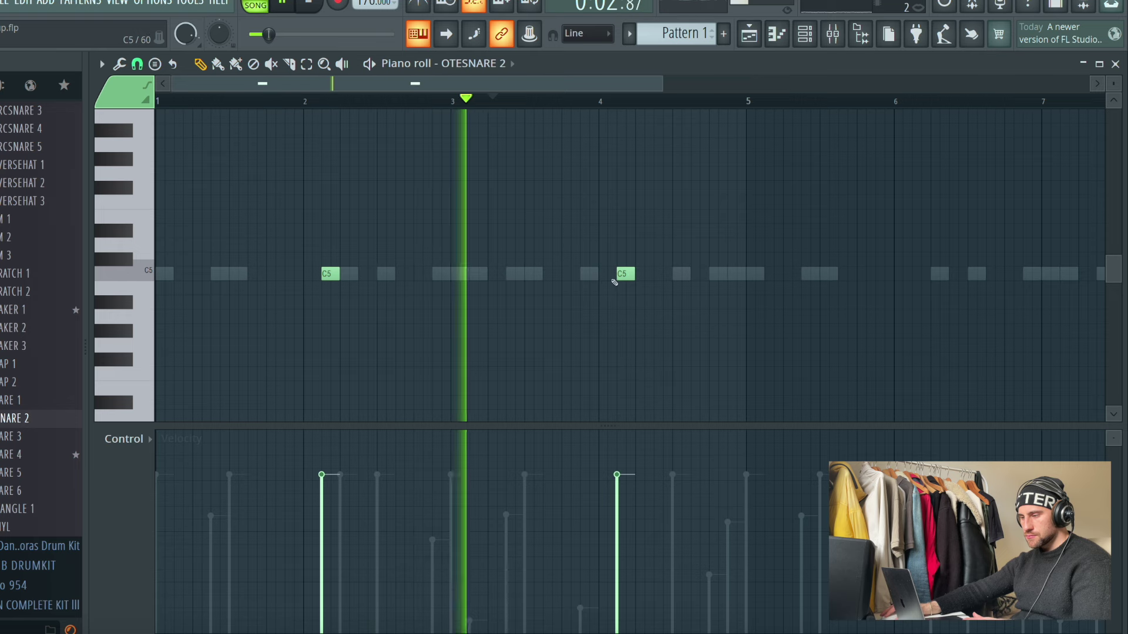
click(587, 274)
right_click(332, 274)
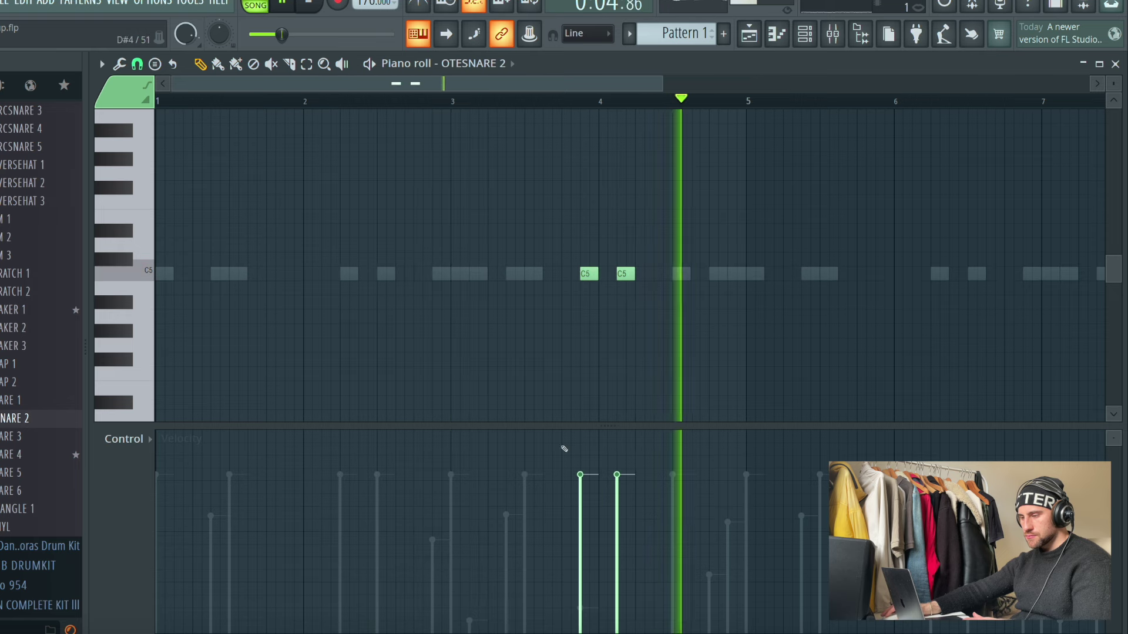
click(583, 578)
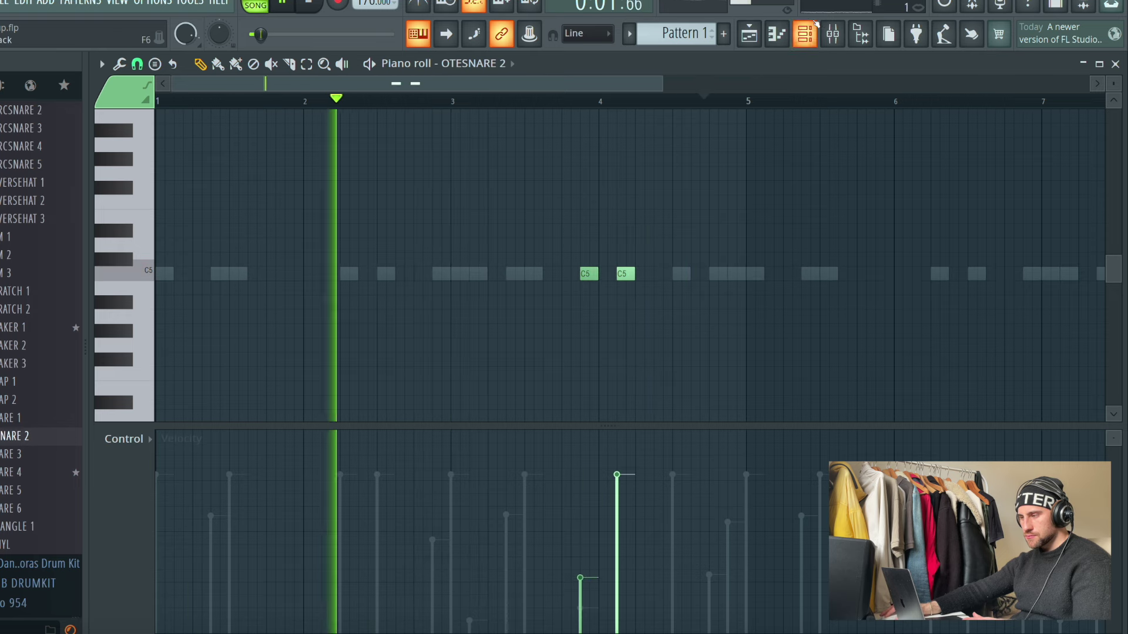
Step: Replace the snare channel's sample with OTESNARE 1 and adjust the channel's volume
key(F6)
drag(225, 174, 225, 177)
key(space)
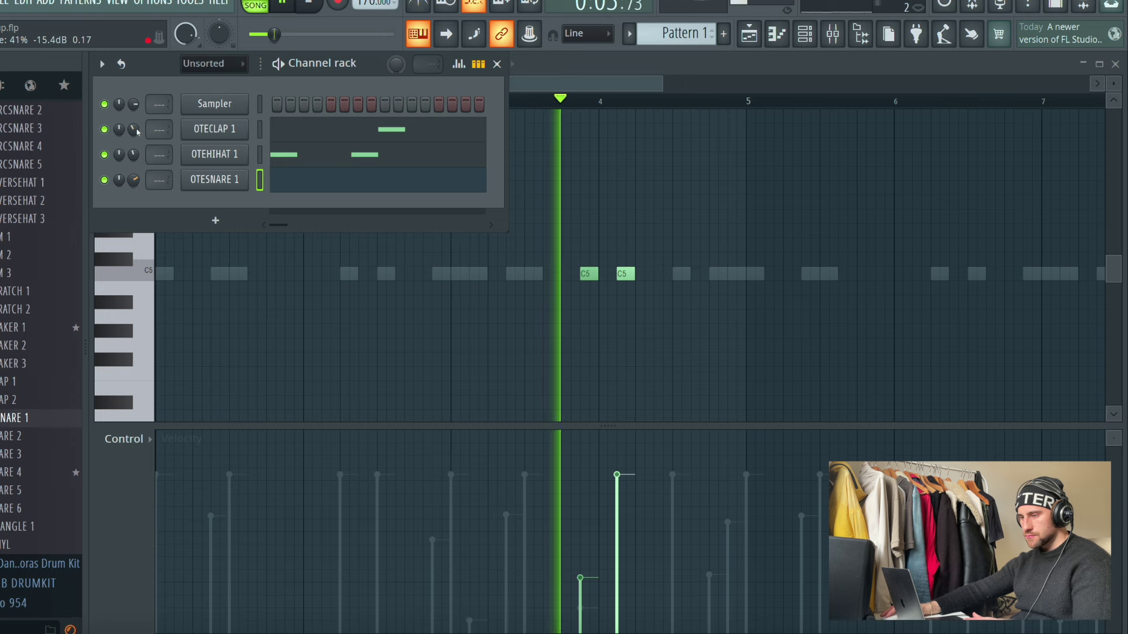
Step: Raise the OTECLAP 1 channel's volume and add a C5 OTESNARE 1 hit early in bar 8
key(space)
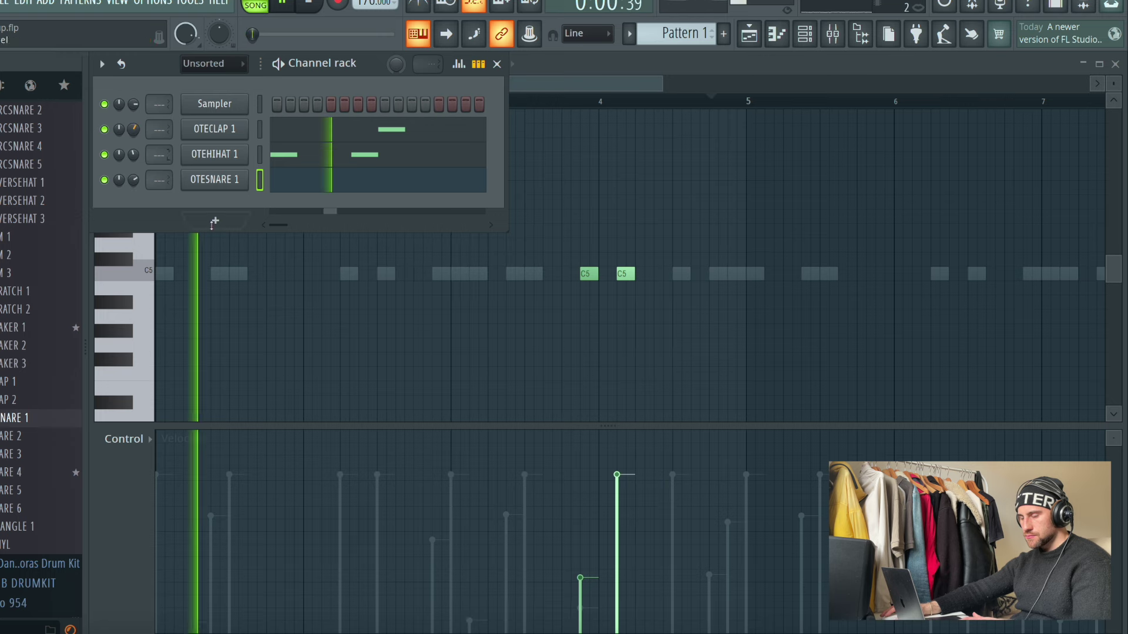
scroll(134, 130, up, 1)
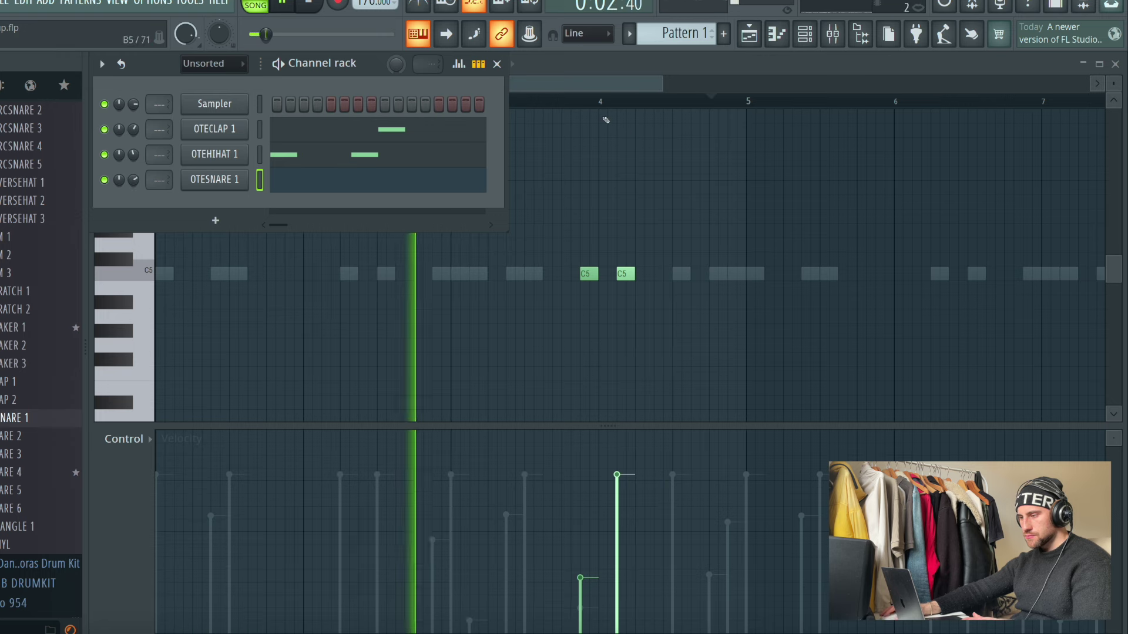
key(F6)
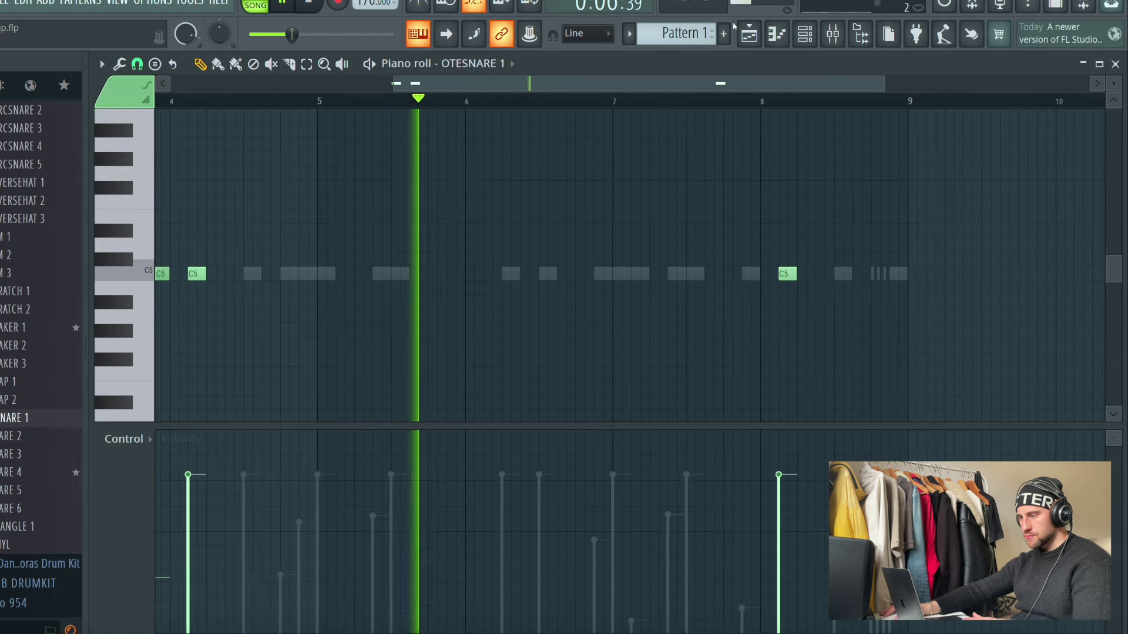
Step: Audition hat samples in the drum kit, load OTEHAT 4 as a new channel and open its piano roll
key(F5)
key(F6)
scroll(34, 269, up, 6)
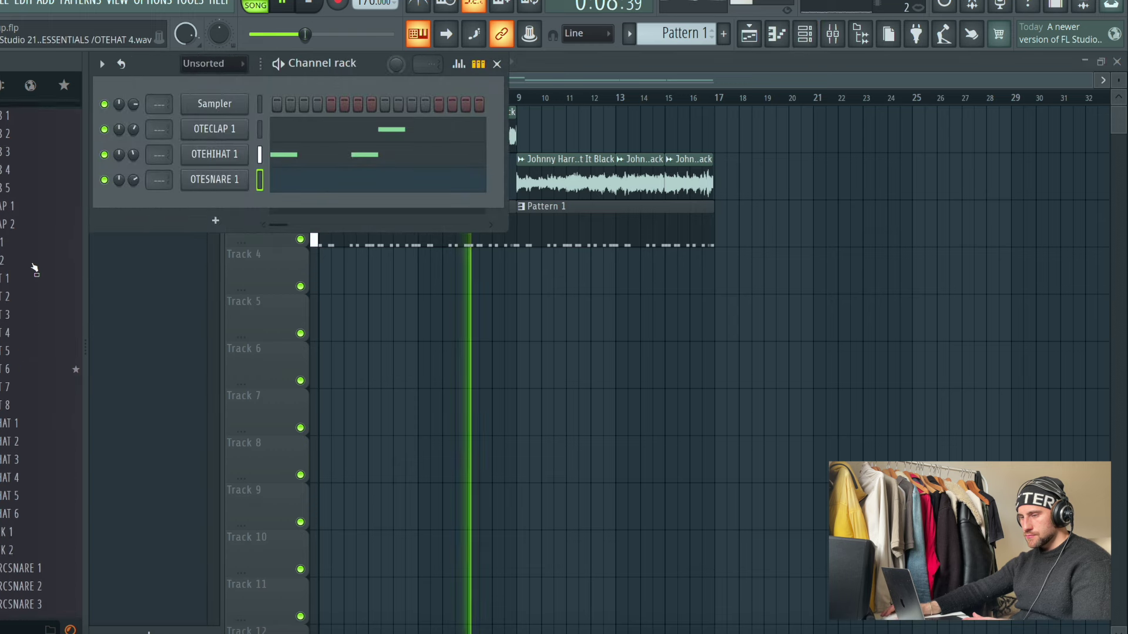
scroll(29, 270, up, 5)
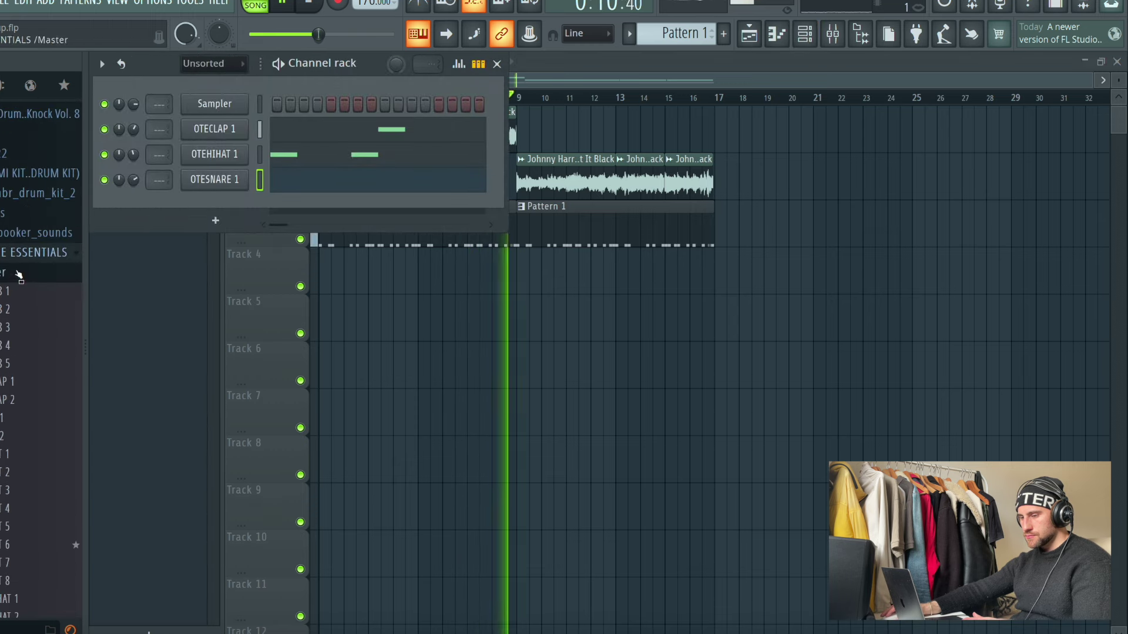
scroll(24, 317, down, 5)
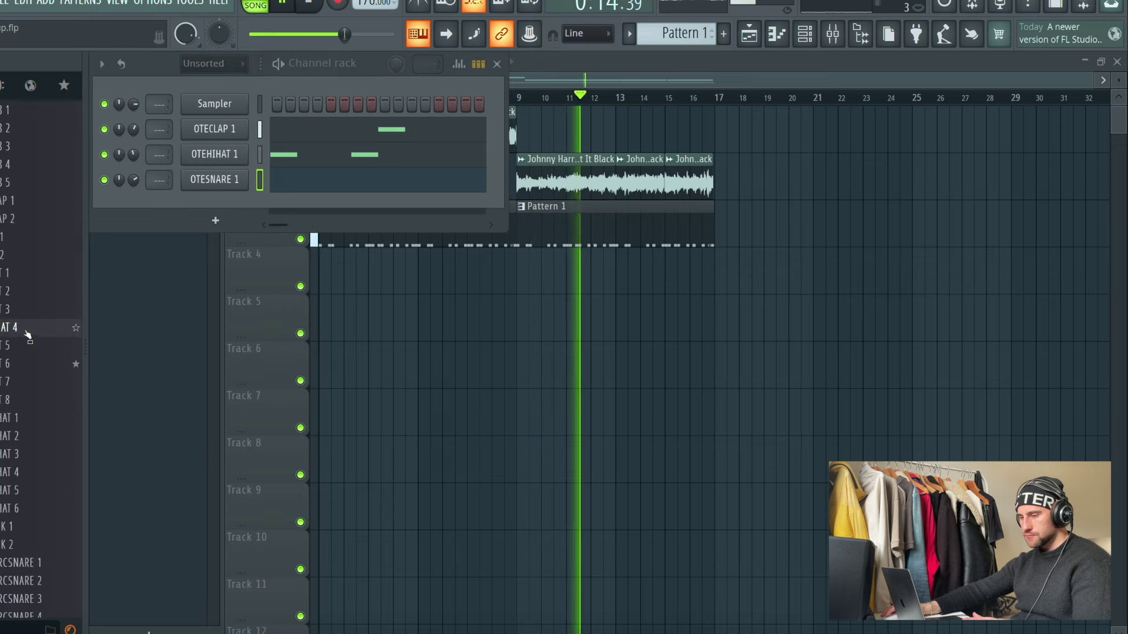
drag(228, 224, 256, 203)
right_click(231, 210)
click(276, 201)
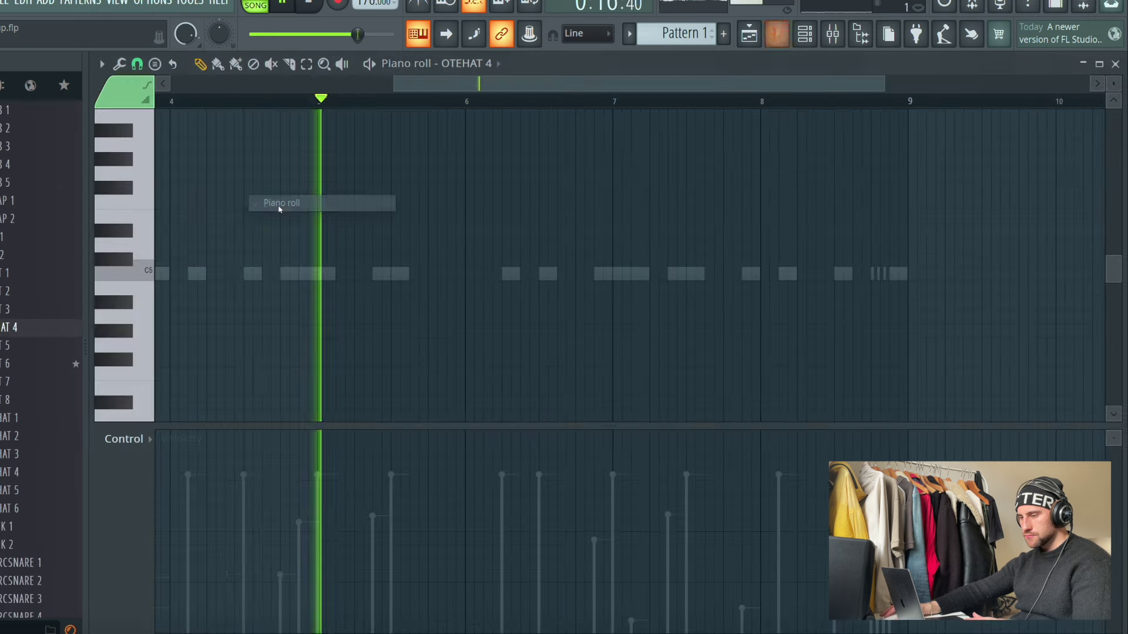
Step: Place C5 OTEHAT 4 hits at the start of bar 1 and bar 5
key(space)
key(space)
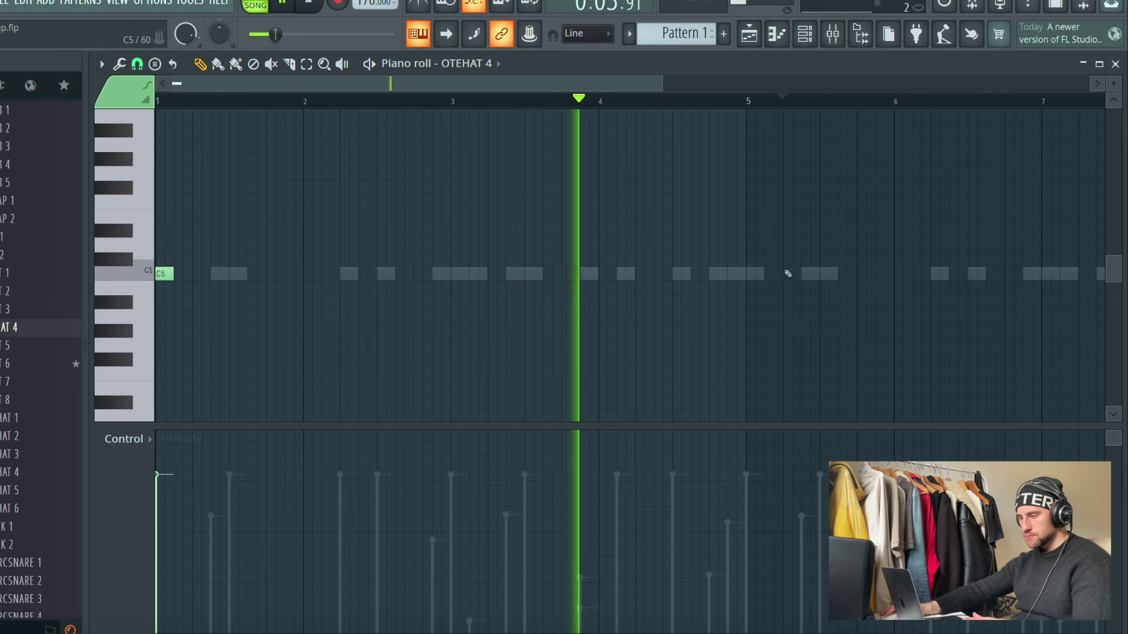
click(759, 273)
right_click(757, 274)
Step: Load the OTEHAT 2 sample as another new channel and open its piano roll
click(802, 36)
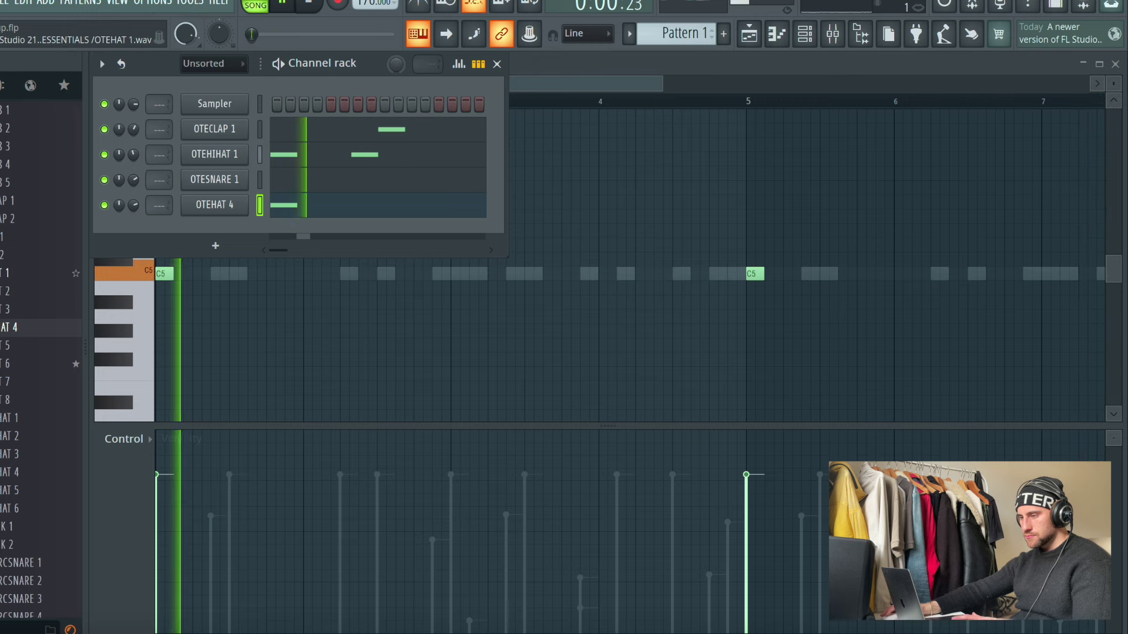
scroll(24, 402, up, 3)
key(space)
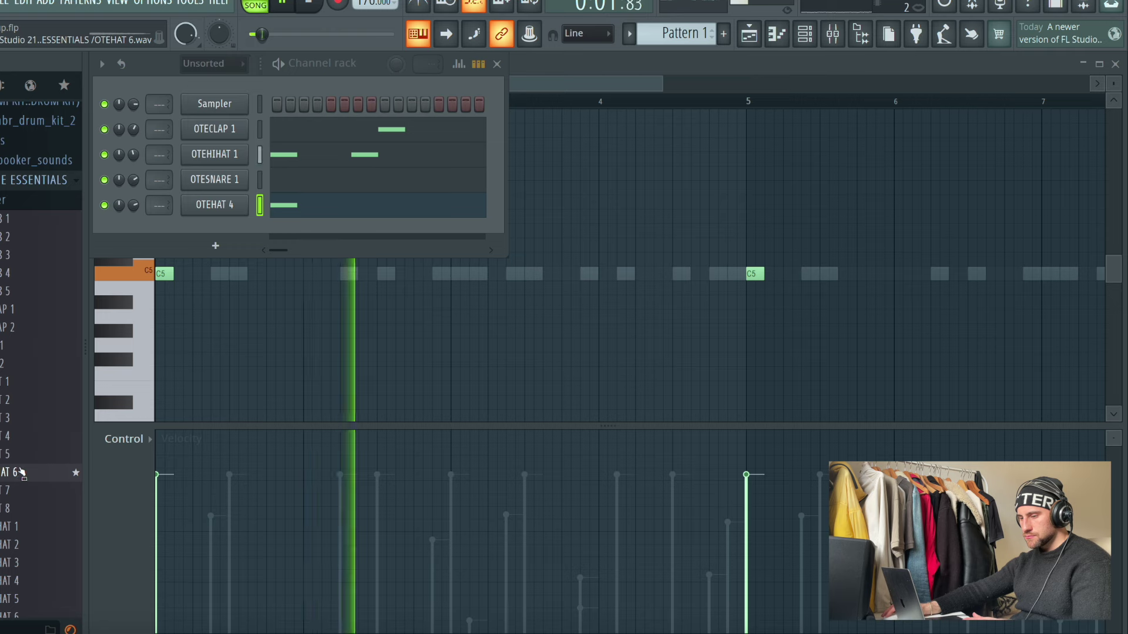
drag(24, 396, 152, 225)
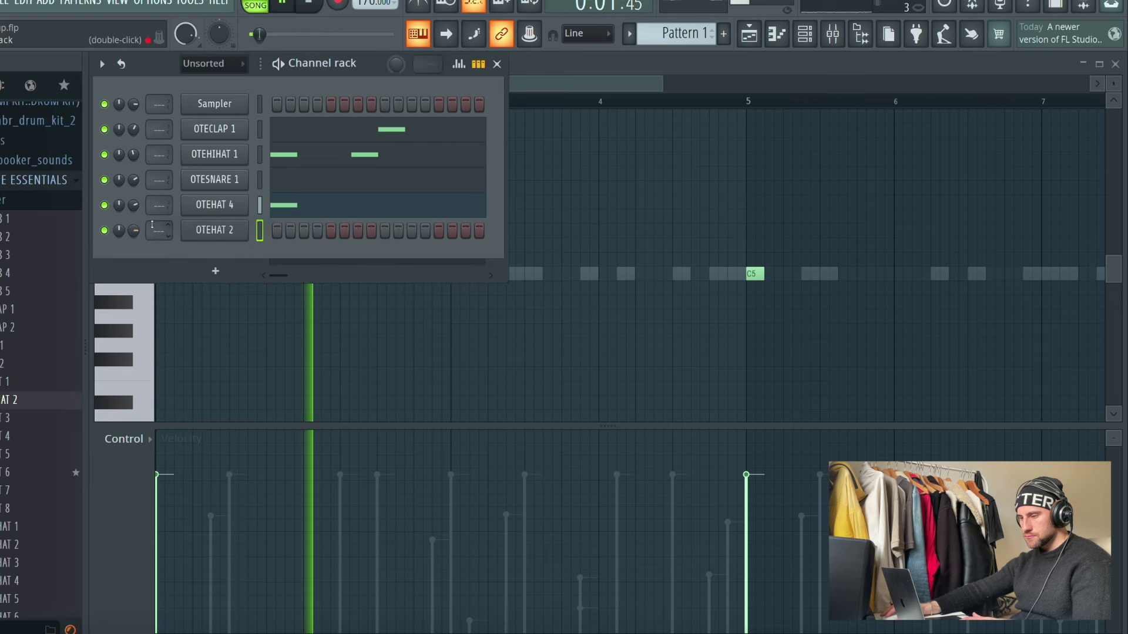
right_click(235, 230)
click(277, 229)
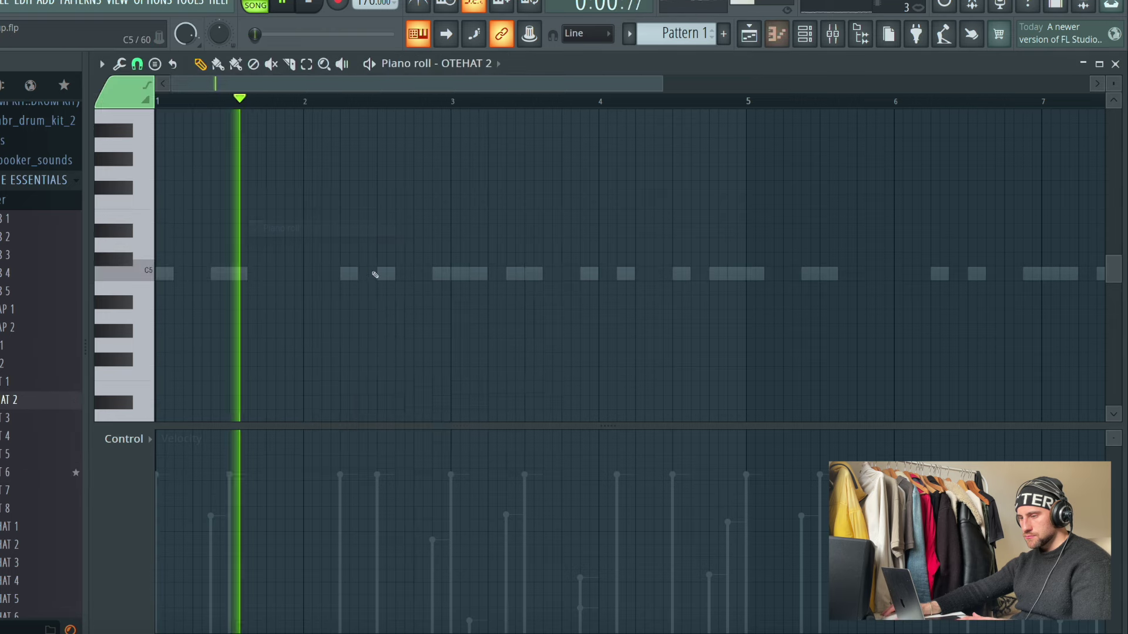
Step: Place a single C5 OTEHAT 2 hit on the second beat of bar 4 and lower the channel's volume
click(347, 273)
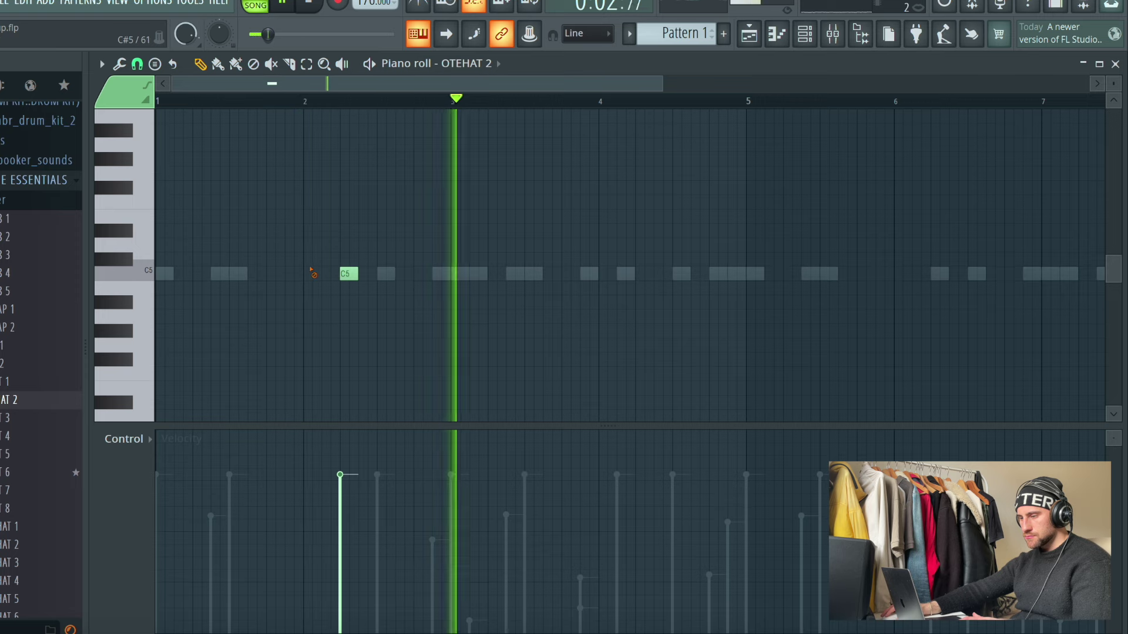
click(645, 274)
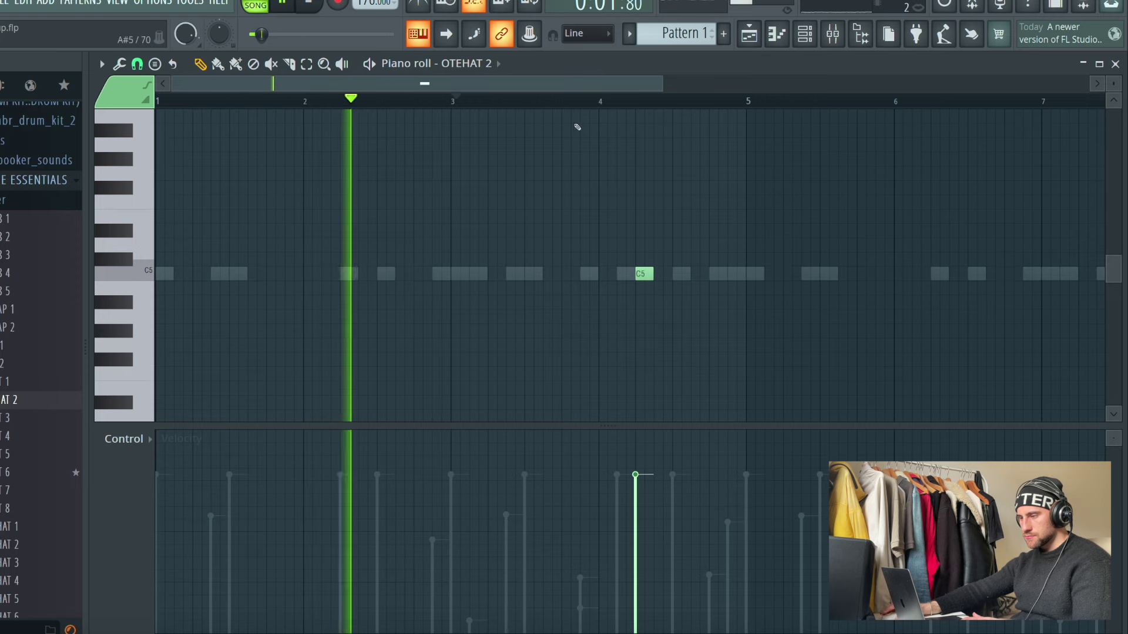
scroll(559, 101, down, 2)
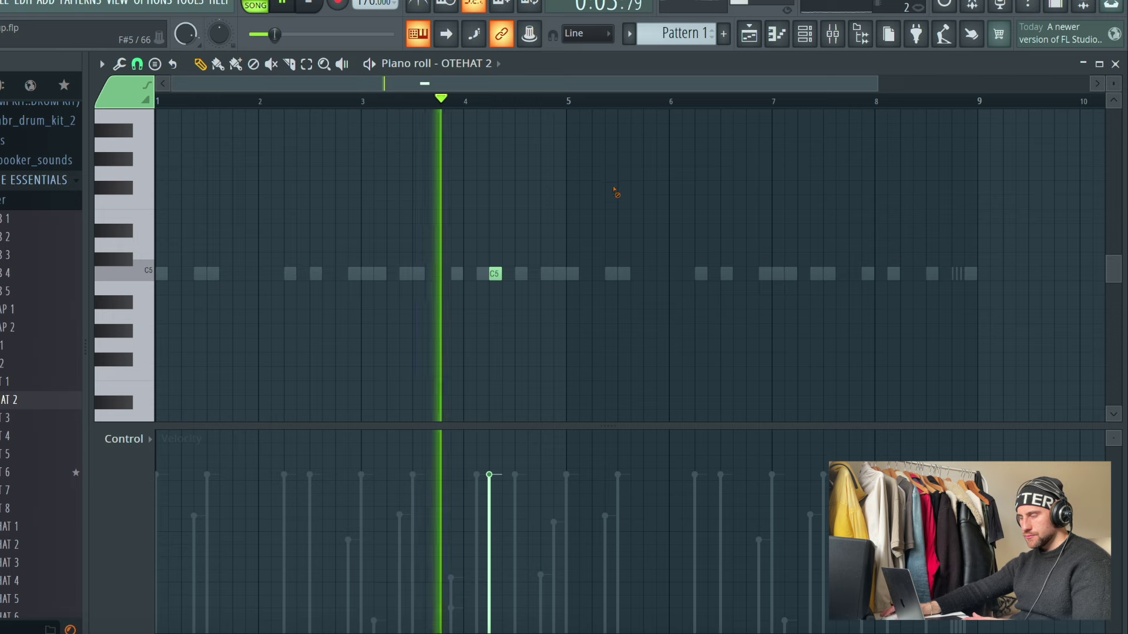
click(805, 36)
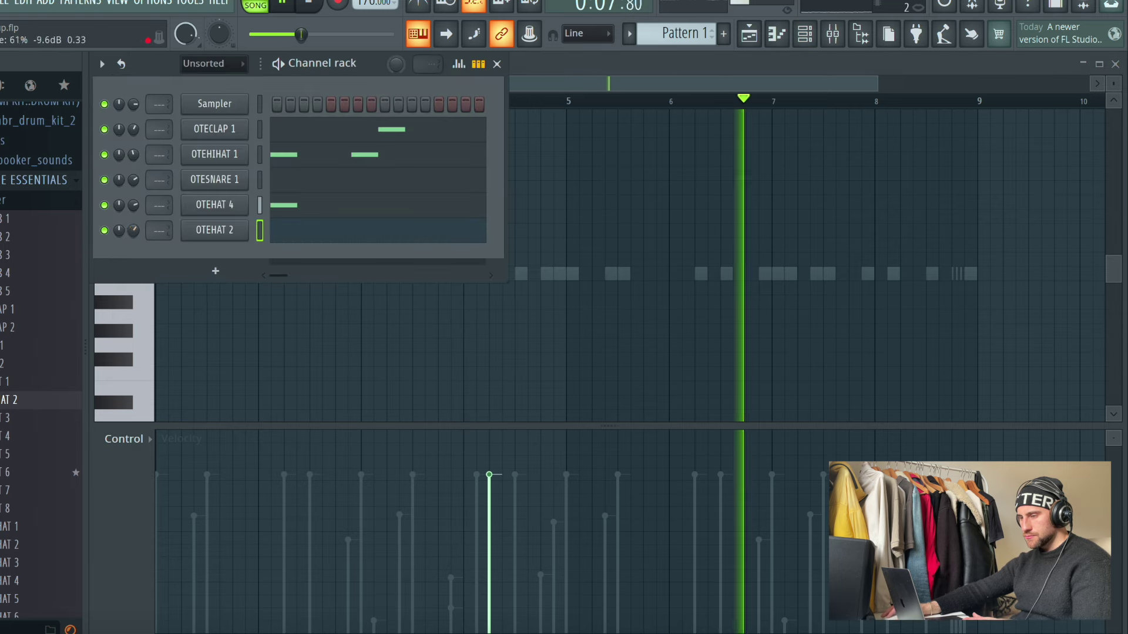
Step: Audition more percussion samples, load OTESNARE 2 as a new channel and open its piano roll
scroll(23, 369, down, 8)
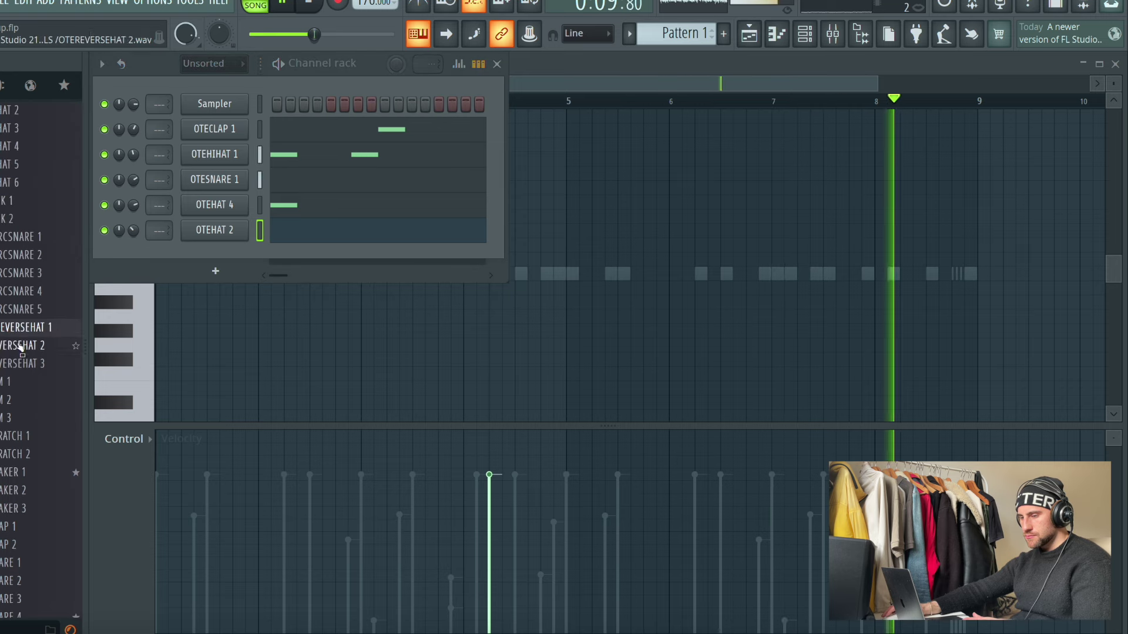
drag(22, 360, 30, 375)
drag(32, 321, 261, 235)
scroll(29, 323, down, 2)
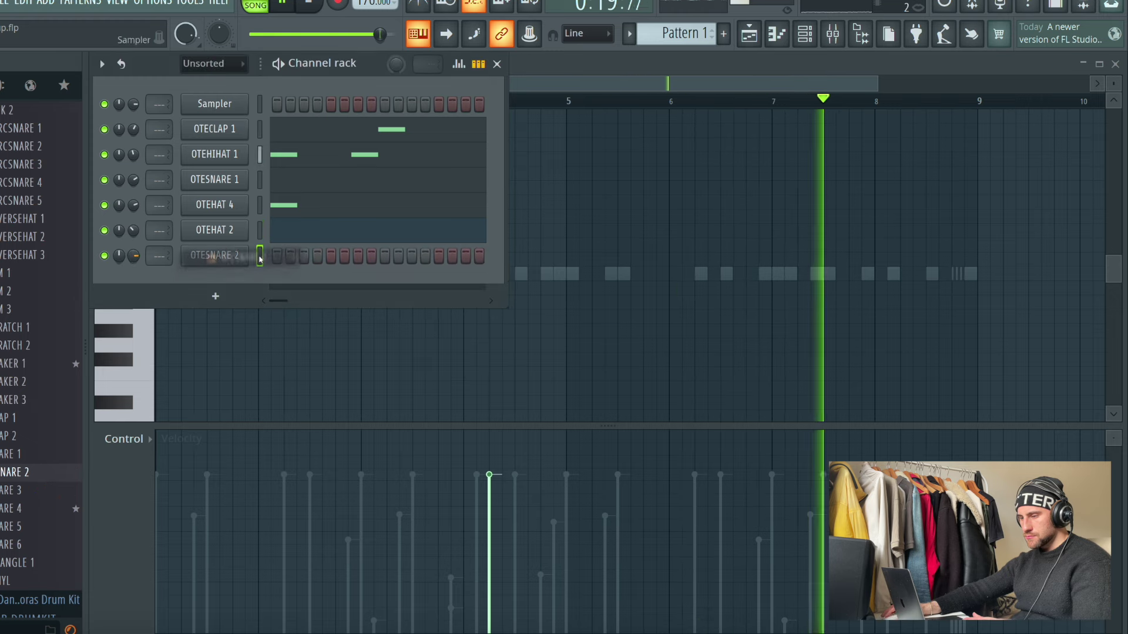
right_click(226, 264)
click(293, 252)
Step: Place two consecutive C5 OTESNARE 2 hits at the end of bar 8 and lower the channel's volume
key(space)
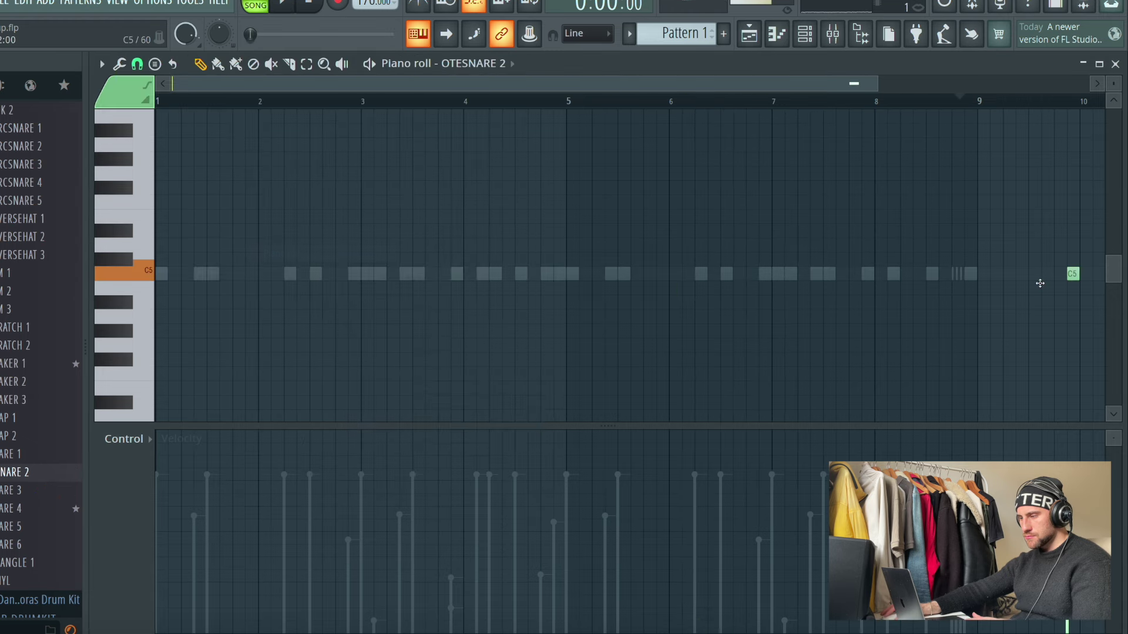
key(space)
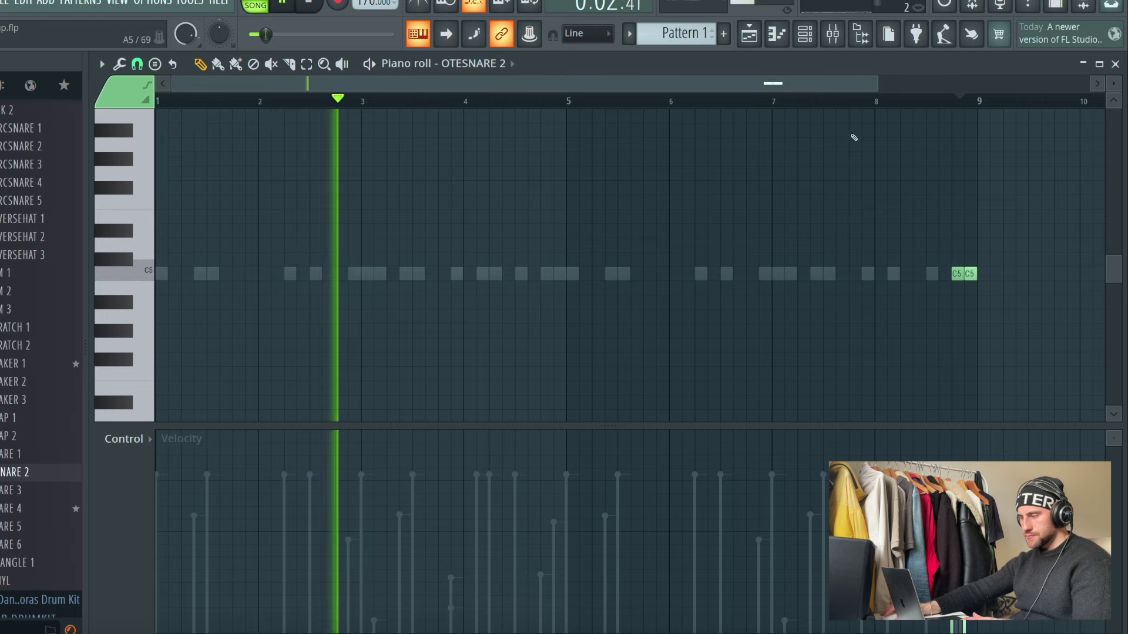
key(F6)
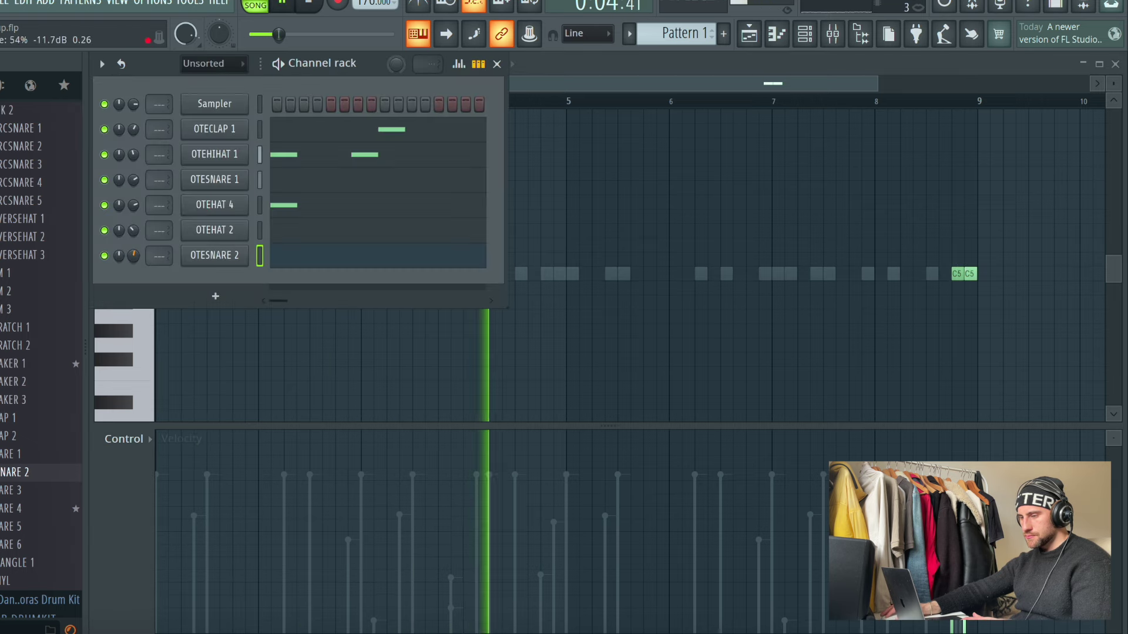
Step: Load OTESNARE 5 as a new channel and place one C5 hit just before bar 5 in its piano roll
drag(18, 526, 261, 281)
right_click(261, 280)
click(282, 279)
key(space)
click(558, 274)
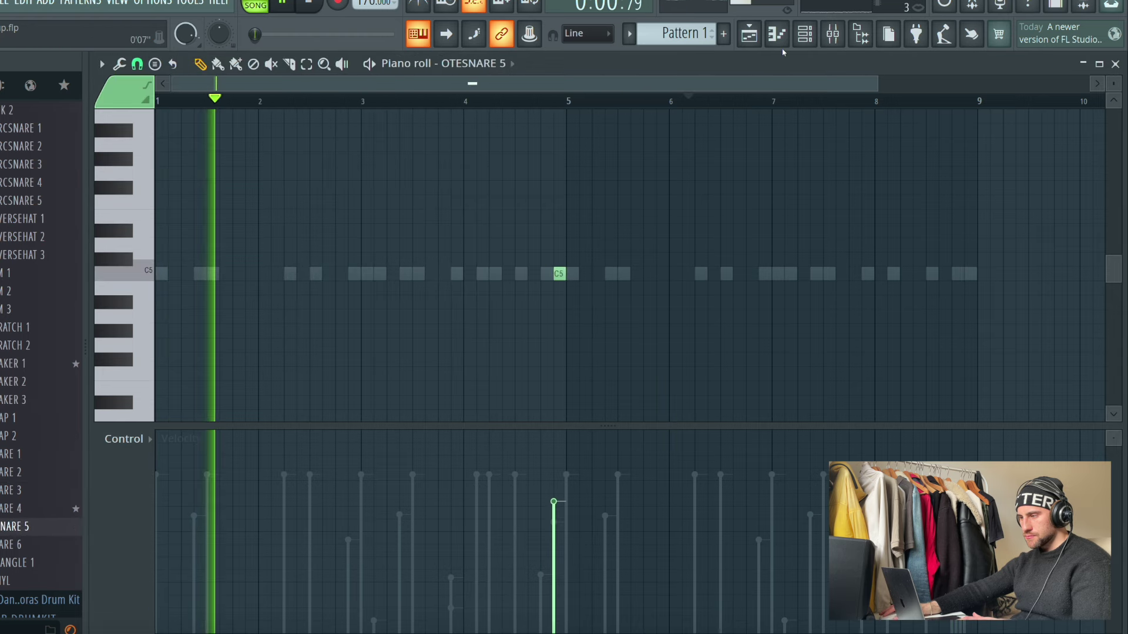
key(F6)
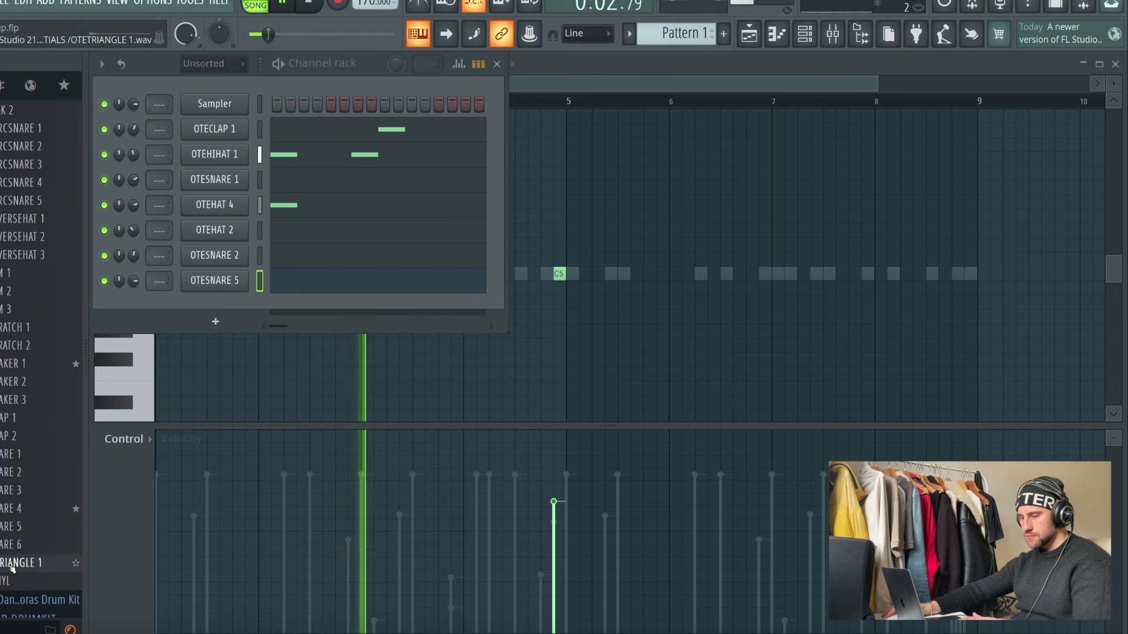
Step: Collapse and reopen the Essentials drum kit and load its OTE808 1 sample as a new channel
scroll(6, 579, up, 10)
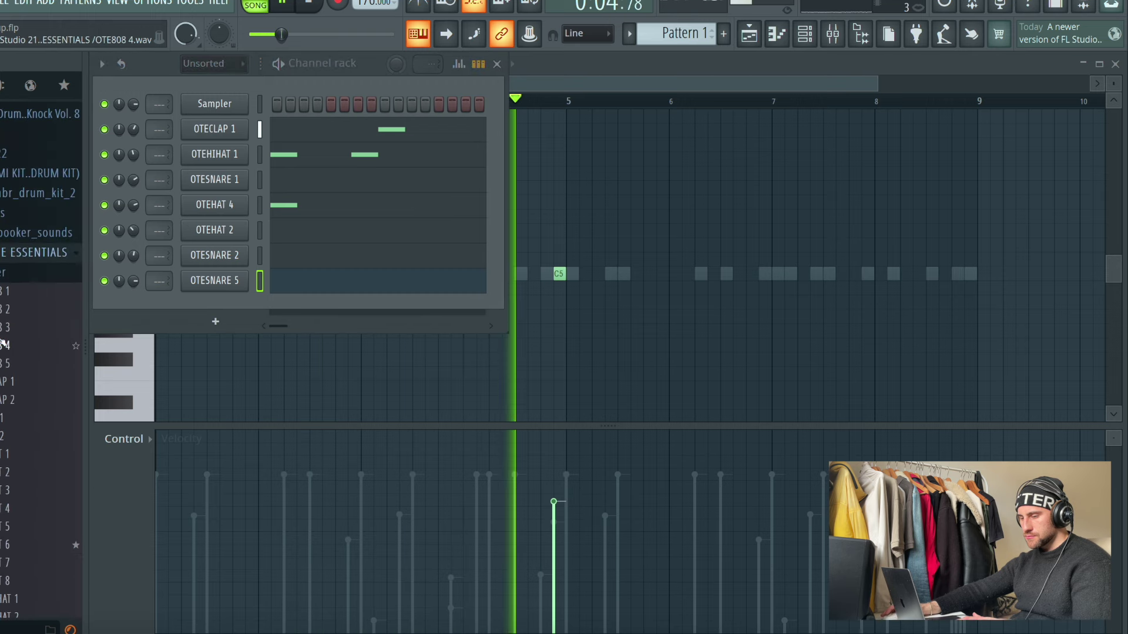
scroll(5, 272, up, 3)
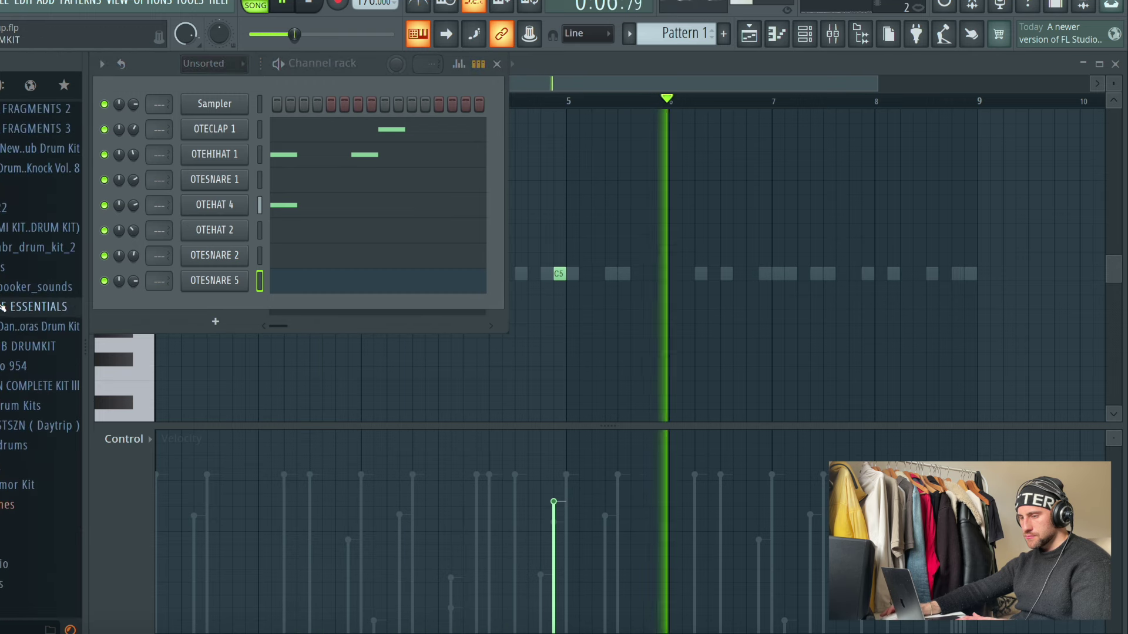
click(7, 2)
key(Escape)
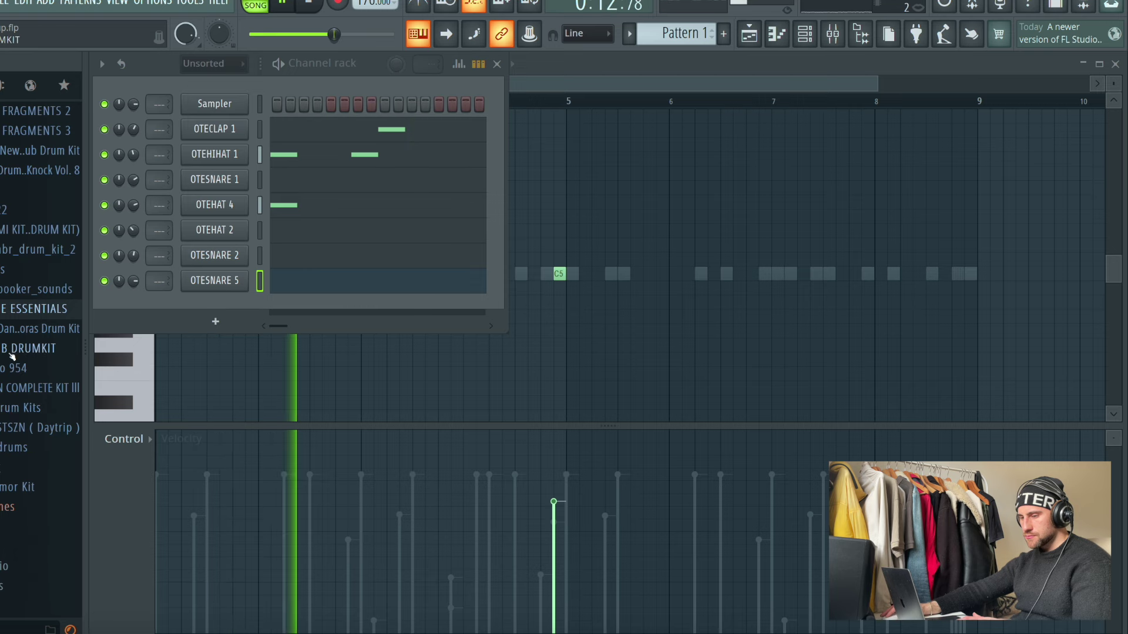
click(5, 309)
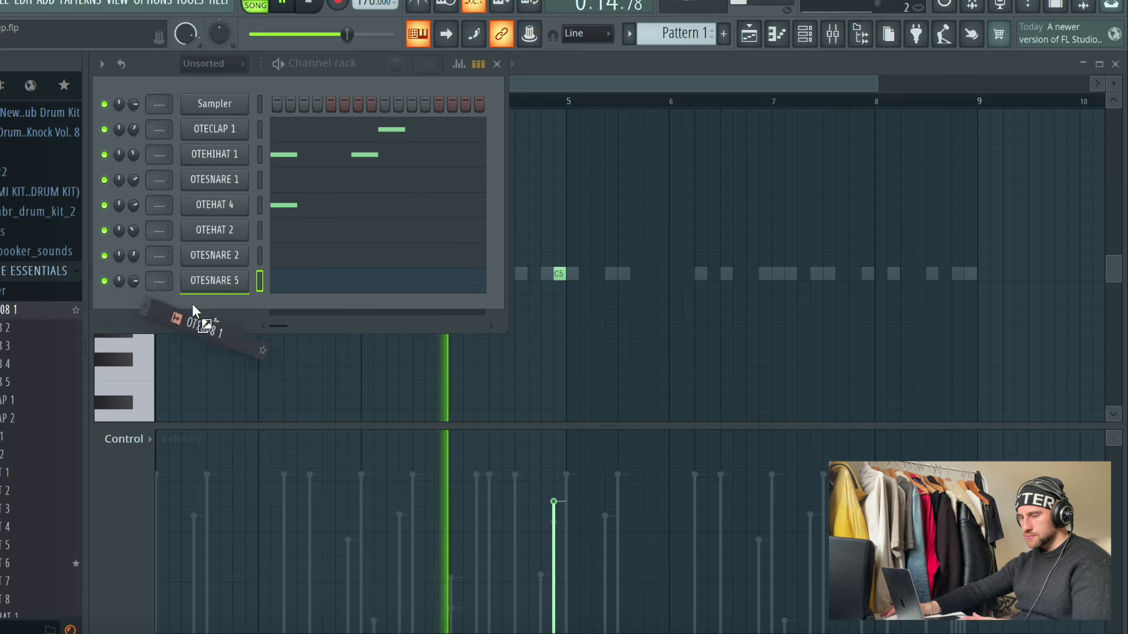
drag(194, 309, 139, 308)
Step: Review the OTE808 1 channel's sample playback and miscellaneous settings
click(228, 315)
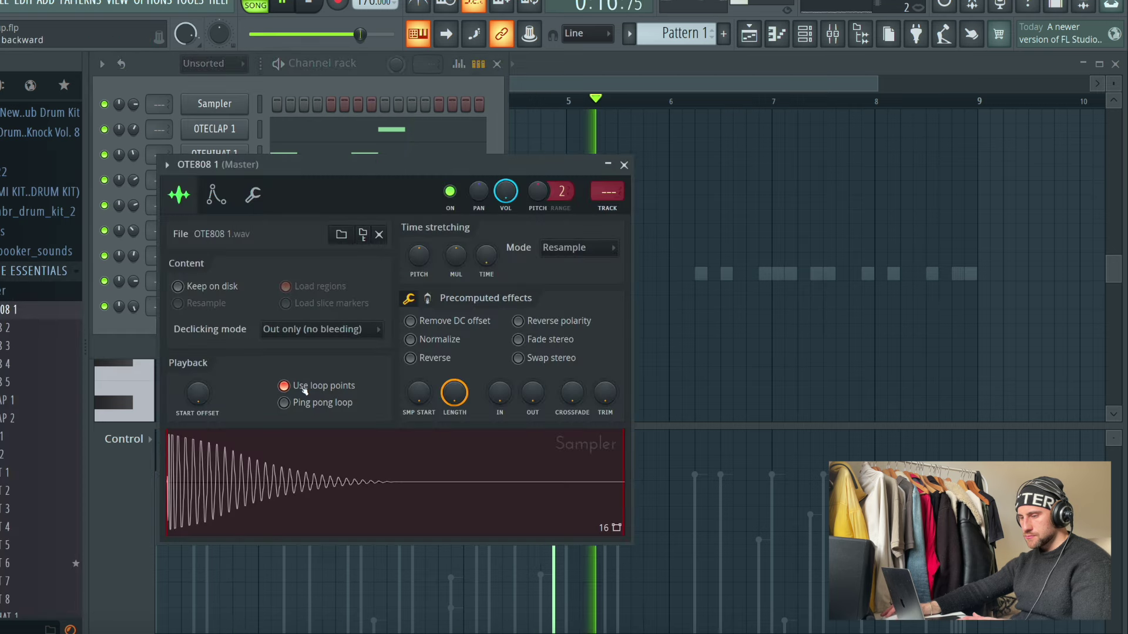
click(253, 195)
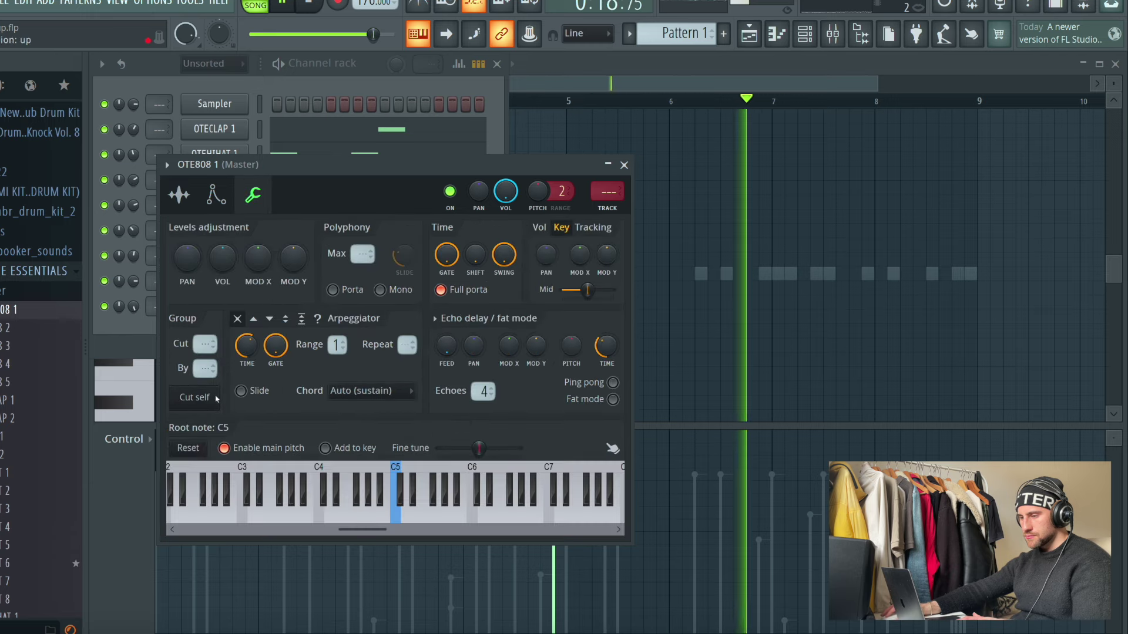
click(179, 194)
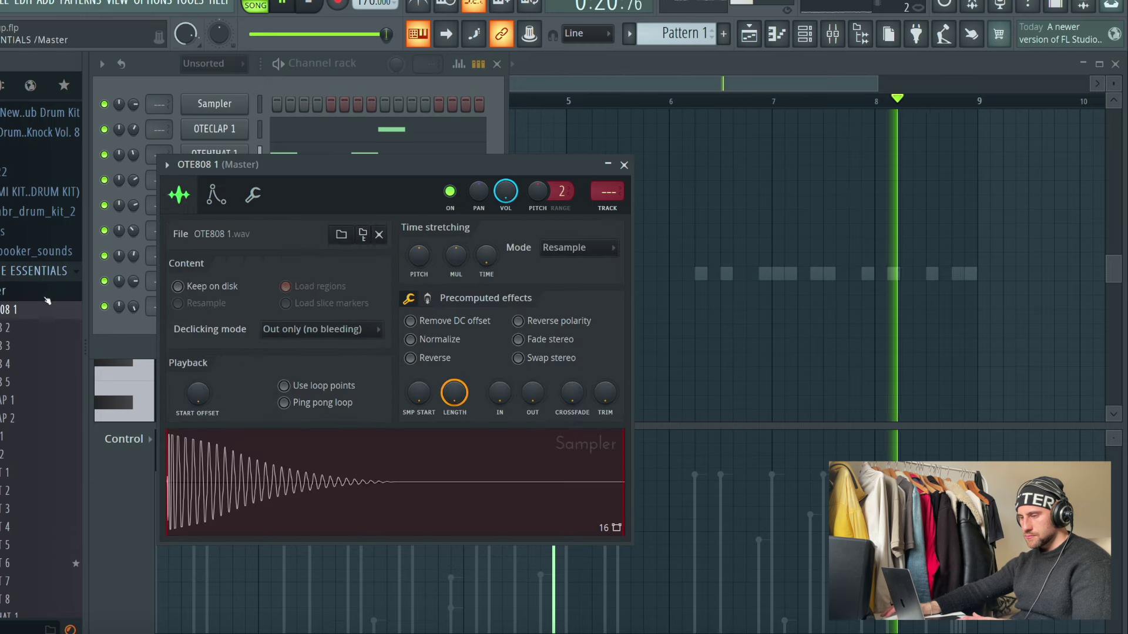
click(624, 165)
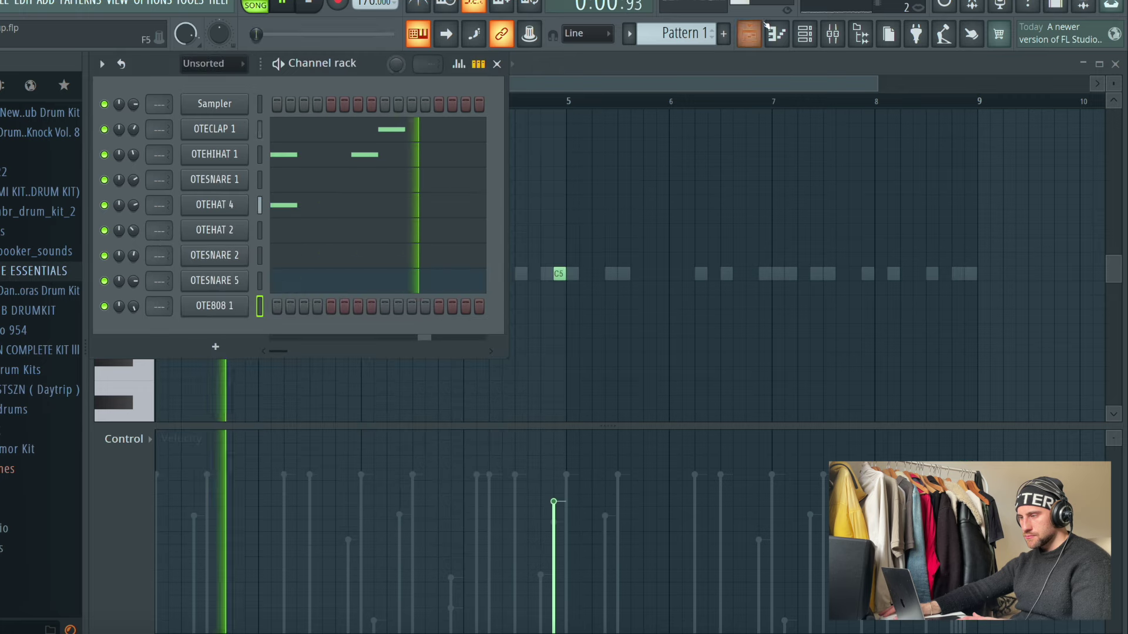
Step: Set the Johnny Harris Paint It Black clip's time-stretching mode to Auto and analyse the playing sample's key in Mixed In Key Live
key(F5)
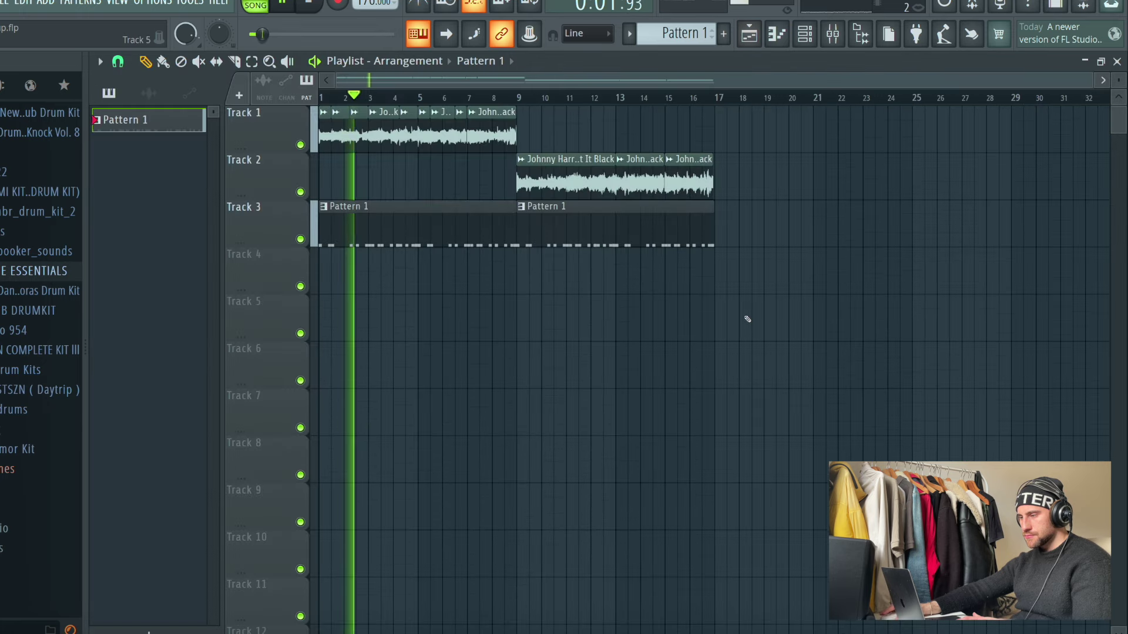
double_click(426, 132)
key(space)
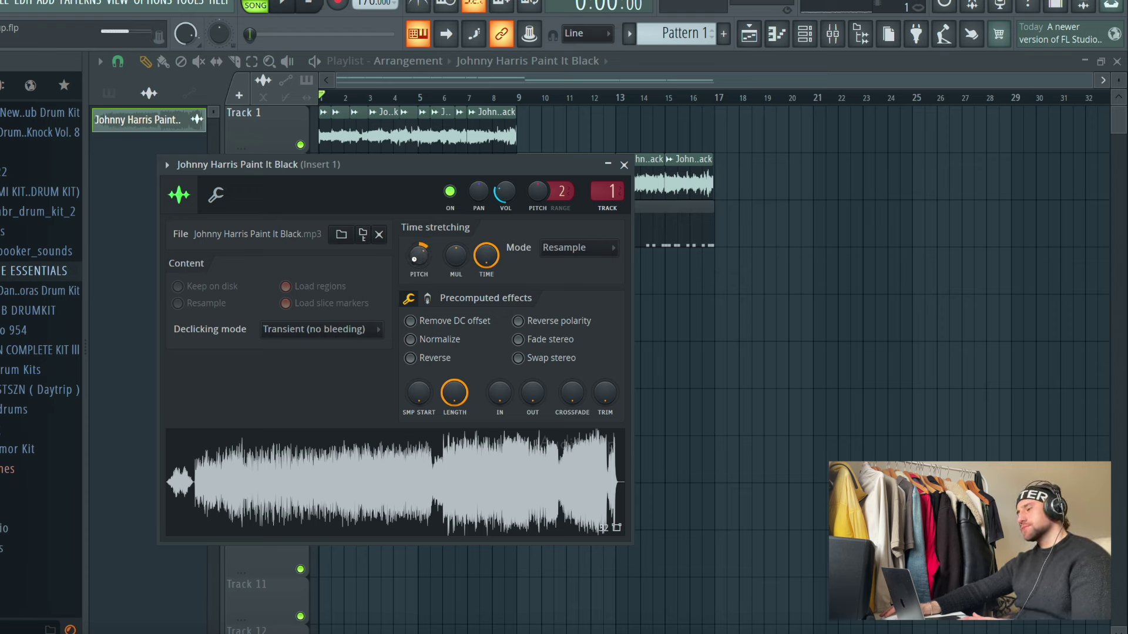
click(418, 264)
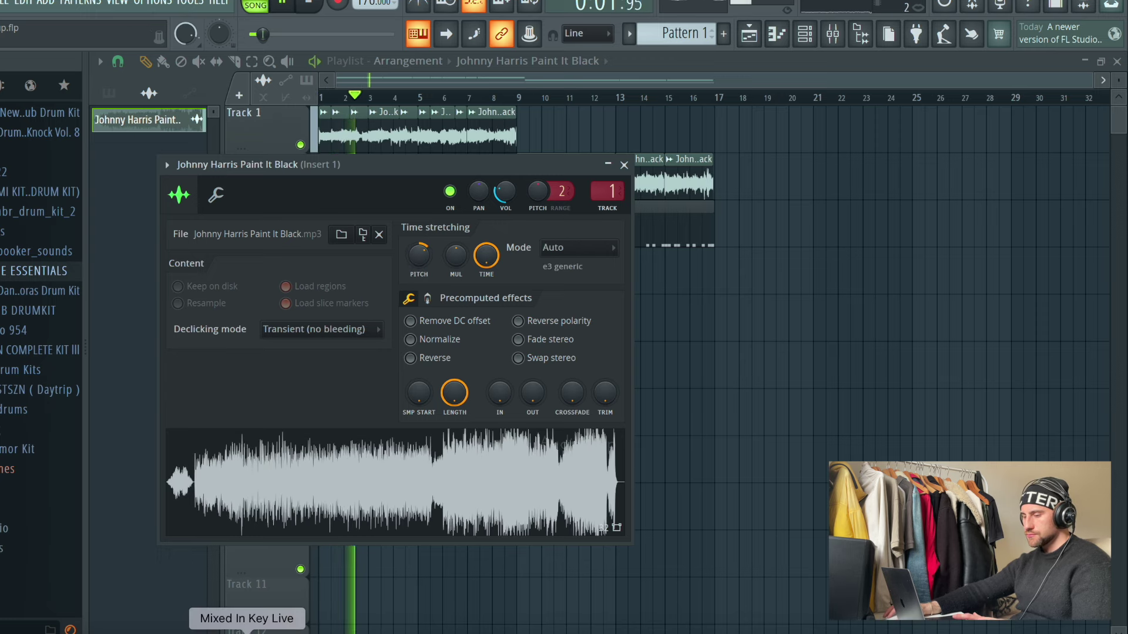
click(247, 629)
drag(785, 94, 815, 165)
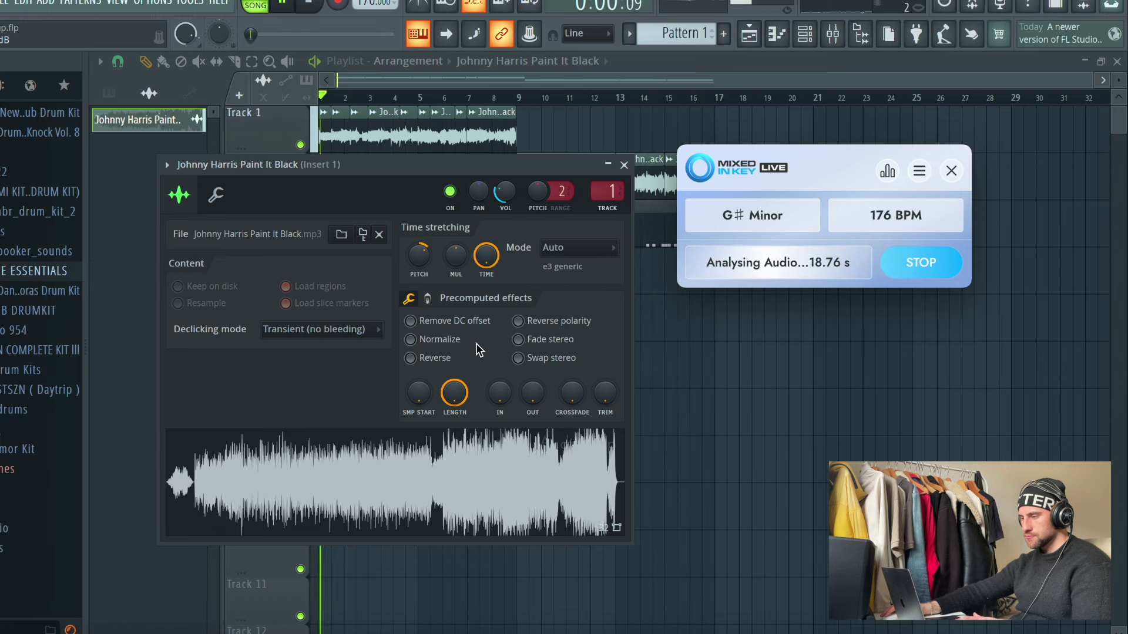
Step: Add the Purity synth as a new channel and close its plugin window
click(806, 31)
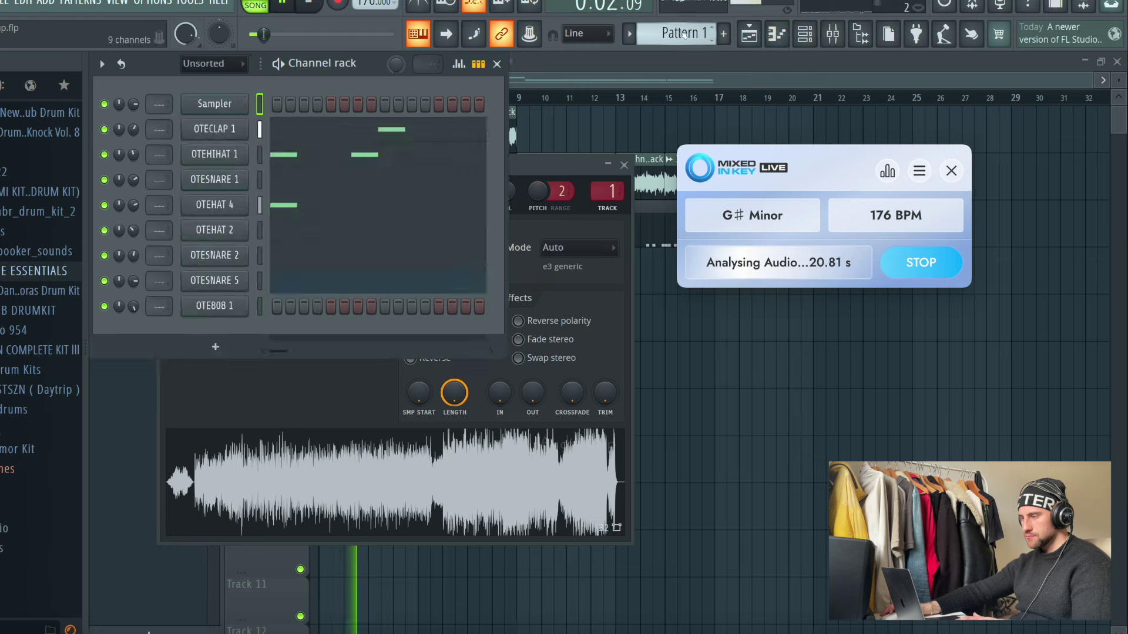
click(45, 3)
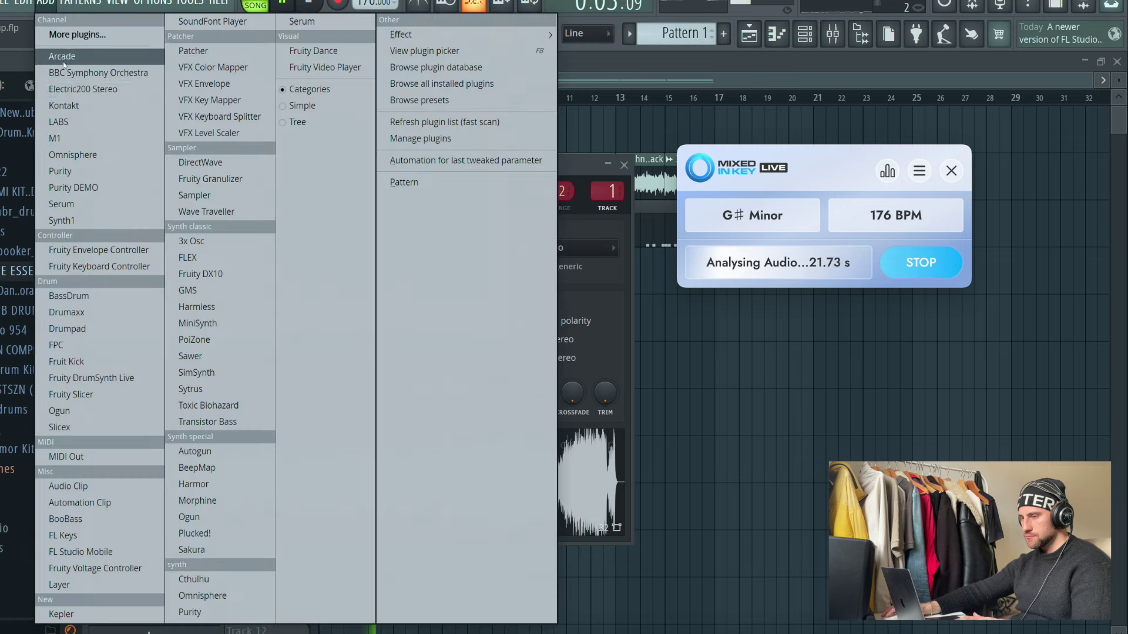
click(61, 171)
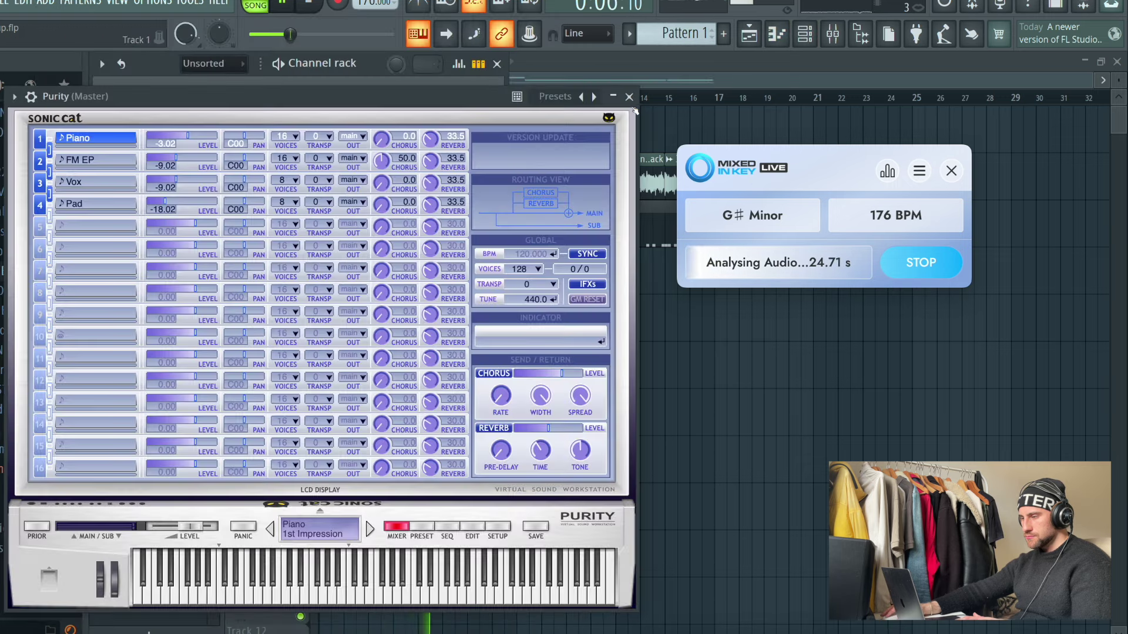
click(624, 96)
Step: Stamp a Minor Natural (Aeolian) scale rooted on G#4 into the Sampler channel's piano roll, one bar long, as a reference
right_click(228, 112)
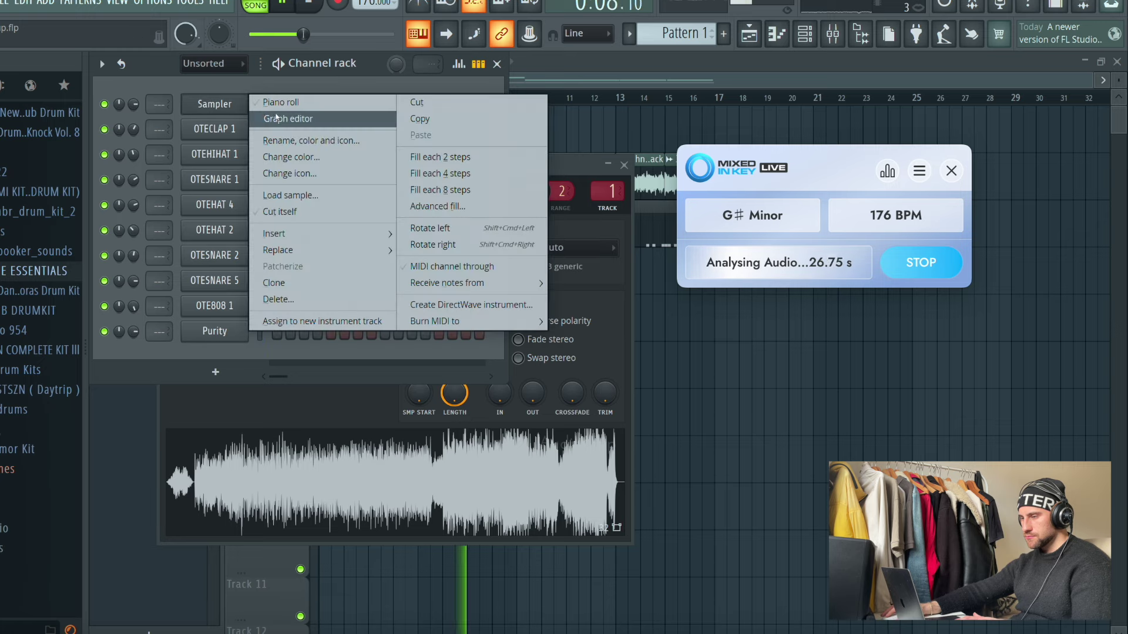
click(276, 101)
click(154, 64)
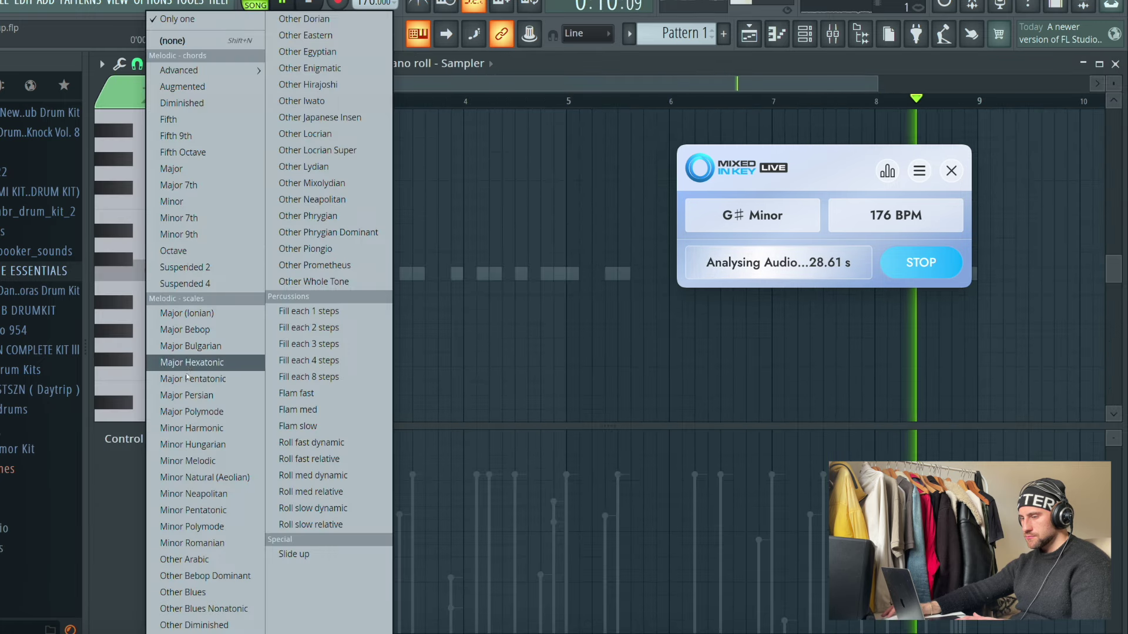
click(193, 477)
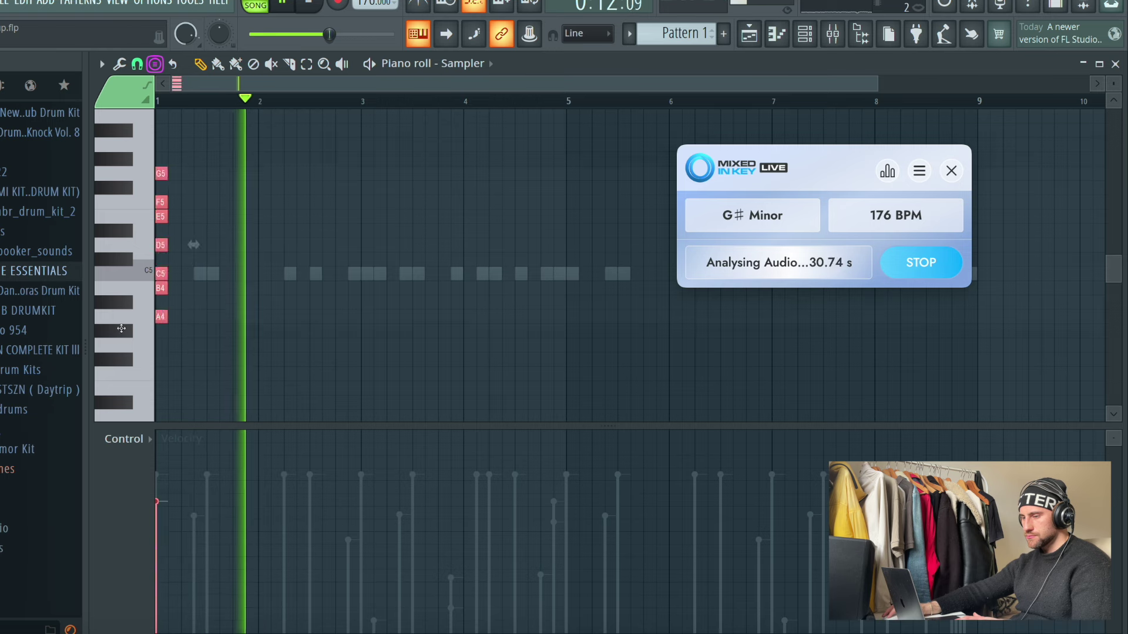
drag(166, 332, 248, 344)
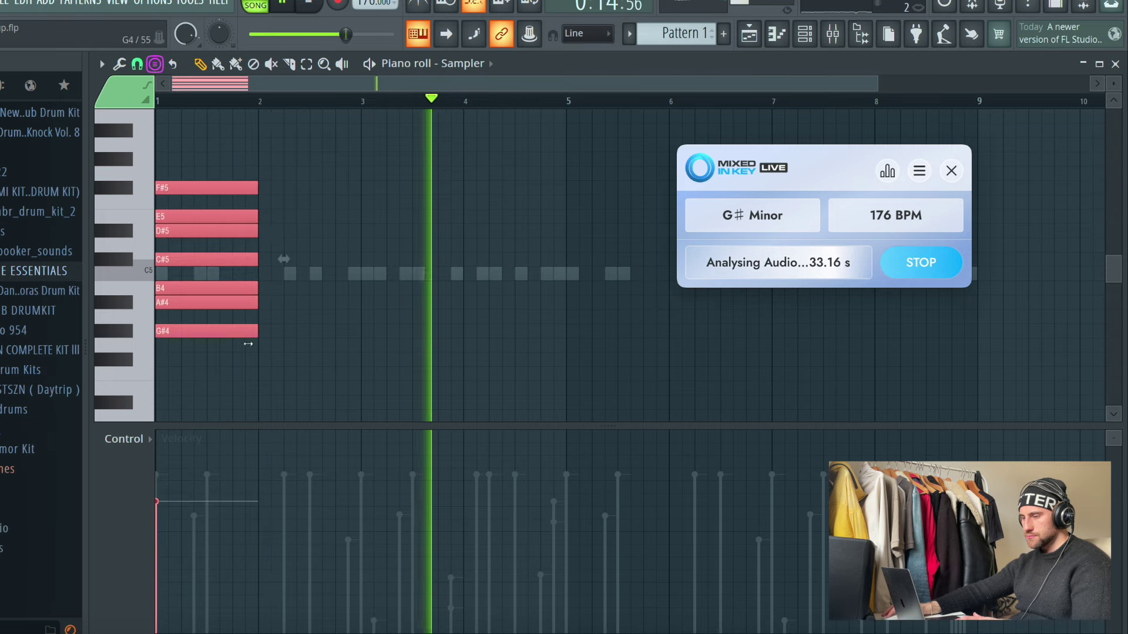
right_click(383, 348)
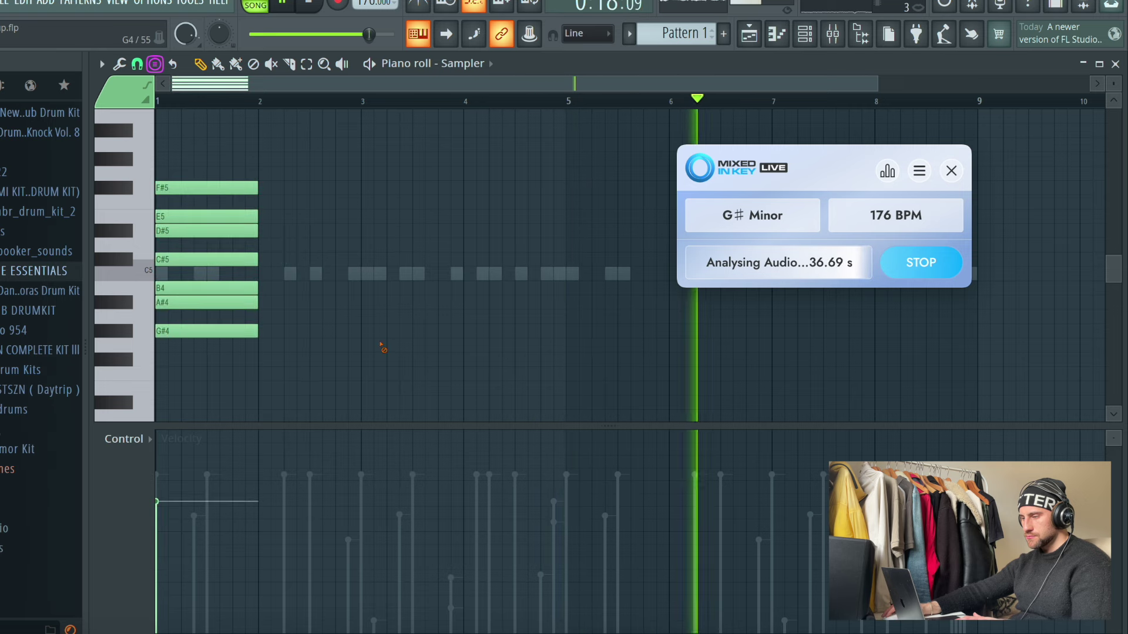
Step: Stop the key analysis, close Mixed In Key Live and open the Purity channel's piano roll
click(958, 267)
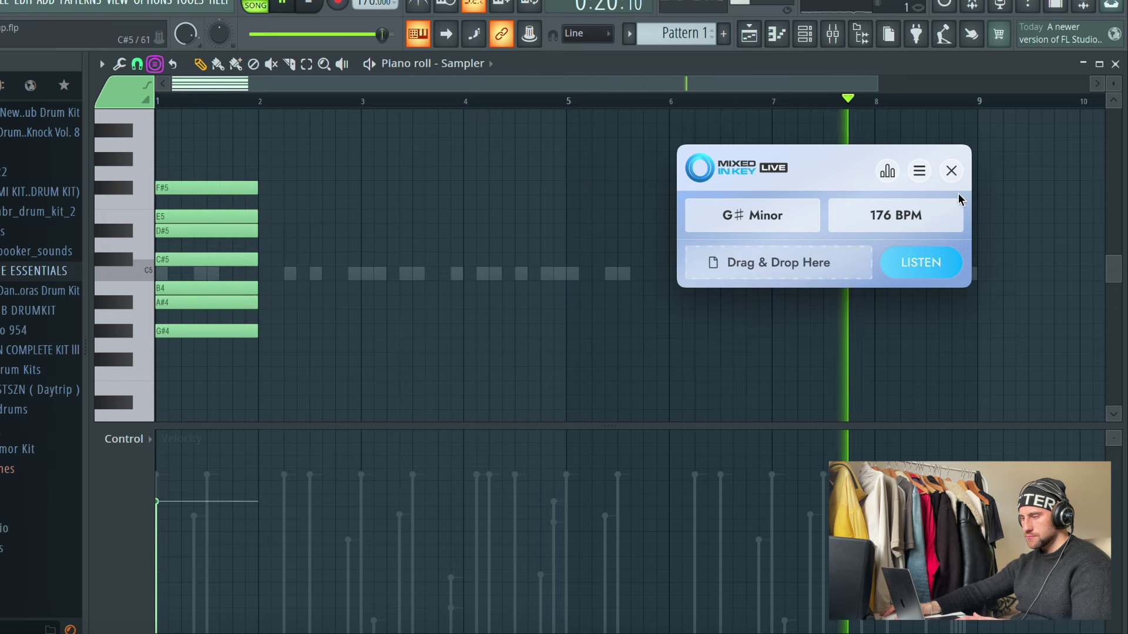
click(951, 170)
click(806, 34)
right_click(258, 326)
click(276, 330)
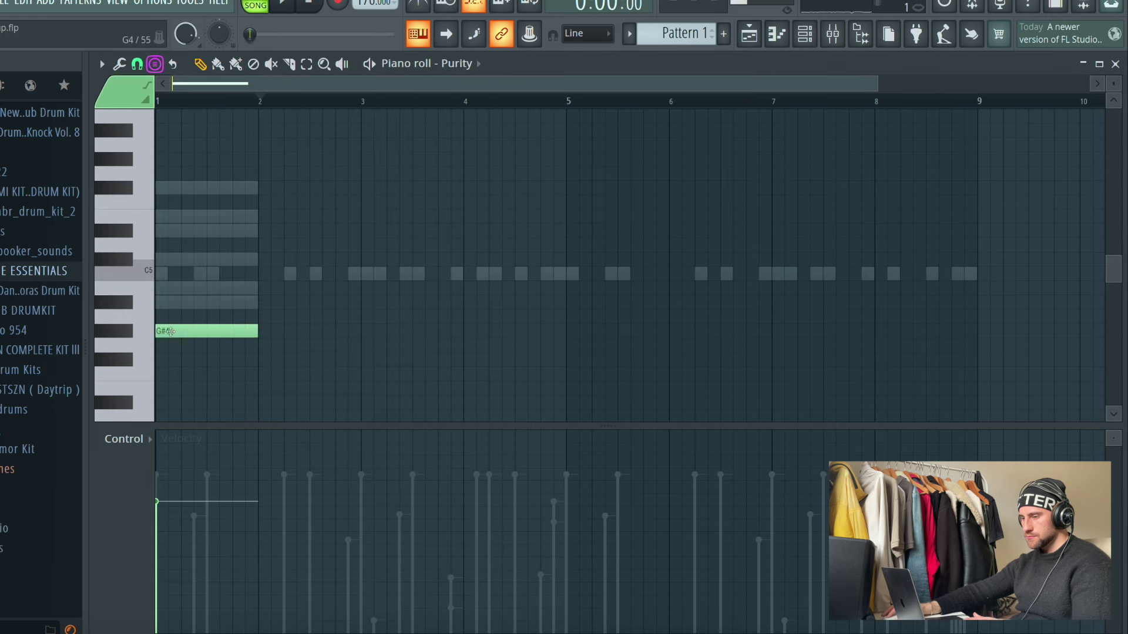
Step: Place one-bar G#5 notes in bars 1 and 2 of the Purity part, checking the pitch against the sample
key(space)
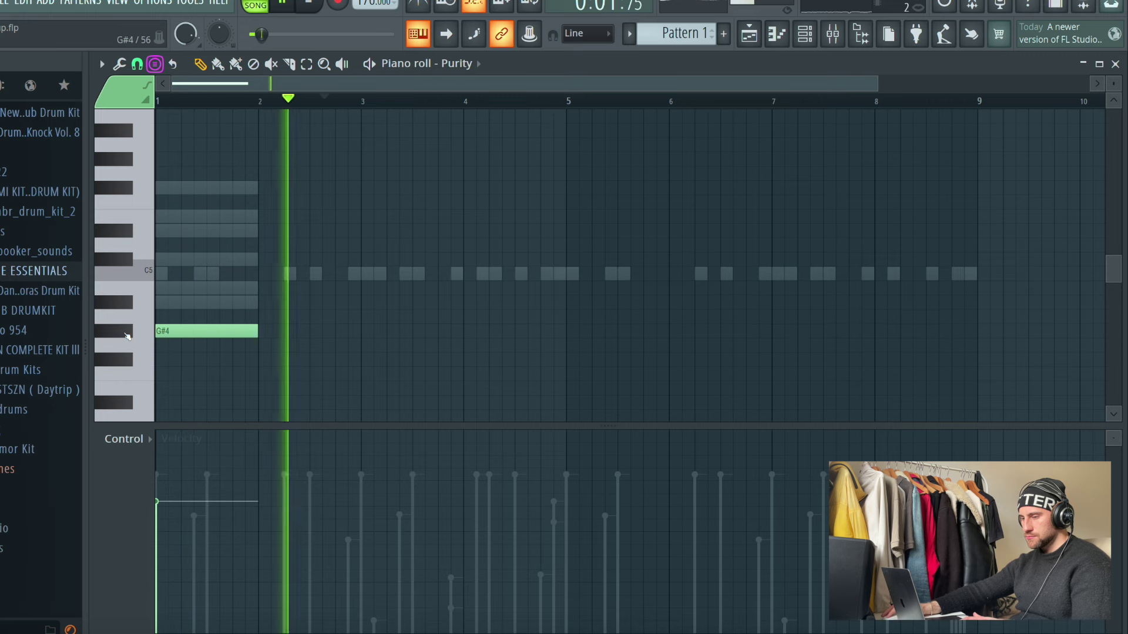
click(272, 332)
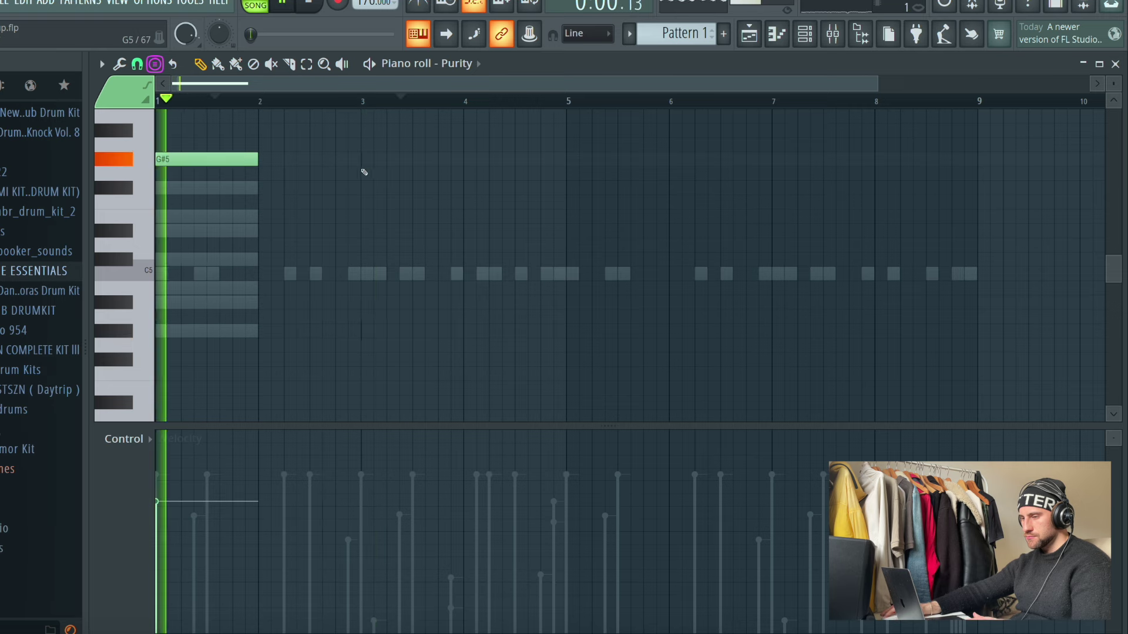
click(272, 160)
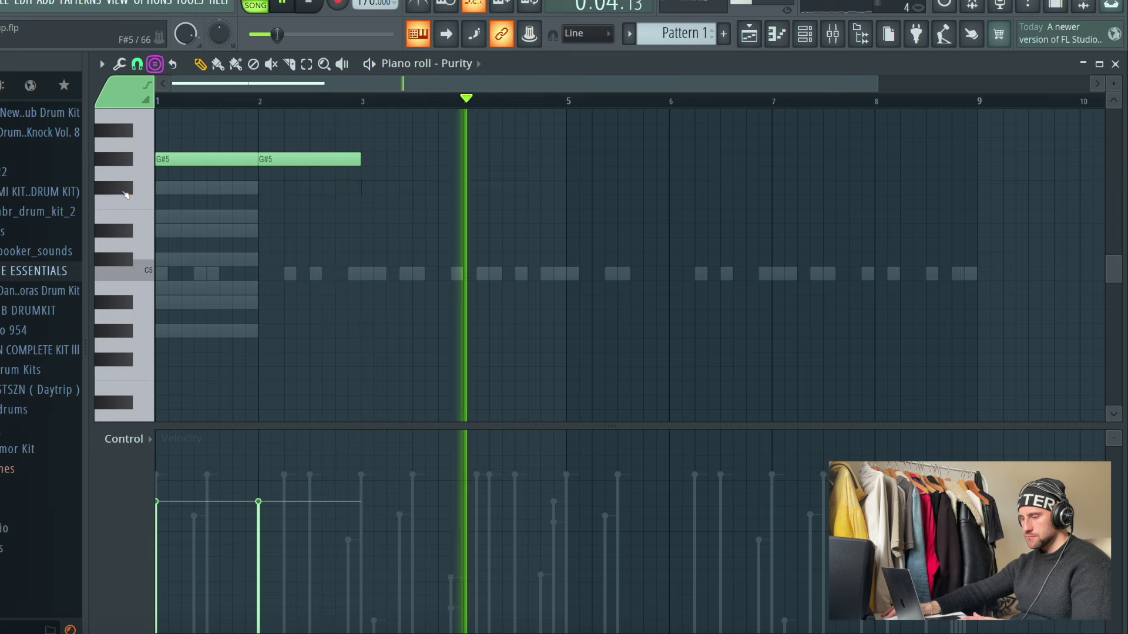
Step: Audition the next root note against the sample and place one-bar F#5 notes in bars 3 and 4
click(128, 231)
key(space)
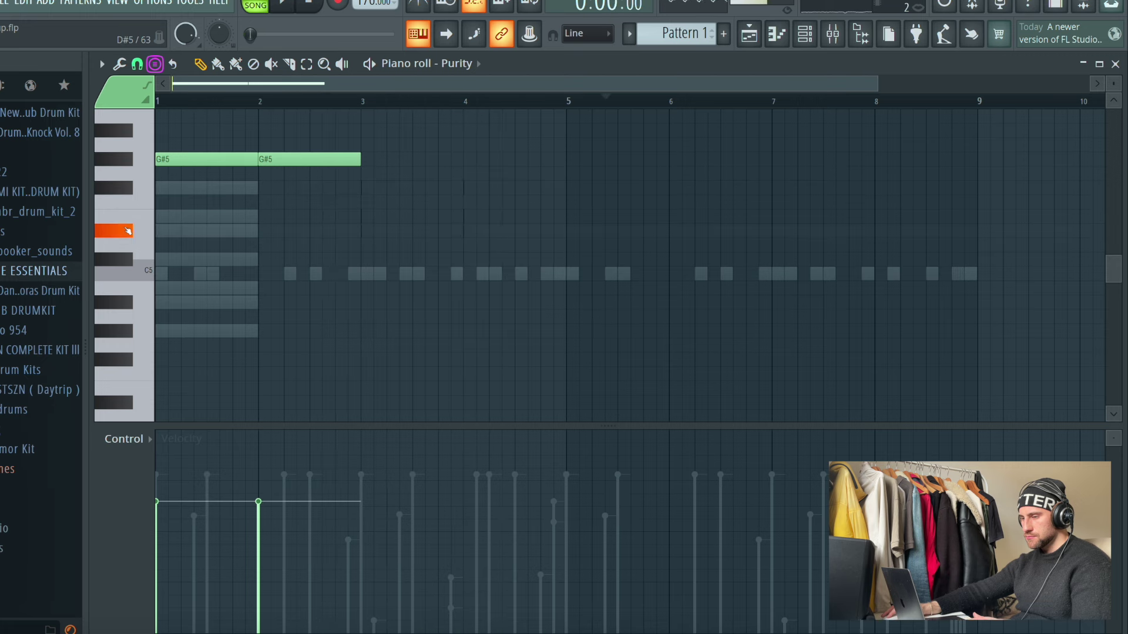
key(space)
click(372, 187)
click(516, 187)
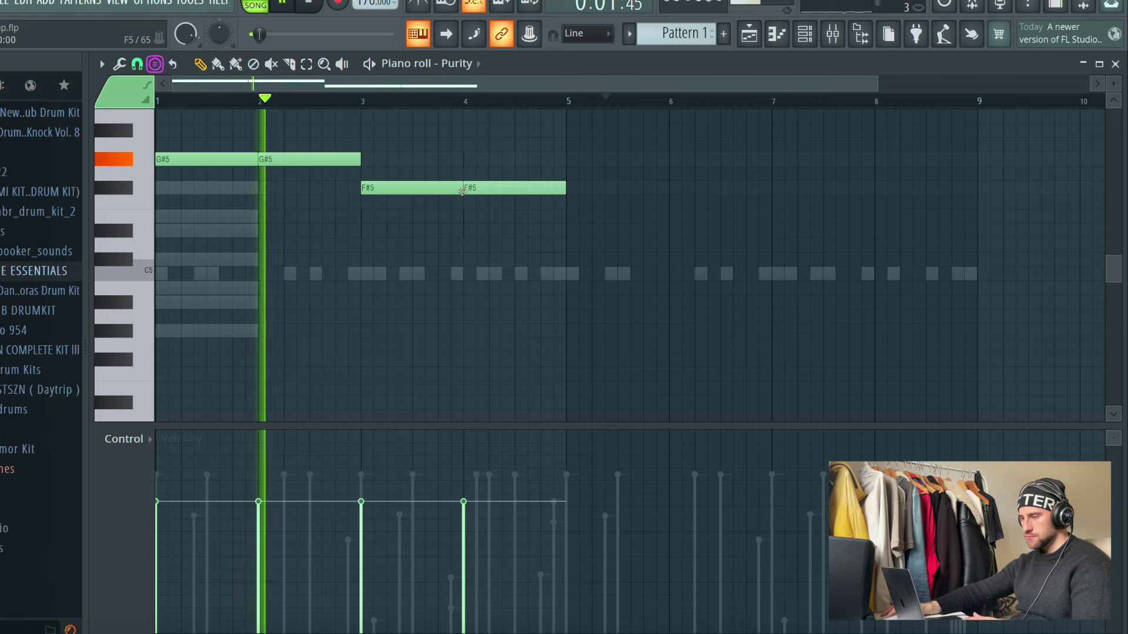
Step: Try one-bar D#5 notes in bars 5 and 6 against the sample and remove both
click(558, 231)
drag(709, 235, 658, 234)
scroll(693, 223, down, 2)
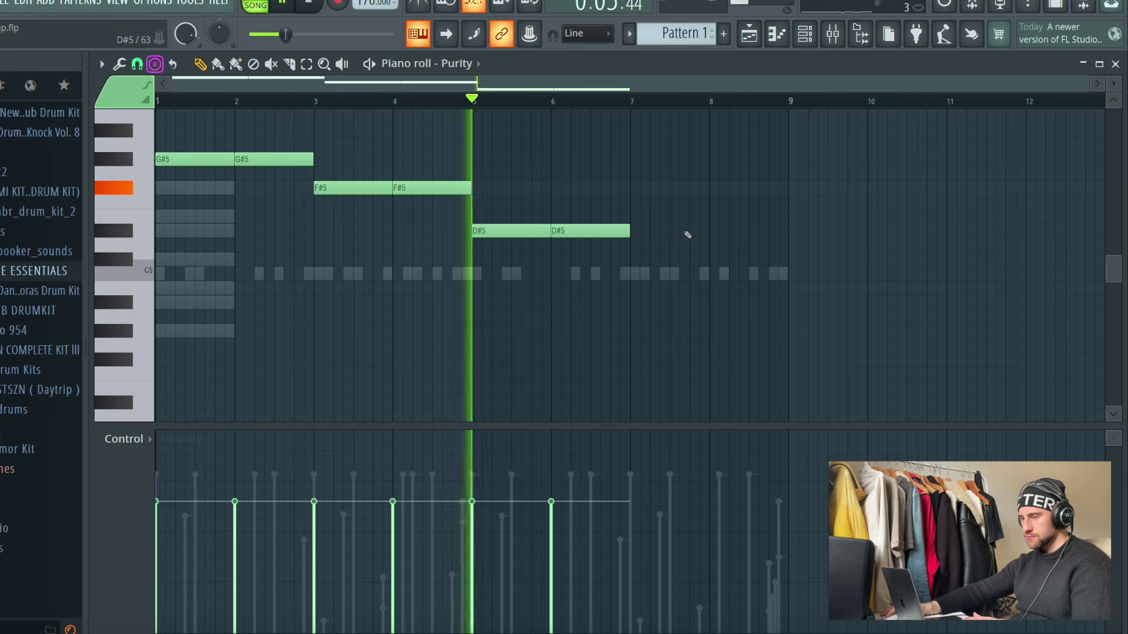
key(space)
right_click(532, 237)
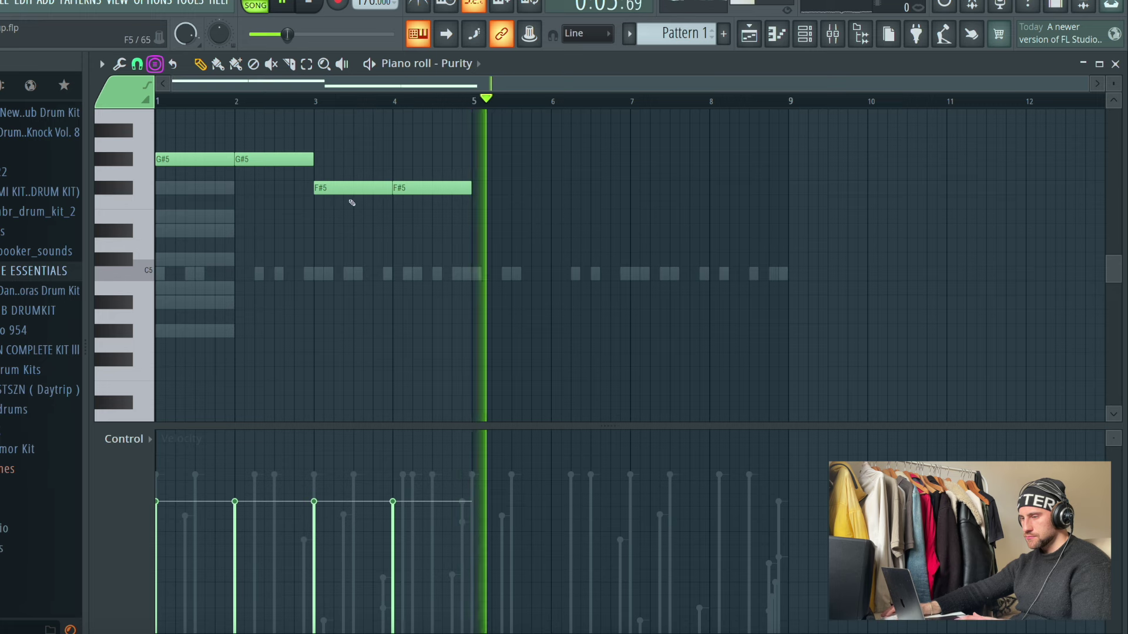
Step: Audition D#5 against the sample and place one-bar D#5 notes in bars 5 and 6
click(127, 232)
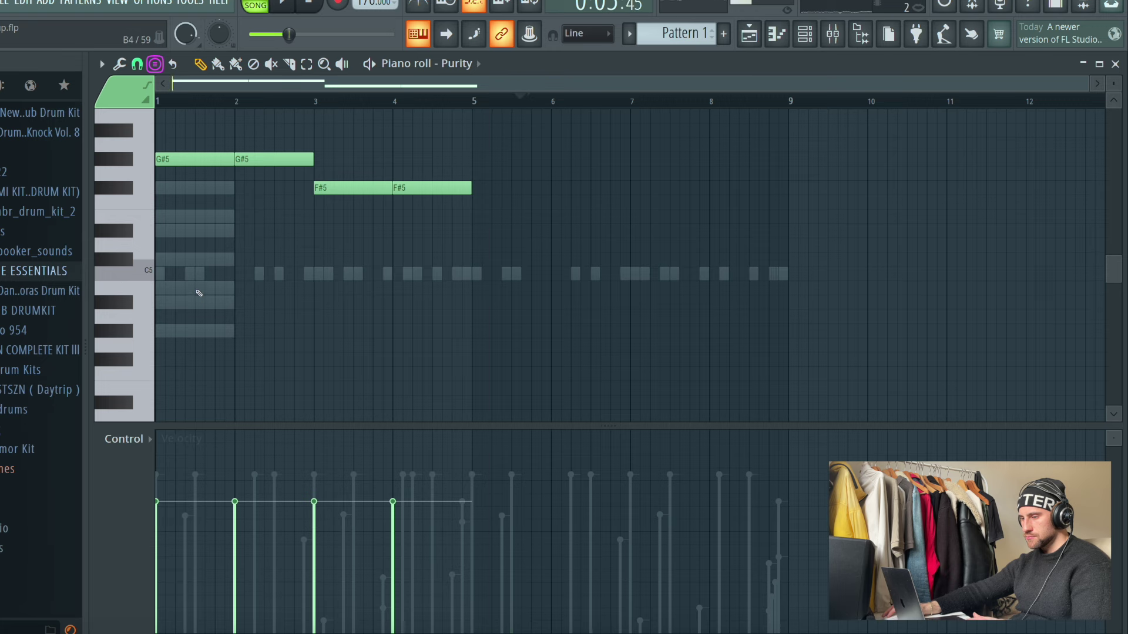
click(129, 234)
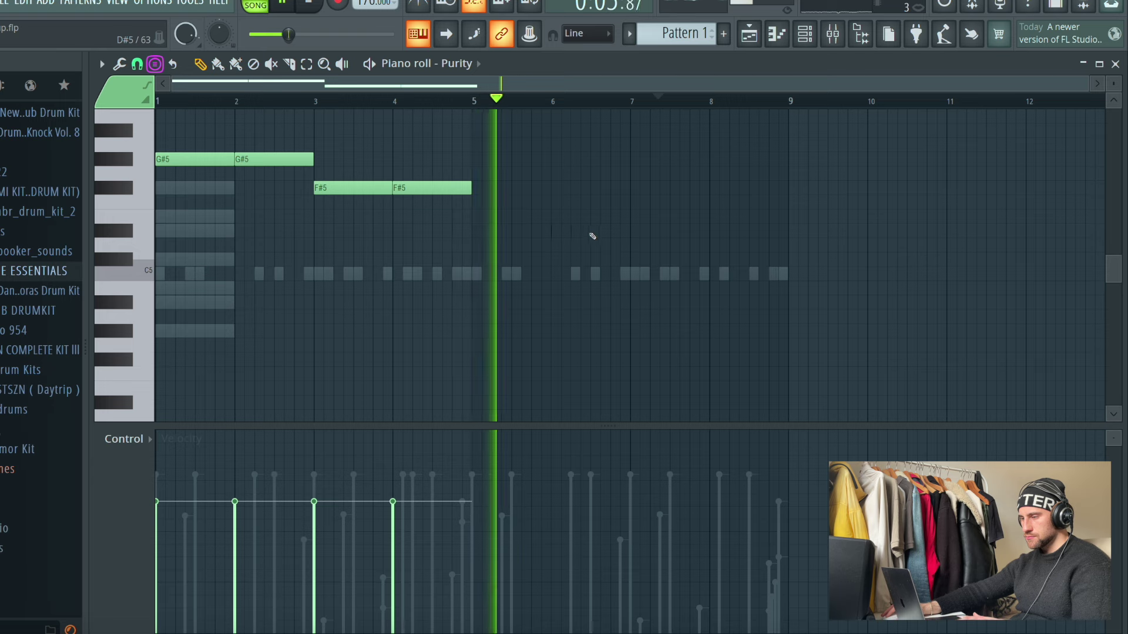
click(549, 230)
click(476, 231)
Step: Fill bars 7 and 8 with one-bar C#5 notes, transpose the whole Purity line down one octave and play it back
click(119, 261)
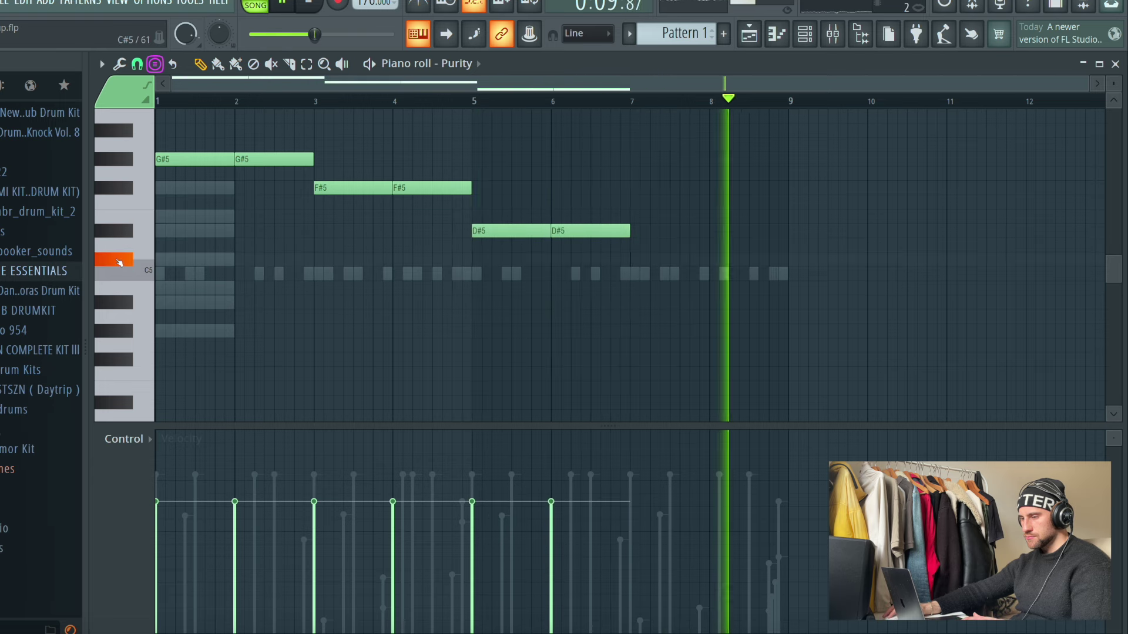
key(space)
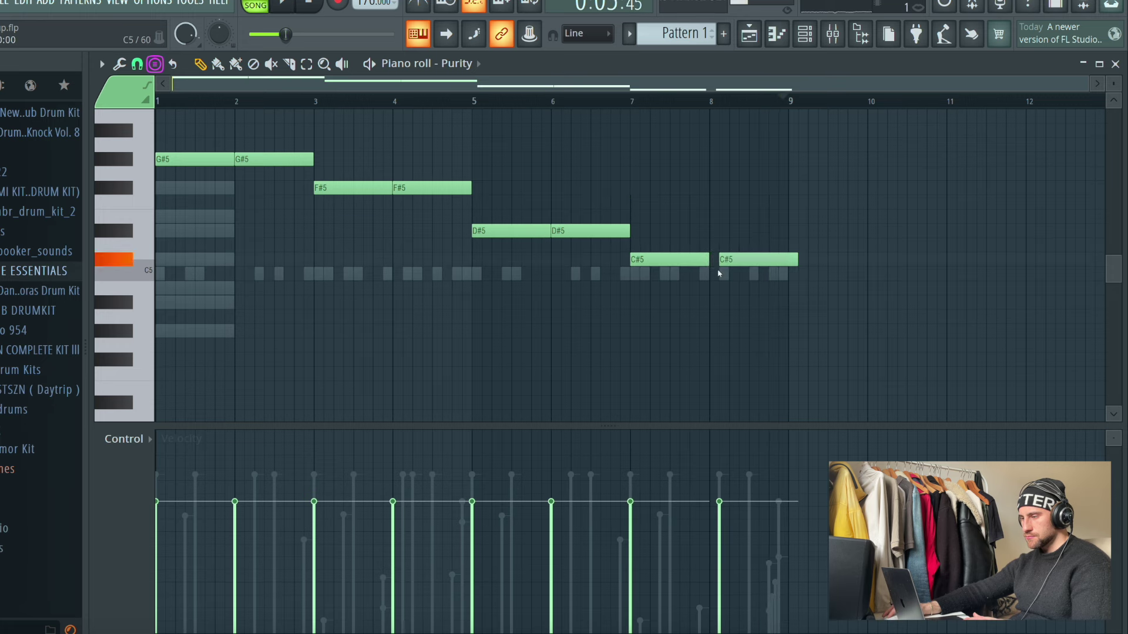
key(space)
key(ctrl+Down)
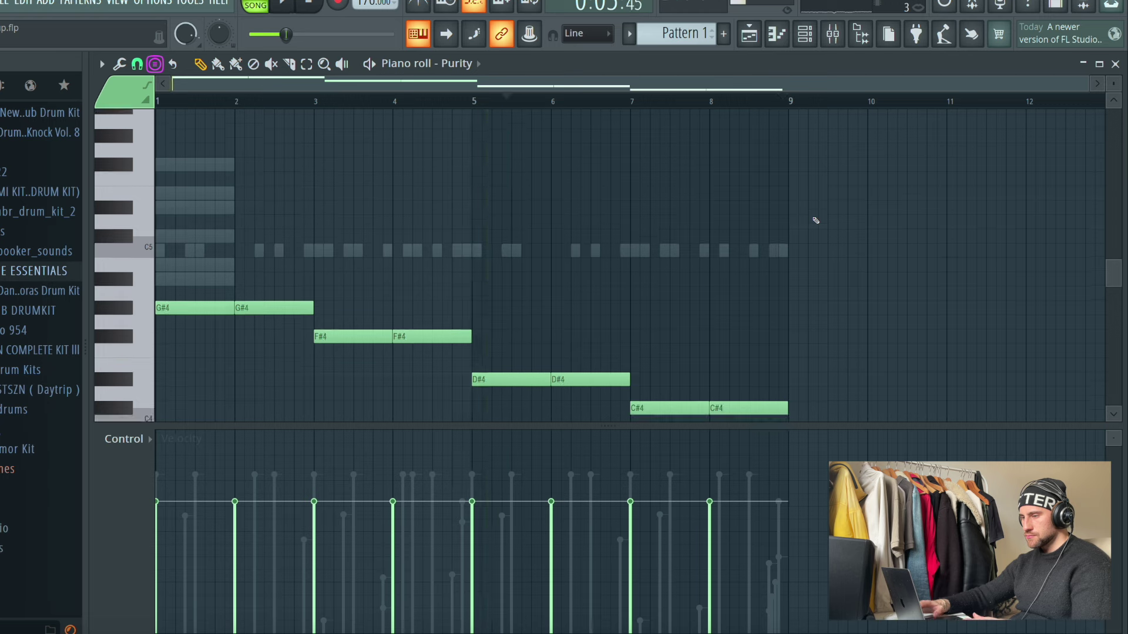
key(space)
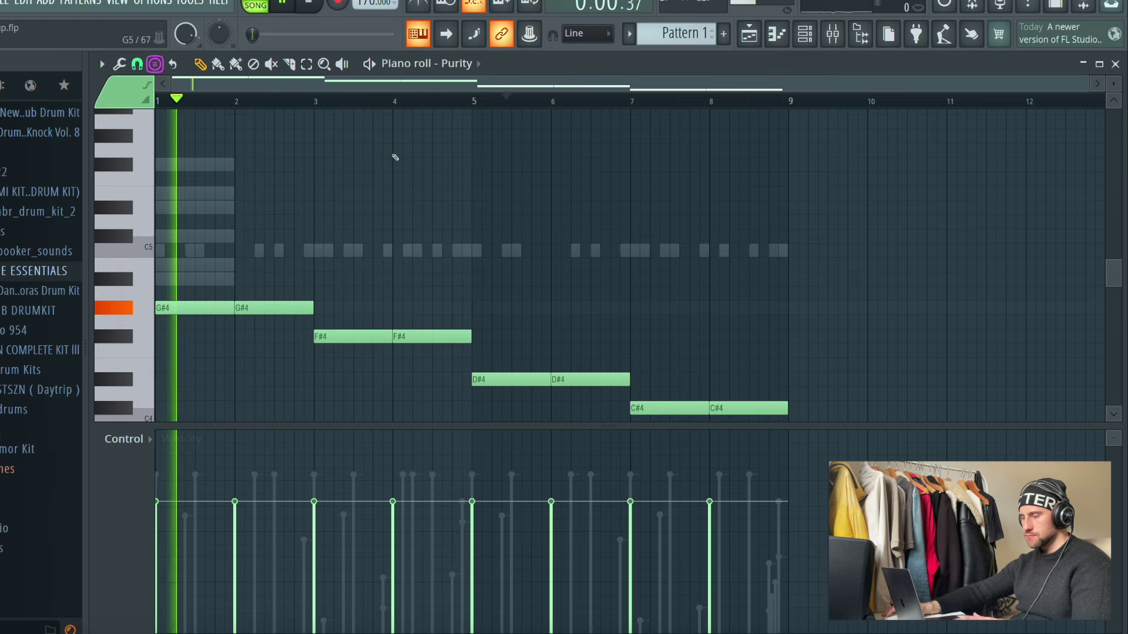
Step: Enlarge the note area of the piano roll and open the OTE808 1 channel's notes for editing
scroll(891, 246, down, 3)
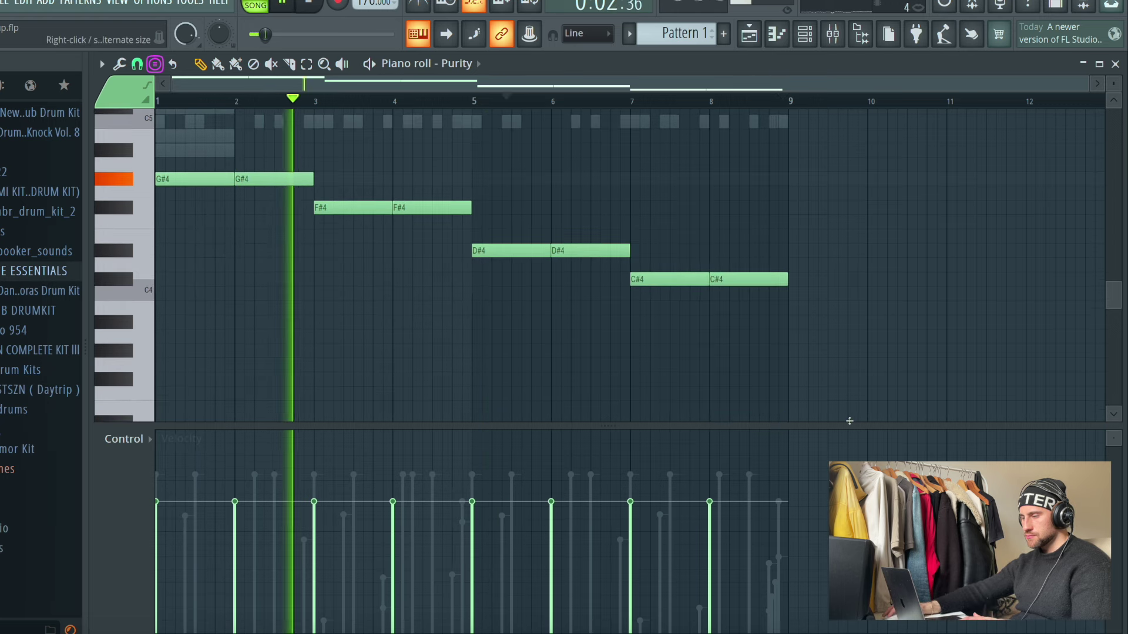
drag(848, 424, 852, 518)
scroll(871, 355, up, 3)
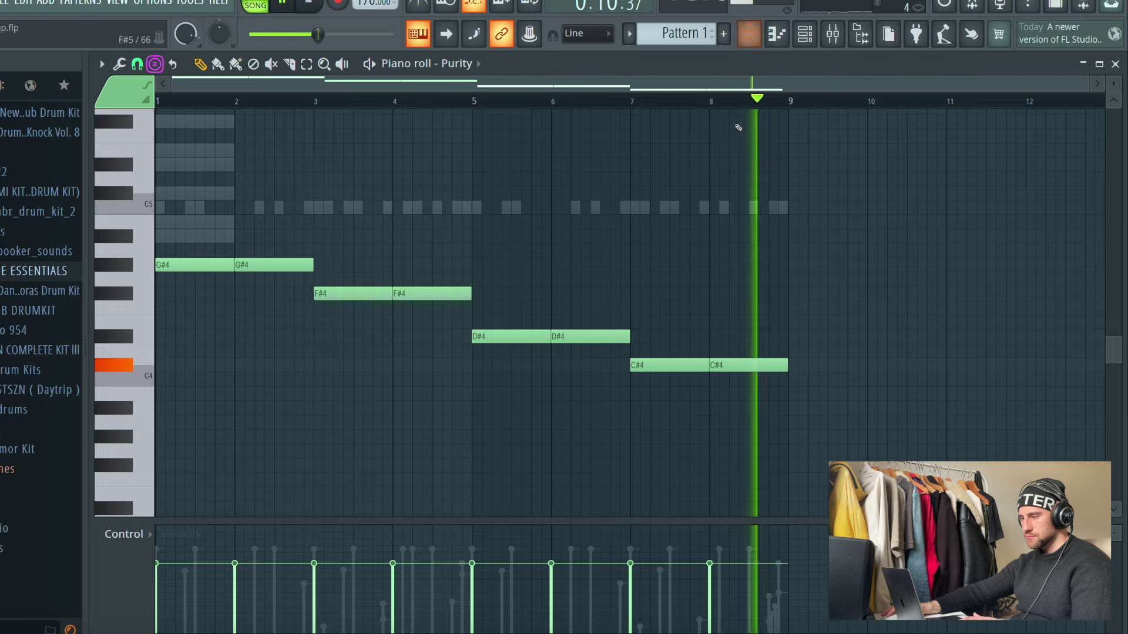
click(809, 37)
key(F6)
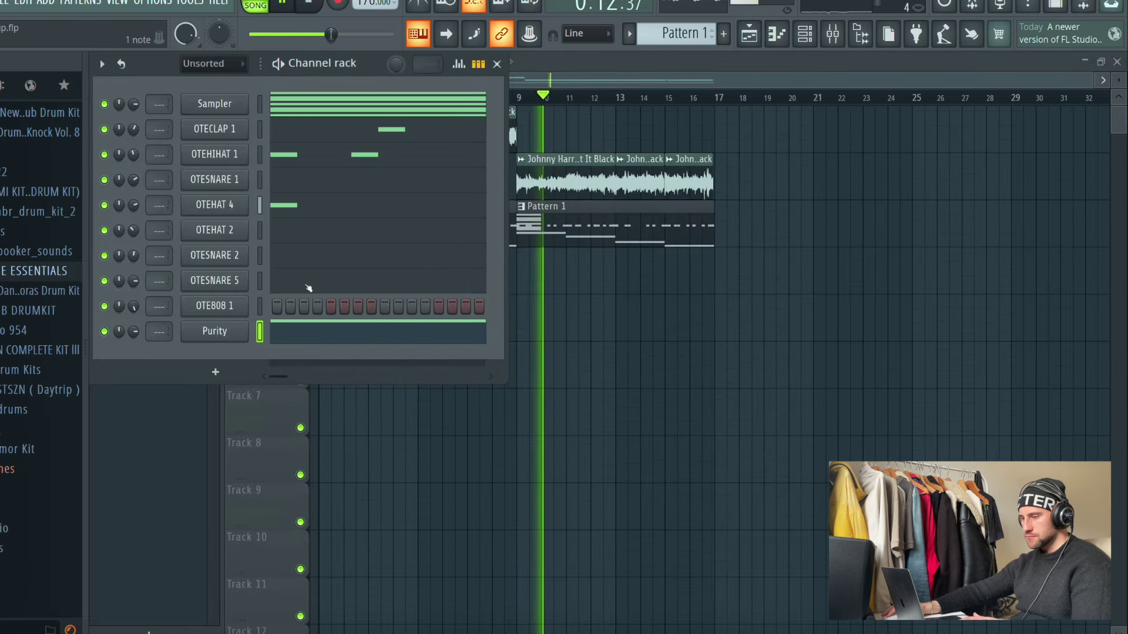
right_click(257, 302)
click(269, 303)
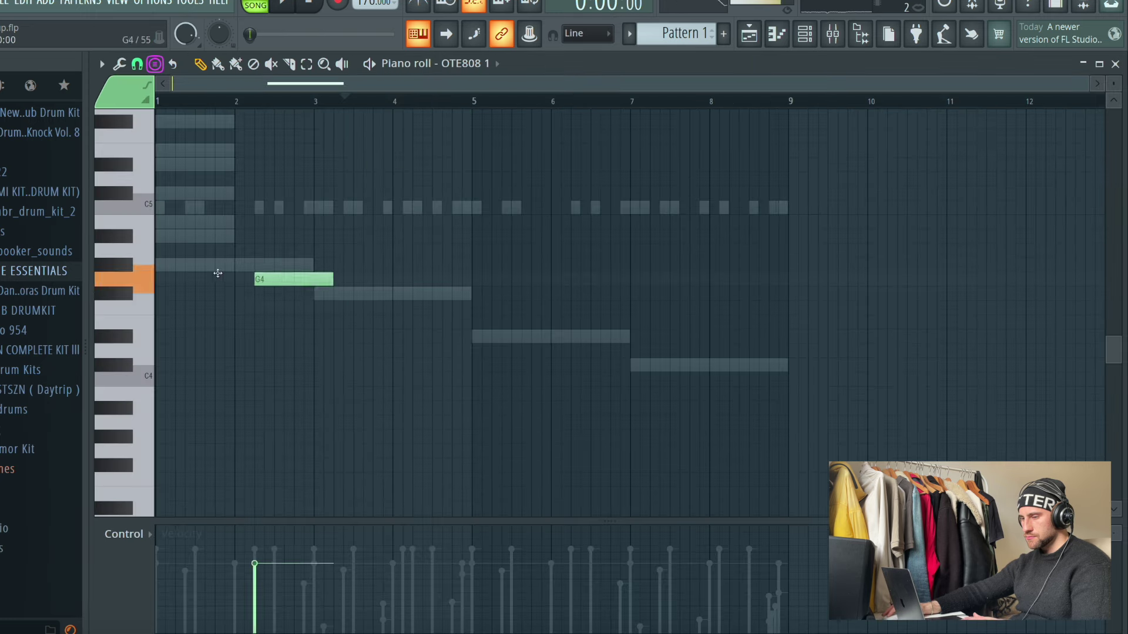
Step: Place short G#5 notes for the 808 at the start of bar 1 and on beat 2 of bar 2
key(space)
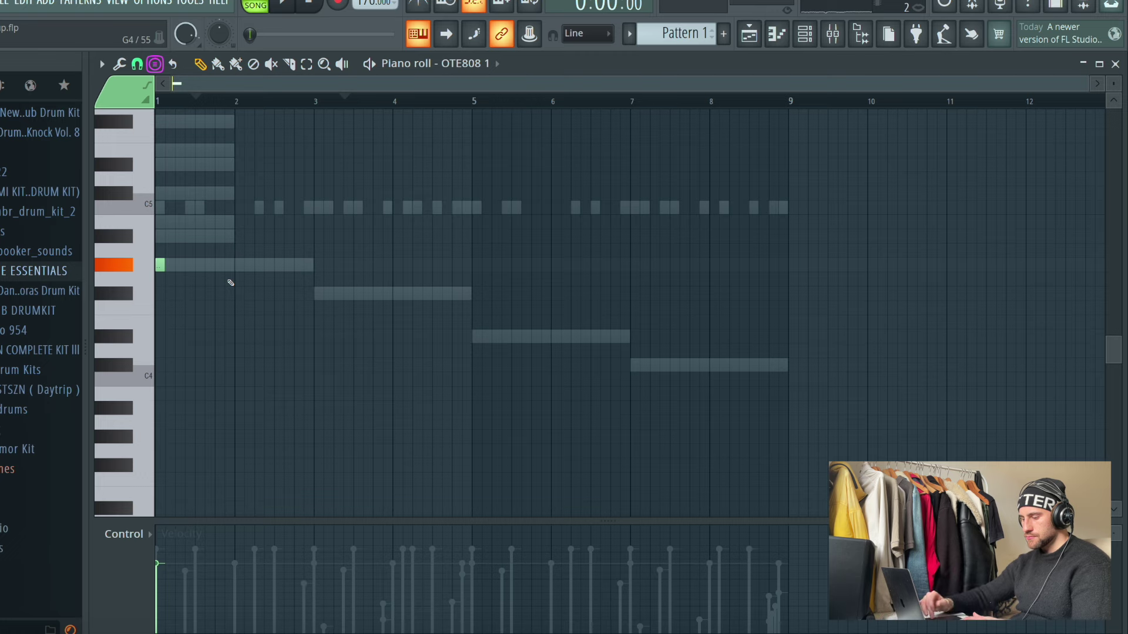
scroll(230, 282, up, 2)
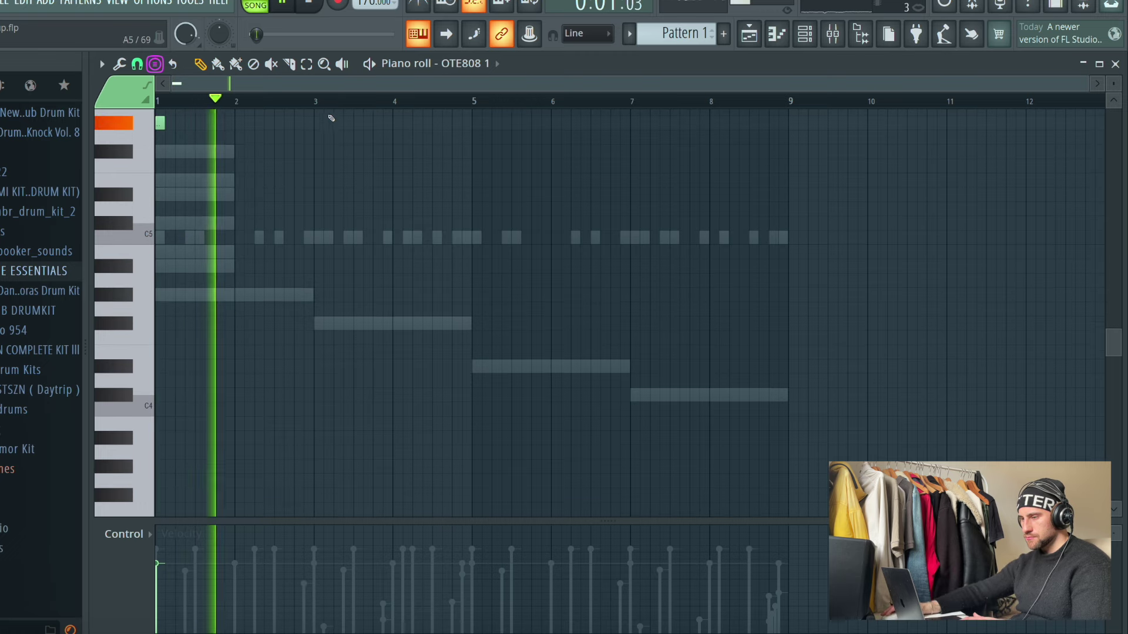
scroll(321, 158, up, 3)
click(259, 167)
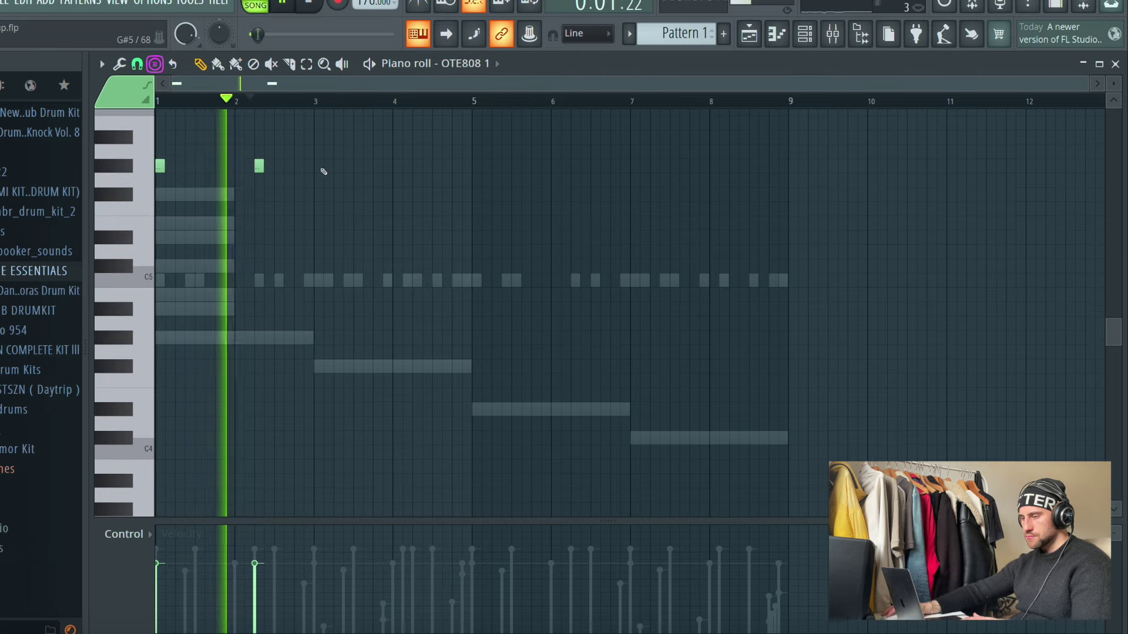
key(space)
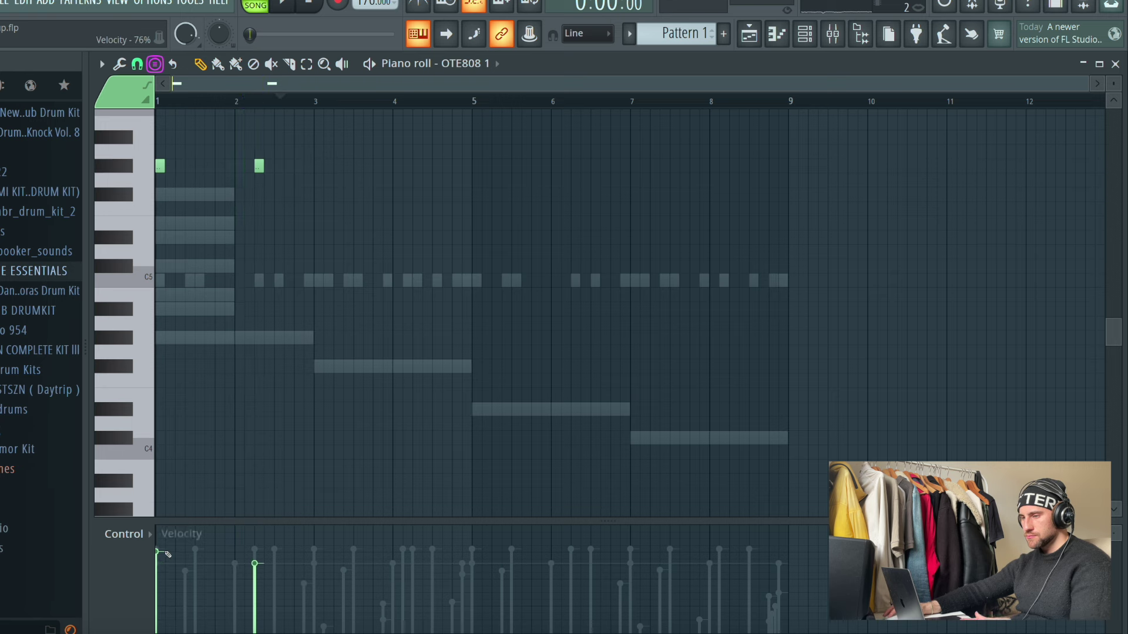
click(318, 167)
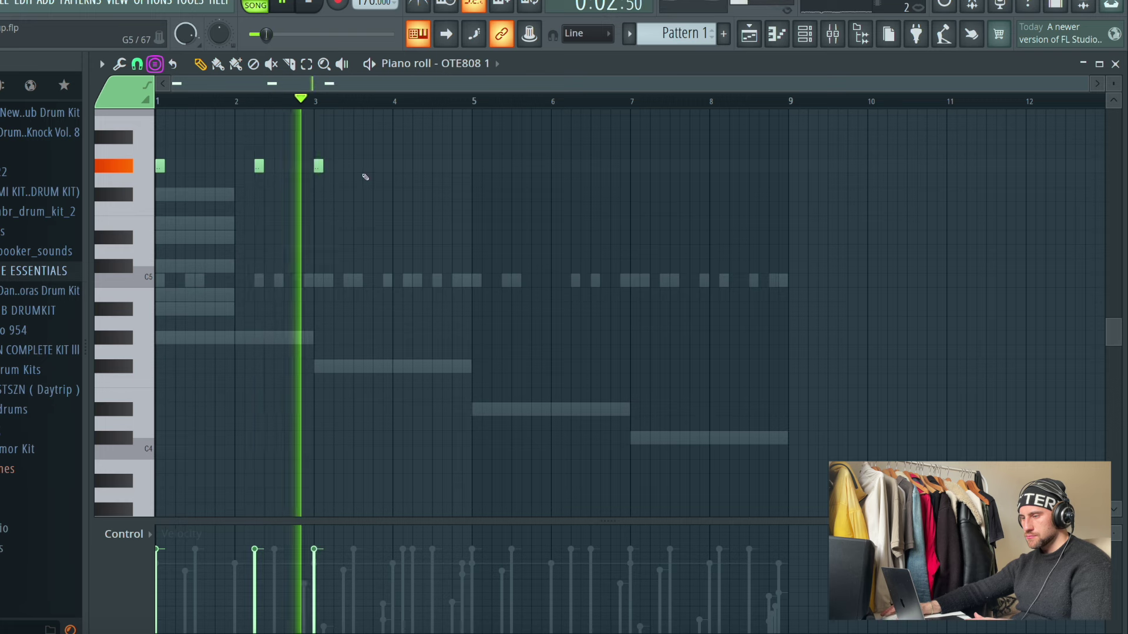
key(space)
right_click(317, 167)
Step: Place short F#5 808 notes at the start of bar 3, on its beat 4 and on beat 2 of bar 4
key(space)
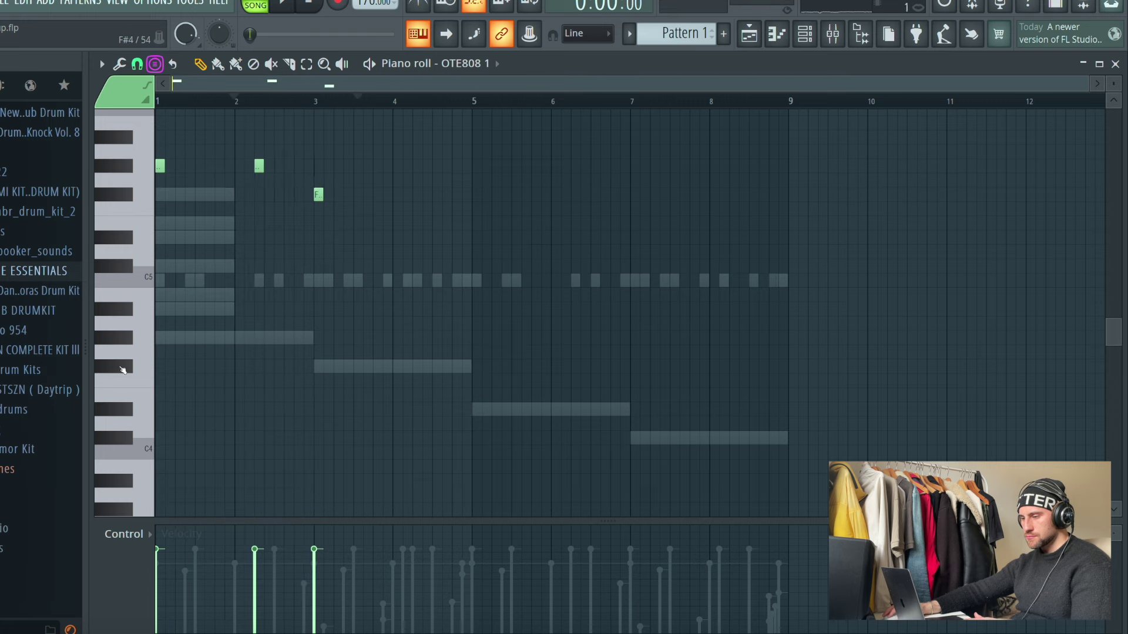
key(space)
click(417, 194)
click(376, 194)
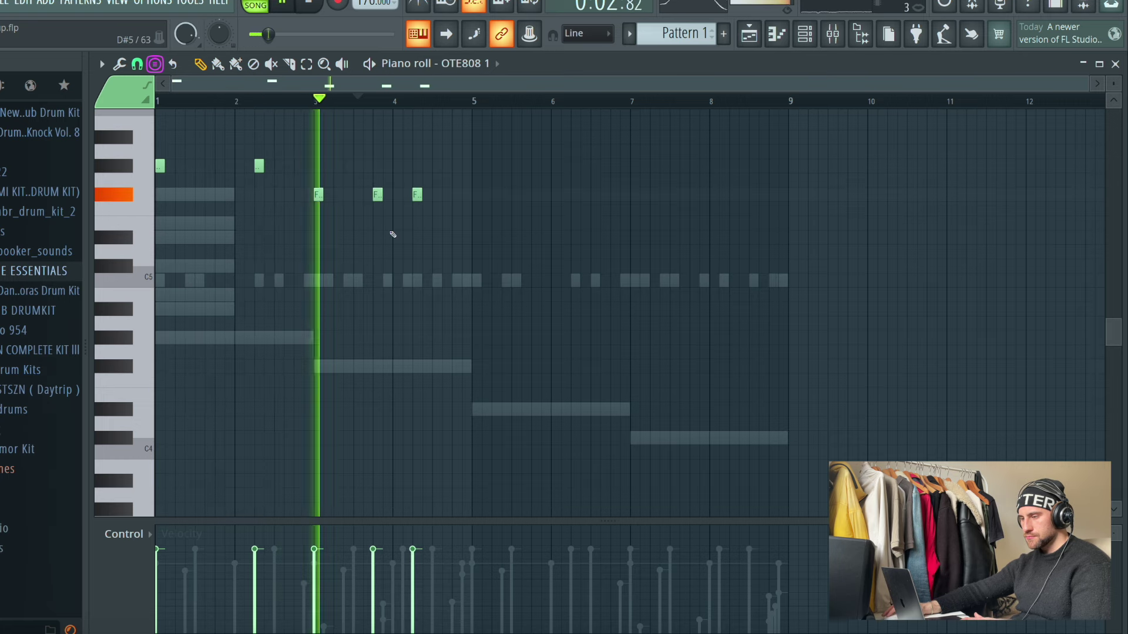
Step: Place short D#5 808 notes at the start of bar 5, near its end and on beat 2 of bar 6
click(473, 194)
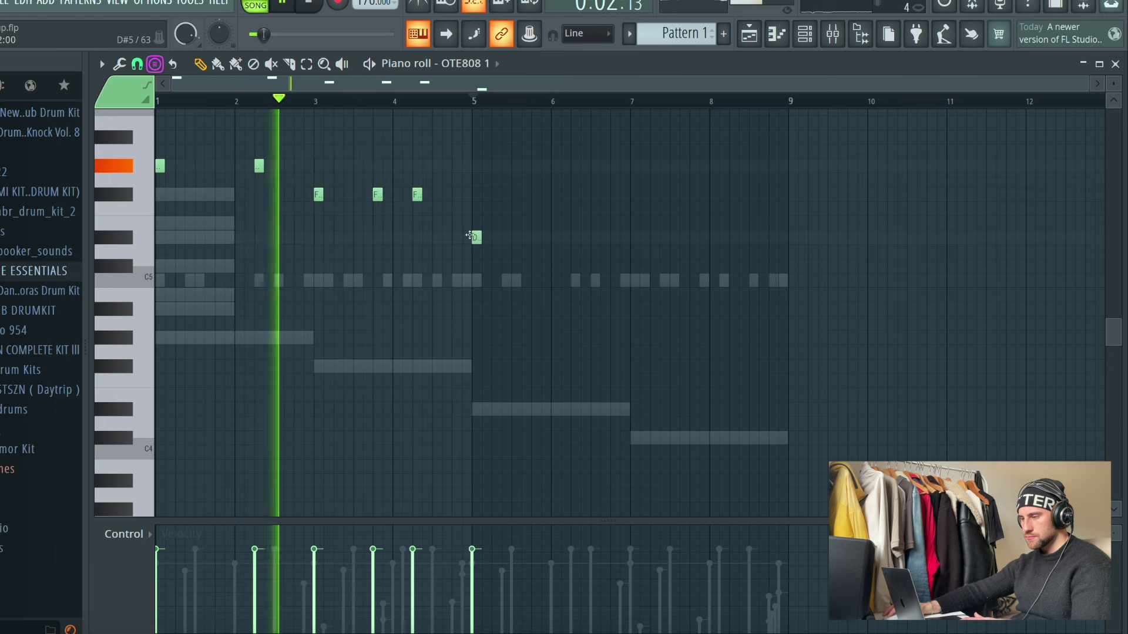
click(545, 237)
click(575, 238)
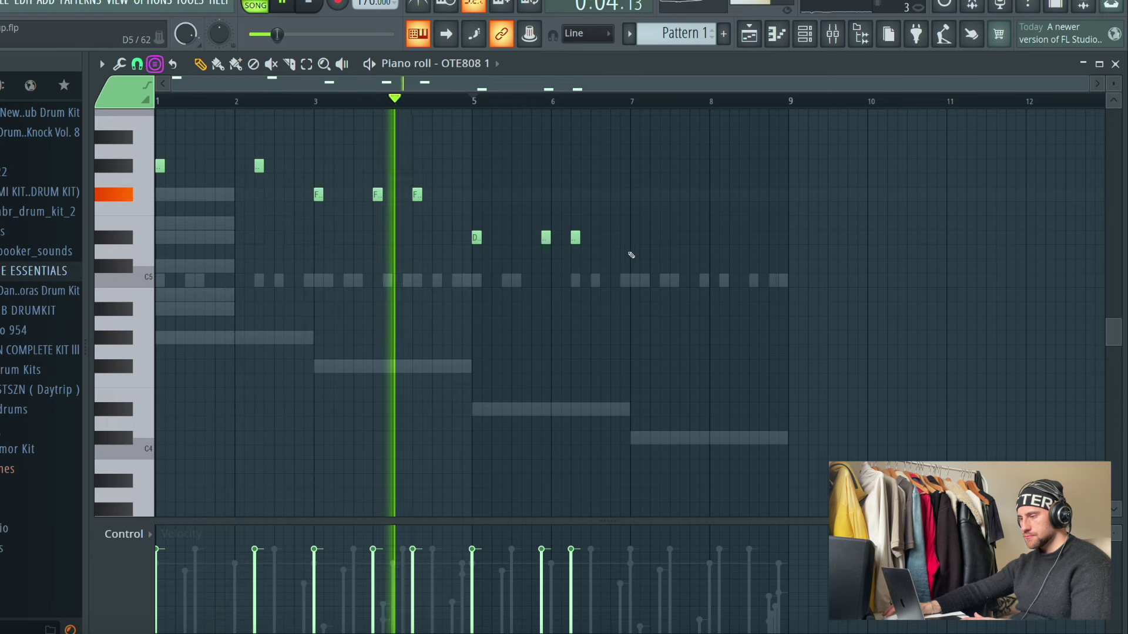
Step: Place short C#5 808 notes at the start of bar 7 and on beats 2 and 4 of bar 8, and mute the Purity channel
click(635, 266)
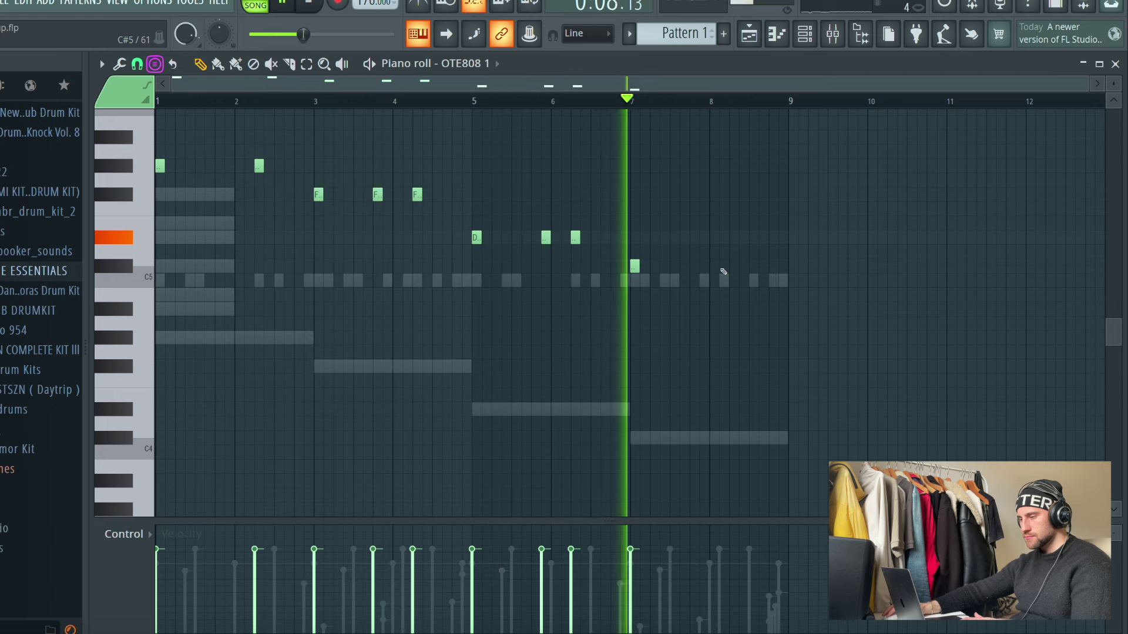
click(734, 266)
click(773, 266)
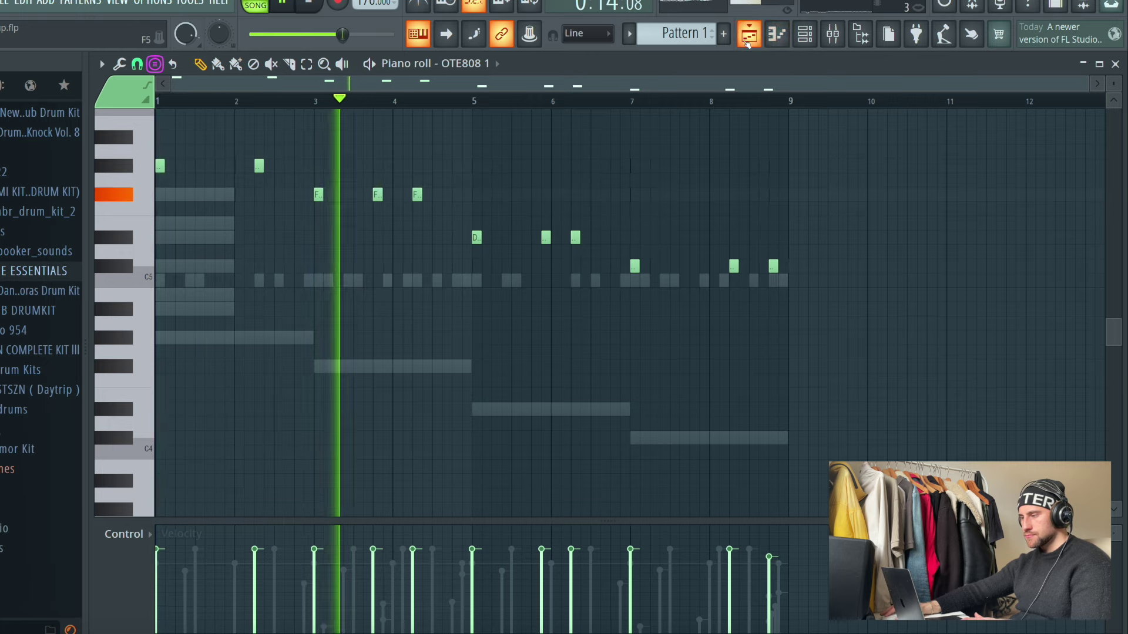
click(748, 44)
key(F6)
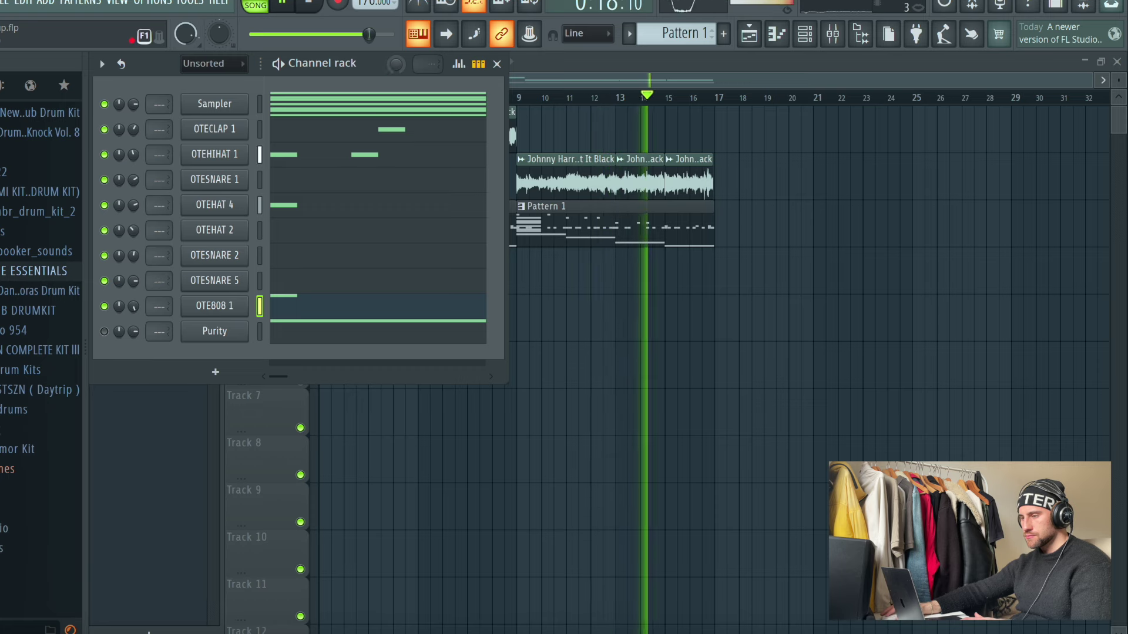
Step: Load the Essentials drum kit's Master preset onto the Master mixer track
click(832, 34)
click(4, 291)
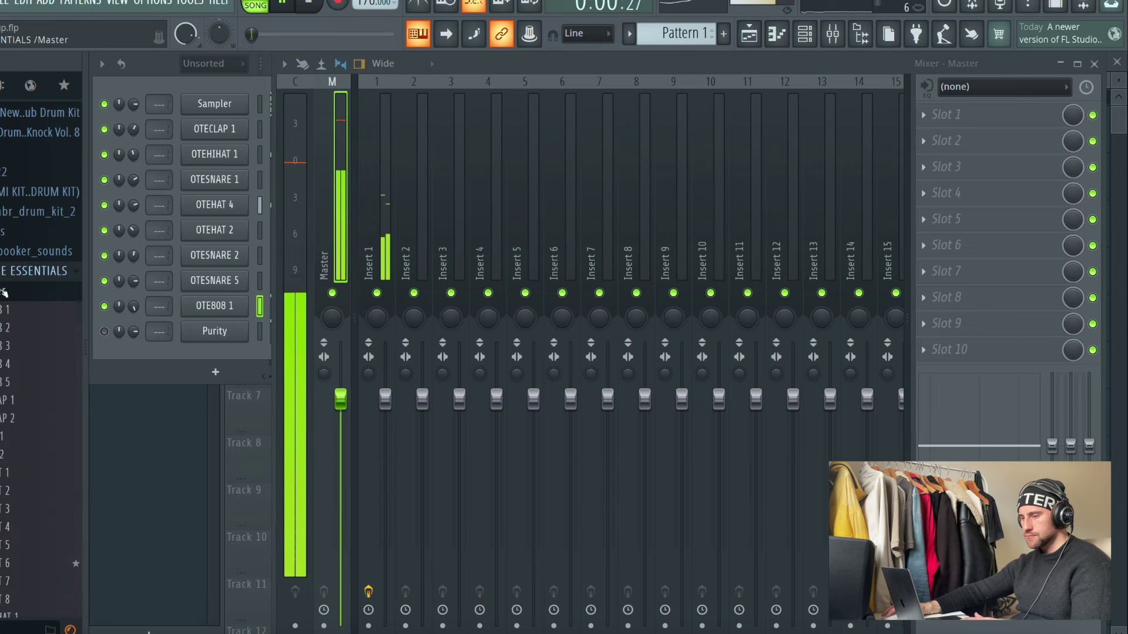
drag(3, 318, 346, 167)
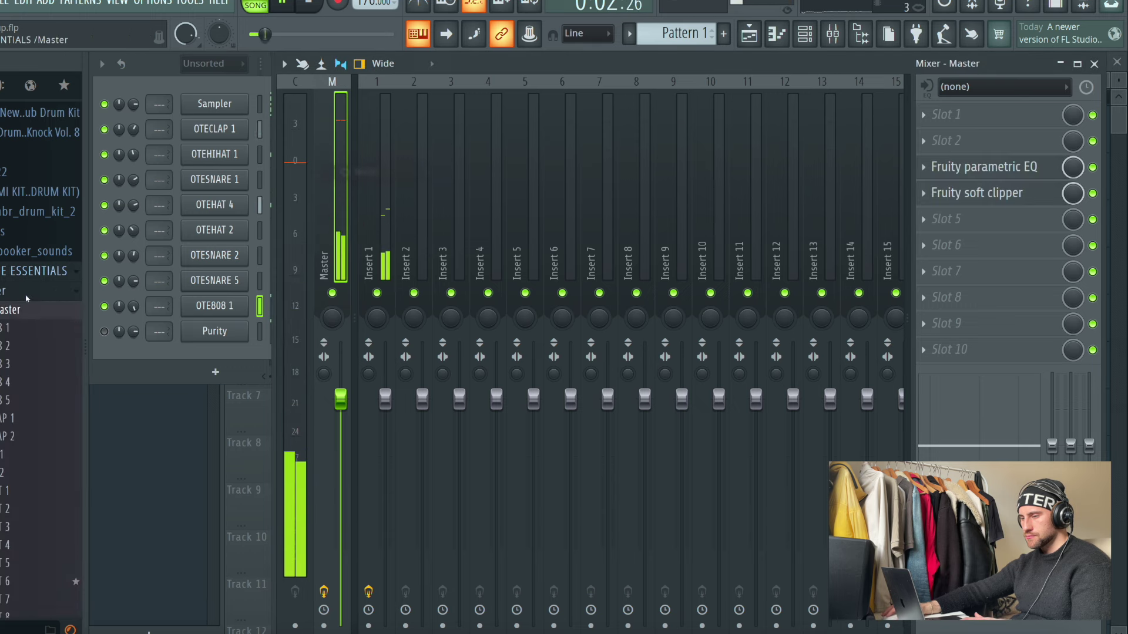
click(38, 289)
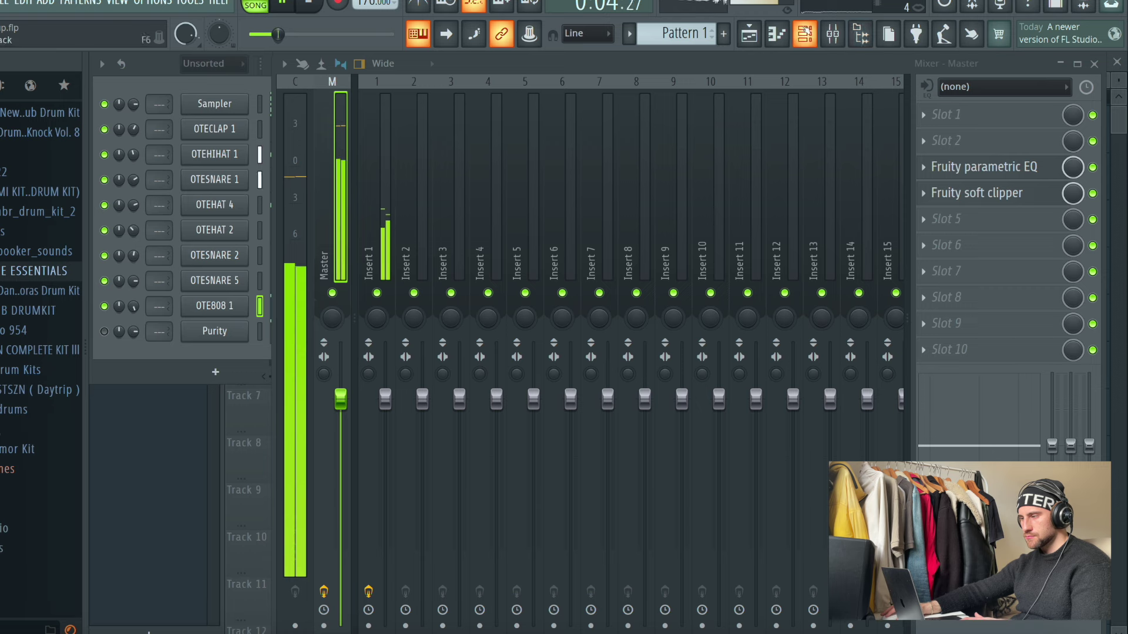
Step: Route the channels from OTECLAP 1 through OTE808 1 to consecutive mixer tracks starting from Insert 2
key(F6)
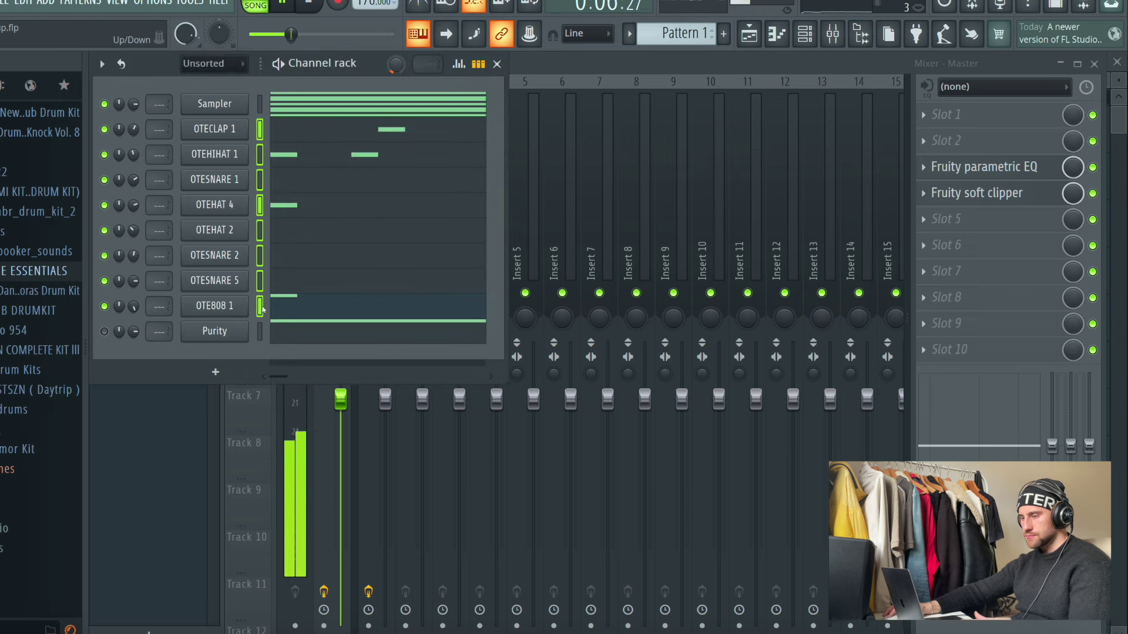
click(427, 196)
right_click(432, 196)
mouse_move(480, 267)
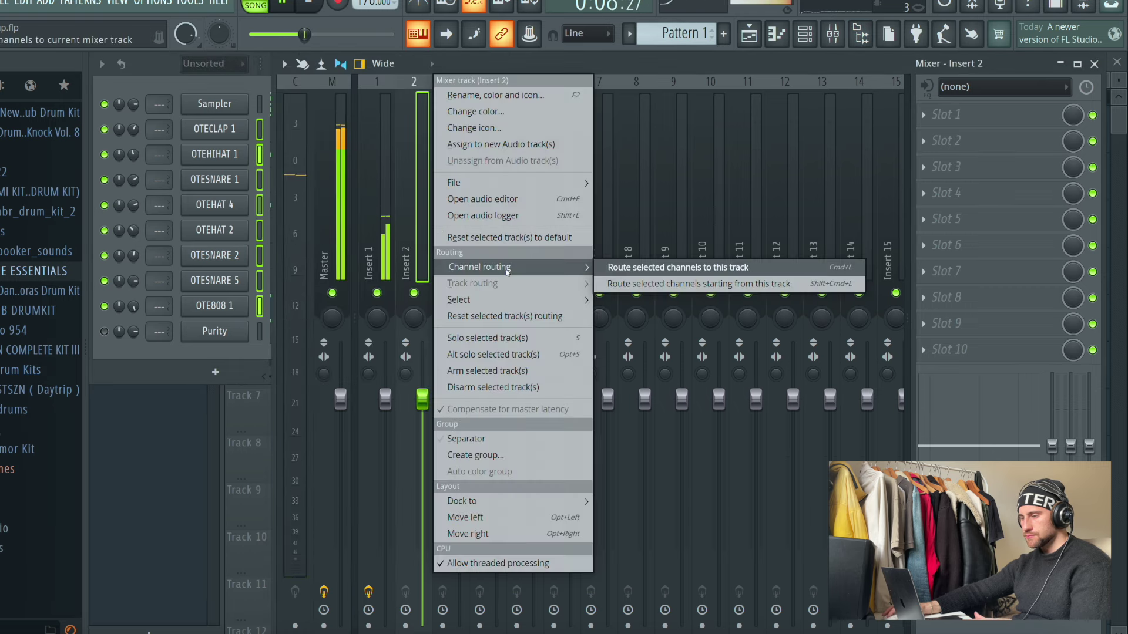
click(639, 284)
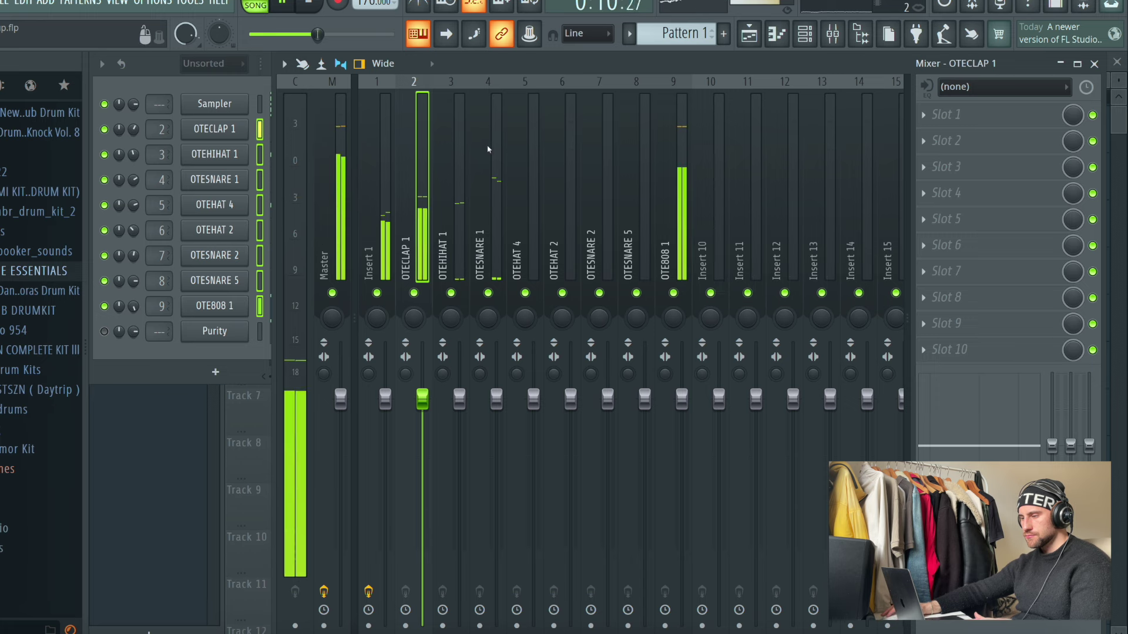
Step: Adjust the OTE808 1 mixer track's stereo separation and lower its volume to about -3.2 dB
click(669, 172)
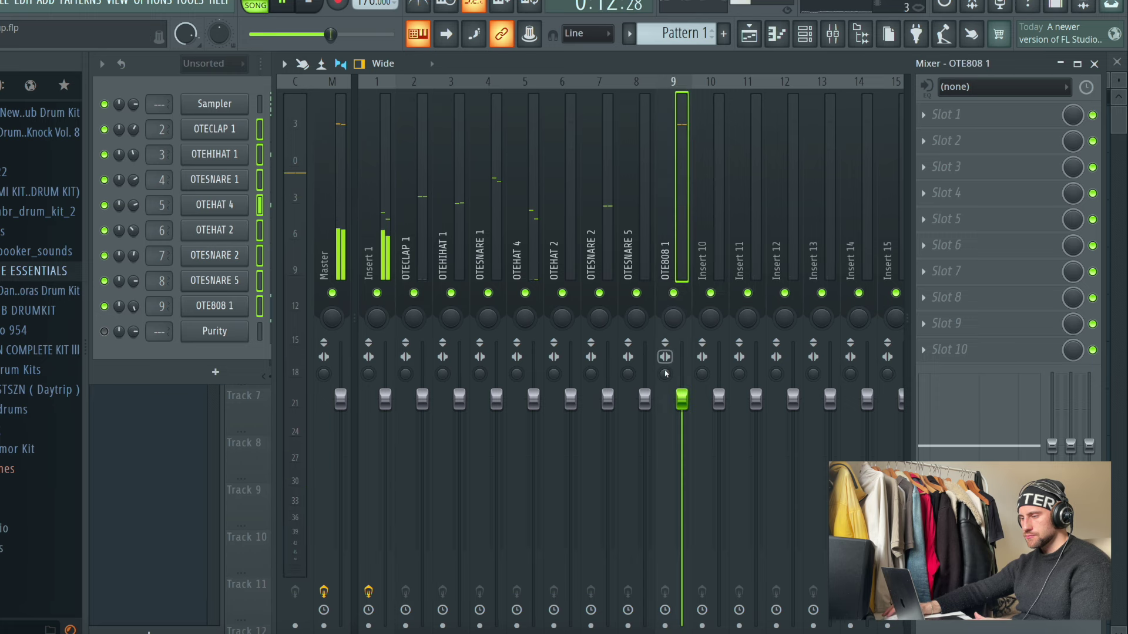
drag(666, 372, 679, 396)
scroll(683, 421, down, 3)
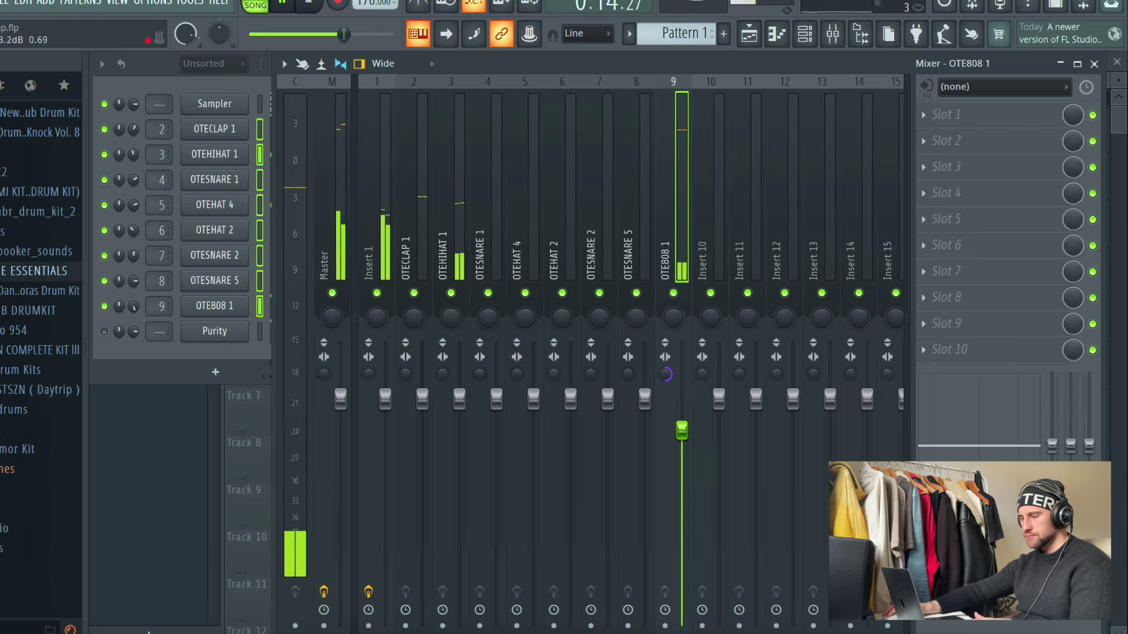
Step: Inspect the Fruity parametric EQ settings on the Master track and return to the playlist
drag(350, 125, 323, 135)
click(324, 135)
click(979, 169)
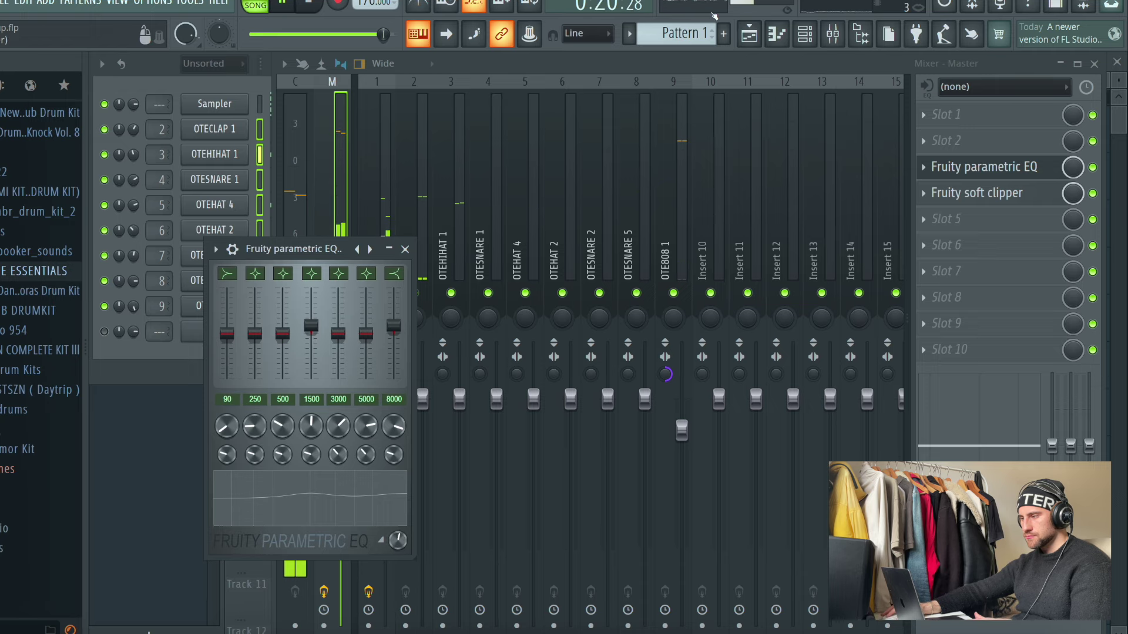
click(751, 35)
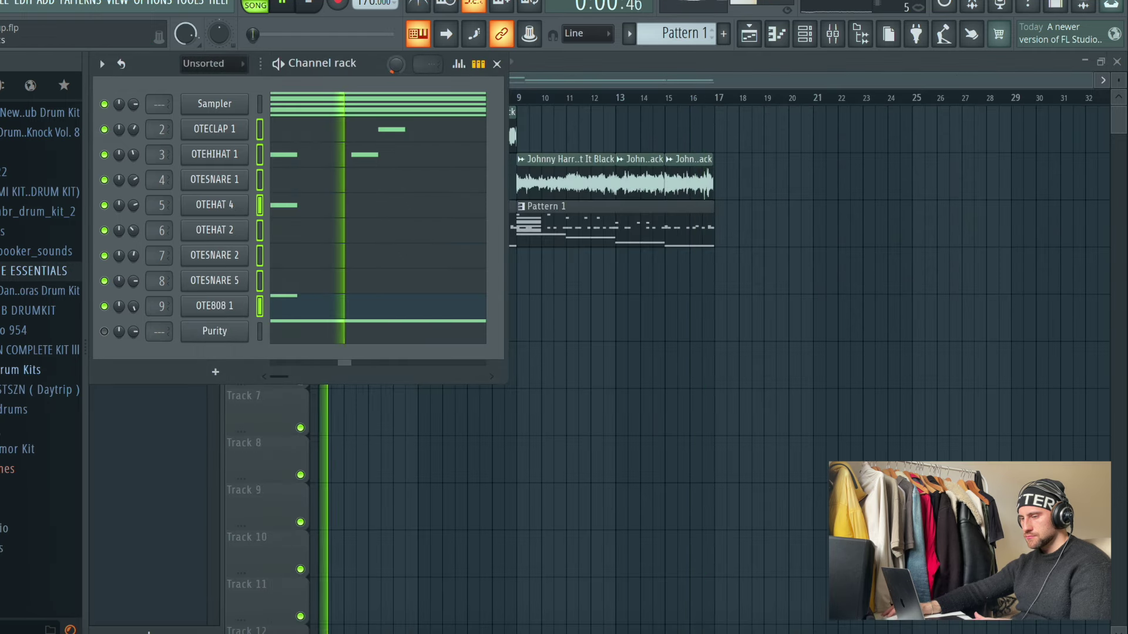
Step: Add the OTEKICK 1 sample from the drum kit as a new channel and open its piano roll
click(20, 272)
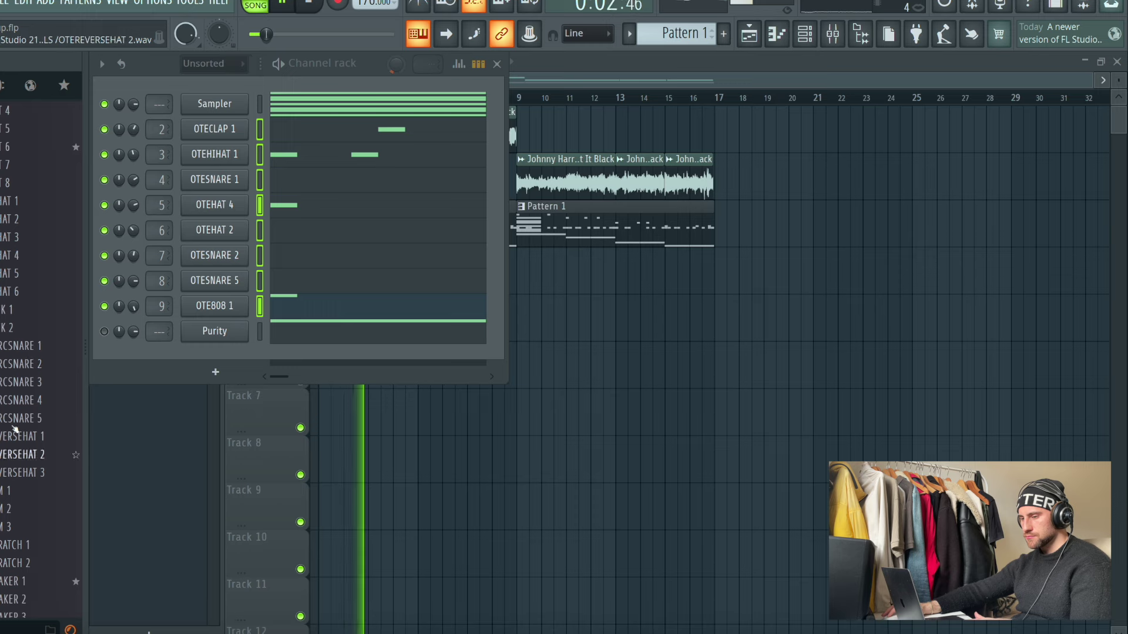
drag(12, 310, 223, 356)
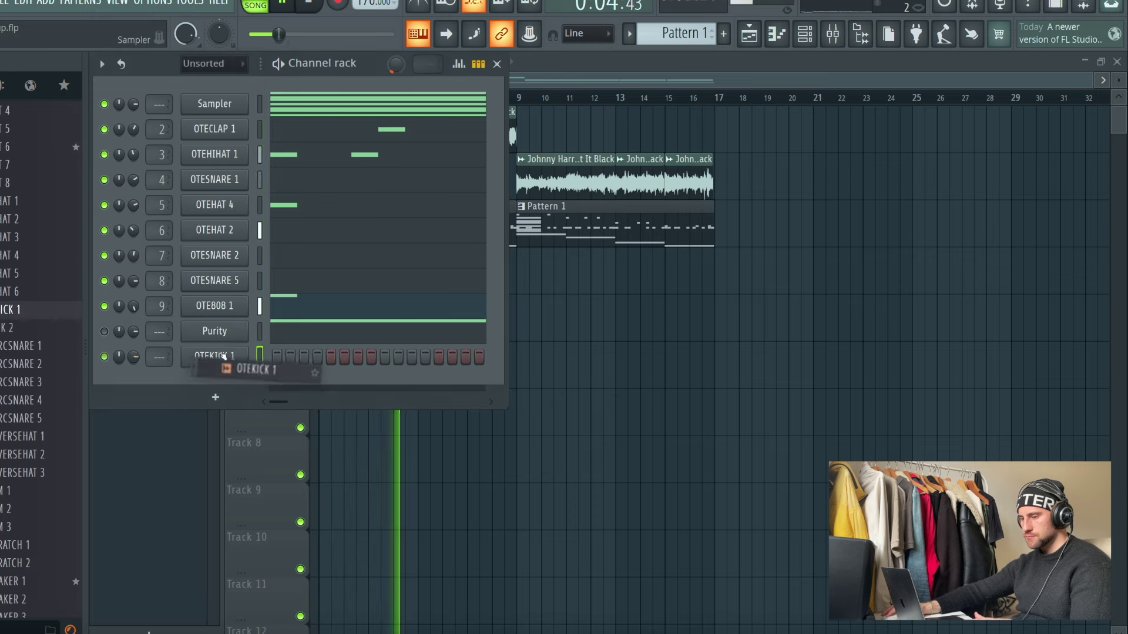
right_click(228, 356)
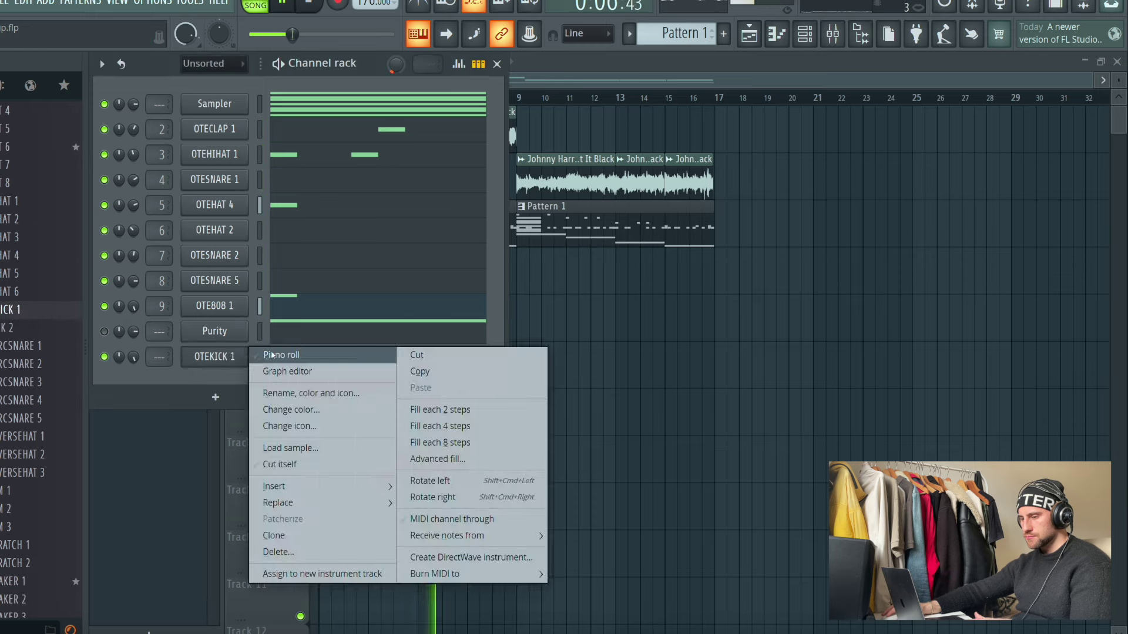
click(277, 357)
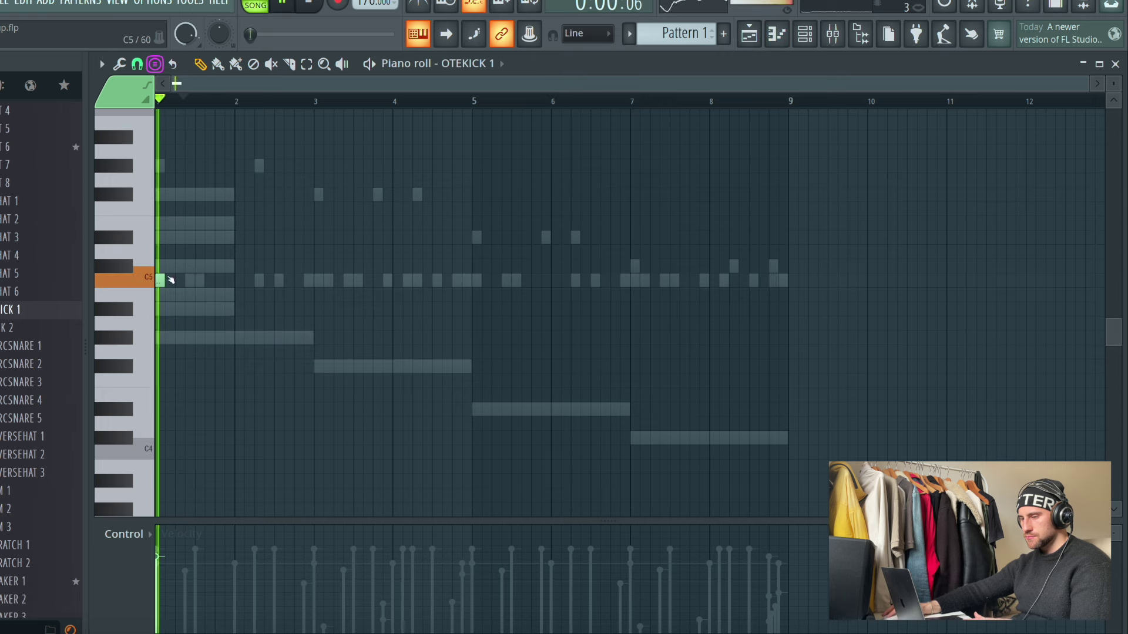
Step: Place C5 kicks under the 808 notes on beat 2 of bar 2, the start of bar 3 and beat 2 of bar 4
click(259, 280)
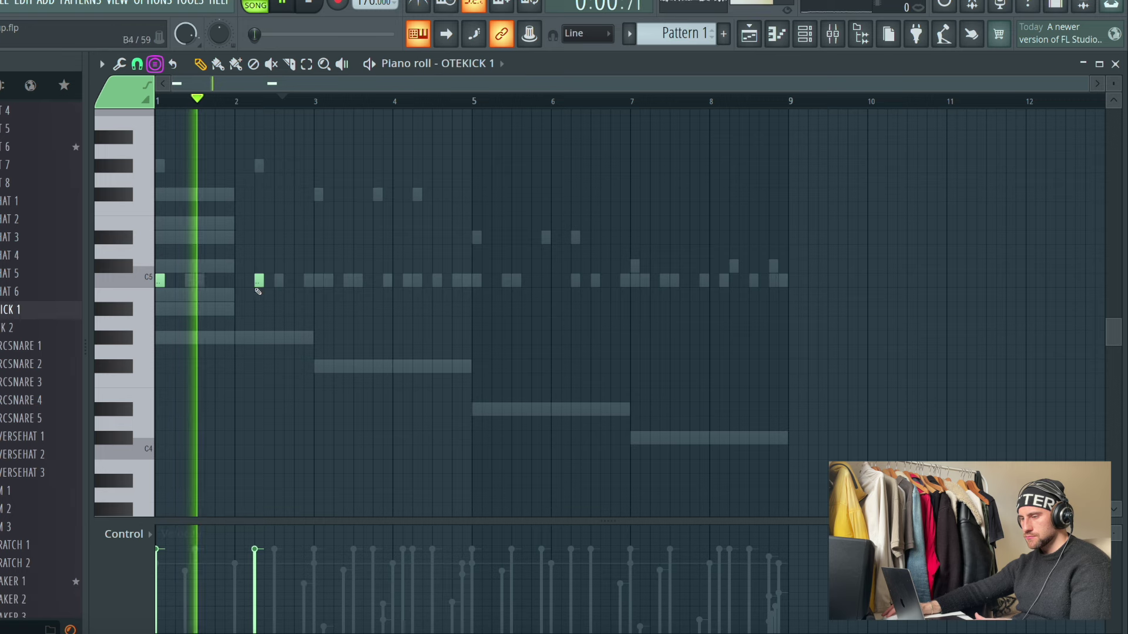
click(318, 280)
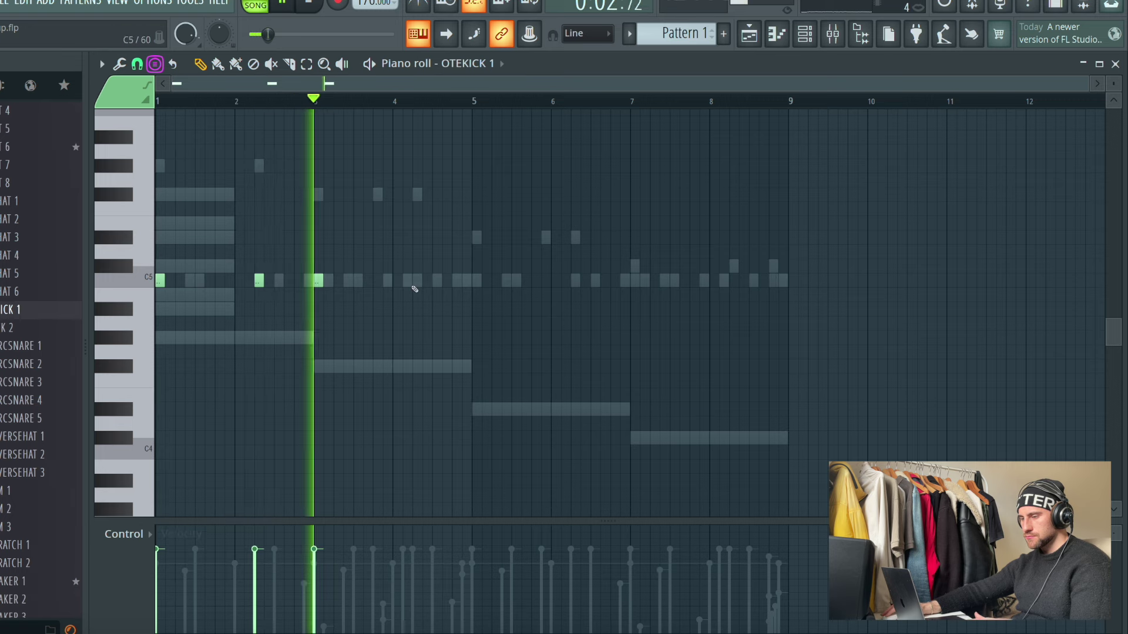
click(416, 280)
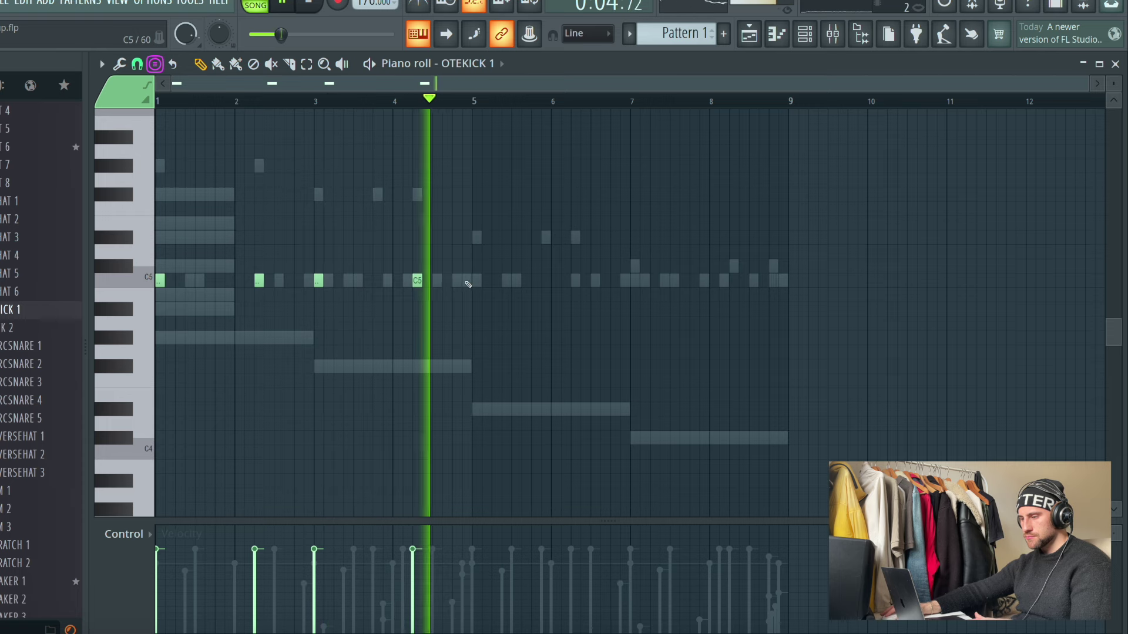
Step: Duplicate the four-bar kick pattern into bars 5 to 8 and deselect the copied notes
key(ctrl+v)
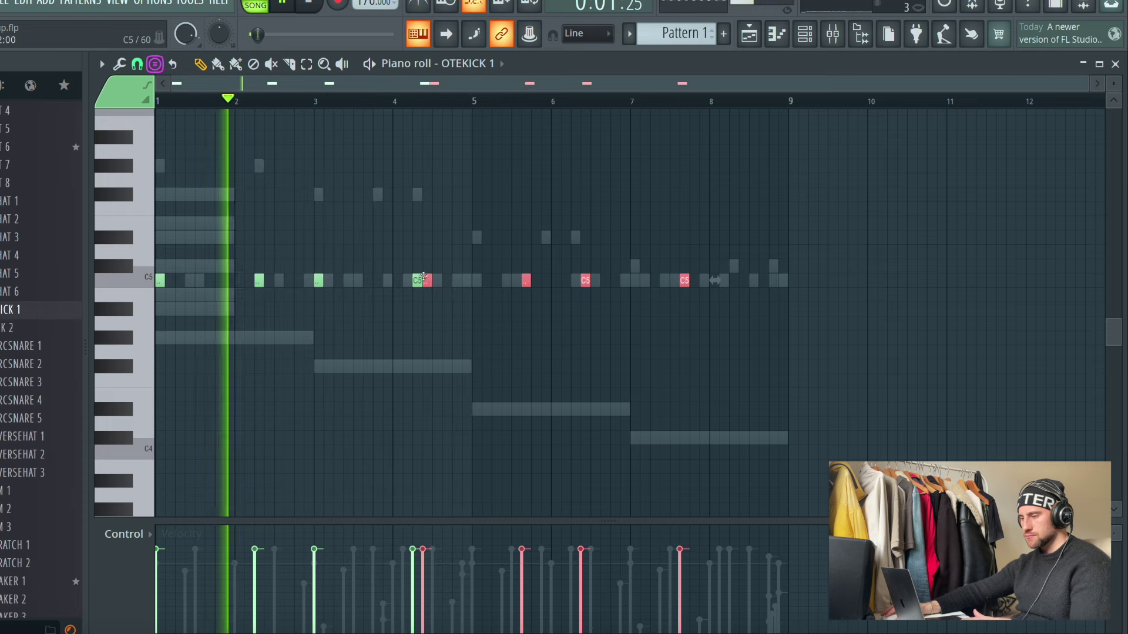
drag(466, 294, 475, 279)
click(512, 327)
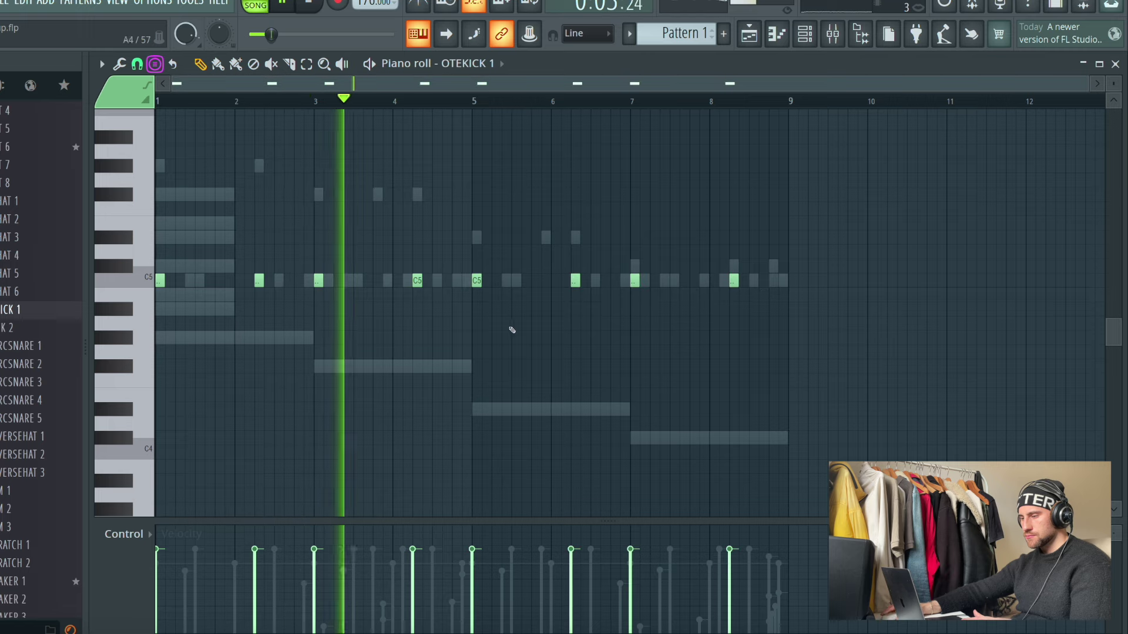
Step: Move the OTEKICK 1 notes from Pattern 1 into Pattern 2 and place Pattern 2 on Track 4 at bars 1 and 9
click(765, 37)
key(F6)
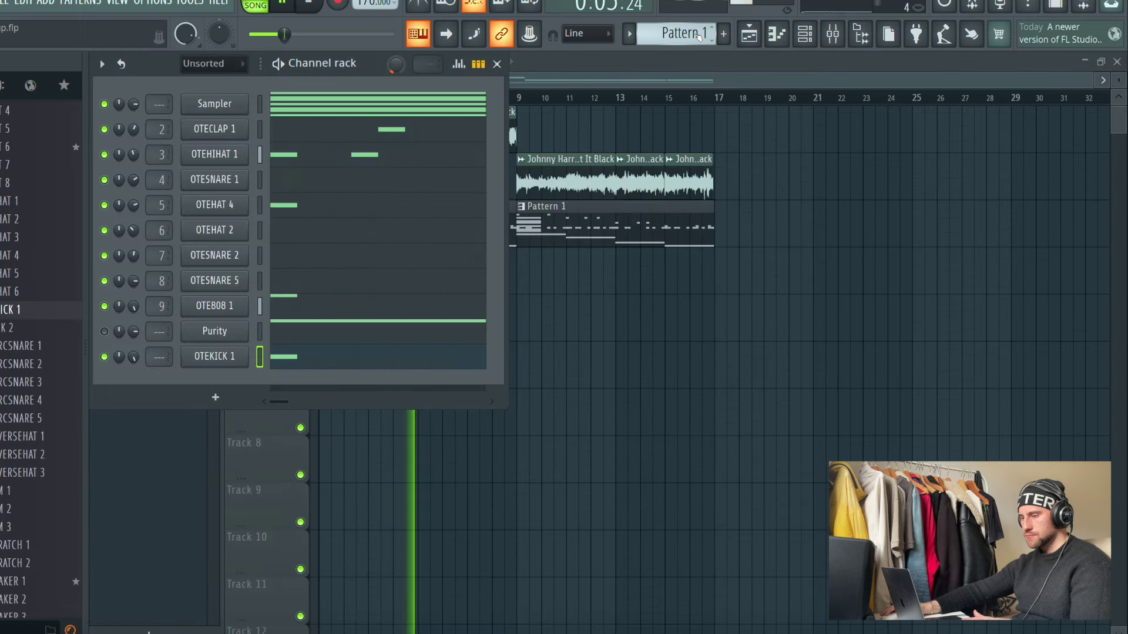
right_click(459, 347)
key(Escape)
scroll(686, 36, down, 1)
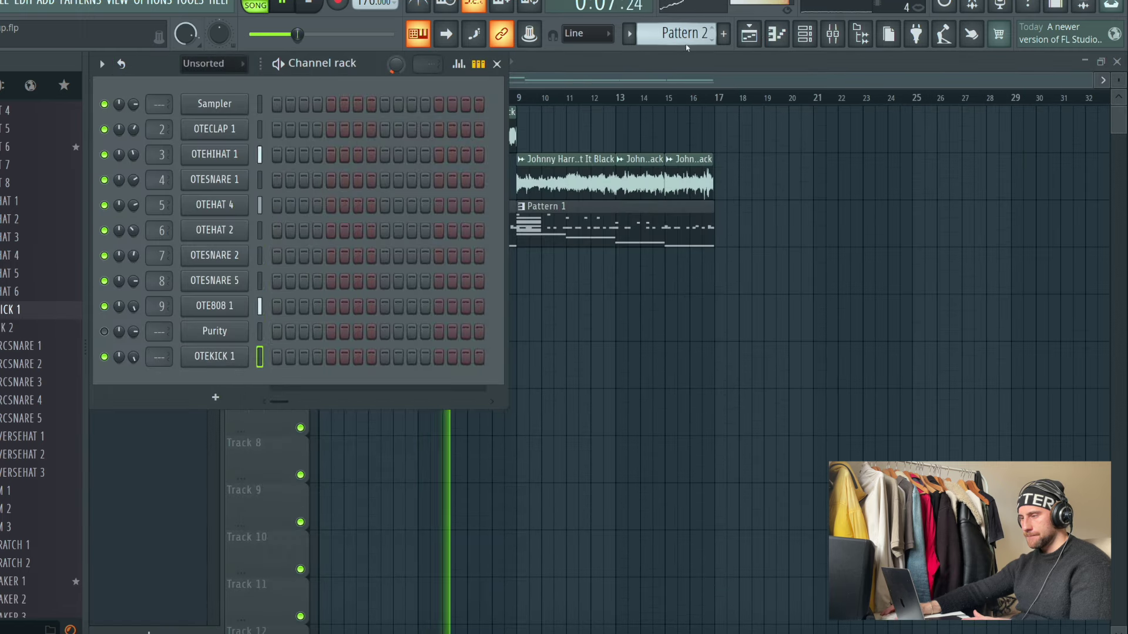
right_click(222, 352)
click(443, 388)
key(F6)
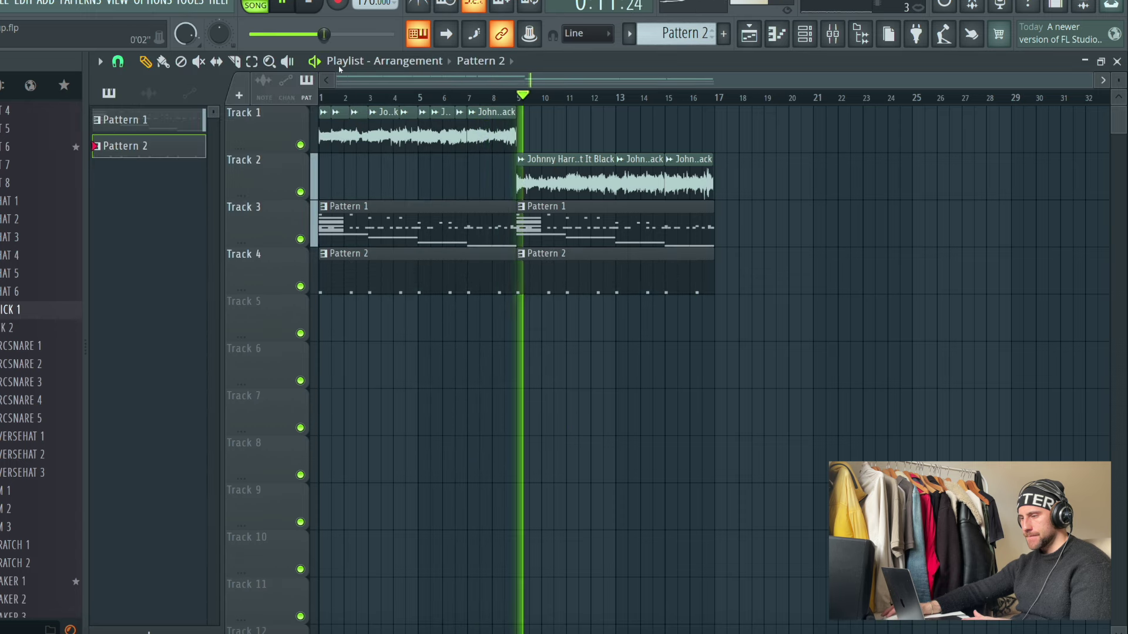
Step: Duplicate the sample, Pattern 1 and Pattern 2 clips of bars 9 to 16 so the copies start at bar 17
drag(775, 171, 558, 356)
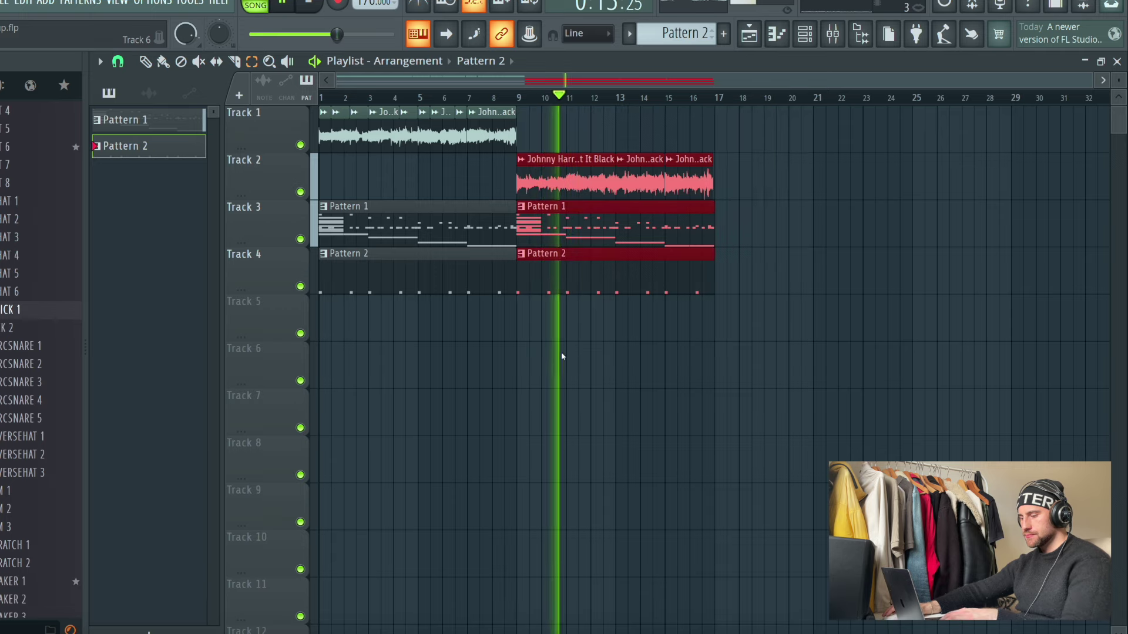
key(ctrl+b)
scroll(720, 98, up, 3)
scroll(720, 98, down, 4)
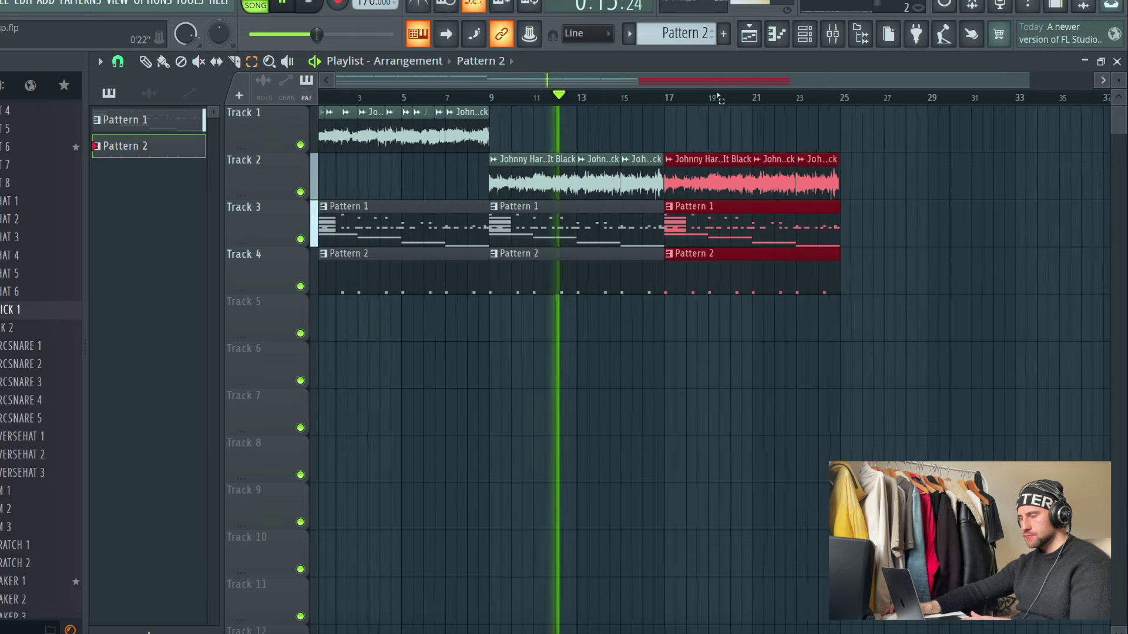
Step: Stop playback and shift all playlist clips 24 bars forward so the arrangement starts at bar 25
drag(857, 432, 315, 105)
key(space)
drag(381, 276, 838, 262)
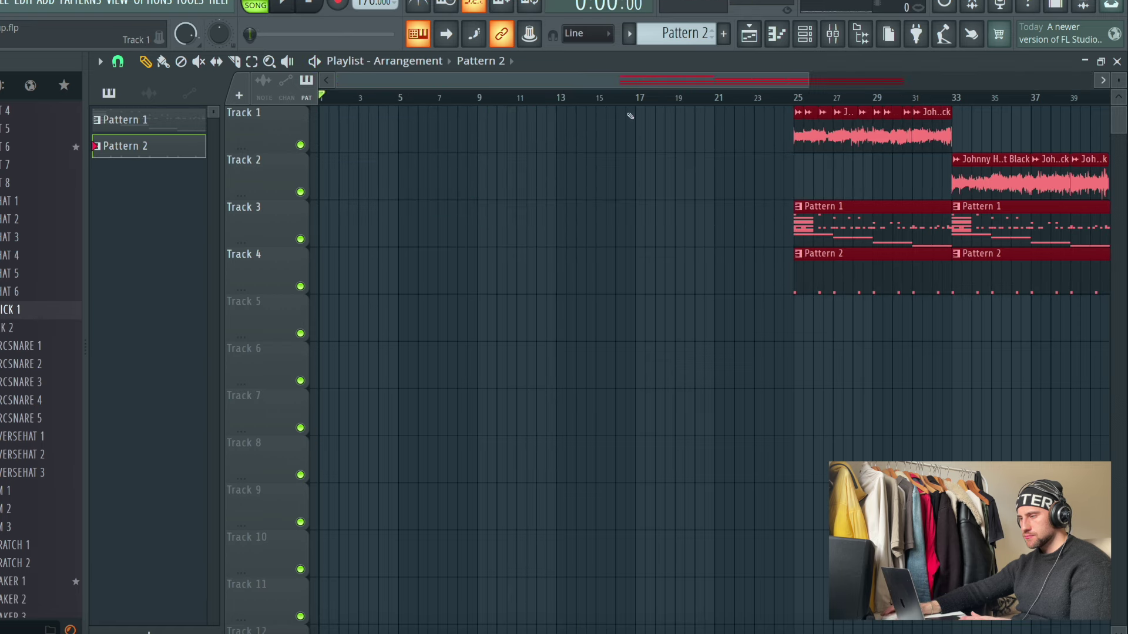
Step: Fill bars 1 to 24 with three copies of the eight-bar Track 1 sample section and its Pattern 1 and Pattern 2 clips
scroll(630, 116, down, 2)
click(423, 260)
drag(490, 159, 696, 291)
drag(707, 340, 599, 136)
drag(804, 258, 576, 313)
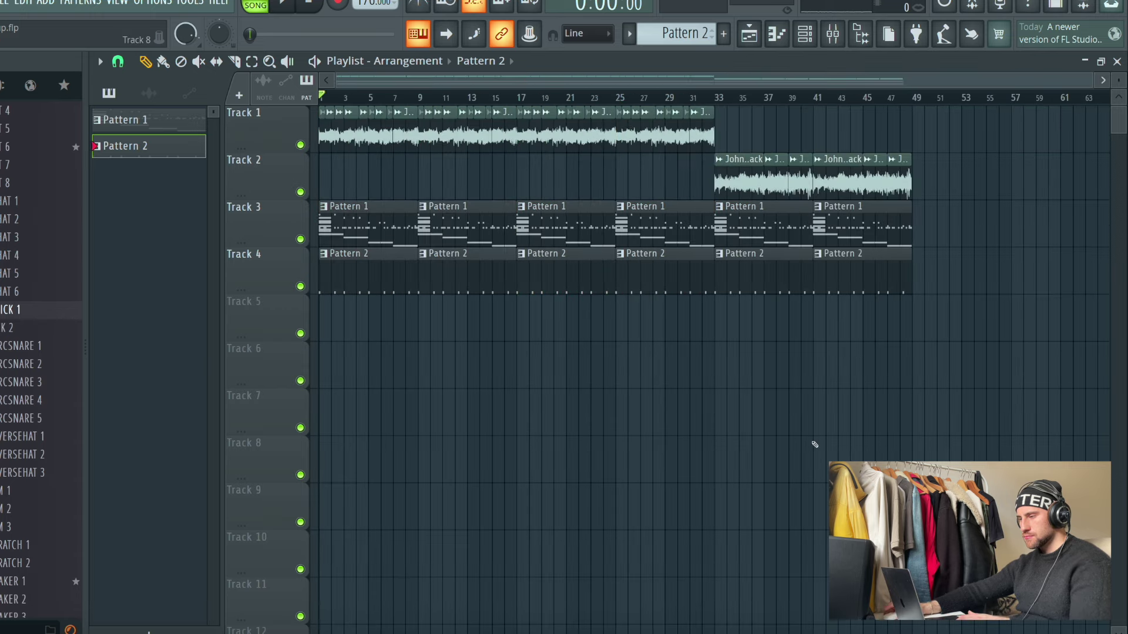
Step: Delete the four Pattern 2 clips on Track 4 under the Track 1 sample section in bars 1 to 32
right_click(677, 286)
right_click(582, 284)
right_click(481, 283)
right_click(381, 282)
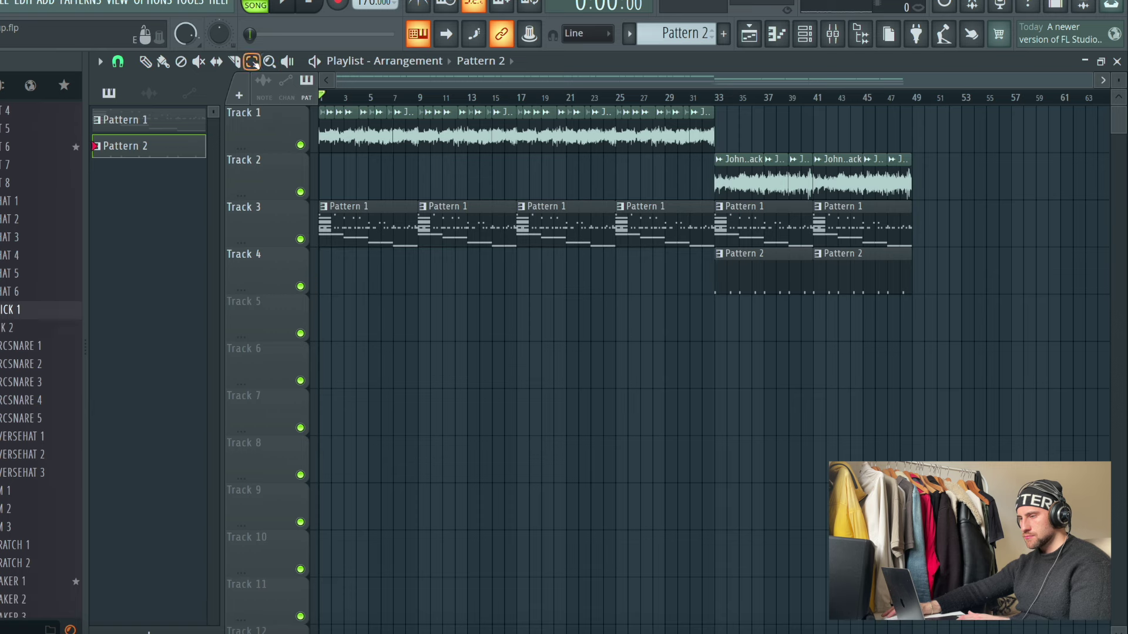
Step: Shift the whole arrangement eight bars forward so it starts at bar 9
key(ctrl+a)
drag(391, 228, 490, 228)
click(896, 165)
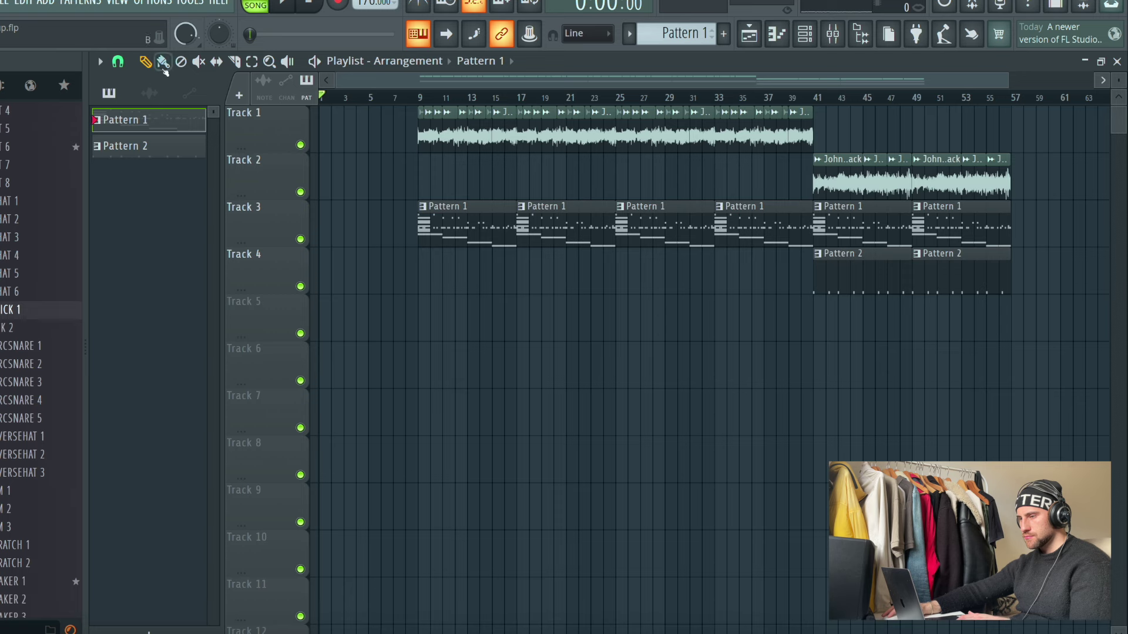
Step: Copy the last eight-bar section to bar 1 and delete its Pattern 1 and Pattern 2 clips, leaving only the Track 2 sample as intro
drag(937, 169, 999, 390)
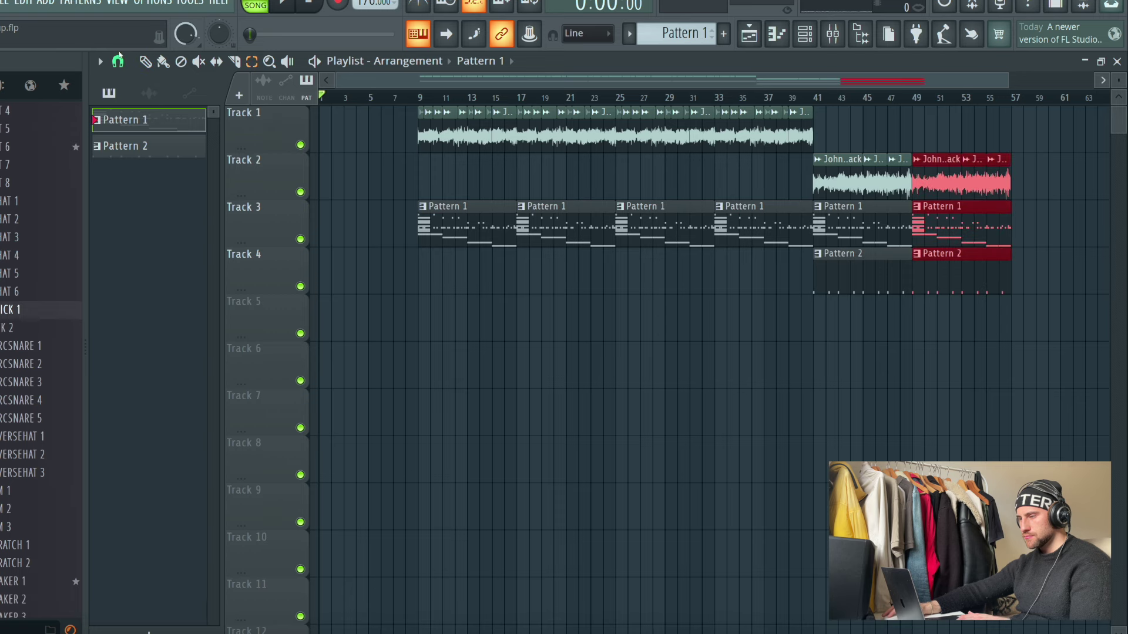
key(ctrl+b)
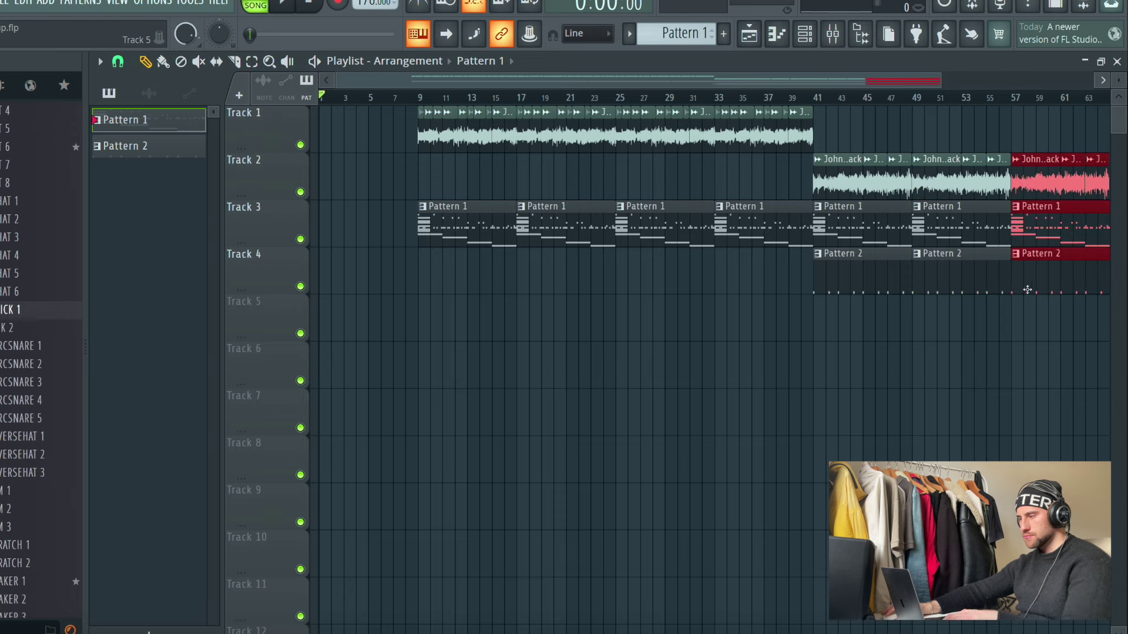
drag(1045, 258, 9, 254)
right_click(339, 280)
right_click(379, 245)
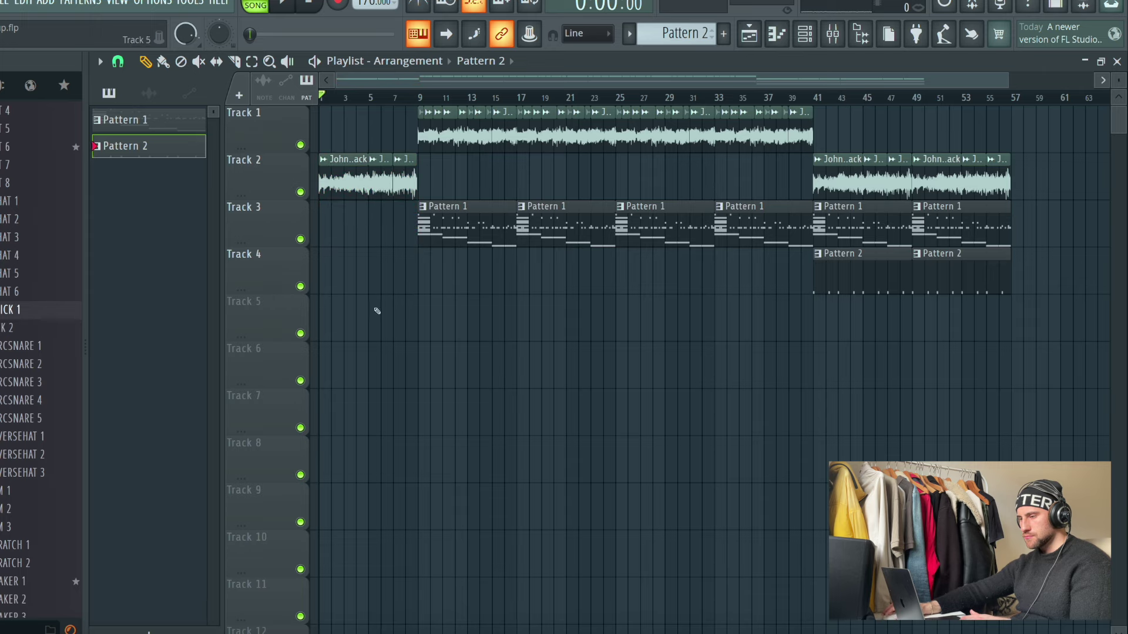
Step: Duplicate all clips of bars 9 to 56 so the copies start at bar 57, and deselect them
scroll(409, 99, down, 2)
drag(994, 144, 413, 337)
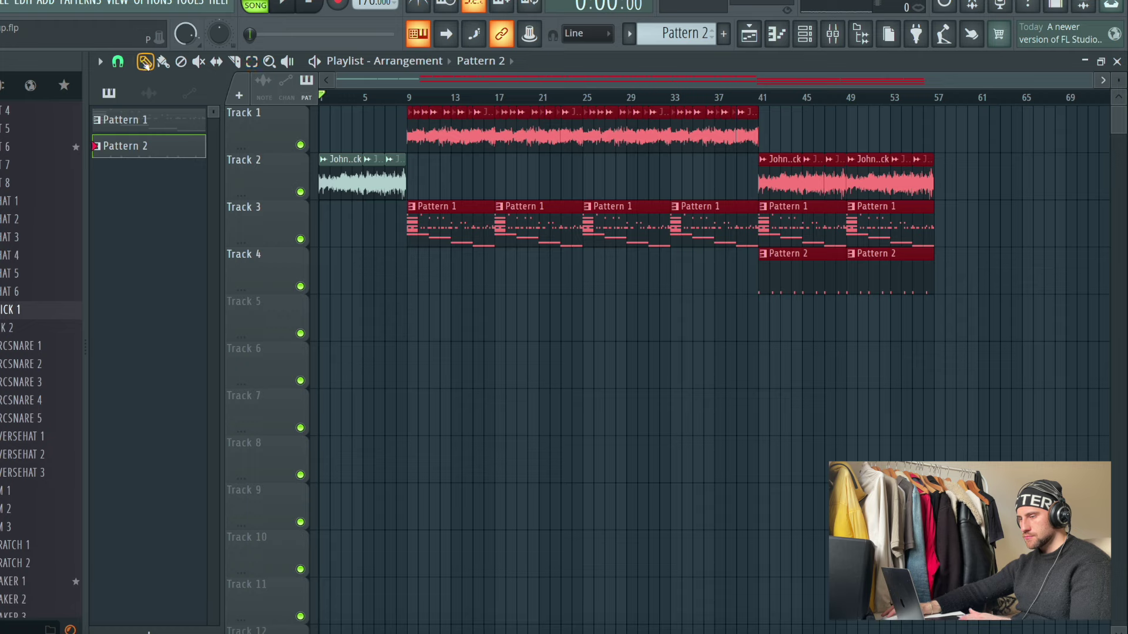
key(ctrl+b)
scroll(512, 99, up, 2)
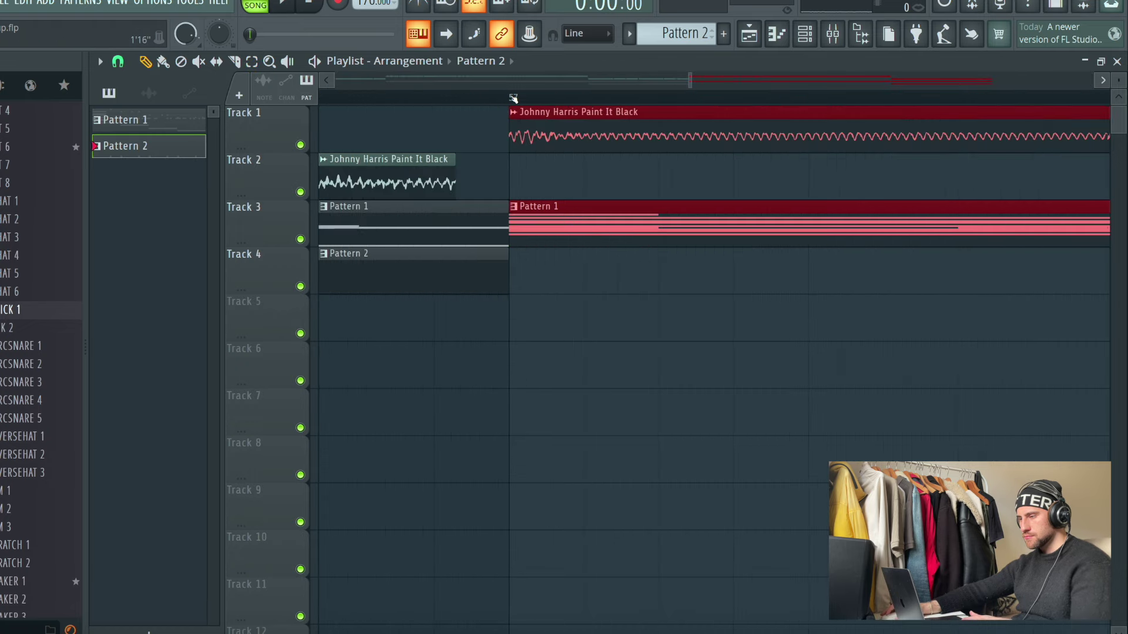
scroll(513, 99, down, 5)
click(819, 428)
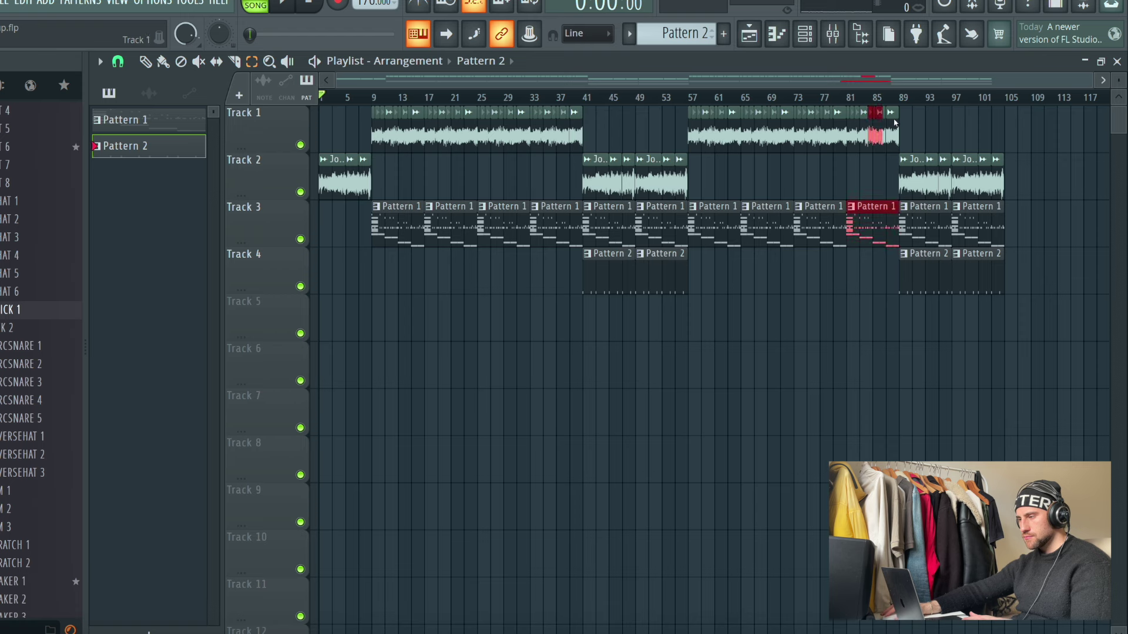
Step: Copy the eight-bar section at bar 81 to bar 105 and delete its Pattern 1 clip, leaving only the Track 1 sample as outro
drag(852, 274, 851, 276)
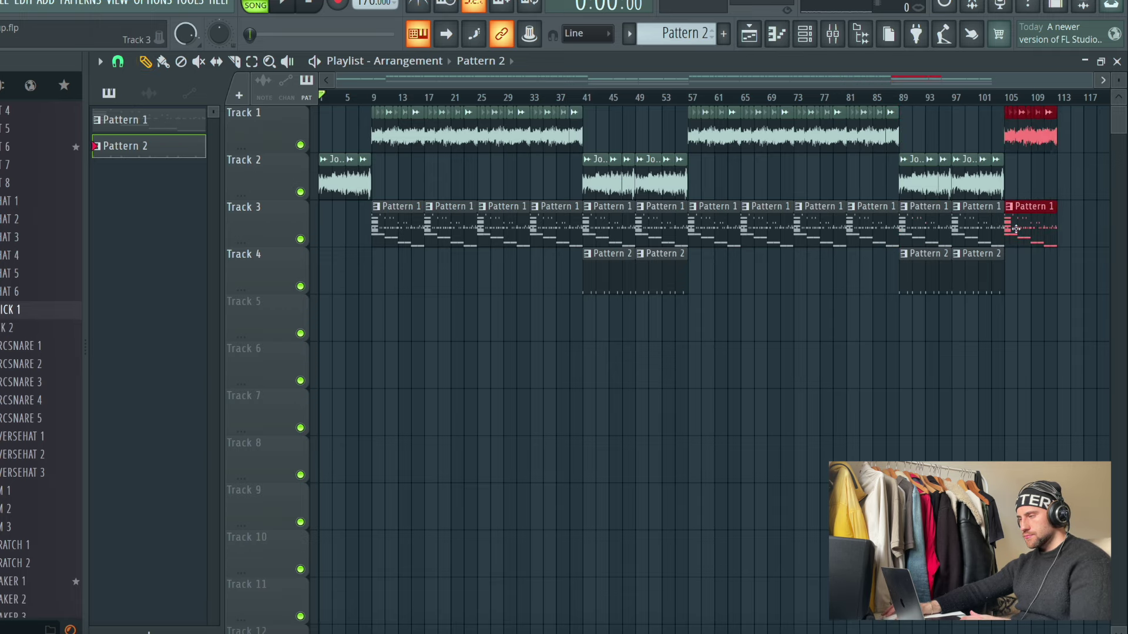
scroll(1023, 80, up, 6)
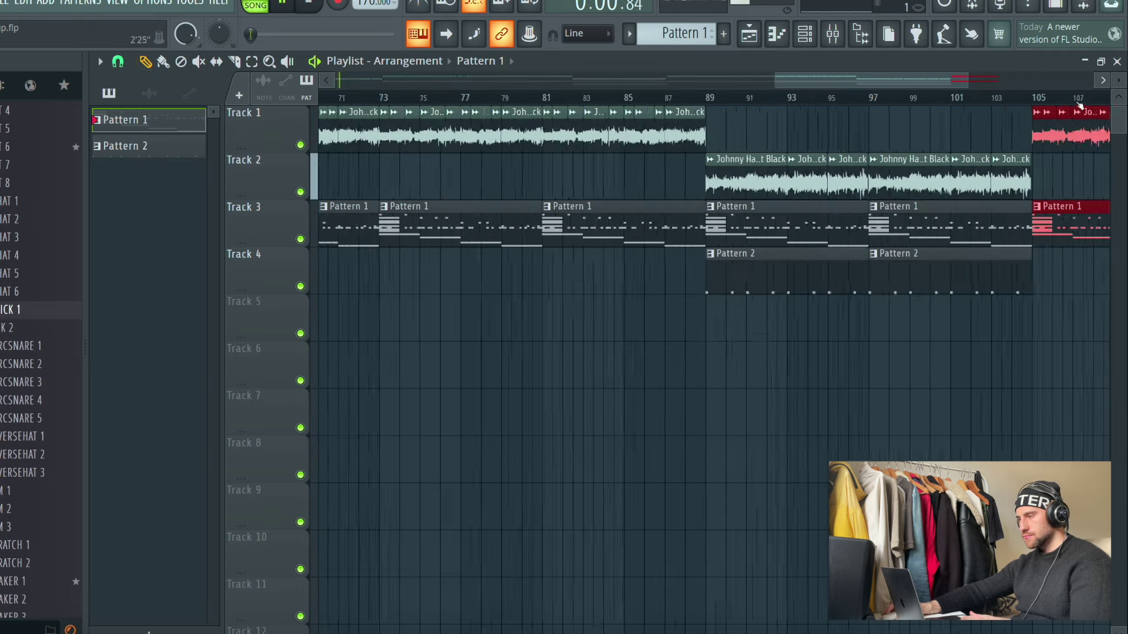
scroll(580, 97, up, 3)
scroll(580, 97, down, 4)
click(921, 360)
right_click(738, 229)
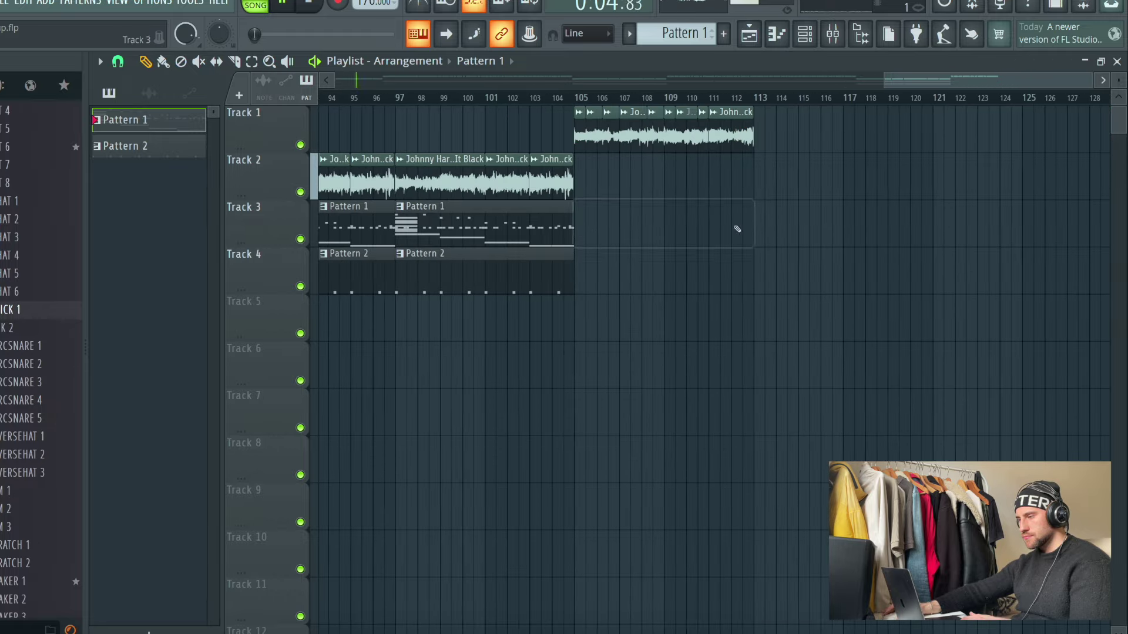
scroll(769, 108, down, 5)
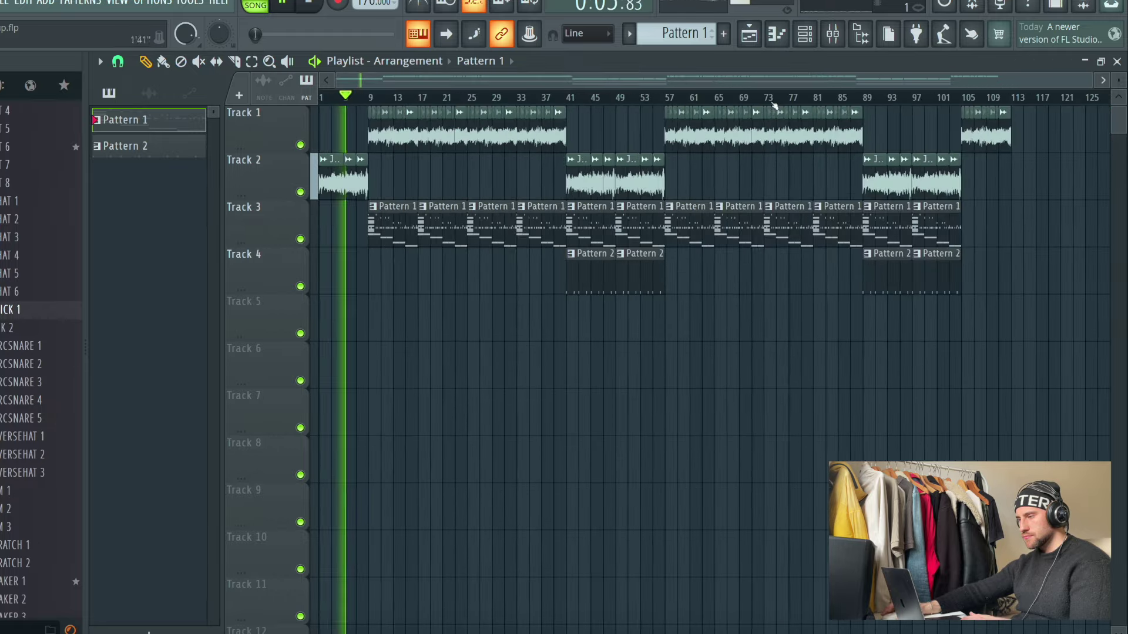
Step: Load ValhallaVintageVerb in slot 2 of mixer Insert 1
click(833, 34)
click(946, 141)
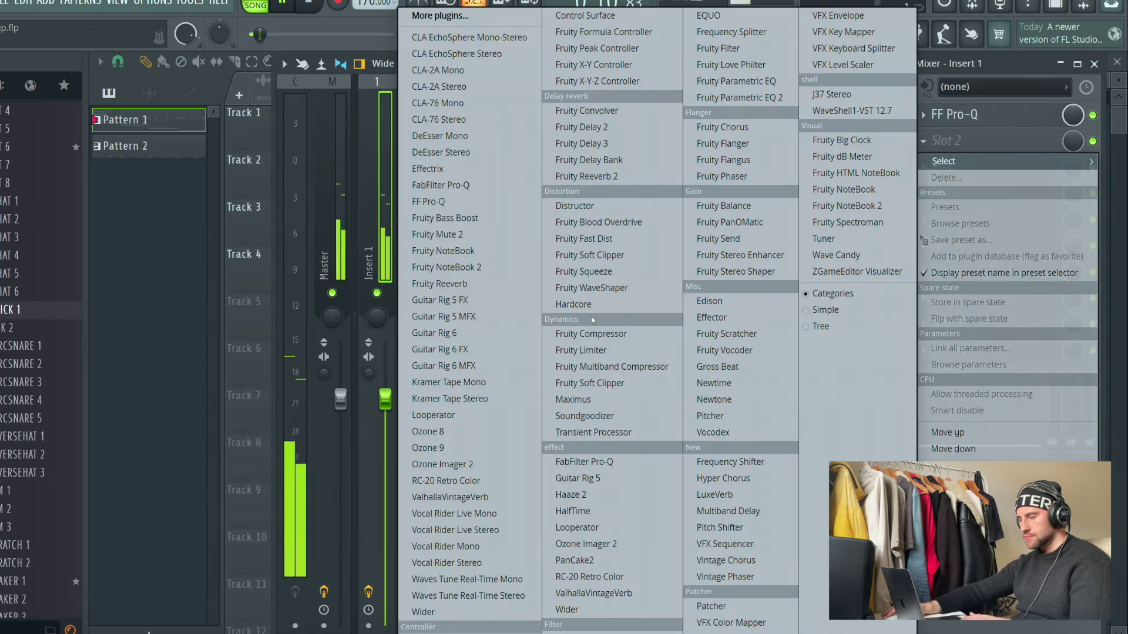
click(431, 202)
click(951, 141)
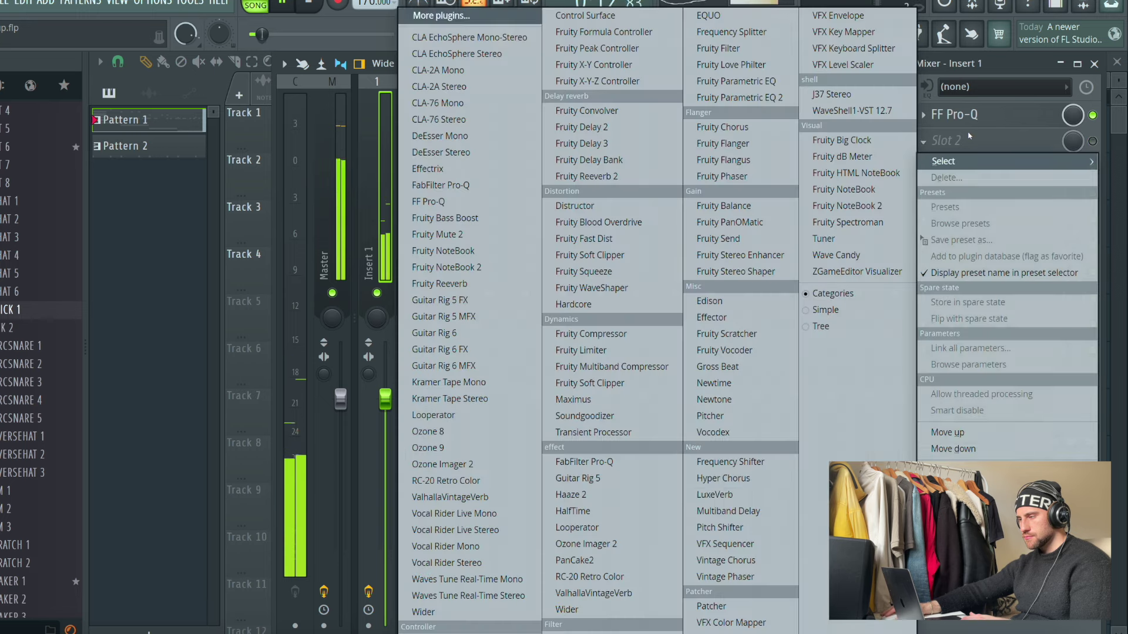
click(620, 584)
Step: Set the reverb's mix to 10.3 %, HighCut to 4160 Hz and LowCut to 350 Hz, and enable its effect slot
drag(85, 255, 92, 418)
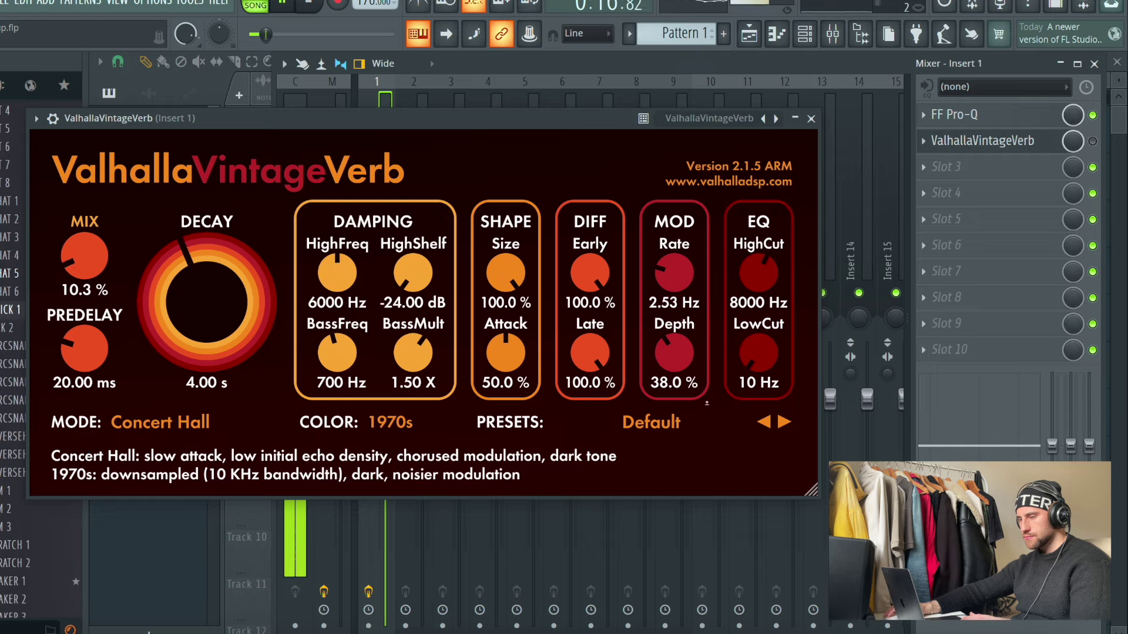
drag(781, 328, 771, 300)
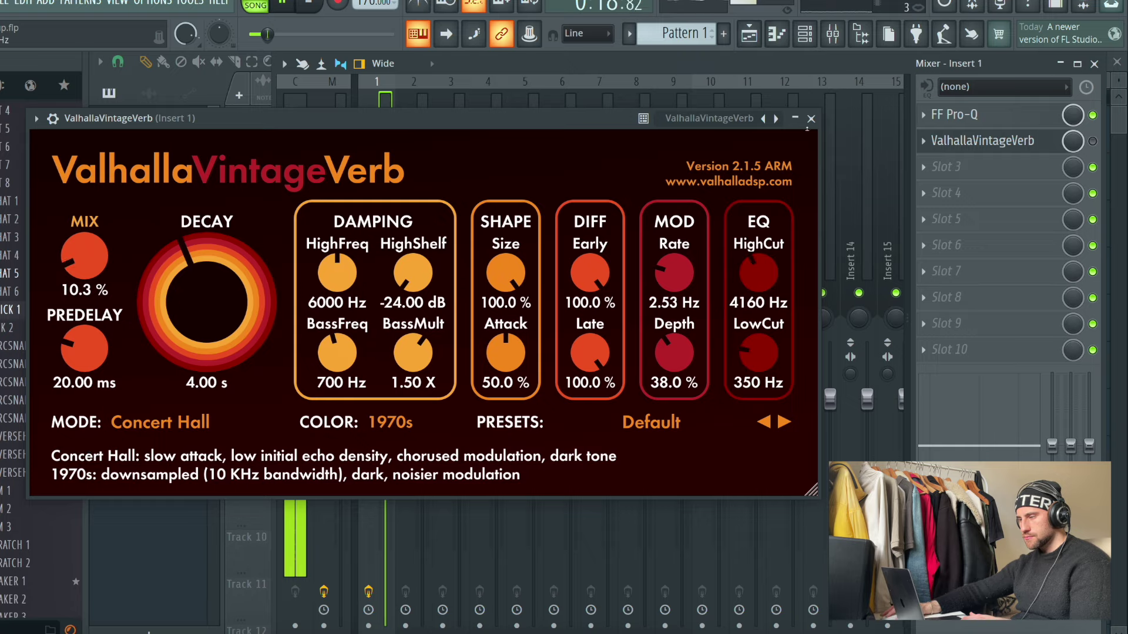
click(810, 118)
click(1092, 141)
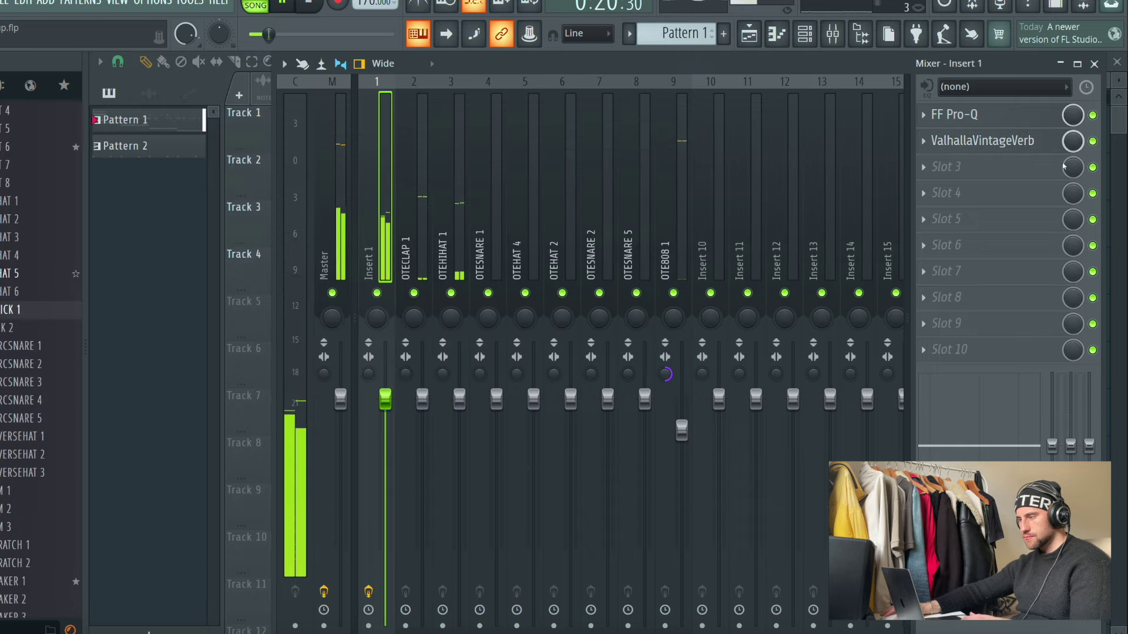
Step: Load RC-20 Retro Color in slot 3 of Insert 1 with the Vinyl 2 preset and reduce its magnitude to 25 %
click(975, 169)
click(611, 568)
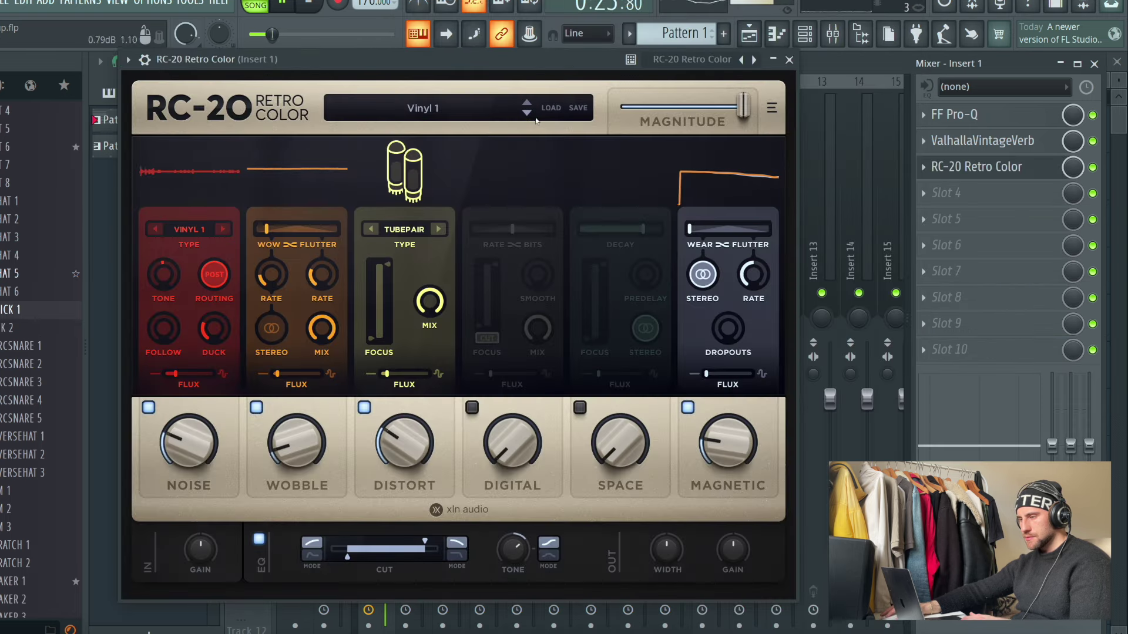
click(526, 113)
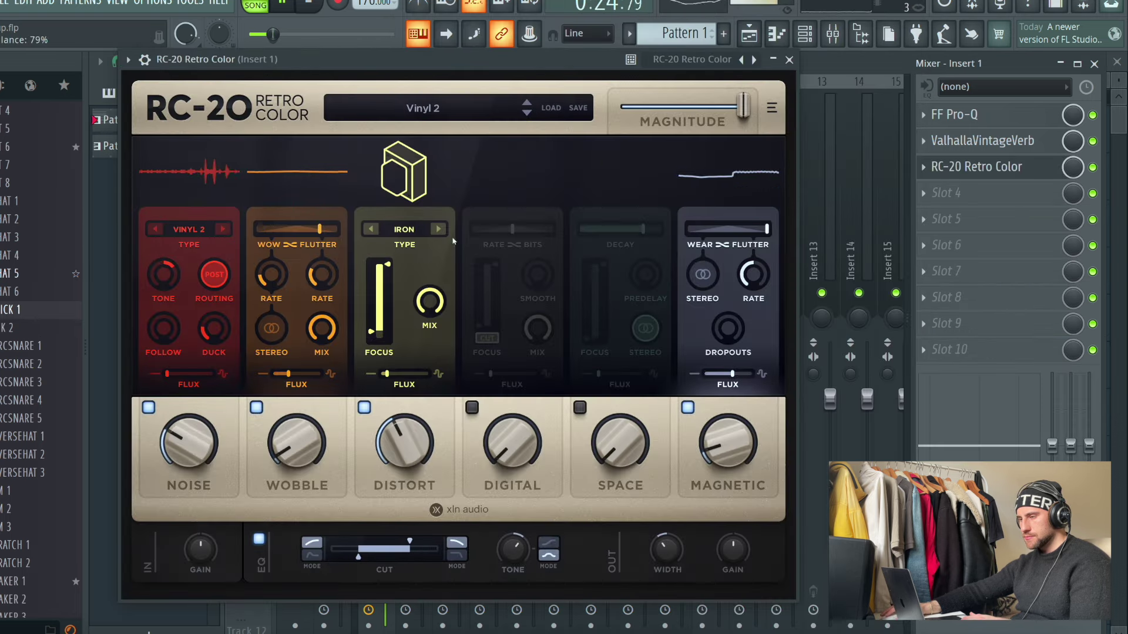
drag(743, 107, 624, 122)
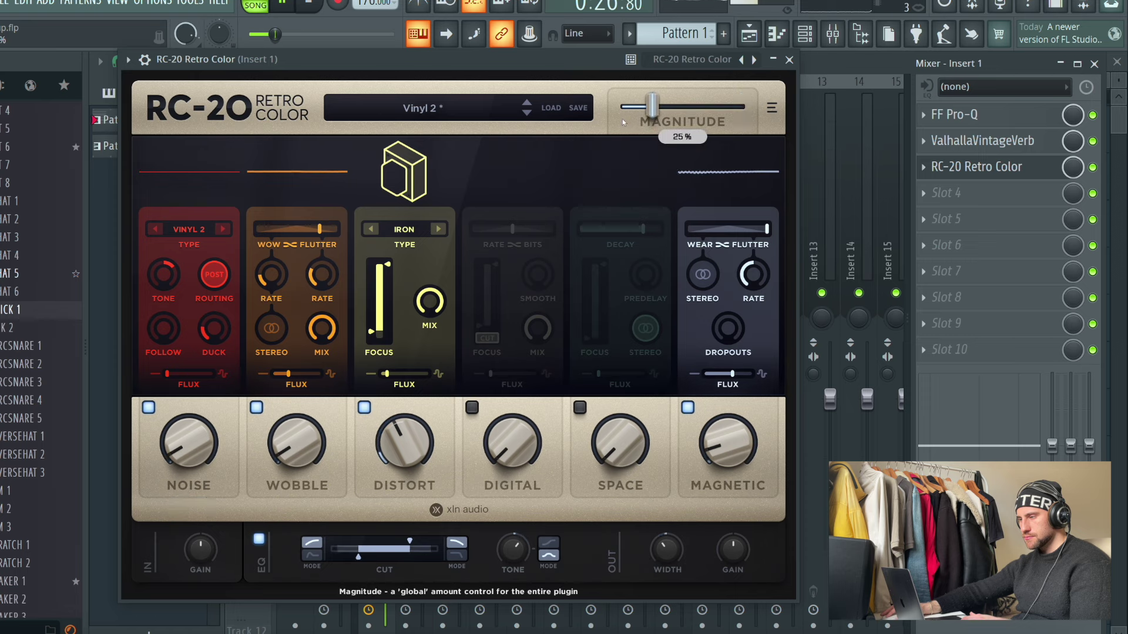
click(789, 60)
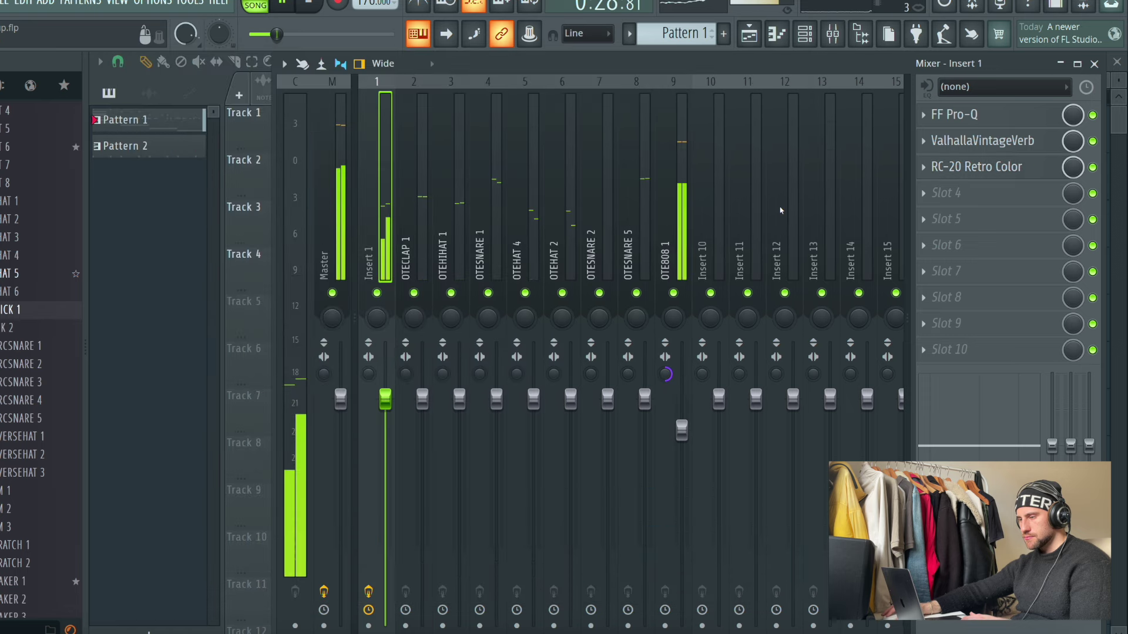
Step: Move the OTE808 1 notes from Pattern 1 into Pattern 3 and return to the playlist
click(749, 33)
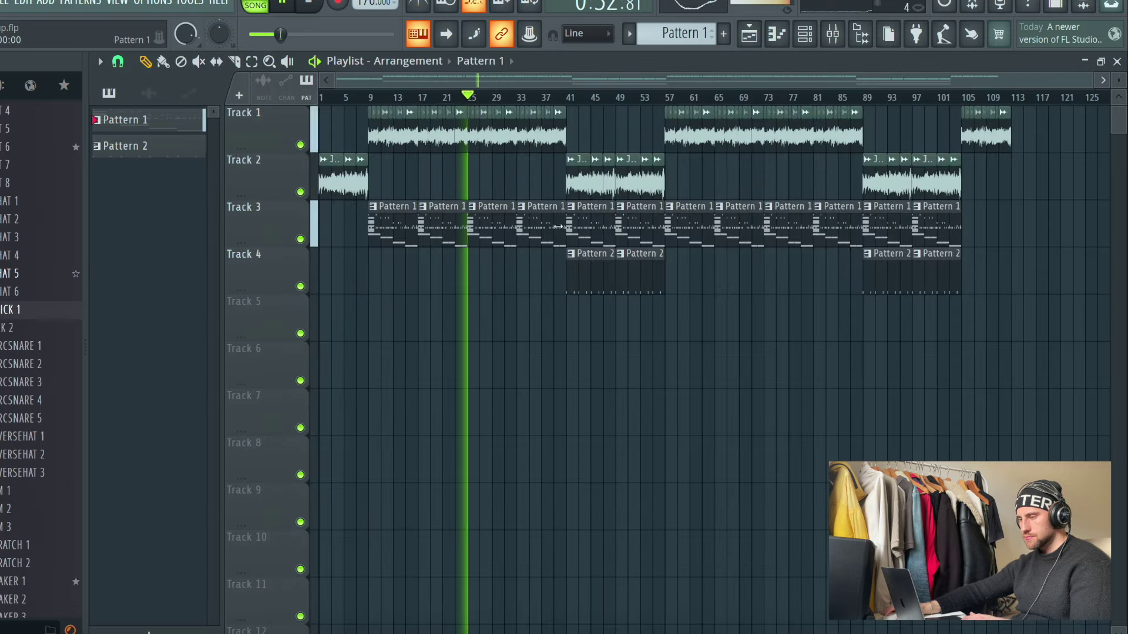
key(F6)
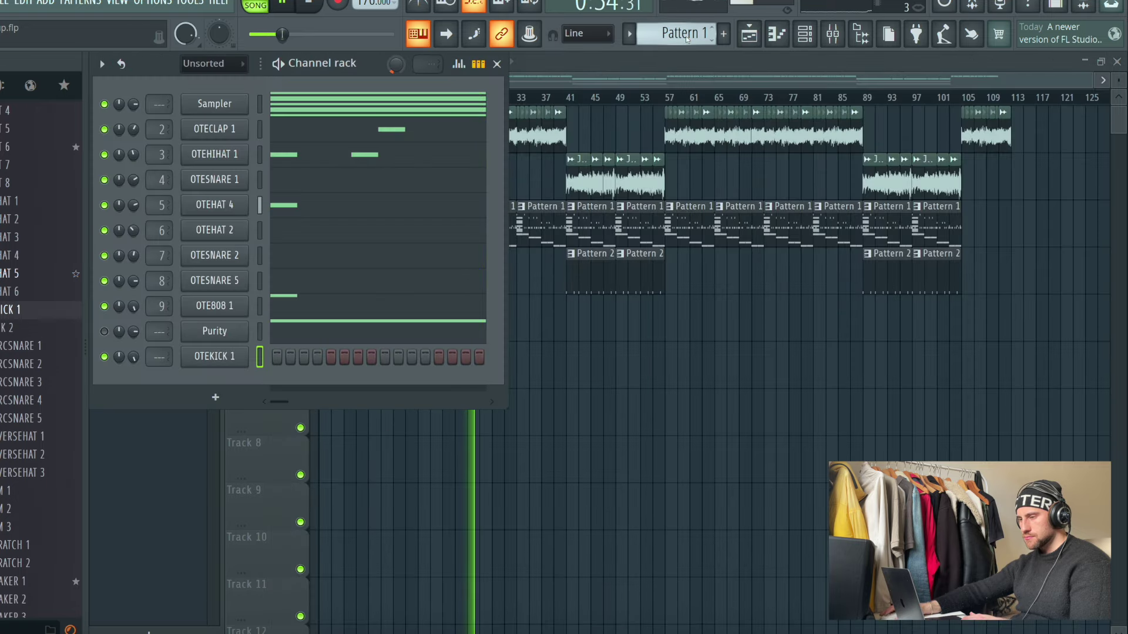
right_click(300, 299)
click(415, 300)
scroll(693, 29, down, 1)
scroll(693, 30, down, 1)
right_click(323, 302)
click(414, 337)
key(F6)
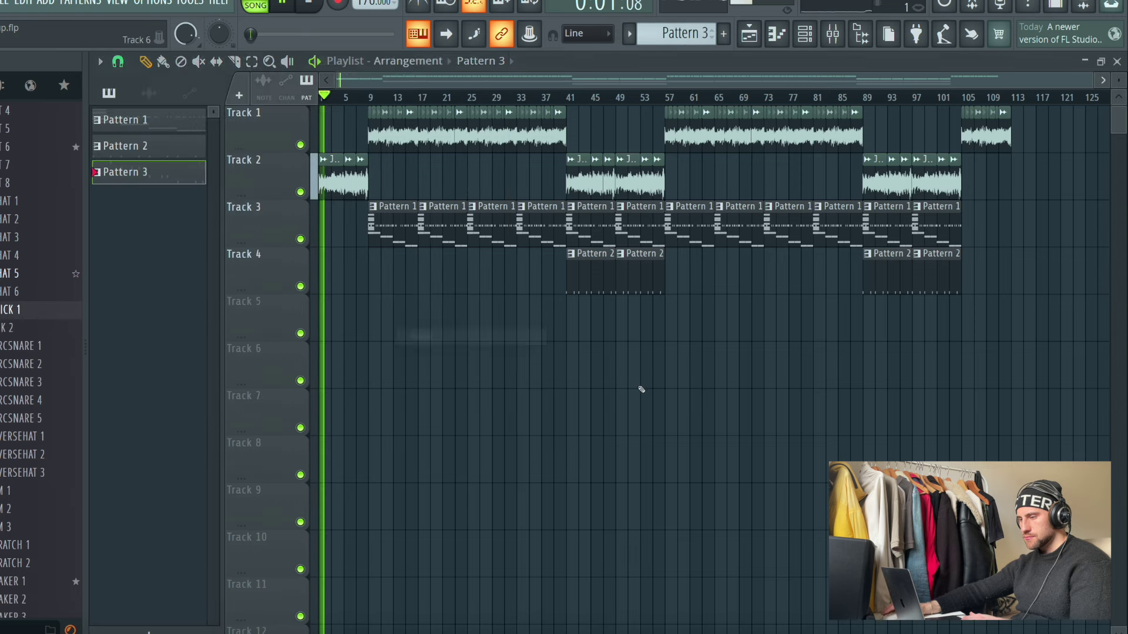
Step: Place Pattern 3 clips on Track 5 at bars 9, 17, 25, 41 and 49, leaving bars 33 to 40 empty
click(376, 318)
click(423, 317)
click(520, 317)
drag(523, 320, 474, 320)
click(573, 320)
click(658, 323)
drag(649, 332, 612, 336)
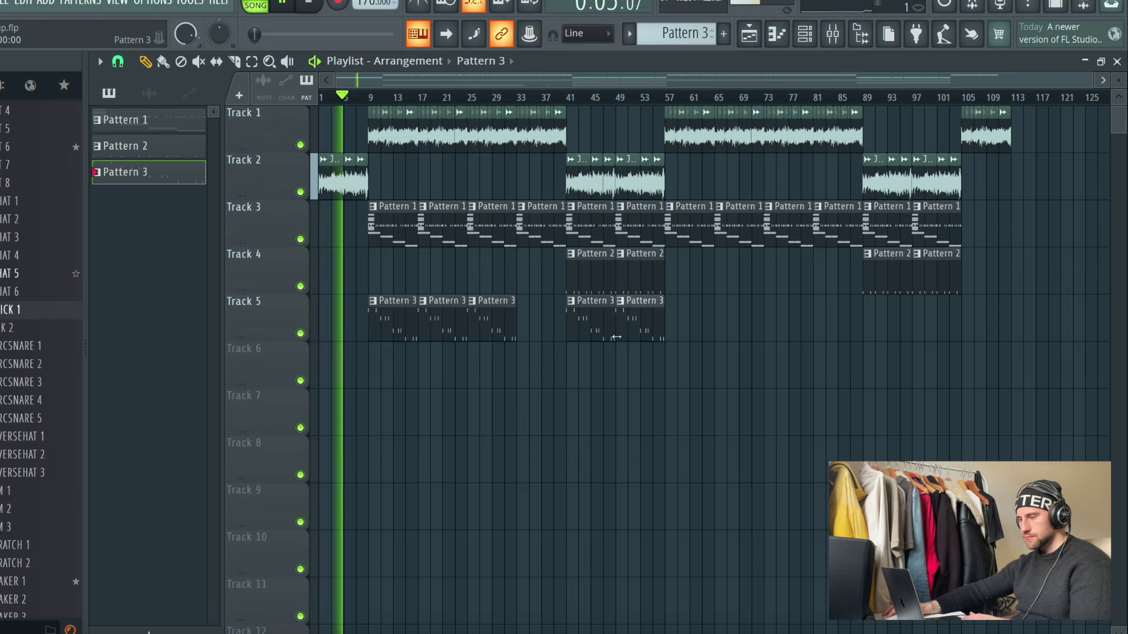
Step: Place Pattern 3 clips on Track 5 at bars 57, 65 and 73 and under the last two Pattern 1 clips
click(711, 320)
mouse_move(740, 323)
mouse_down()
mouse_move(700, 325)
mouse_move(720, 325)
mouse_up()
click(734, 320)
click(798, 321)
drag(799, 322, 769, 323)
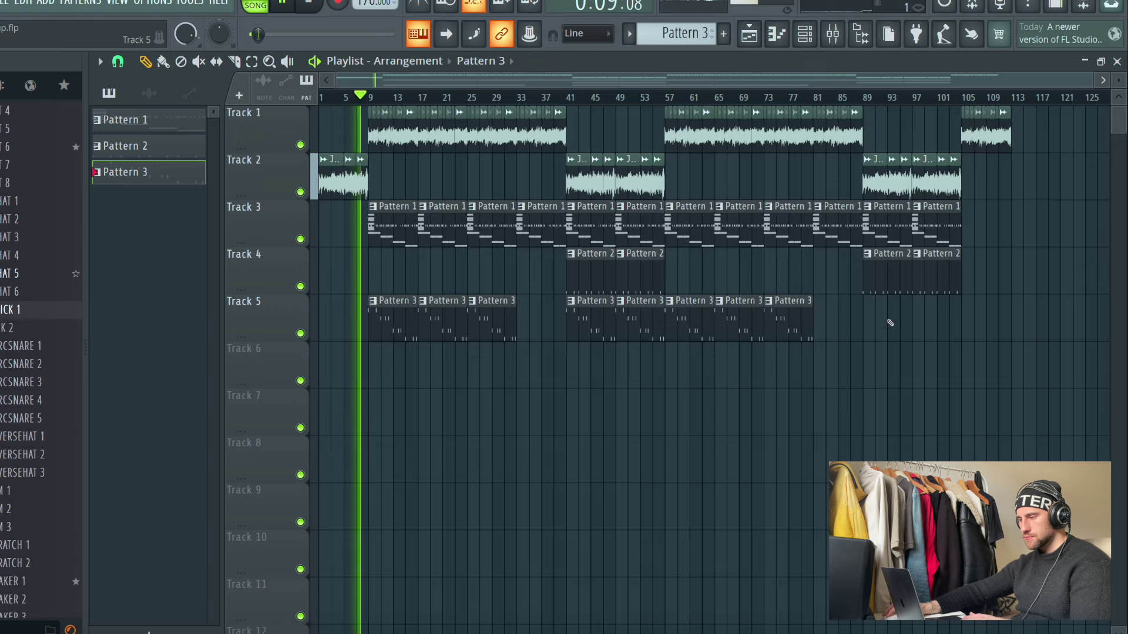
click(876, 327)
click(913, 329)
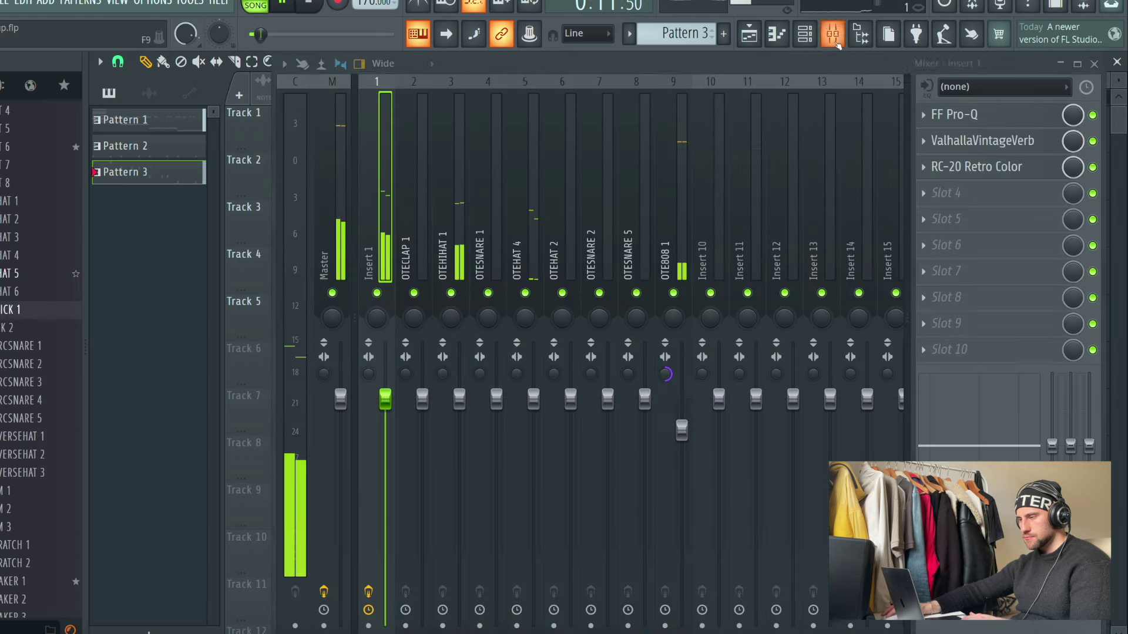
Step: Load FF Pro-Q in slot 2 of the Master, with a low-shelf cut of about 0.7 dB near 22 Hz and a slight high-end adjustment
key(F9)
click(946, 141)
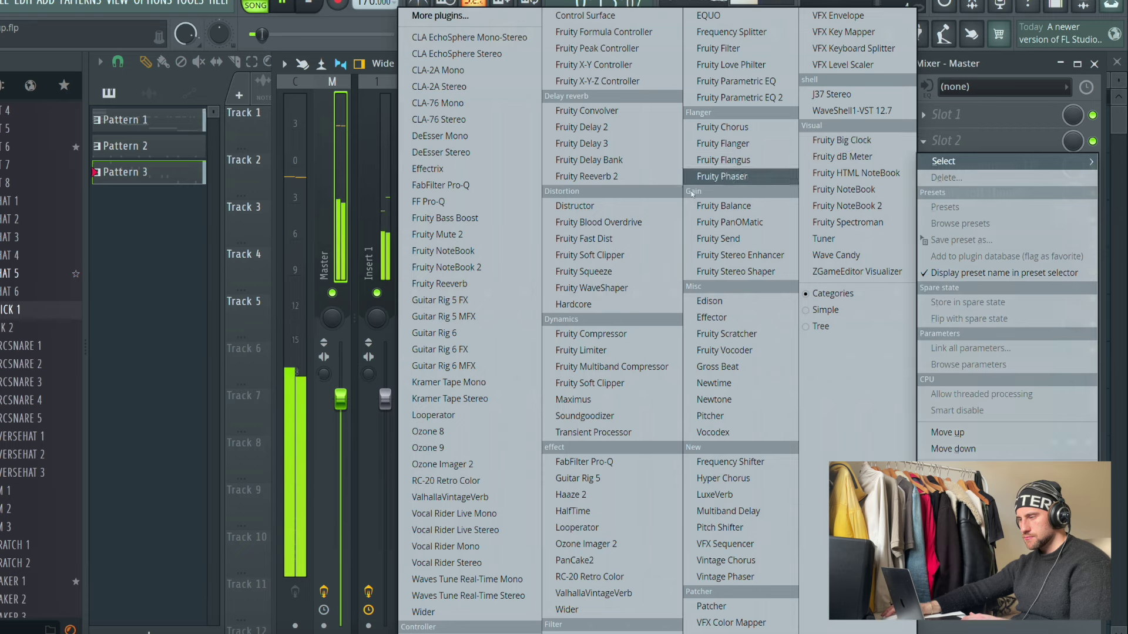
click(414, 202)
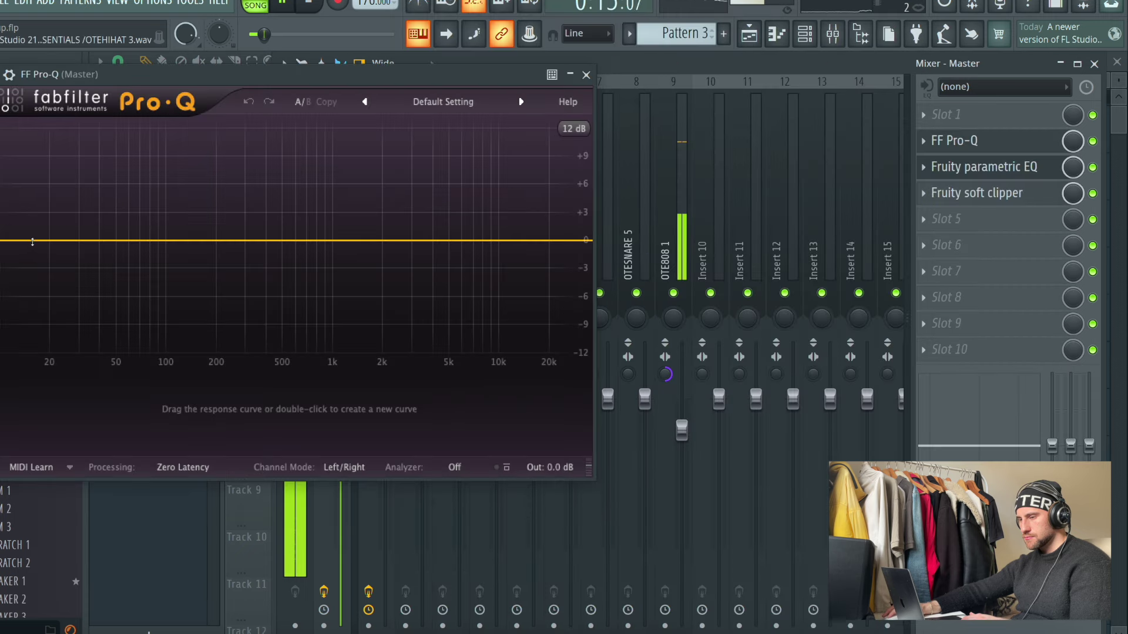
drag(42, 241, 50, 249)
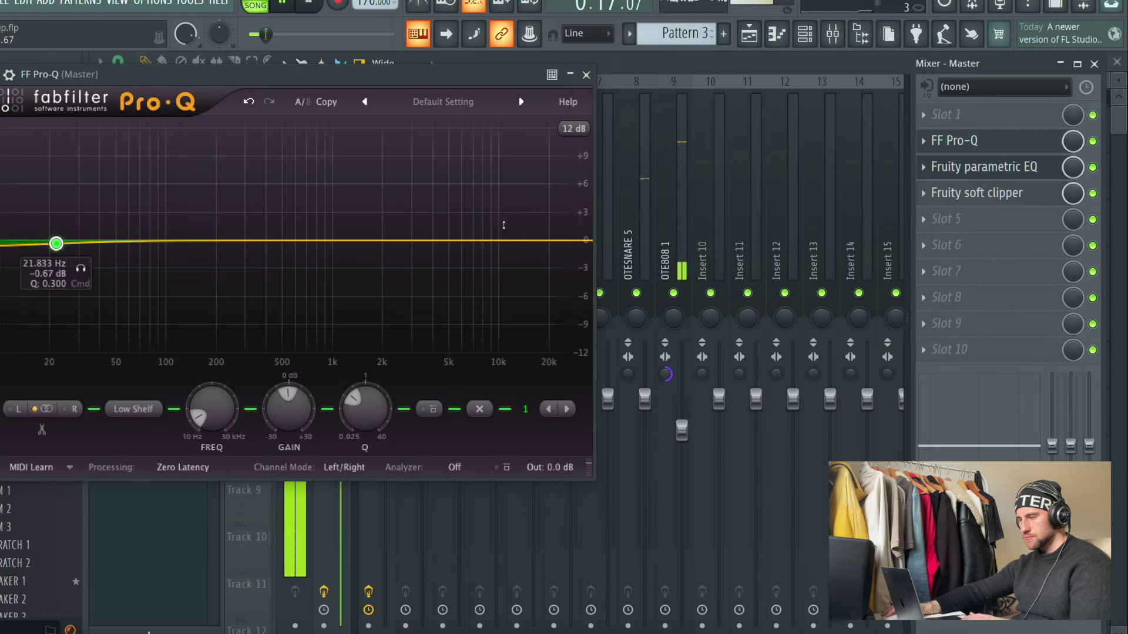
drag(512, 239, 508, 237)
click(585, 75)
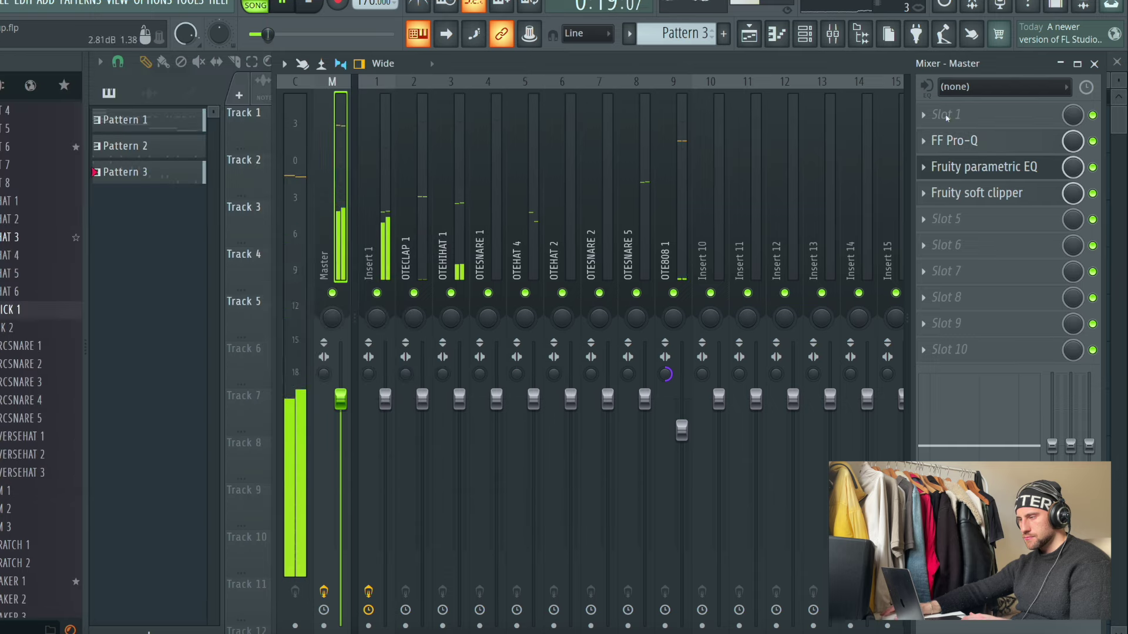
Step: Load Fruity Mute 2 in slot 1 of the Master and create an automation clip for its mix level
click(945, 114)
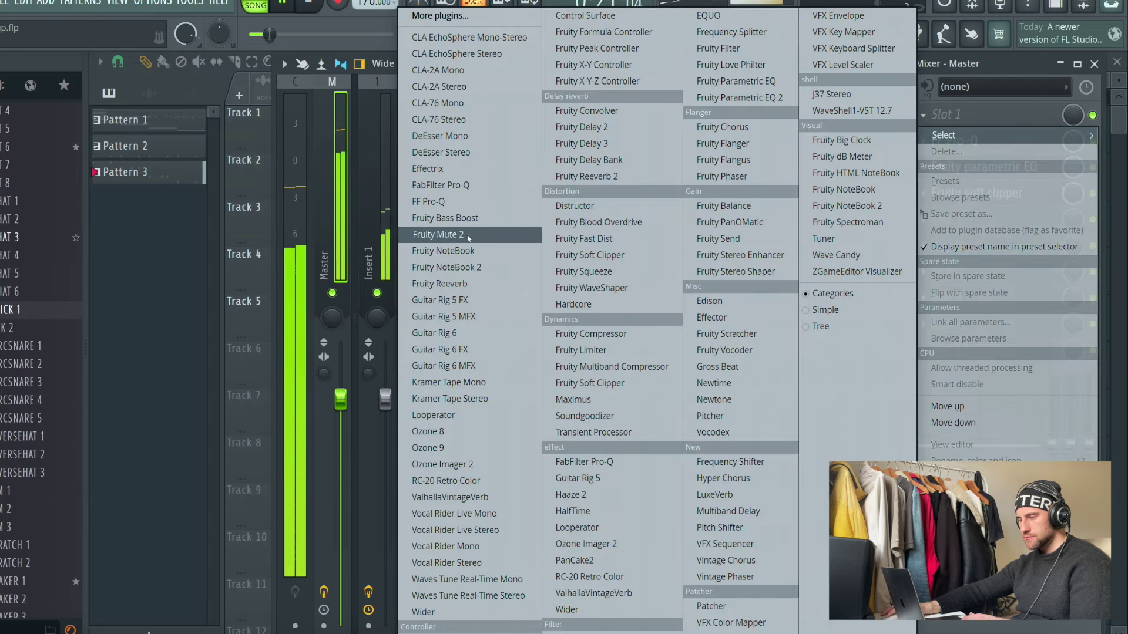
click(459, 236)
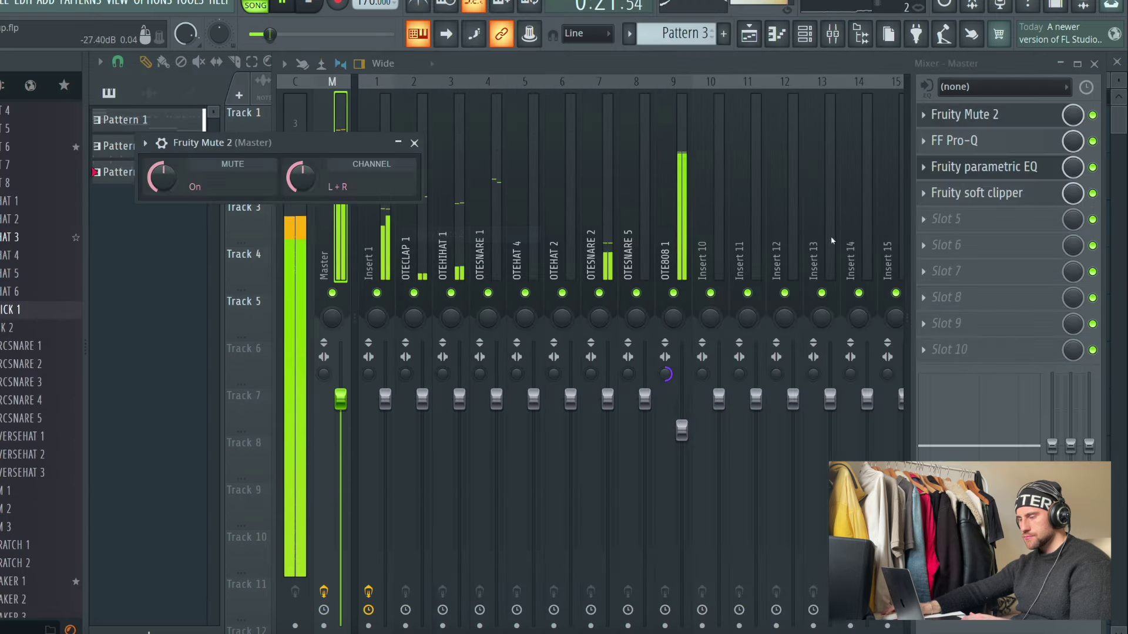
right_click(1060, 114)
click(1027, 208)
Step: Shape the Mute 2 mix level automation on Track 6 to fall to the minimum within about two bars and rise over the last two
click(755, 33)
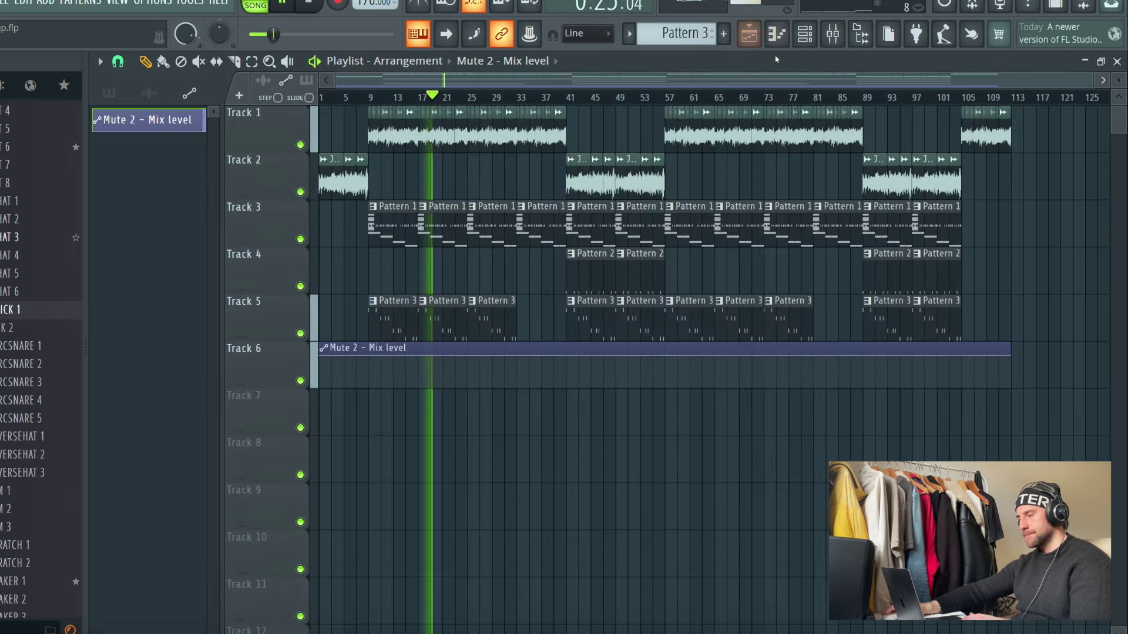
click(1002, 388)
drag(1004, 388, 999, 388)
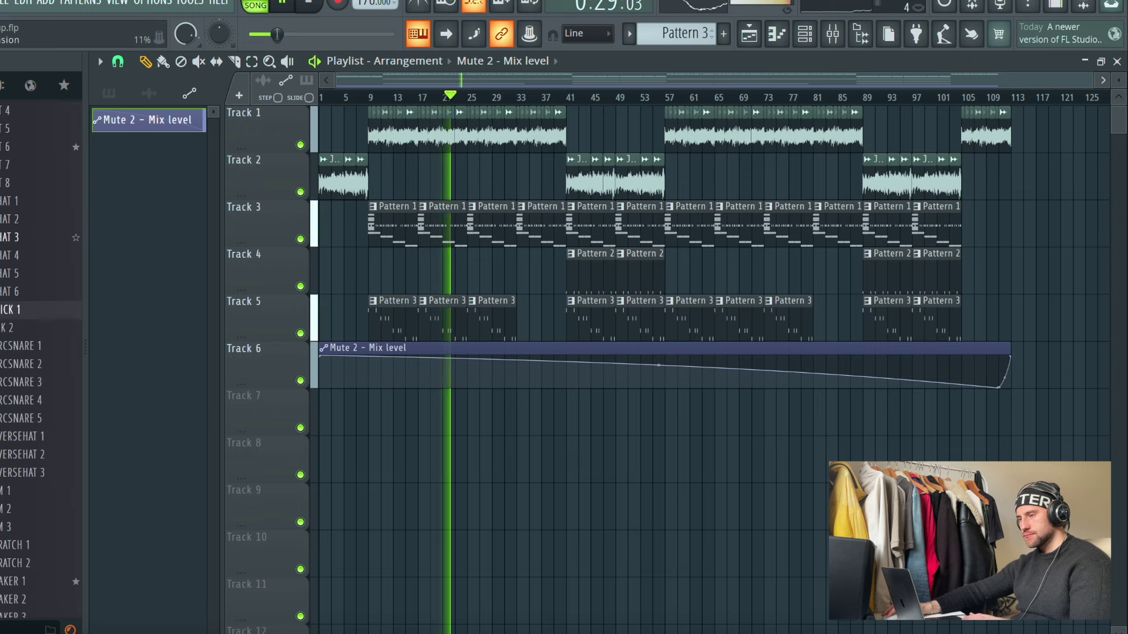
click(330, 388)
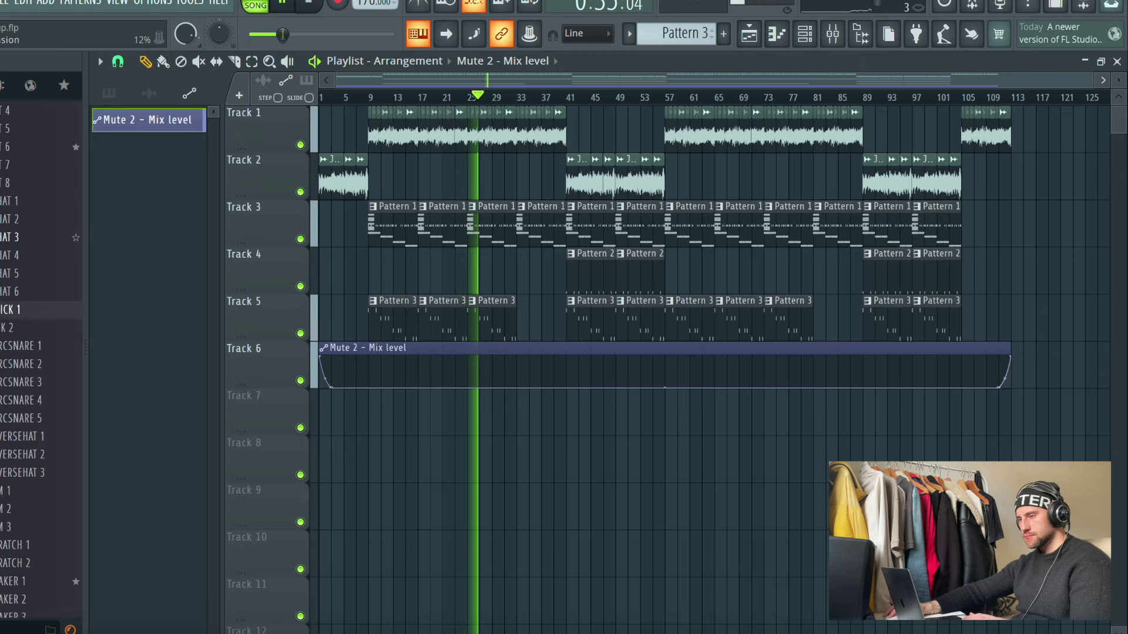
Step: Set the mute control of the Master's Fruity Mute 2 to Off, raise the OTECLAP 1 fader slightly, and return to the playlist
key(F9)
click(977, 116)
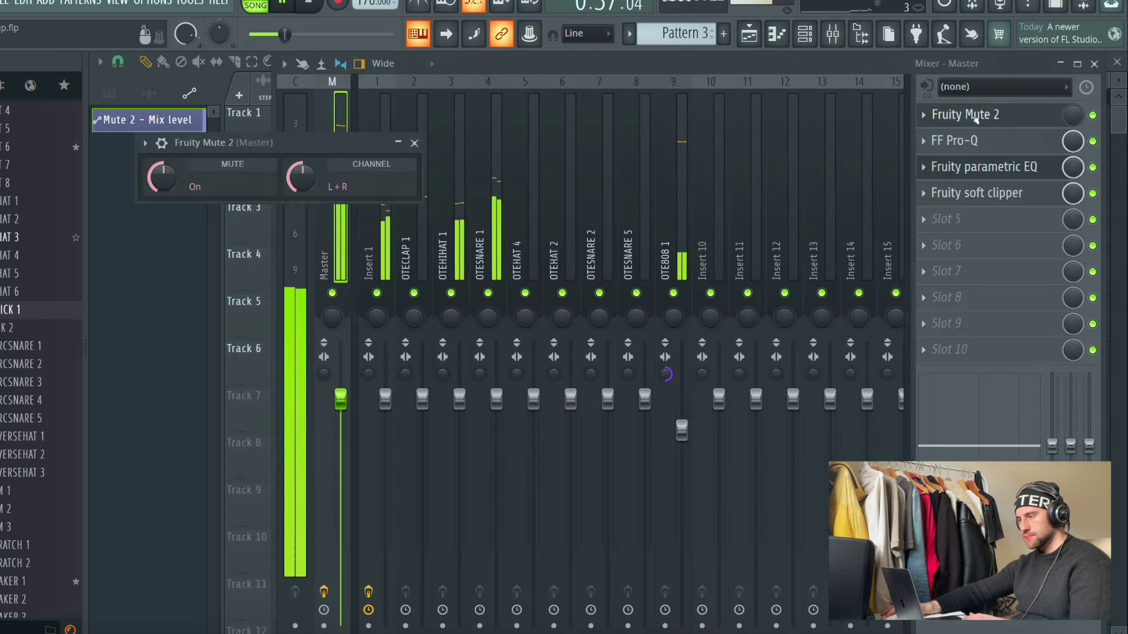
click(338, 112)
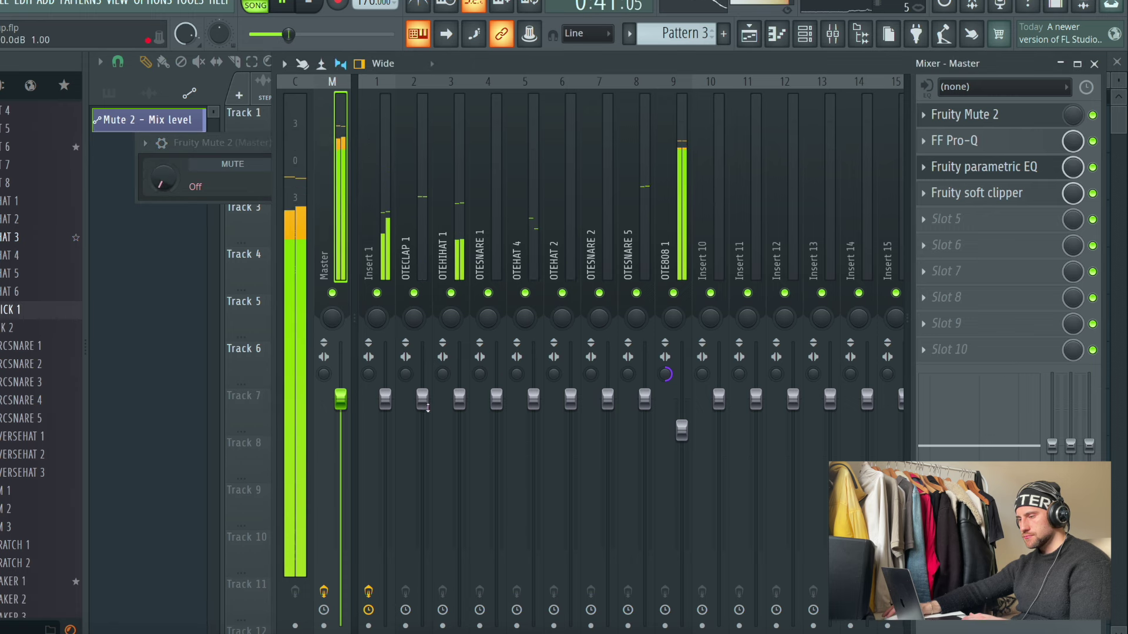
drag(427, 407, 424, 390)
click(750, 35)
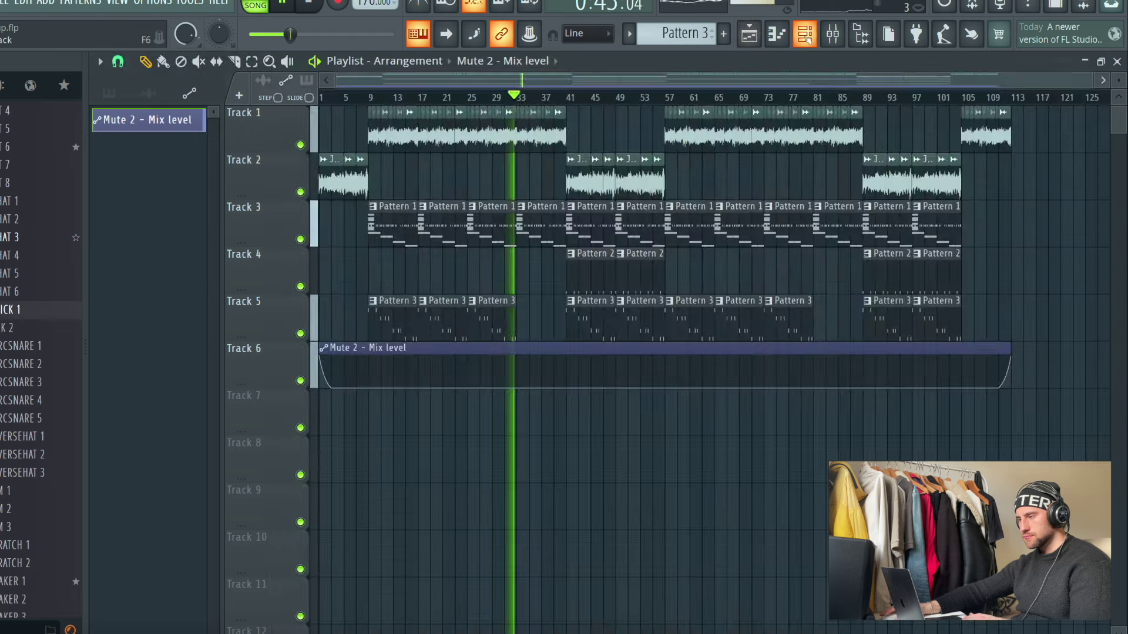
Step: Show the channel rack, browse to the drumkit vol. 1 folder and audition its cymbal samples
click(804, 34)
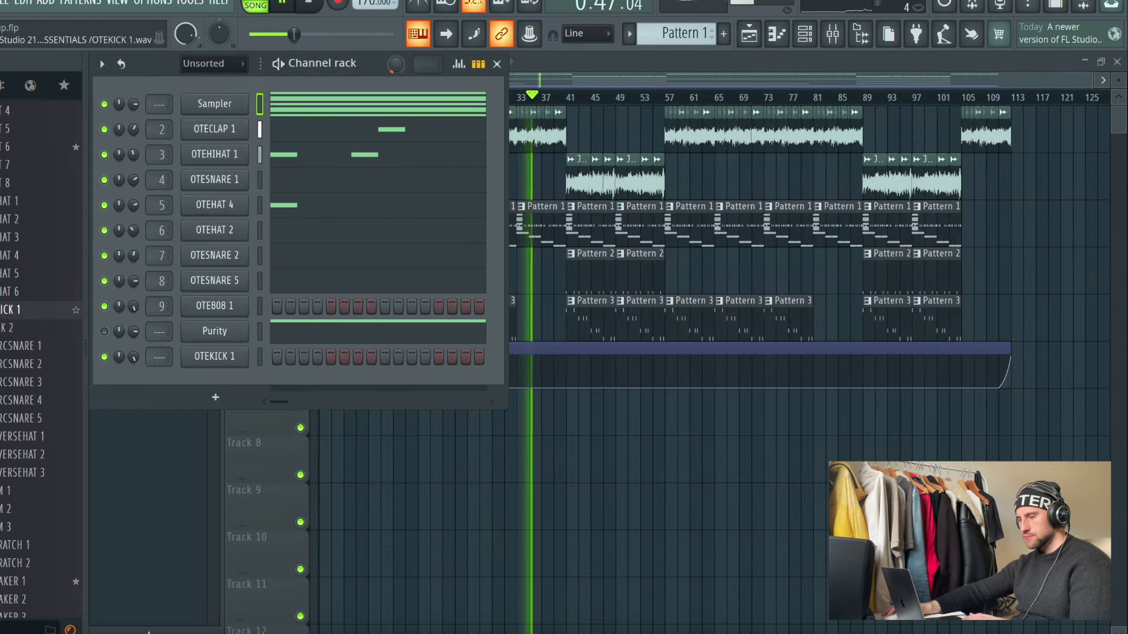
scroll(19, 323, up, 10)
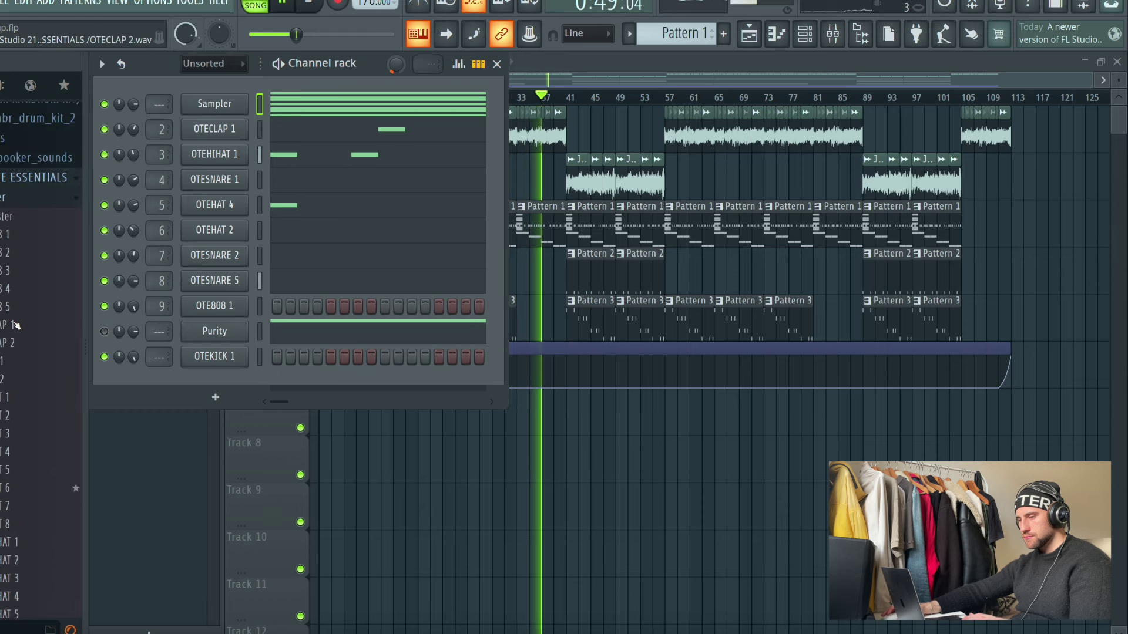
scroll(16, 325, up, 5)
click(28, 387)
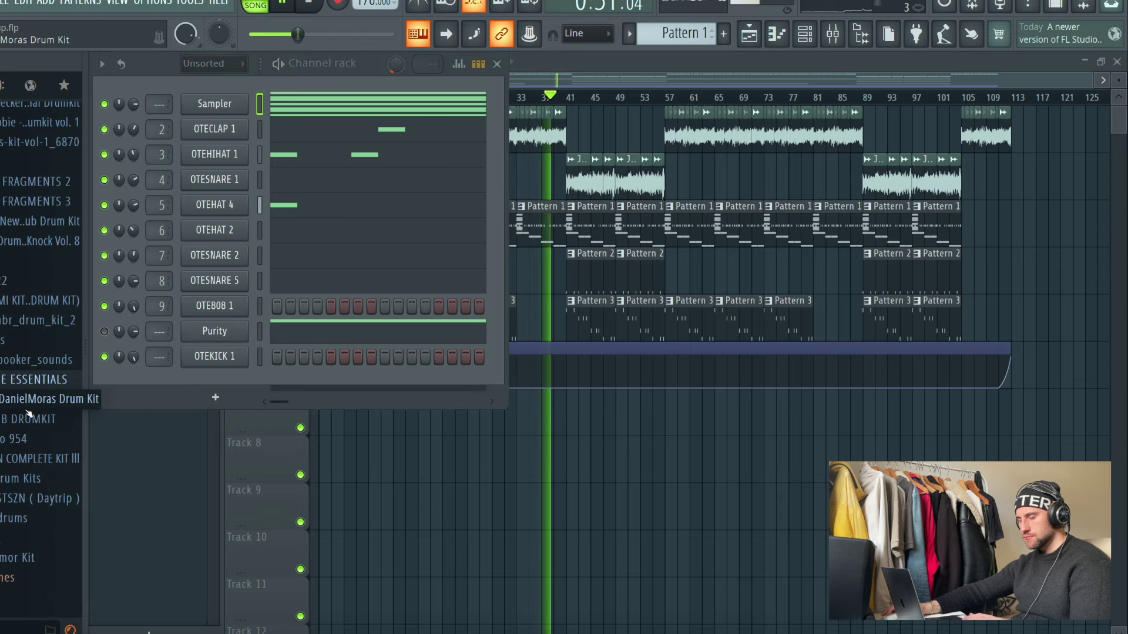
scroll(35, 437, up, 10)
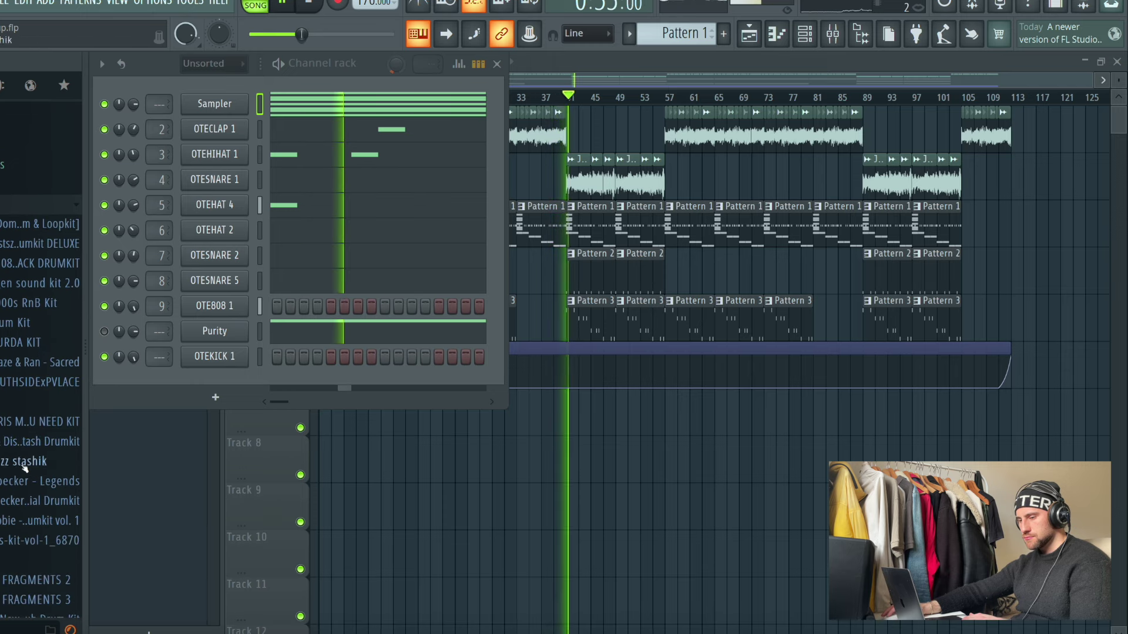
click(29, 520)
click(25, 474)
key(space)
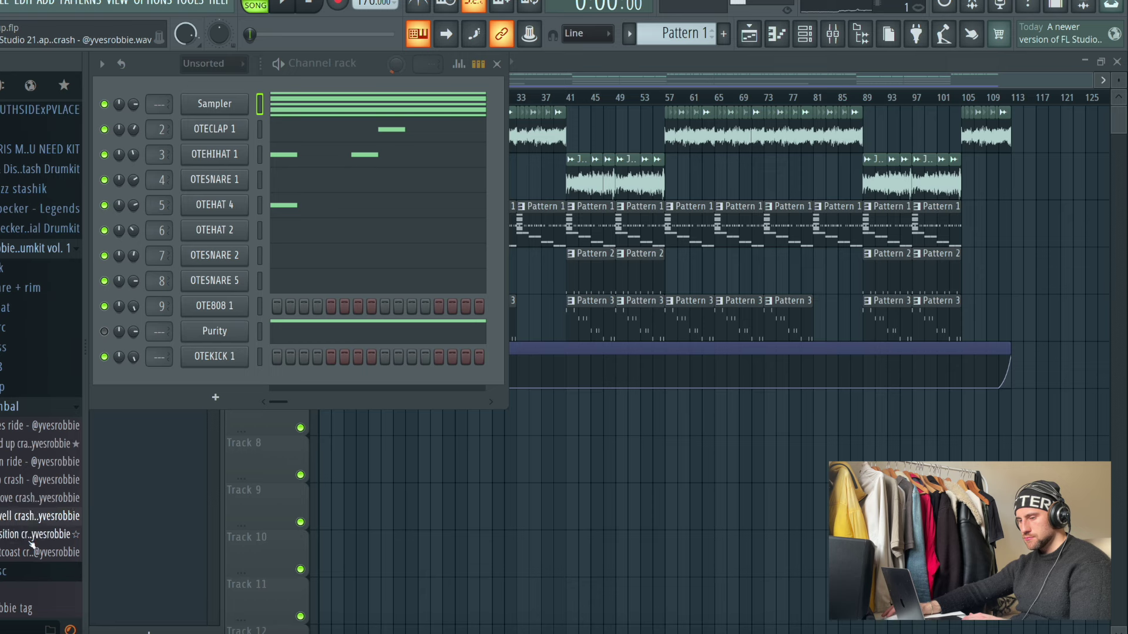
key(space)
Step: Audition the percussion and shaker samples in the drumkit vol. 1 folder
click(2, 406)
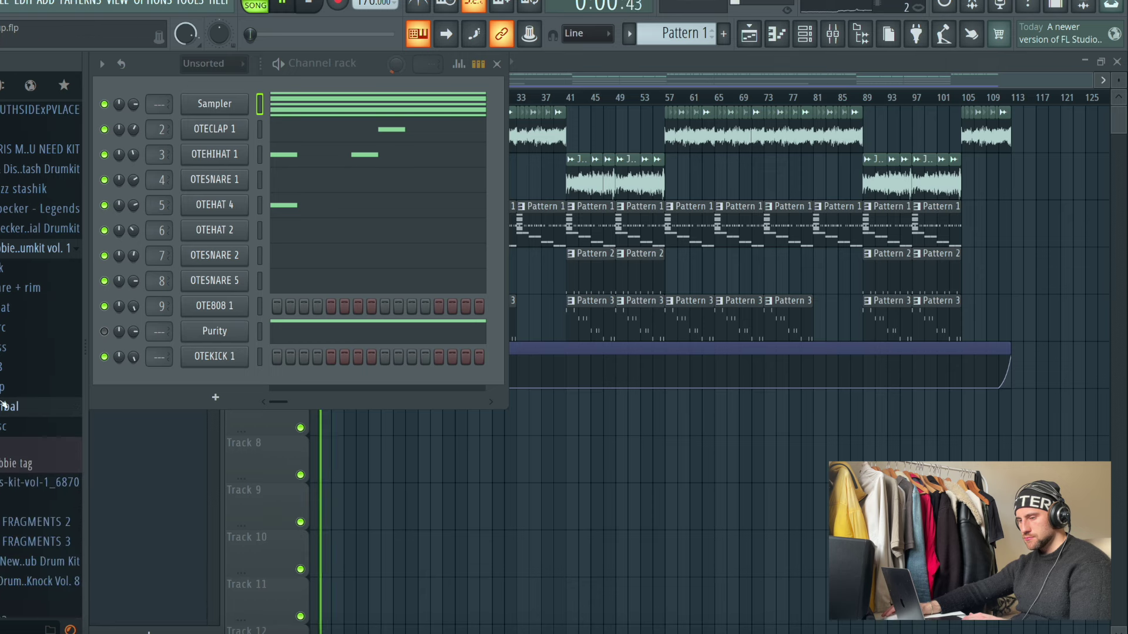
click(14, 332)
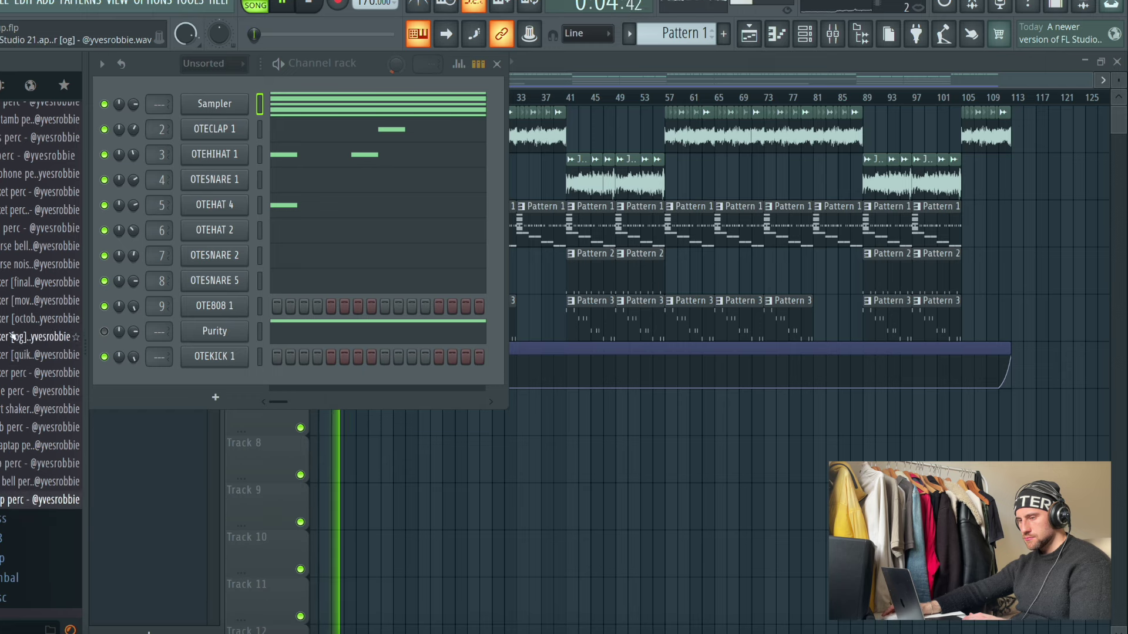
scroll(22, 226, up, 2)
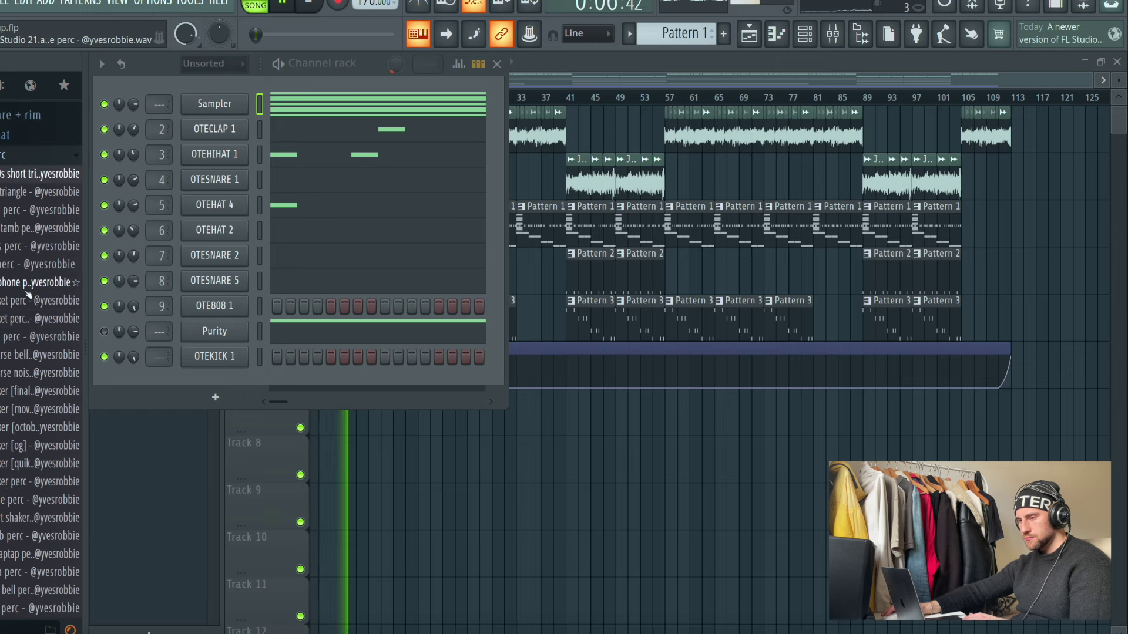
scroll(33, 352, up, 7)
key(space)
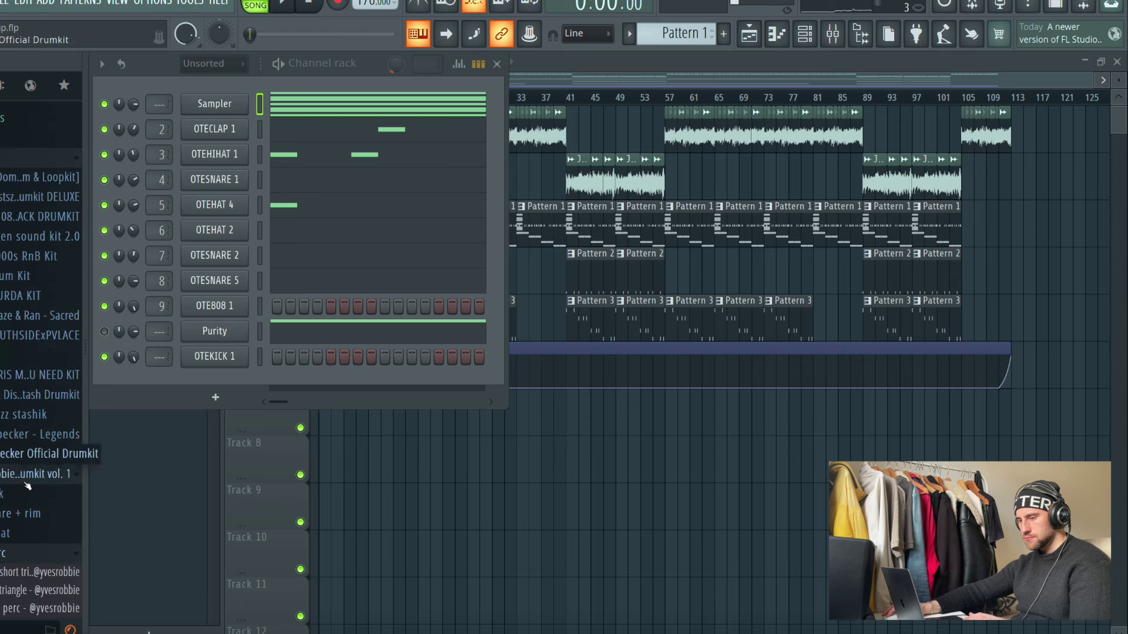
Step: Look through the rim, snare and kick folders of drumkit vol. 1 and close the channel rack
click(19, 555)
scroll(25, 424, down, 2)
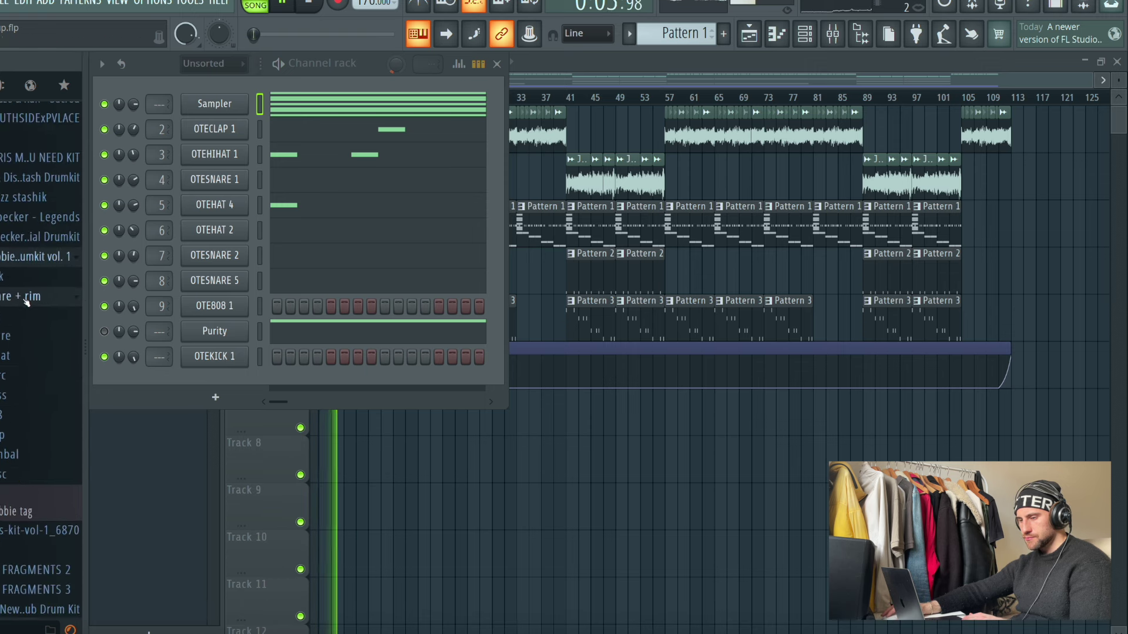
click(25, 297)
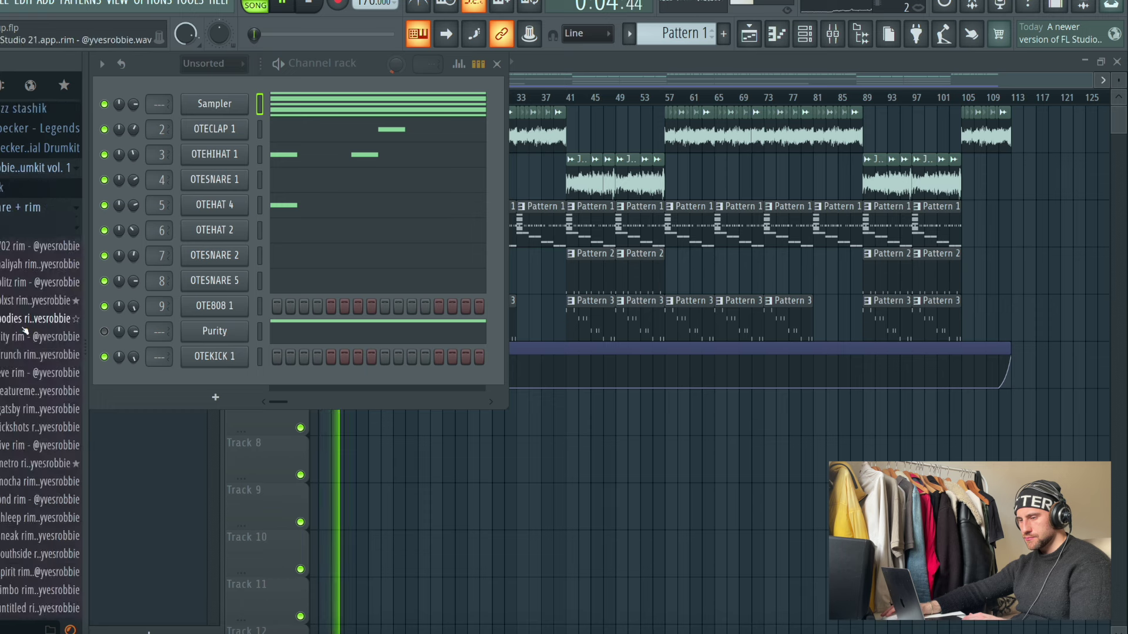
scroll(20, 246, up, 3)
click(21, 249)
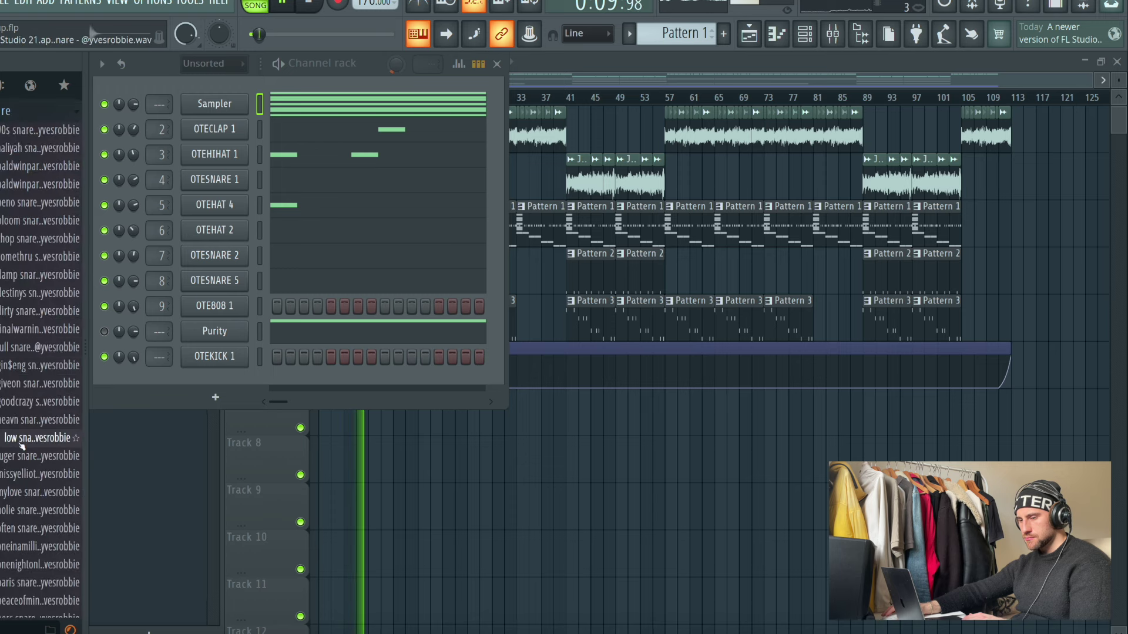
scroll(4, 517, up, 8)
key(space)
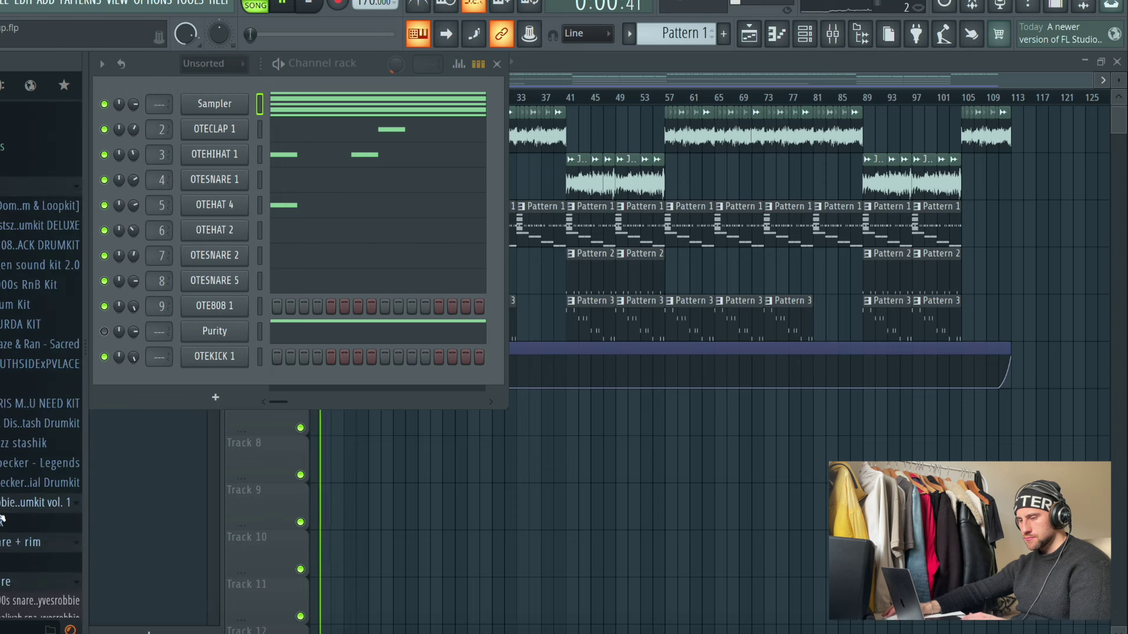
click(2, 519)
key(F6)
scroll(6, 552, up, 5)
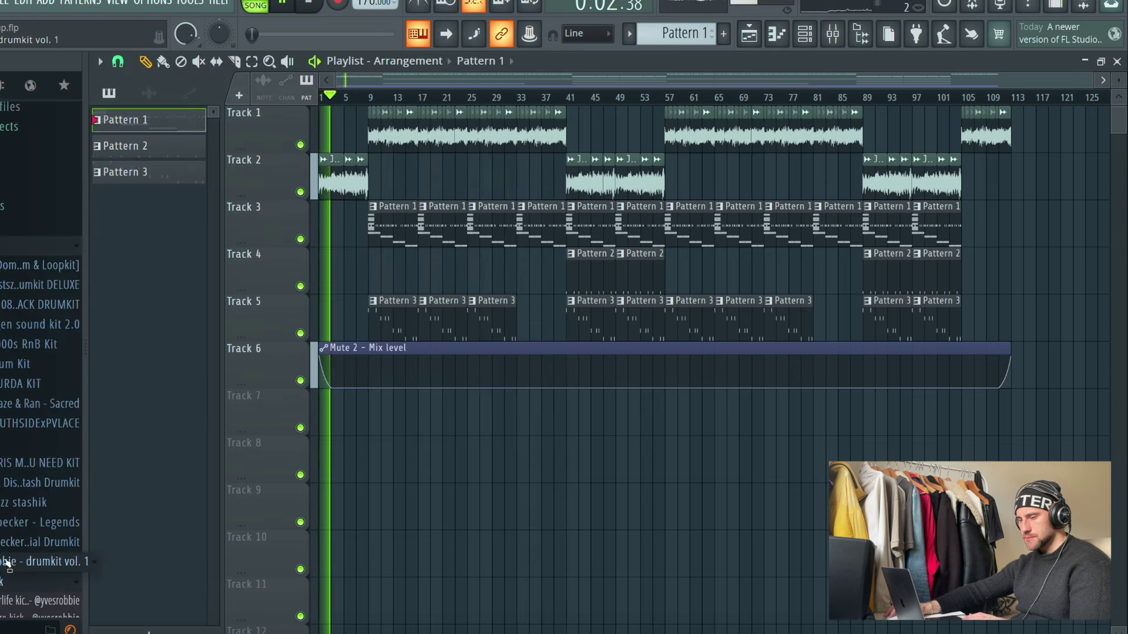
Step: Route the OTEKICK 1 channel to mixer Insert 10
click(833, 32)
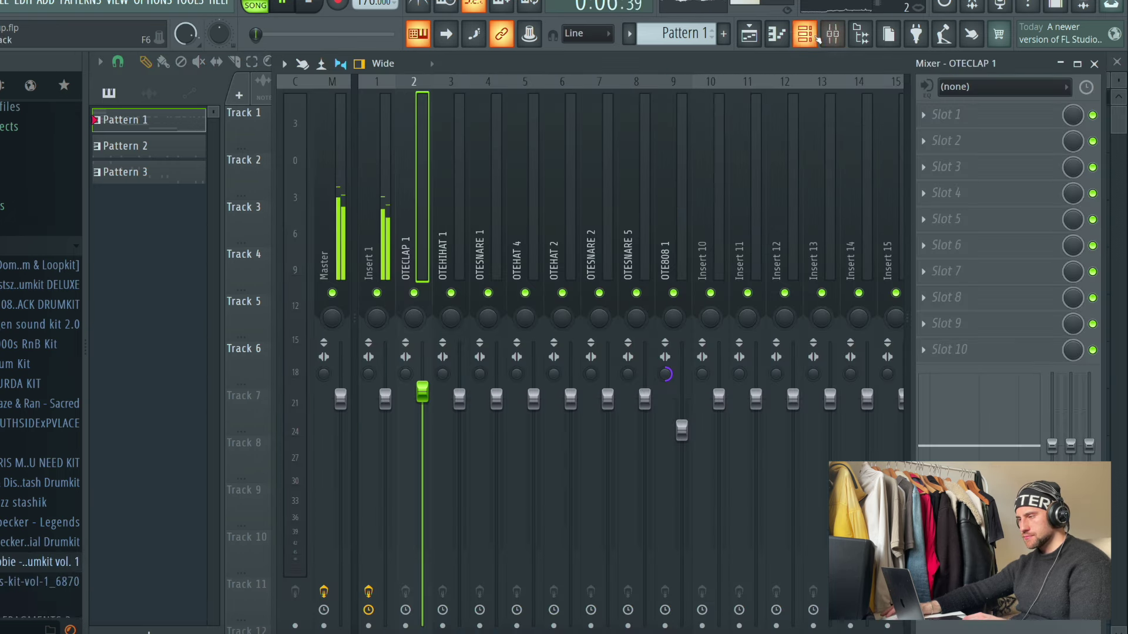
click(816, 37)
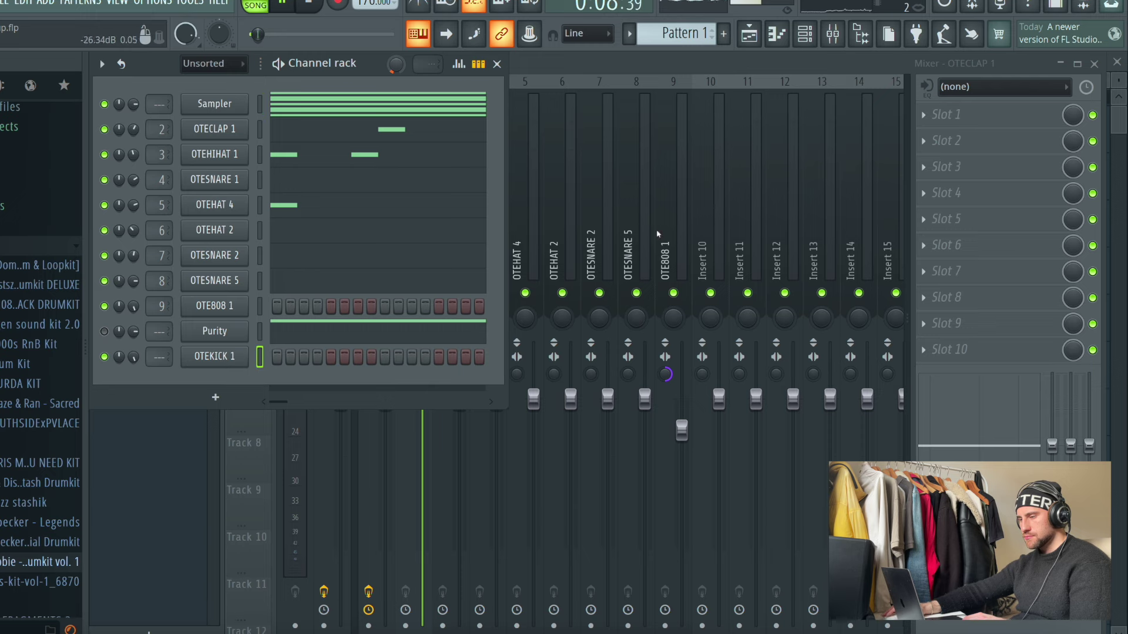
right_click(726, 243)
mouse_move(782, 270)
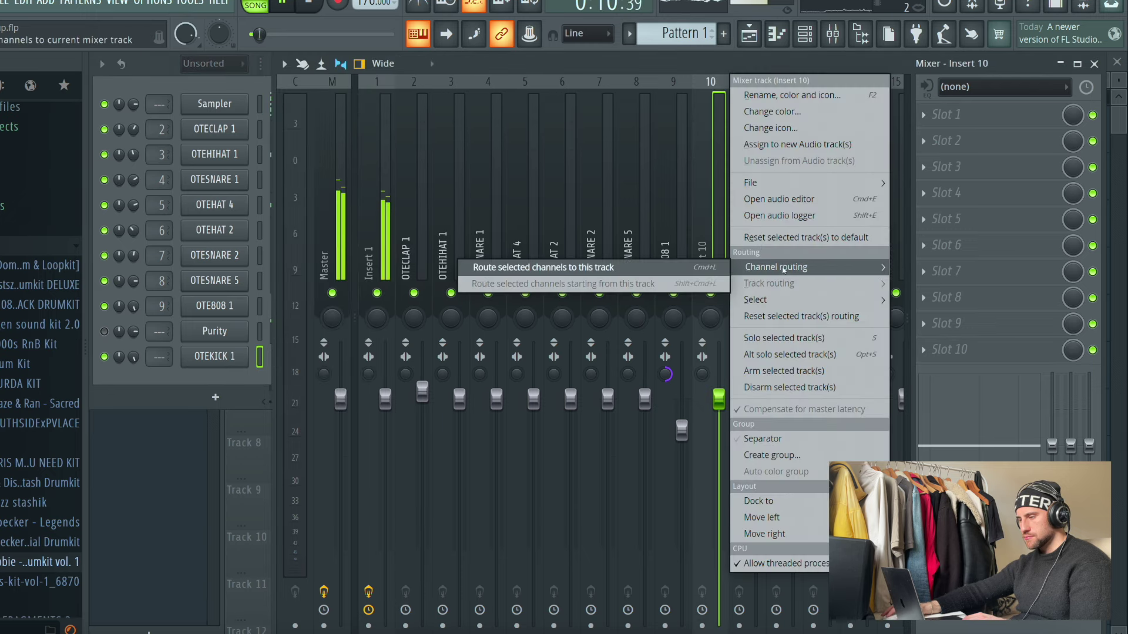
key(Return)
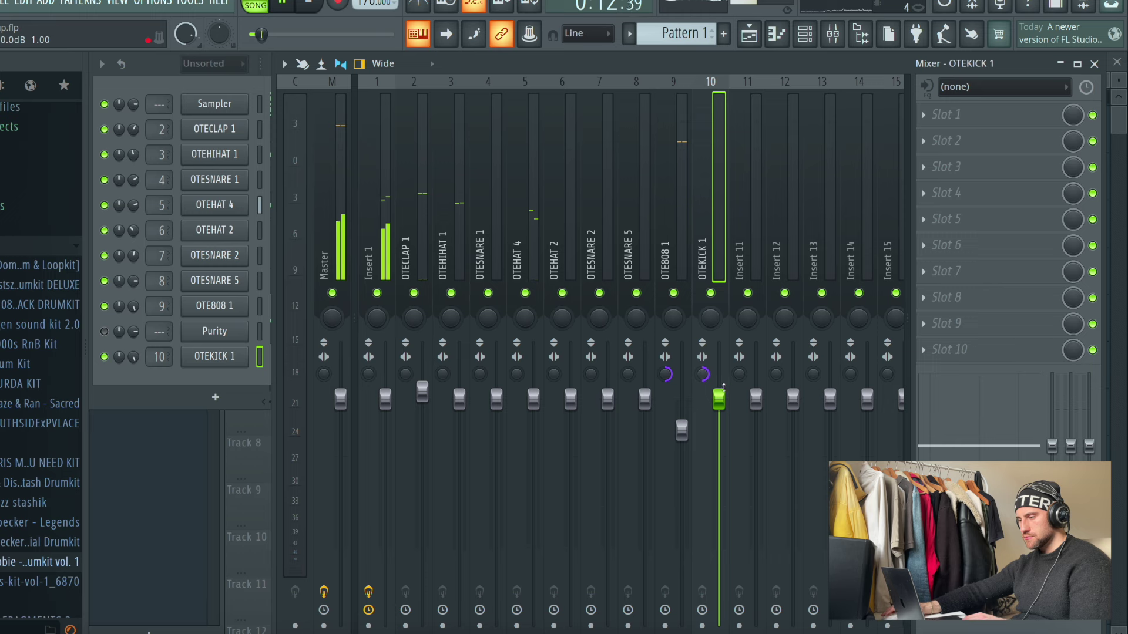
Step: Lower the OTE808 1 mixer level slightly and the OTEHAT 4 level more strongly, opening the Master's Fruity parametric EQ in between
drag(681, 431, 681, 440)
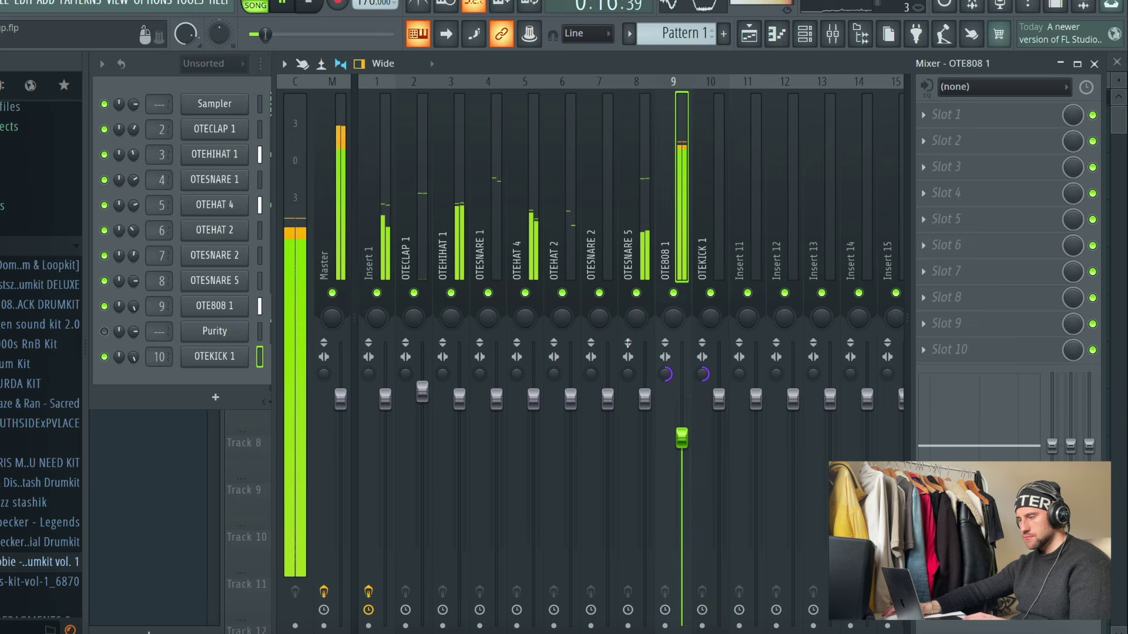
click(337, 139)
click(958, 168)
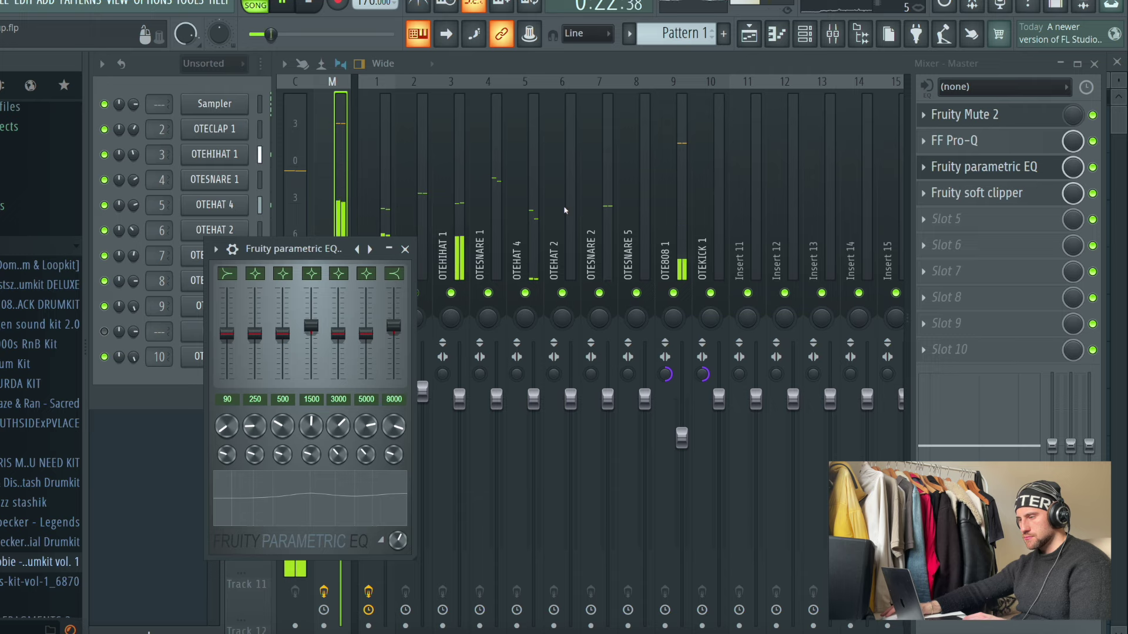
click(525, 209)
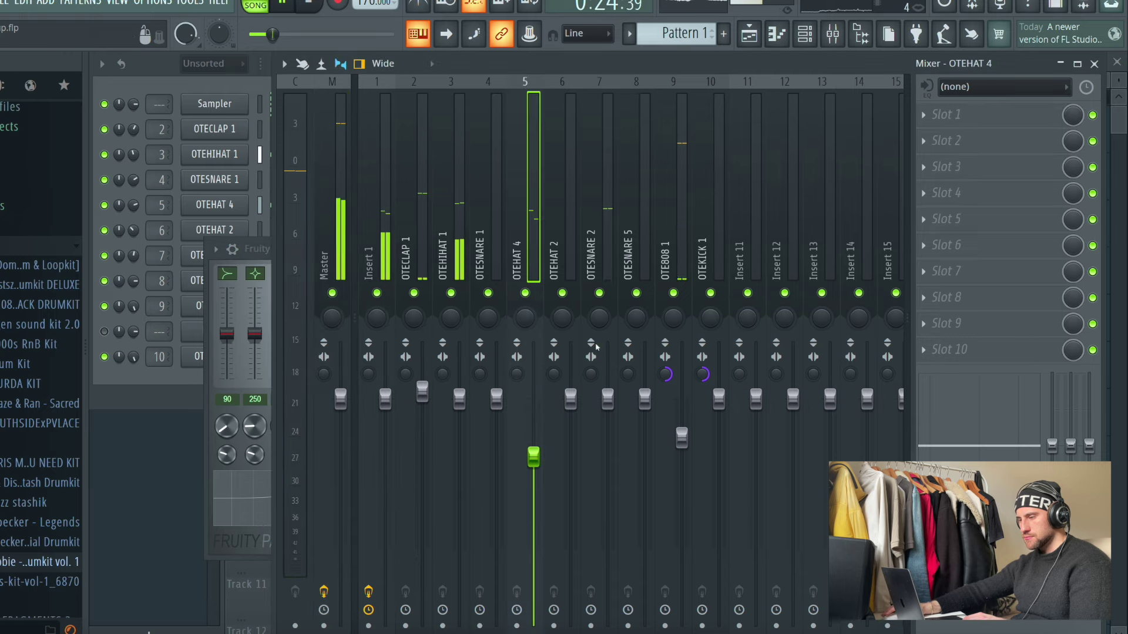
Step: Insert FF Pro-Q on OTEKICK 1 with a gentle low-shelf cut of about 1.4 dB at 25 Hz, followed by a Fruity soft clipper
click(700, 200)
click(951, 116)
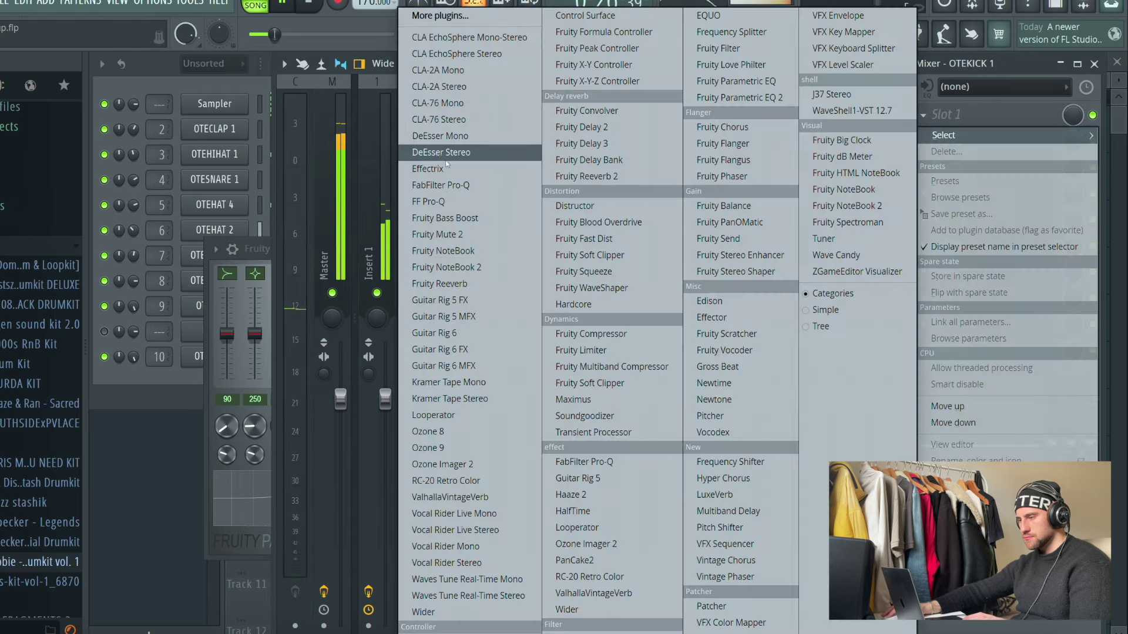
click(446, 202)
drag(105, 311, 129, 321)
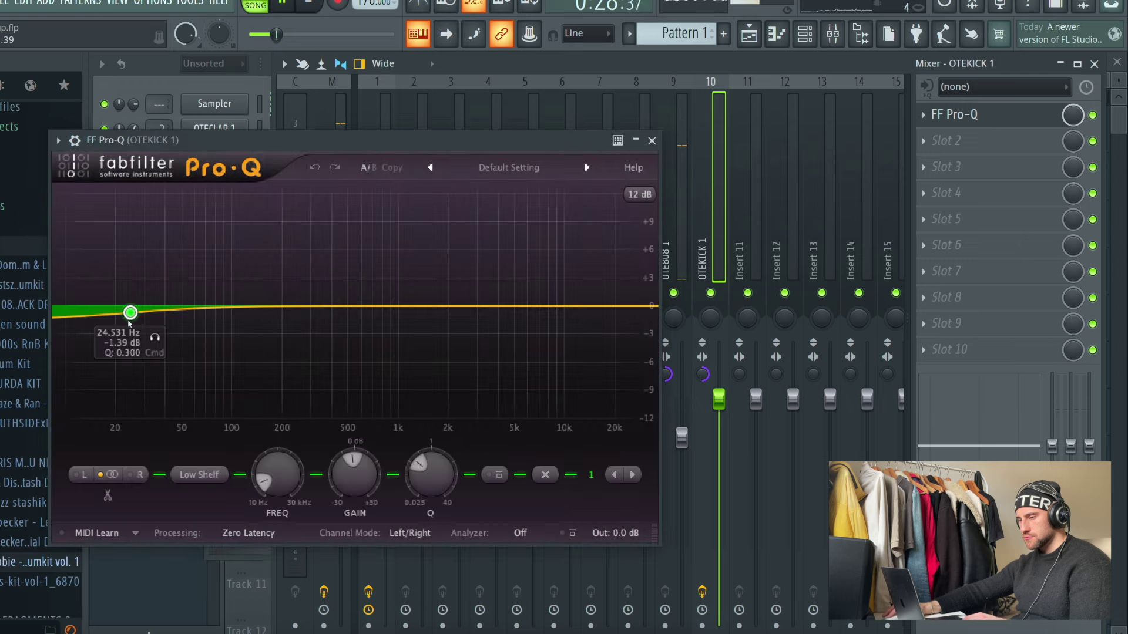
click(938, 140)
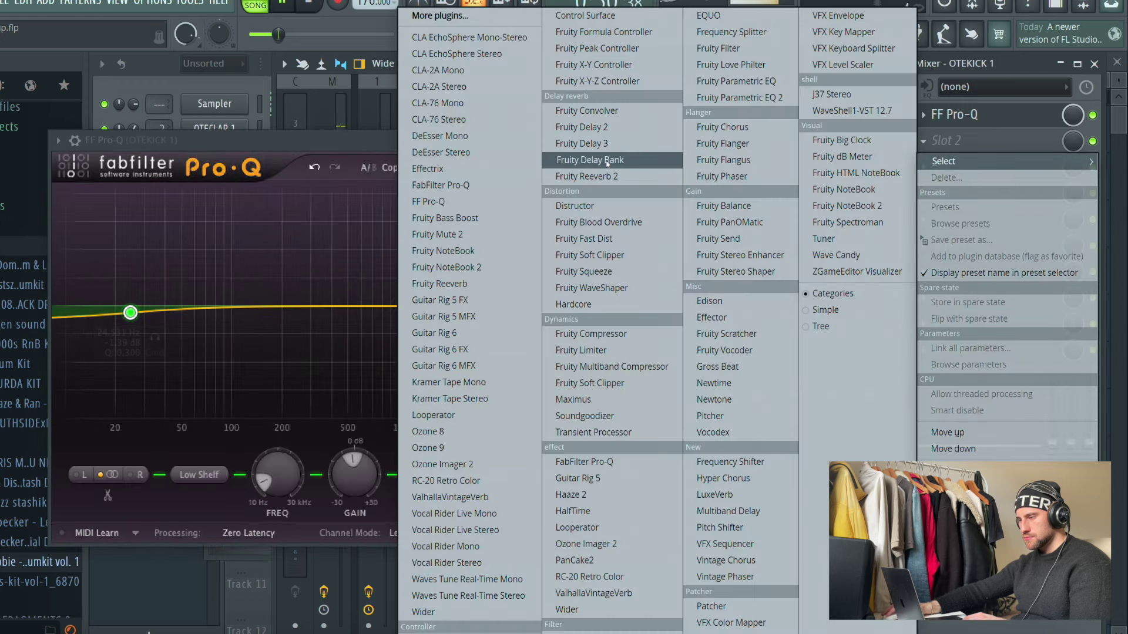
click(615, 255)
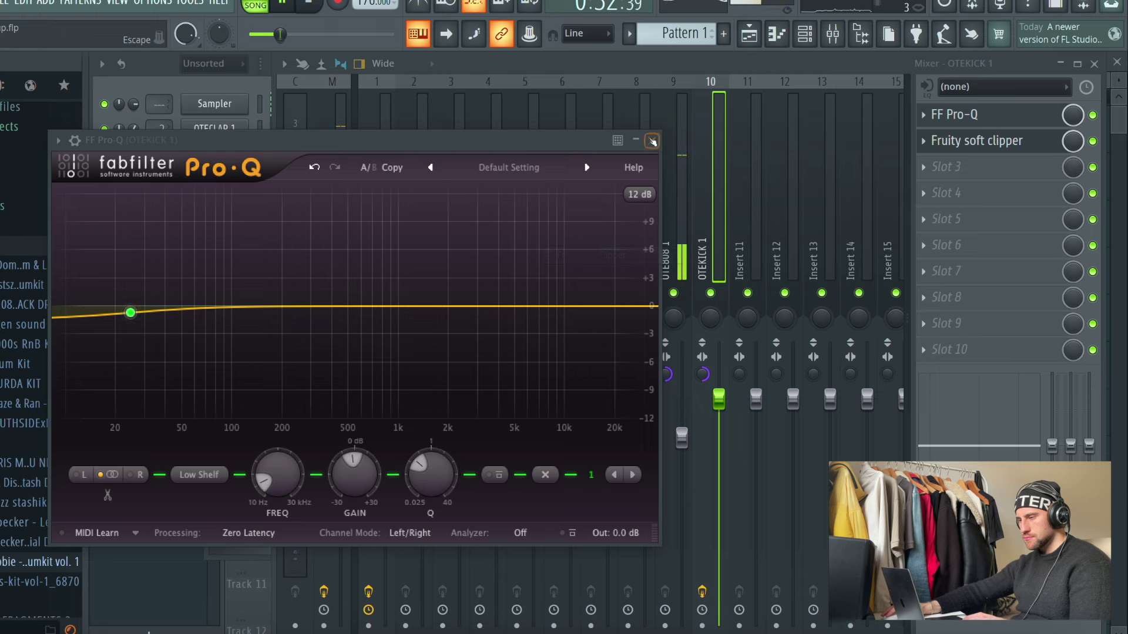
click(778, 35)
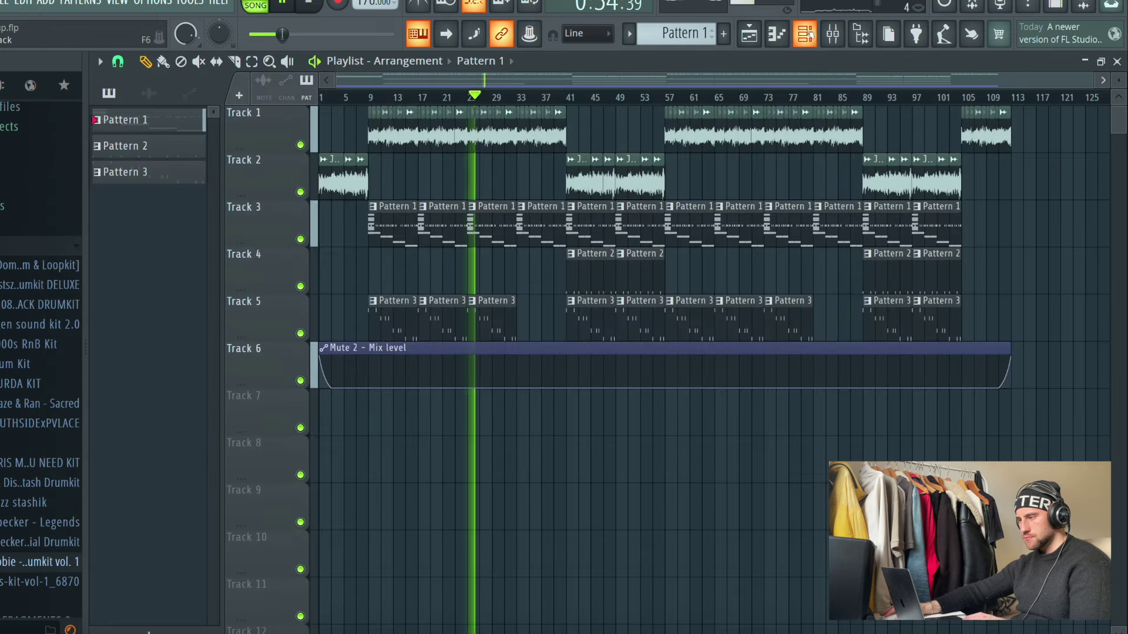
Step: Transfer the OTEHAT 4 notes from Pattern 1 into a new Pattern 4
key(F6)
right_click(248, 204)
key(Escape)
scroll(668, 35, down, 2)
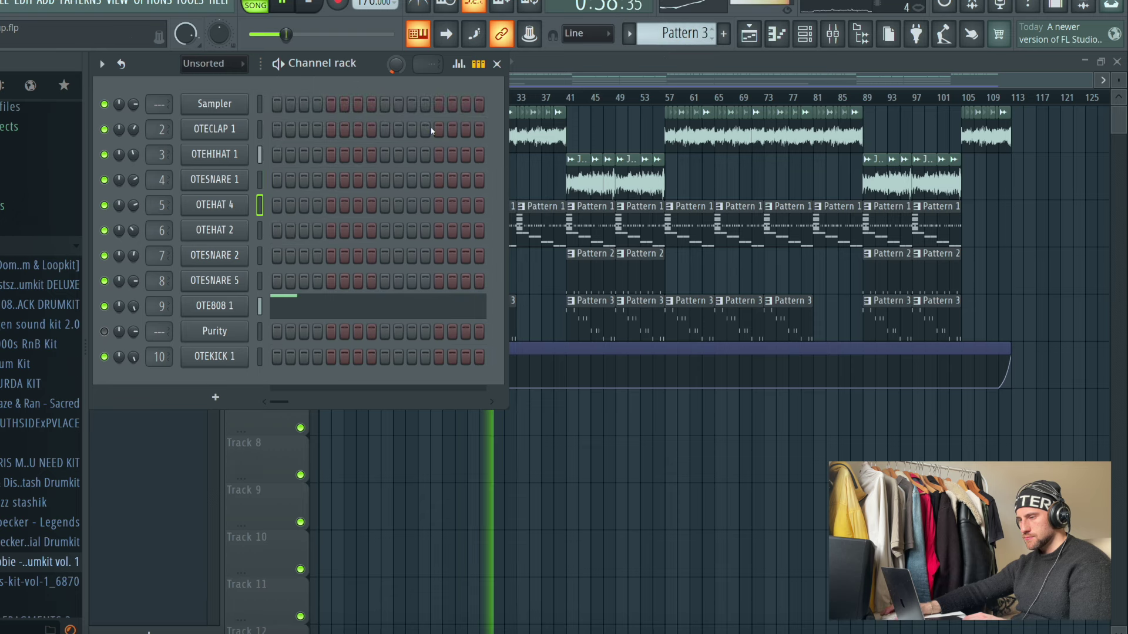
scroll(686, 36, down, 1)
right_click(505, 198)
click(523, 202)
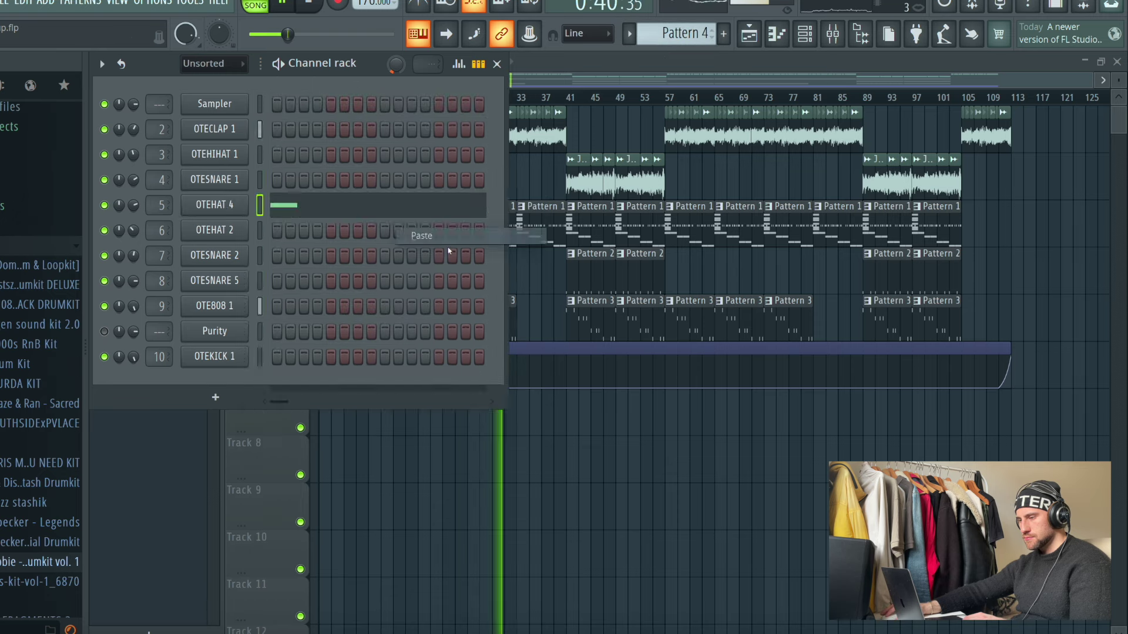
key(F6)
Step: Place eight-bar Pattern 4 clips on Track 7 at bars 9, 25, 41, 49, 57, 73, 89 and 97
click(368, 419)
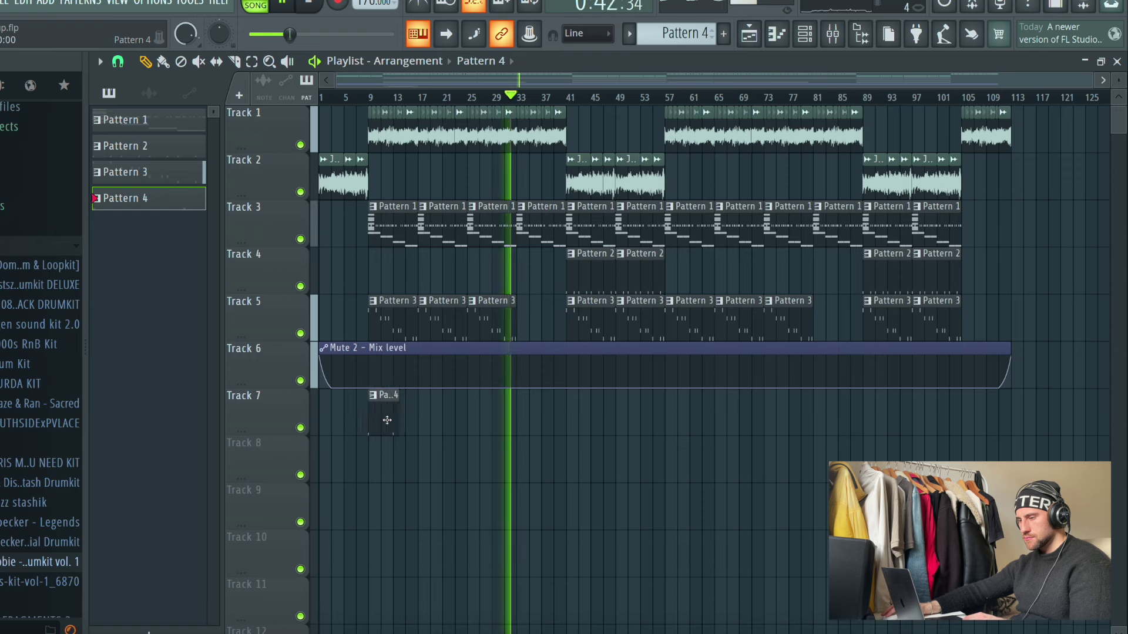
drag(407, 428, 413, 428)
click(470, 424)
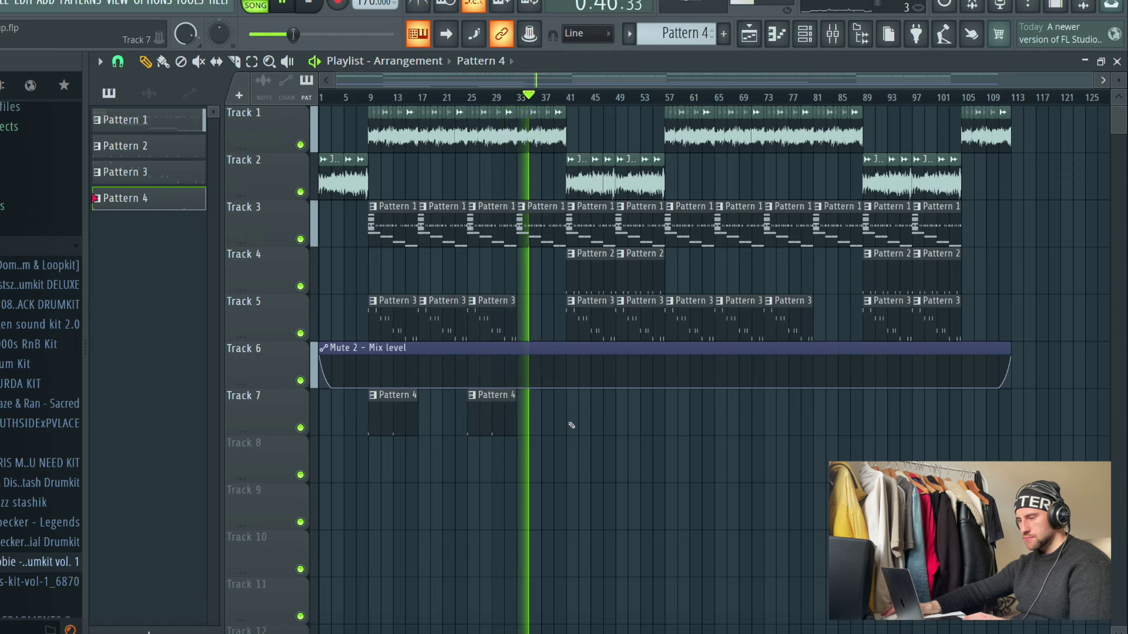
click(569, 423)
click(623, 425)
drag(699, 424, 670, 426)
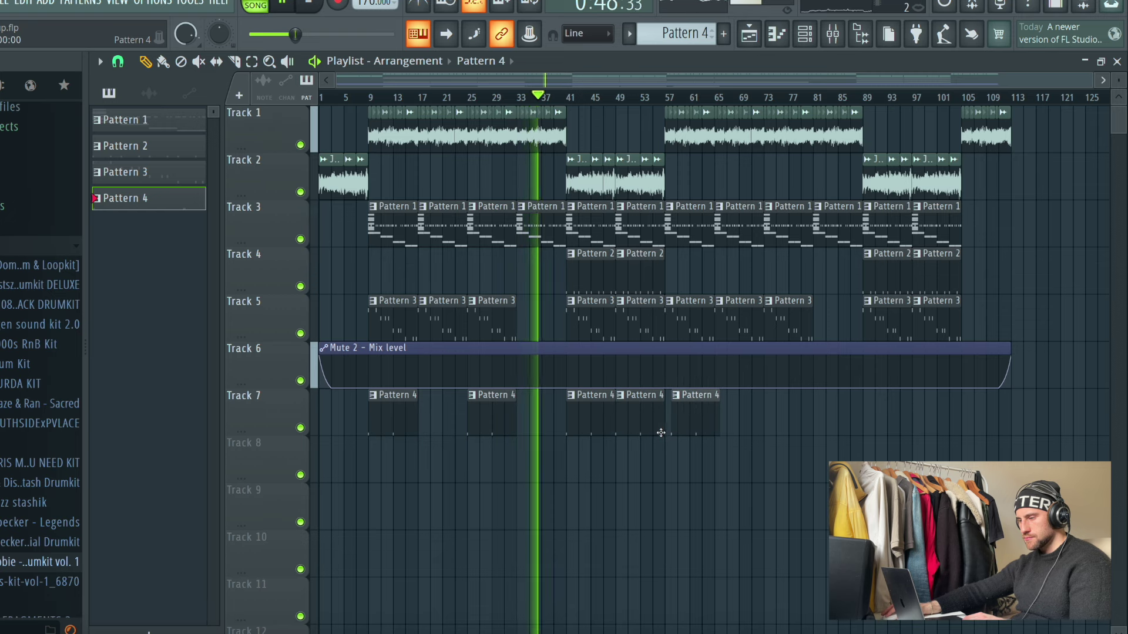
drag(784, 429, 762, 432)
drag(881, 429, 904, 427)
click(935, 427)
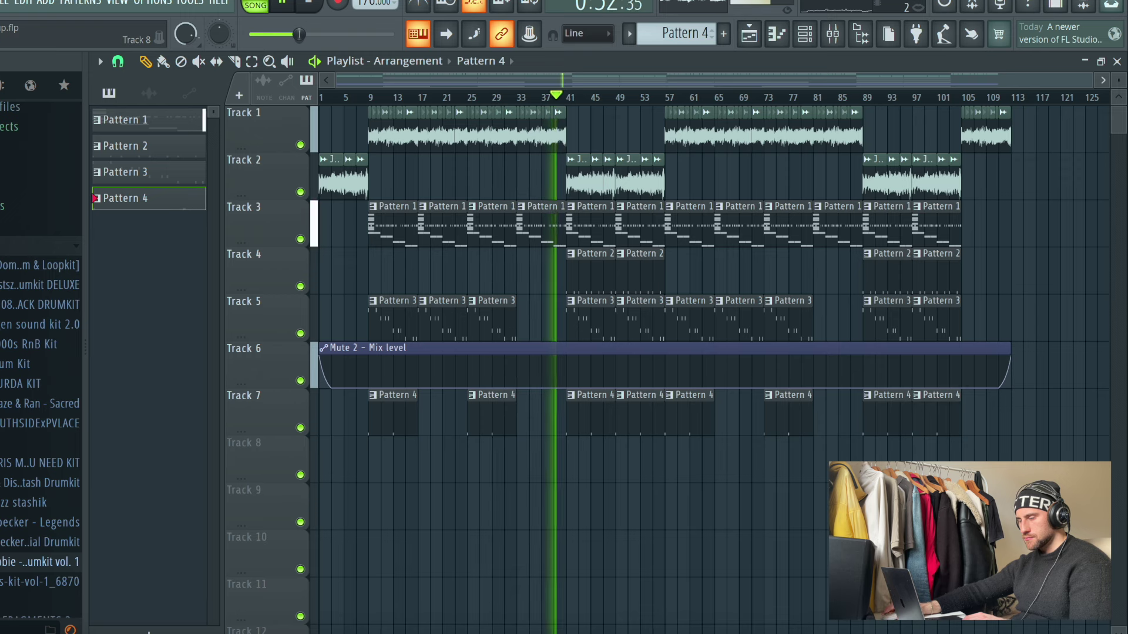
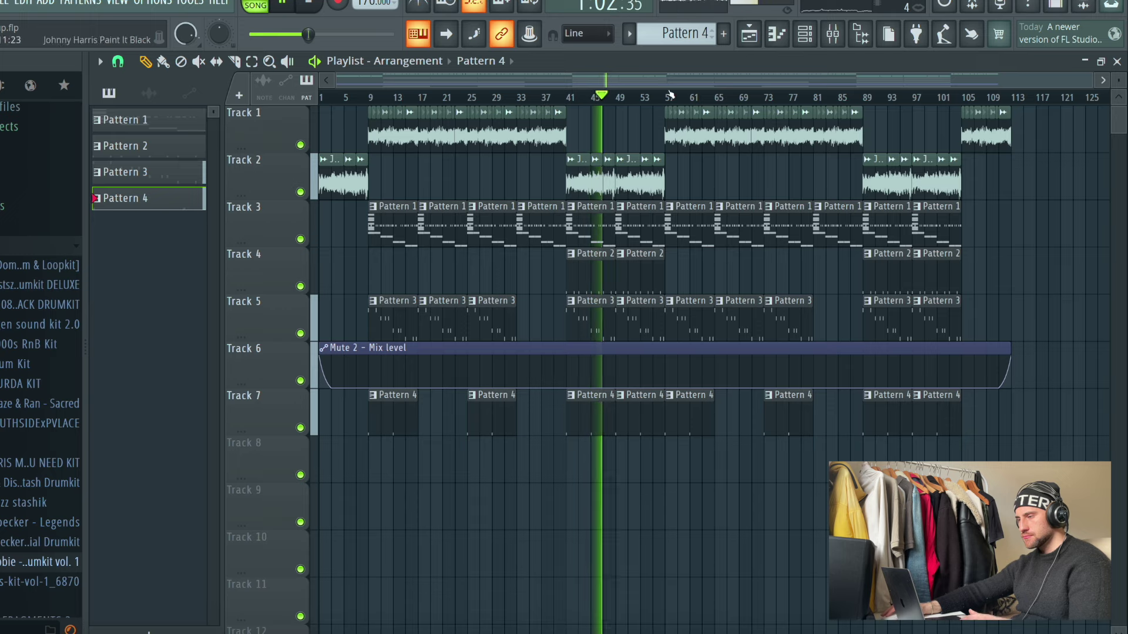
Step: Slice the Track 2 sample halfway through bar 44 and trim the new piece so it ends slightly before bar 45
click(571, 97)
scroll(570, 97, up, 10)
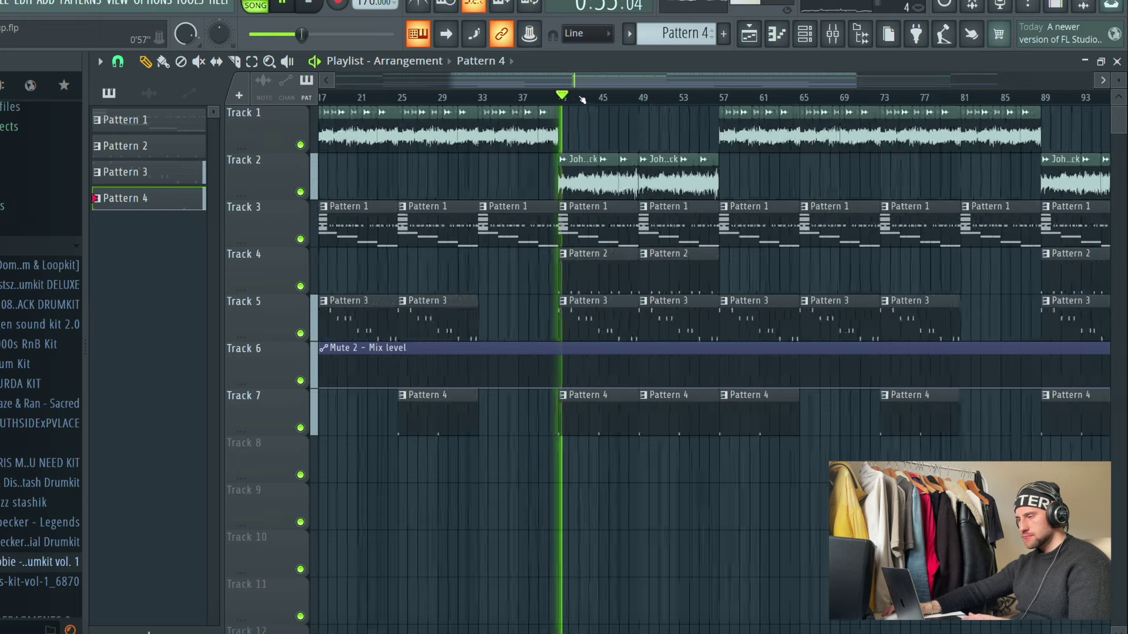
scroll(483, 102, up, 2)
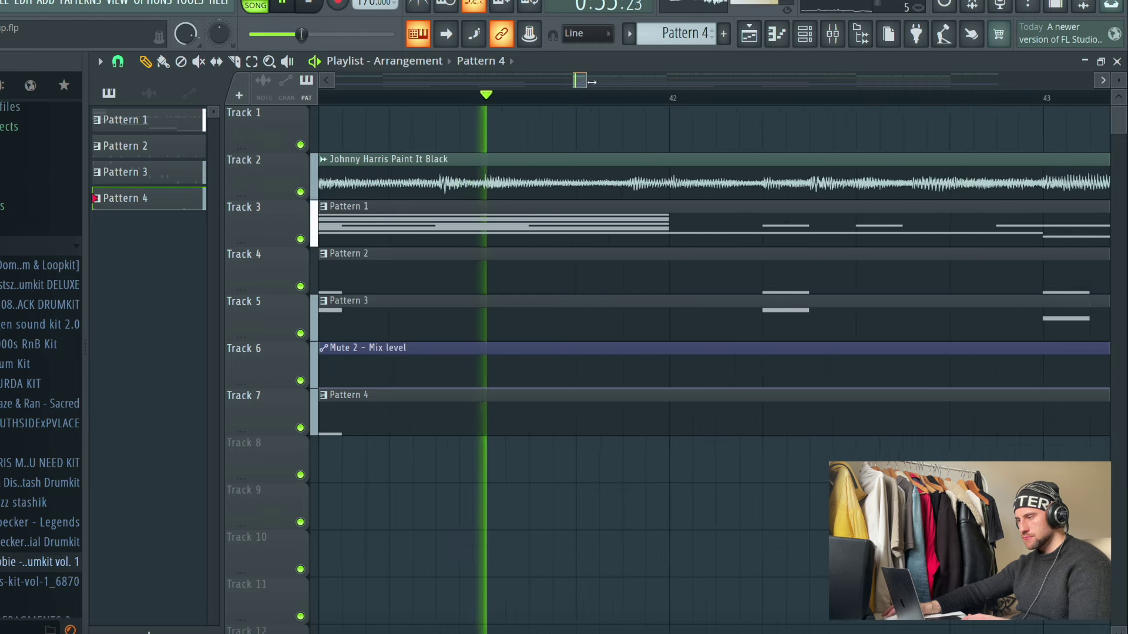
drag(579, 81, 600, 83)
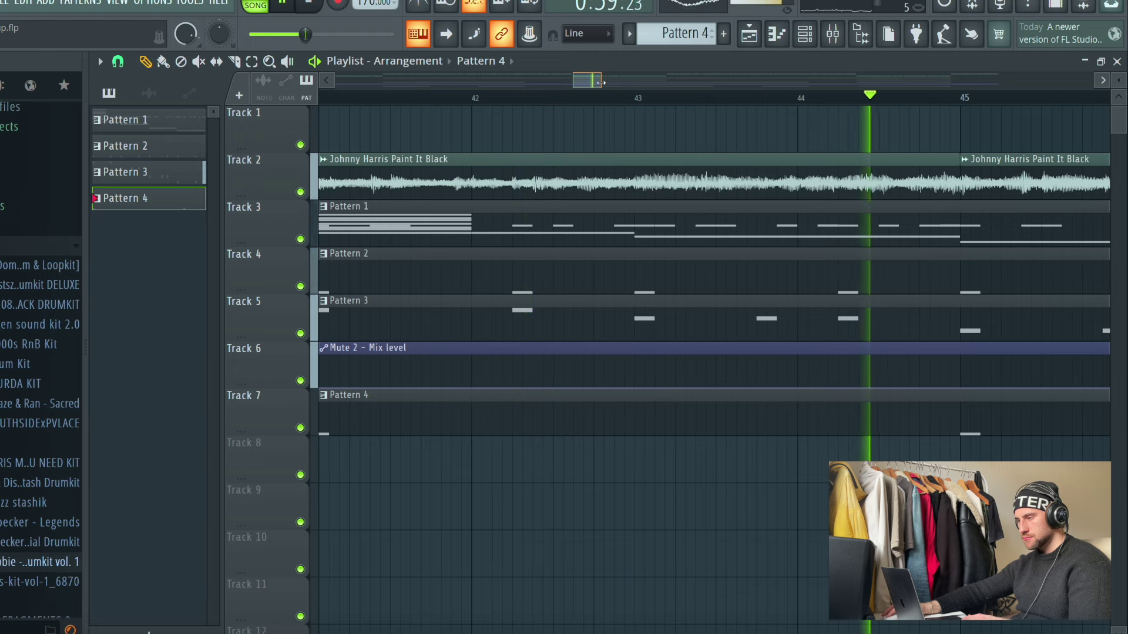
drag(601, 82, 805, 98)
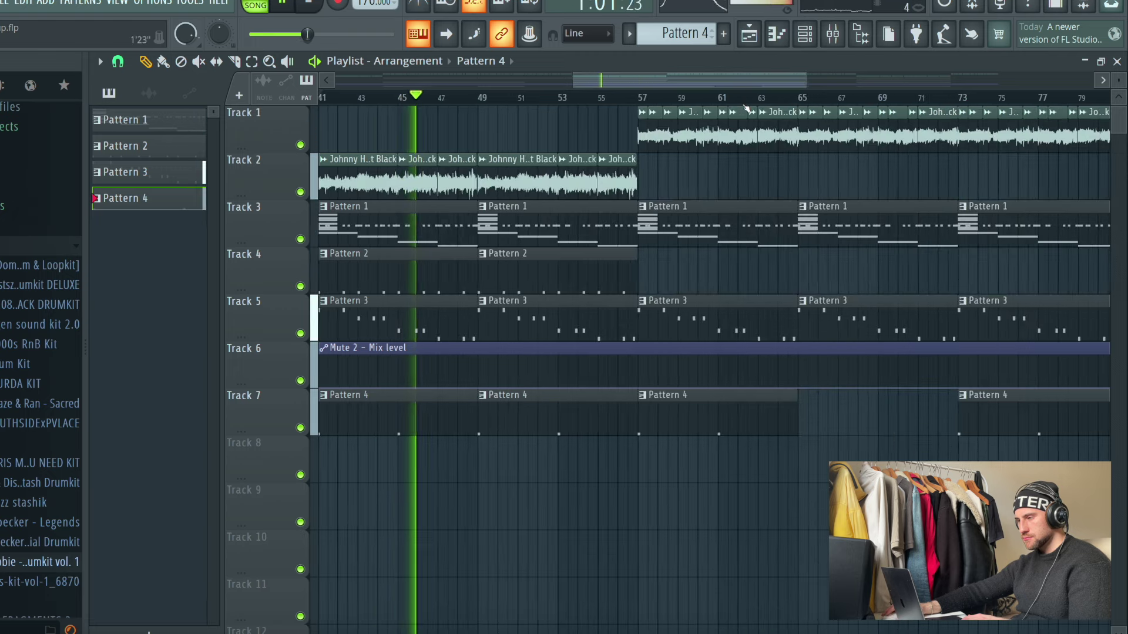
scroll(805, 98, down, 3)
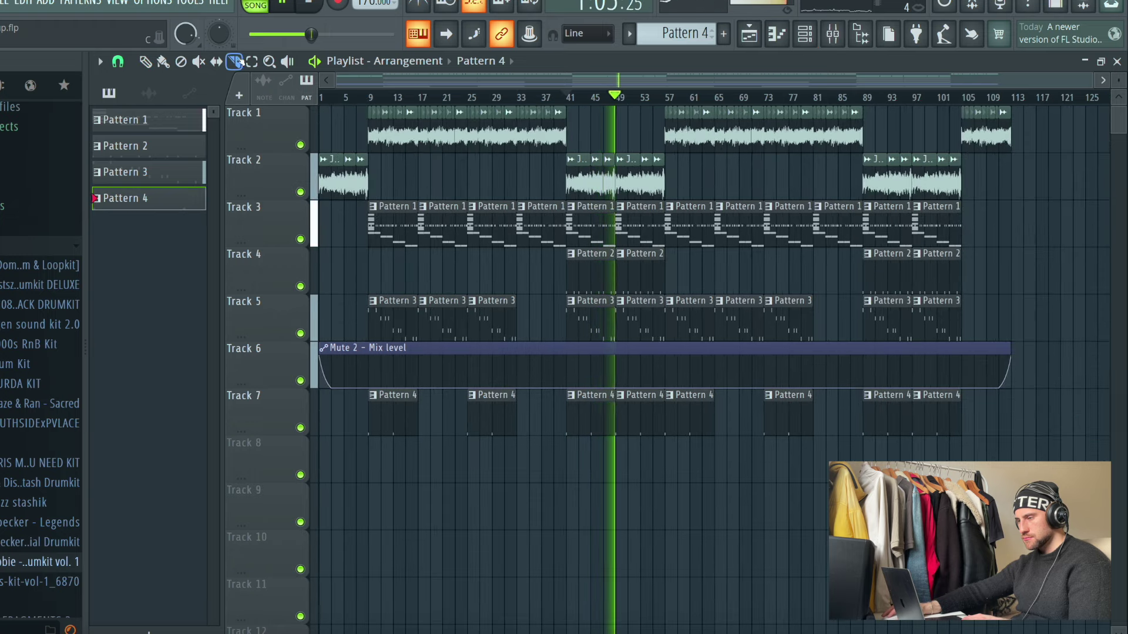
click(589, 98)
scroll(610, 98, up, 3)
scroll(614, 98, up, 3)
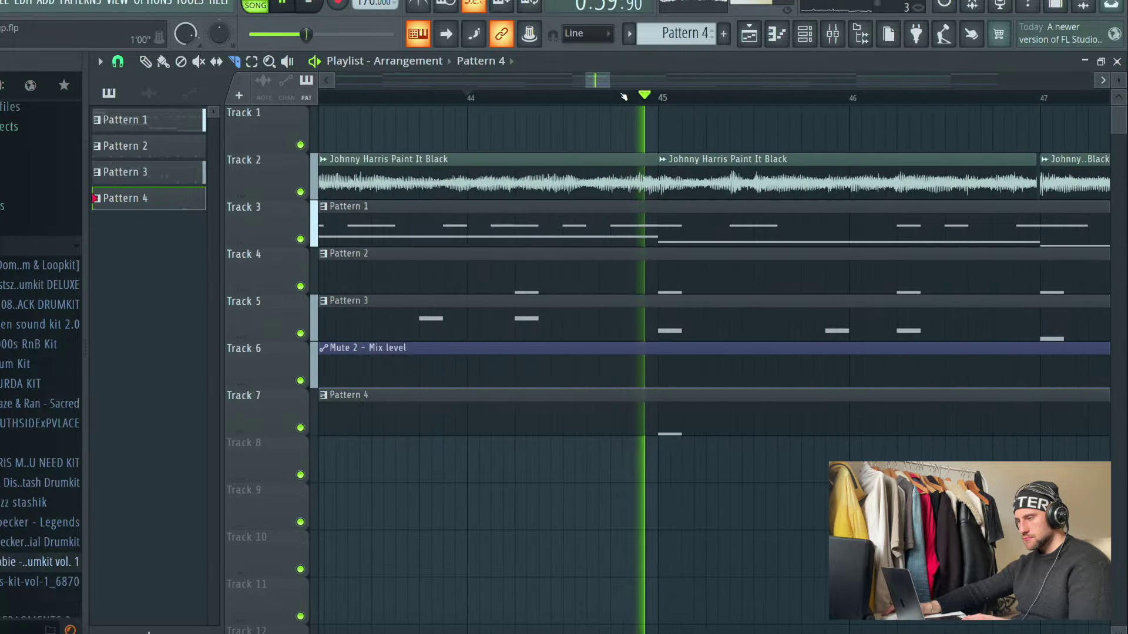
click(506, 200)
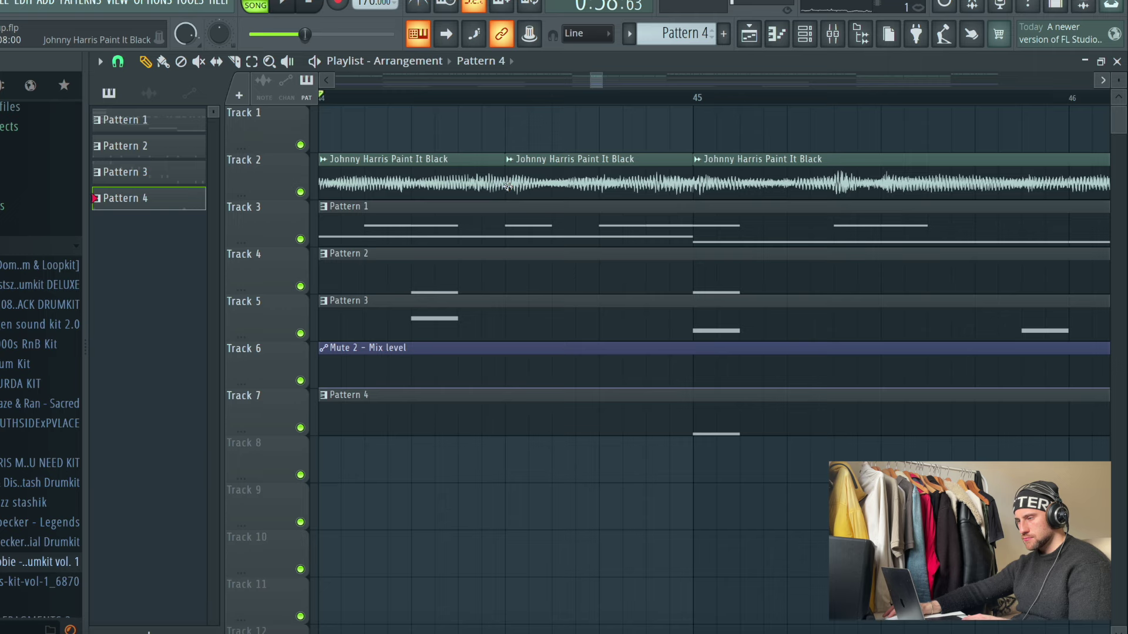
drag(507, 186, 511, 186)
key(space)
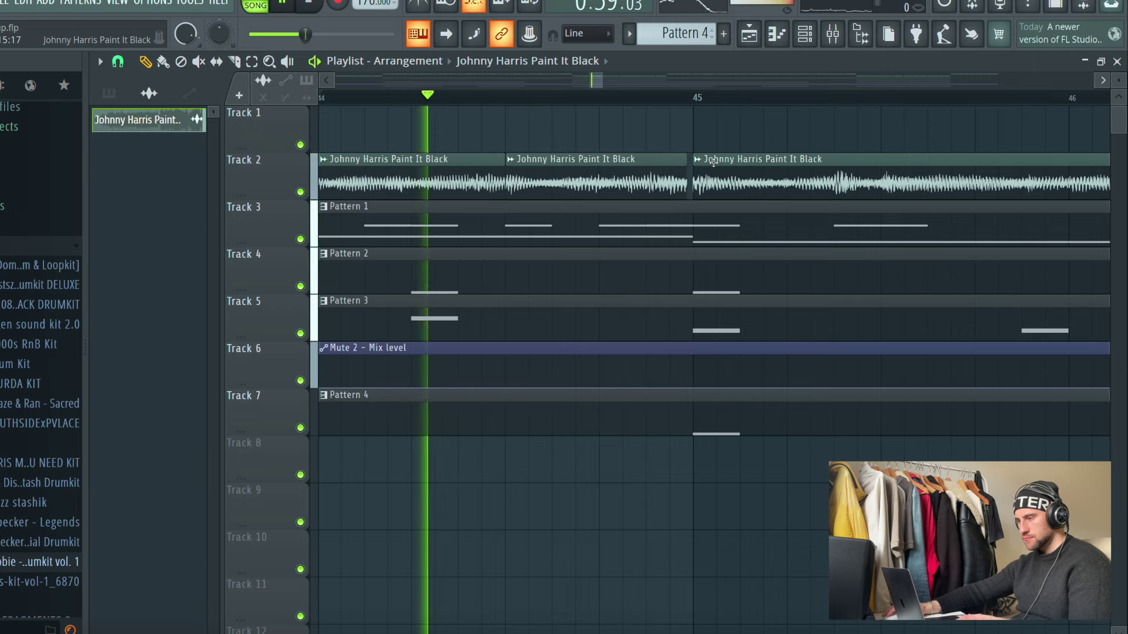
Step: Slice the Track 2 sample near the middle of bar 48 and shift the rear piece so it ends at bar 49
click(606, 86)
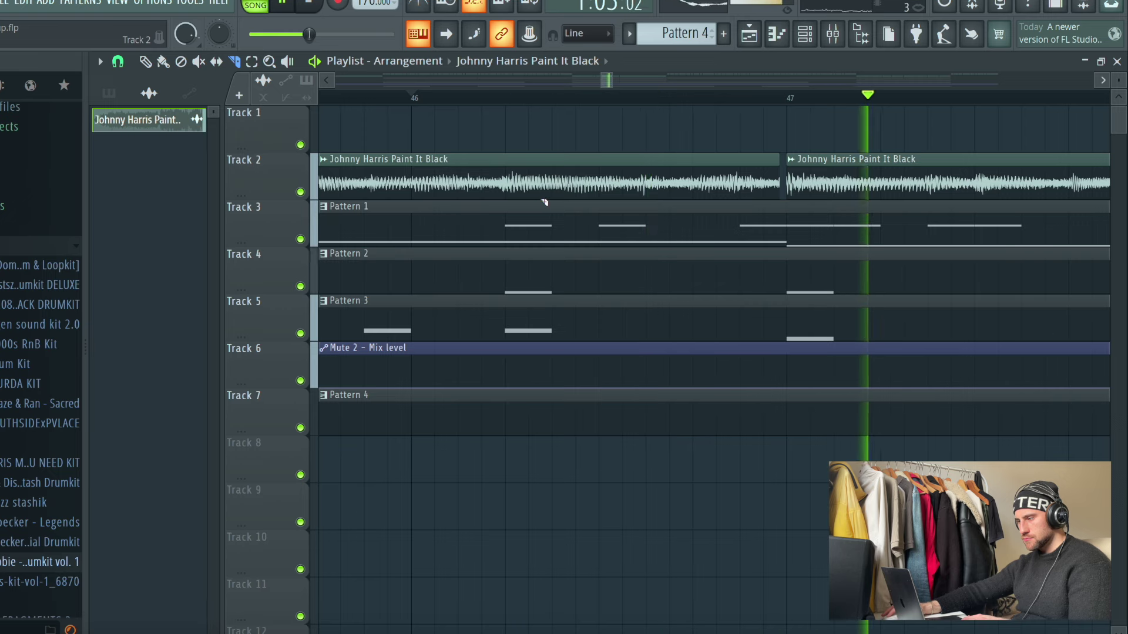
drag(605, 84, 619, 88)
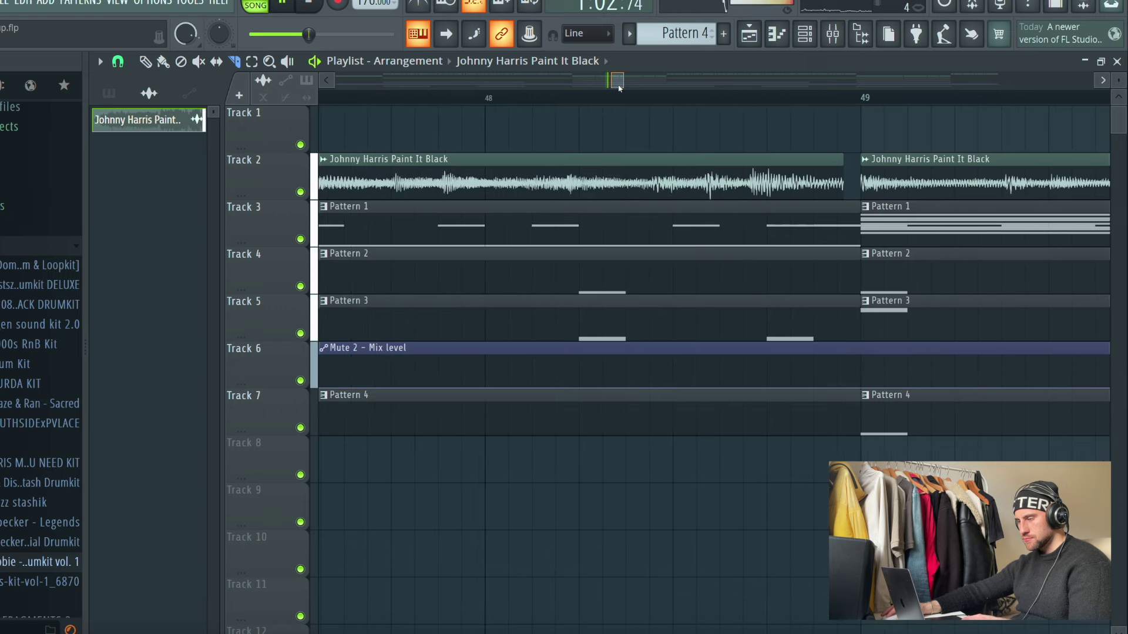
click(655, 193)
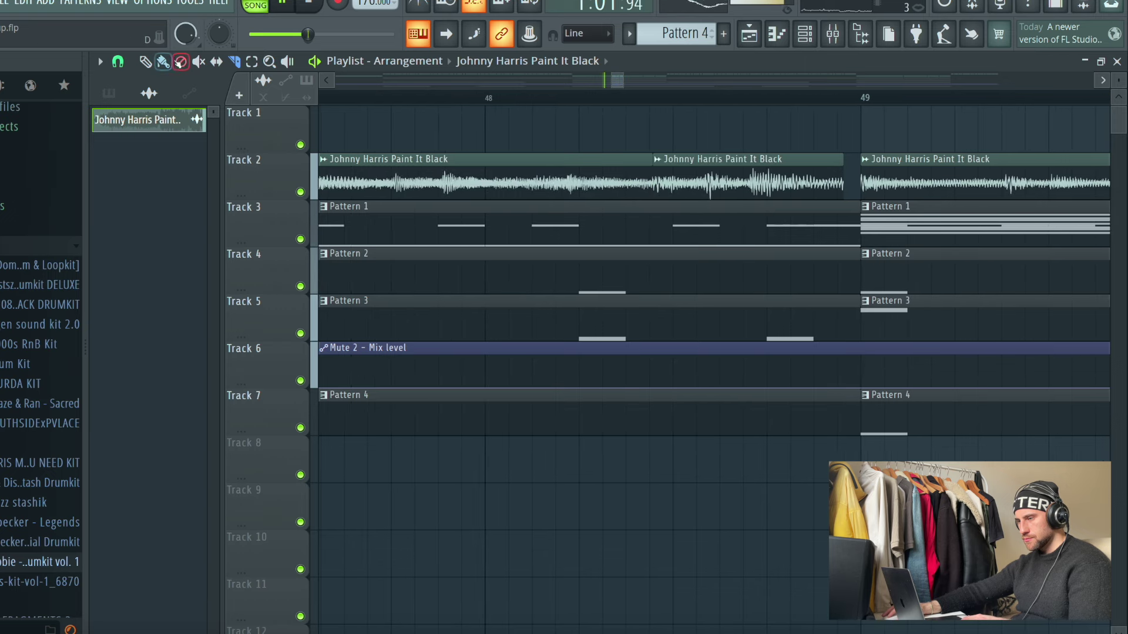
drag(720, 184, 737, 186)
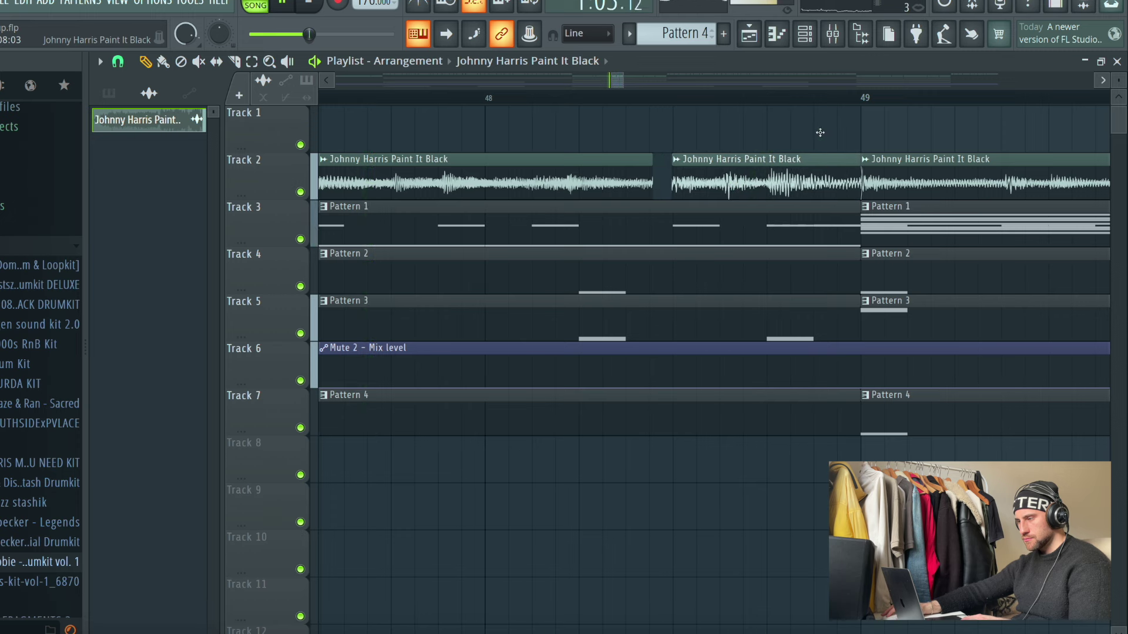
drag(820, 133, 820, 133)
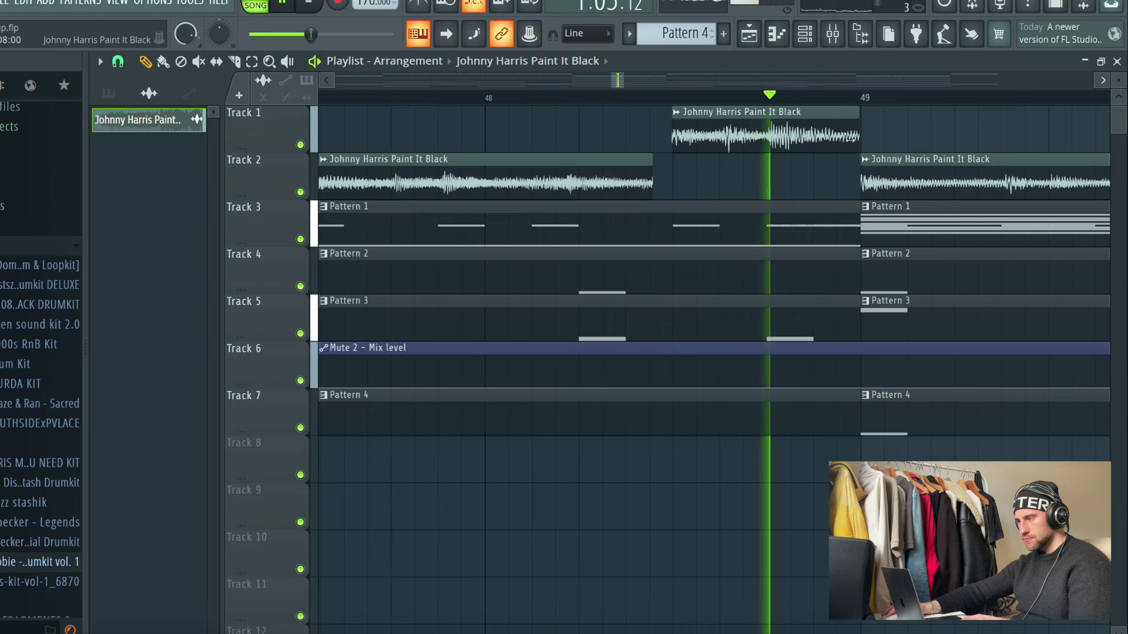
key(ctrl+z)
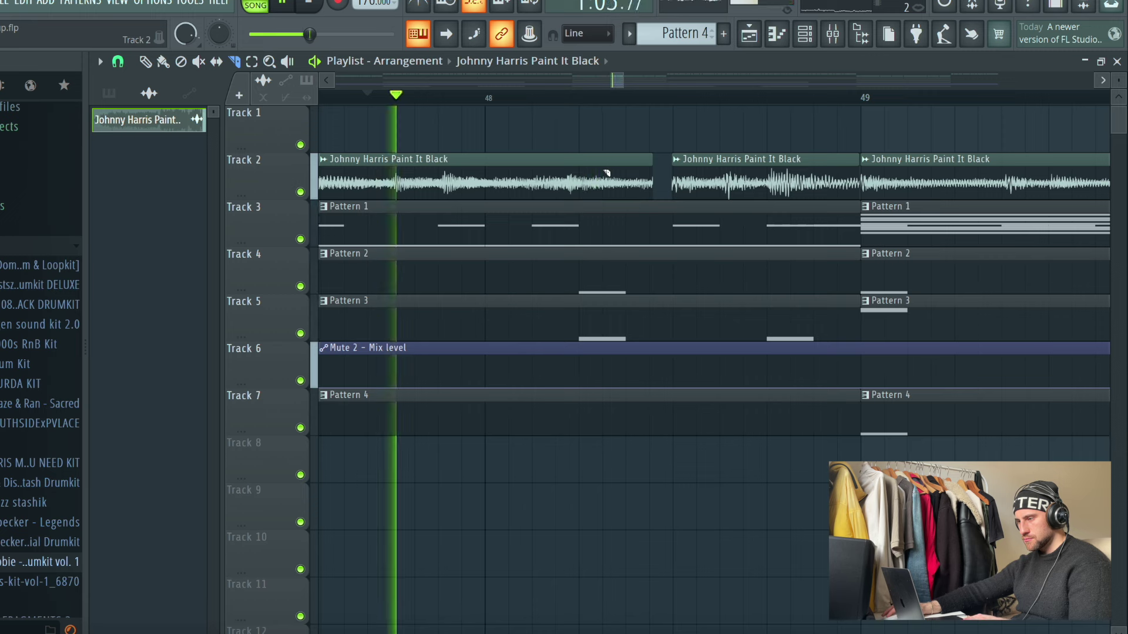
Step: Slice the Track 2 sample again in bar 48, shift the new middle piece nearer the last one and adjust its start to nearly close the gap
click(567, 180)
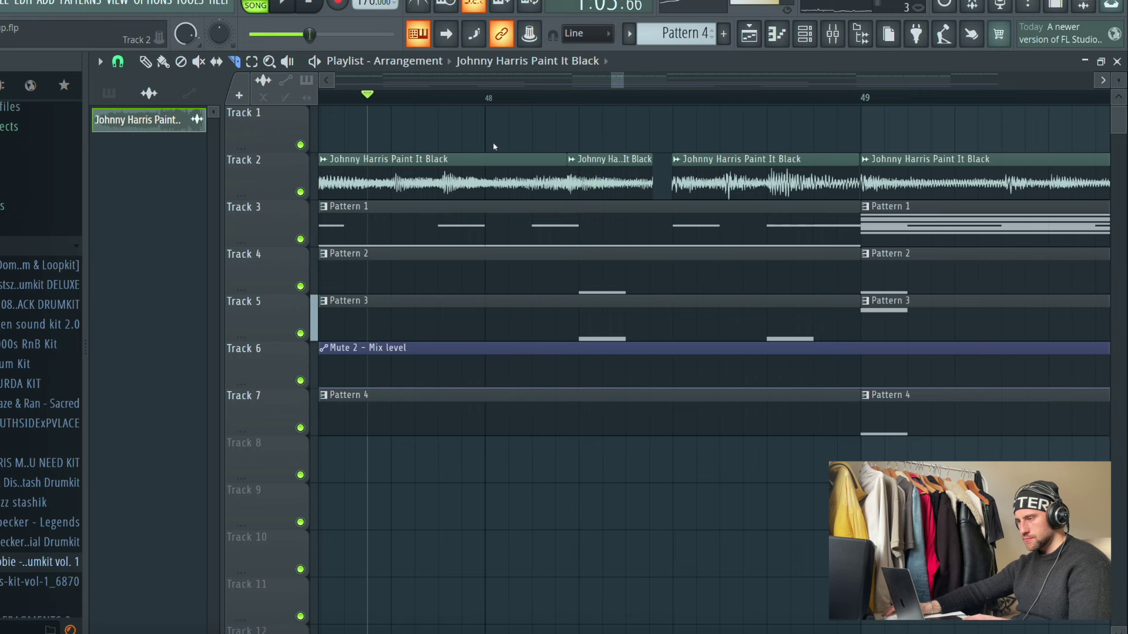
key(space)
click(145, 61)
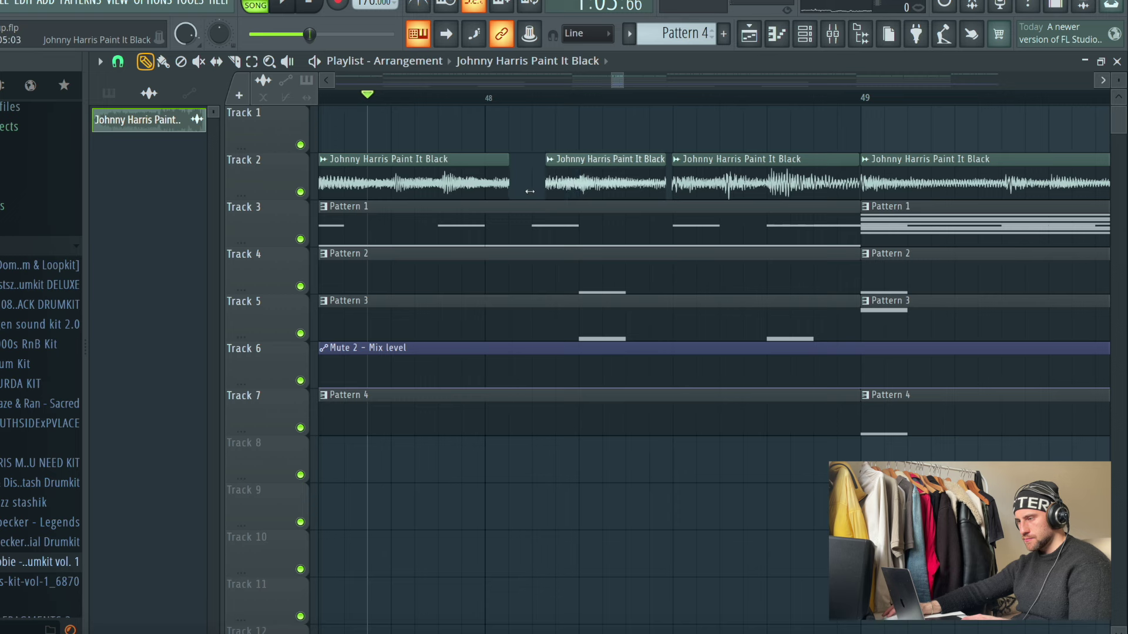
drag(517, 191, 513, 191)
key(space)
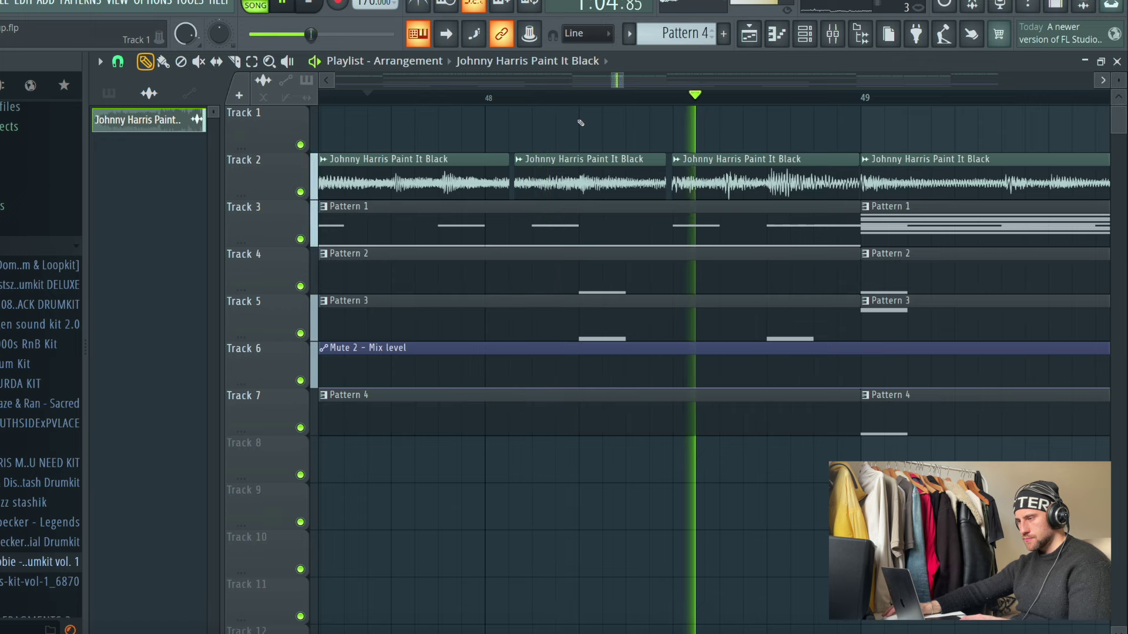
Step: Delete the Track 2 sample clips from bar 49 to bar 57
scroll(597, 104, down, 5)
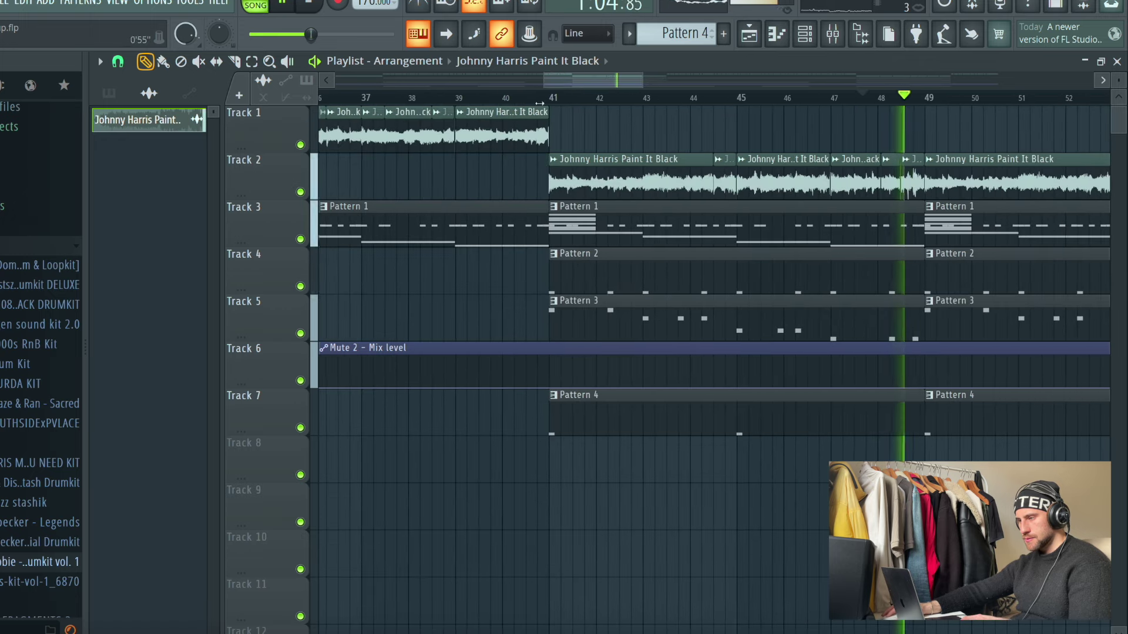
click(556, 105)
drag(598, 77, 564, 90)
right_click(933, 182)
drag(649, 79, 690, 79)
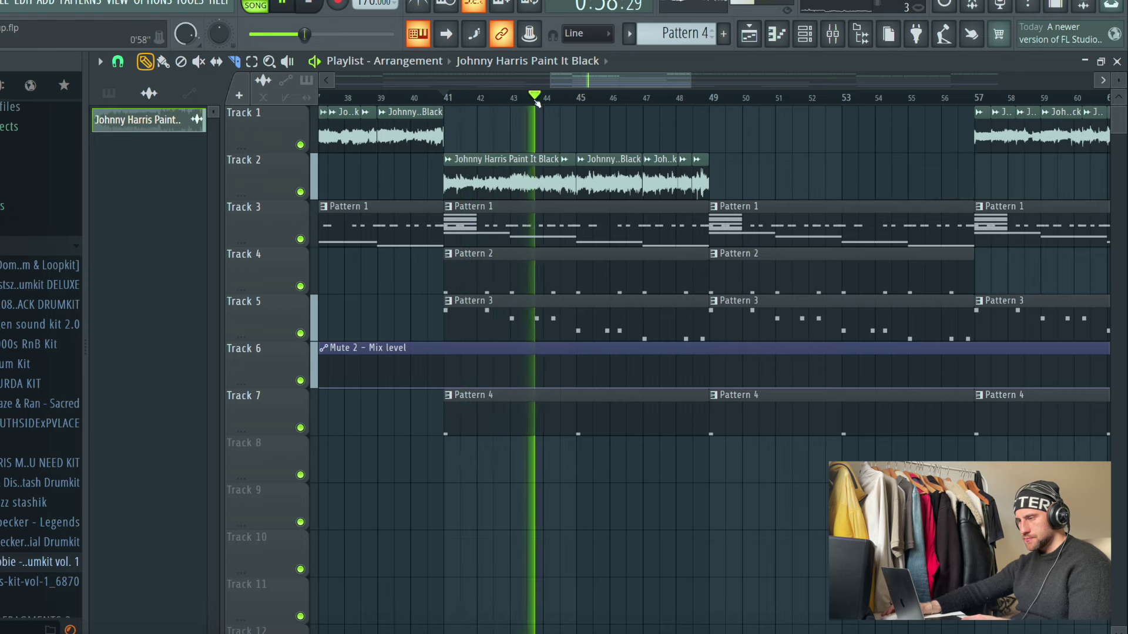
Step: Slice the Track 2 sample just before bar 44, trim the new piece on Track 1, return it to Track 2 and play the passage
scroll(563, 101, up, 2)
scroll(562, 101, up, 3)
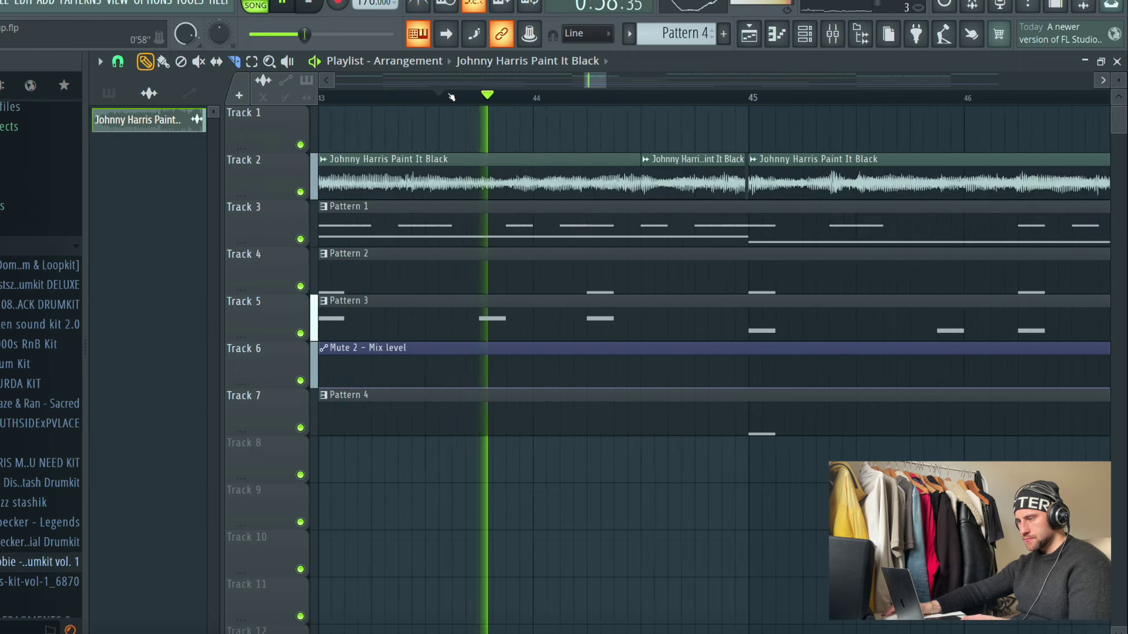
drag(515, 202, 513, 146)
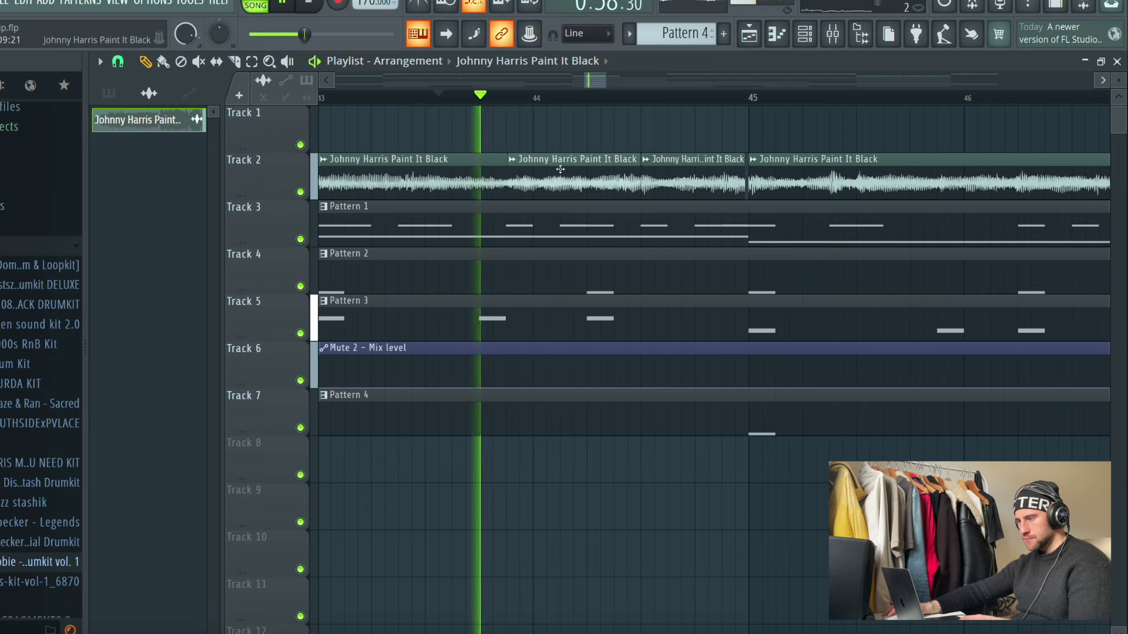
mouse_move(559, 183)
mouse_down()
mouse_move(559, 136)
mouse_move(572, 134)
mouse_up()
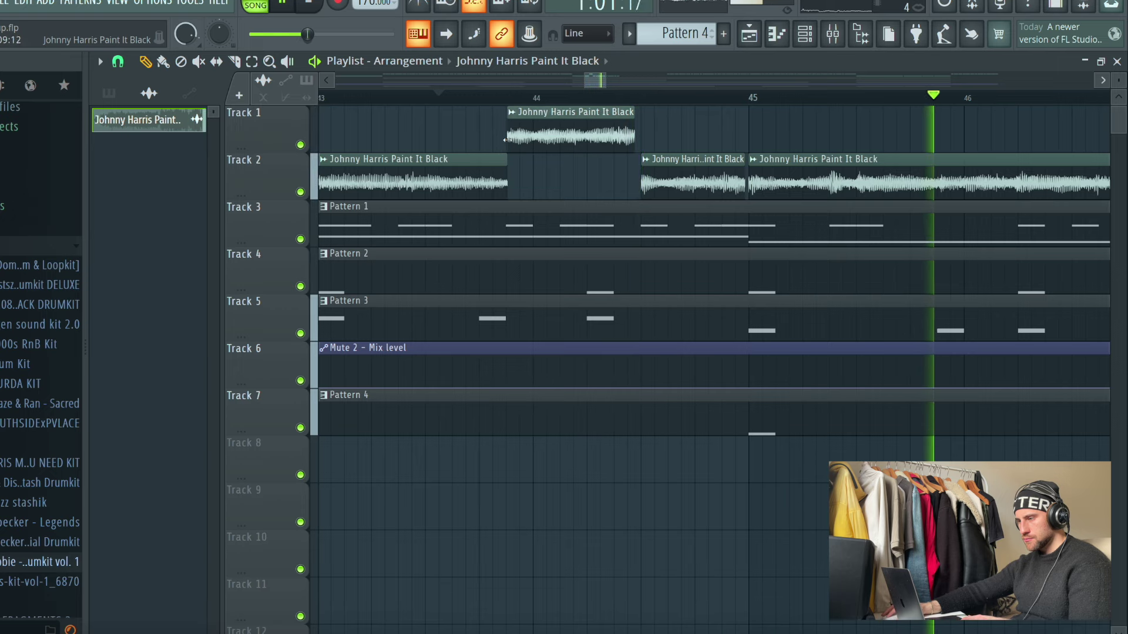
drag(551, 139, 550, 186)
click(461, 97)
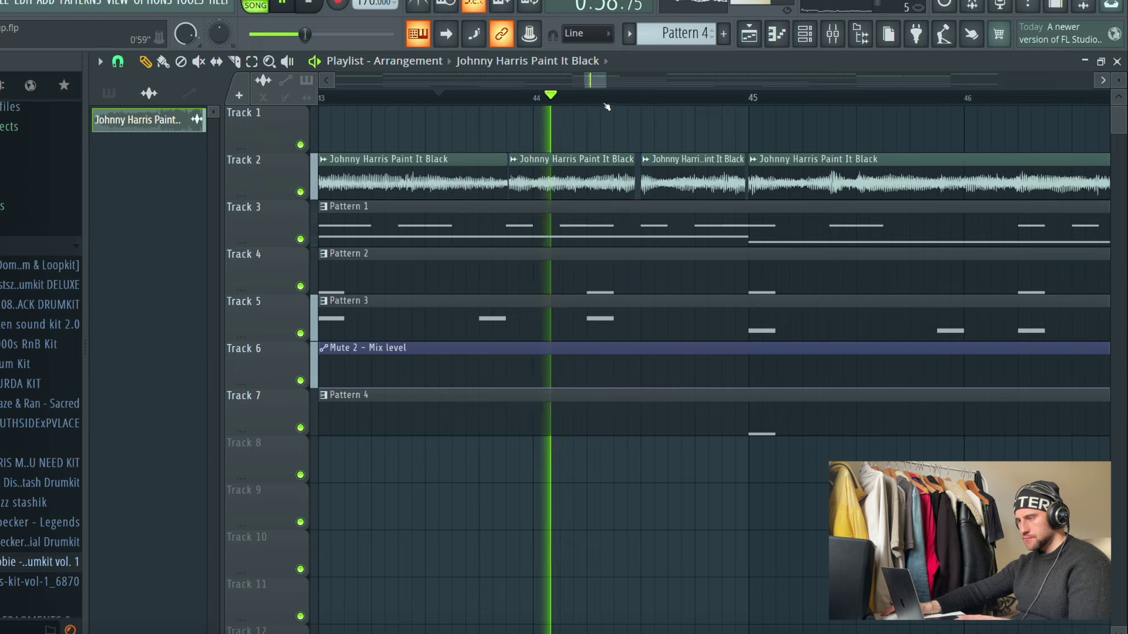
Step: Duplicate the Track 2 sample chops and the Track 3 Pattern 1 clip from bars 41–49 into bars 49–57
scroll(606, 99, down, 8)
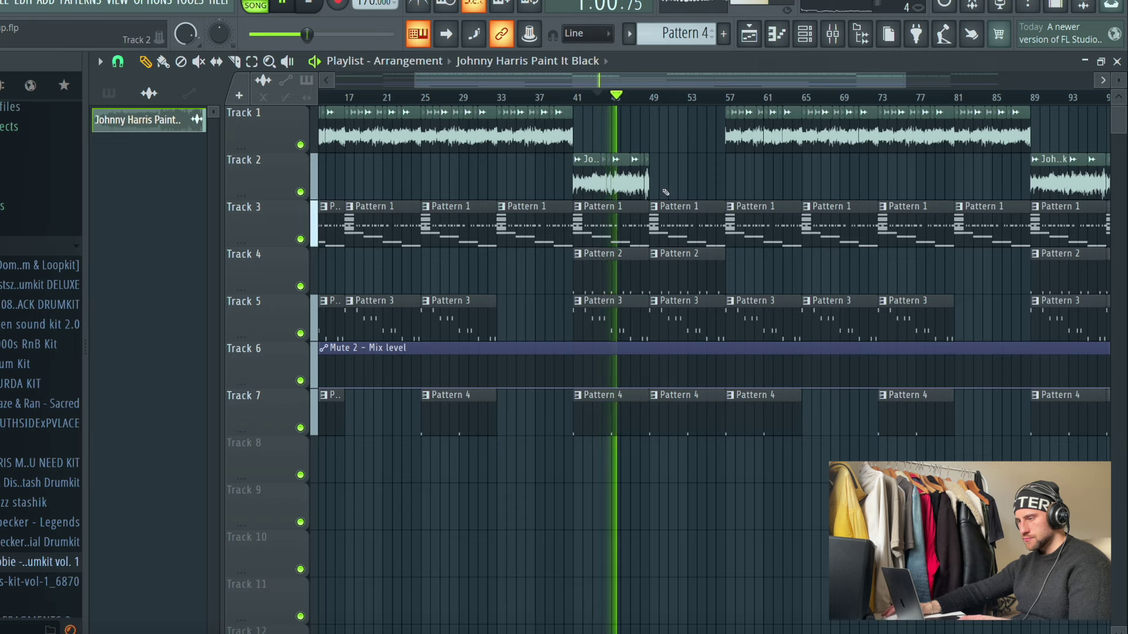
scroll(679, 101, up, 4)
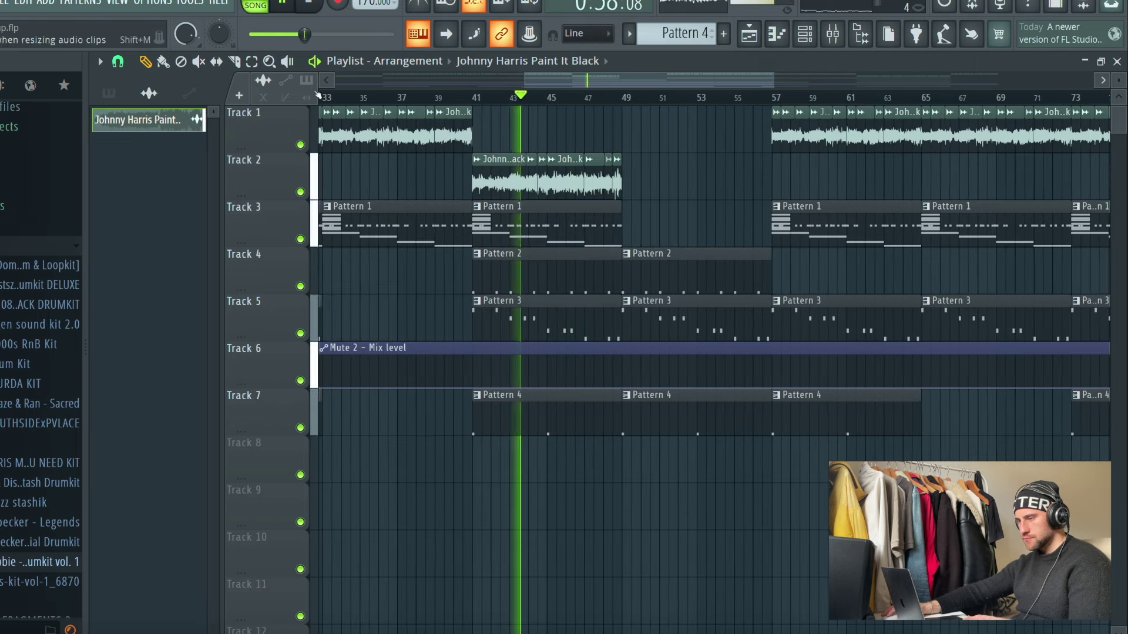
drag(472, 154, 691, 242)
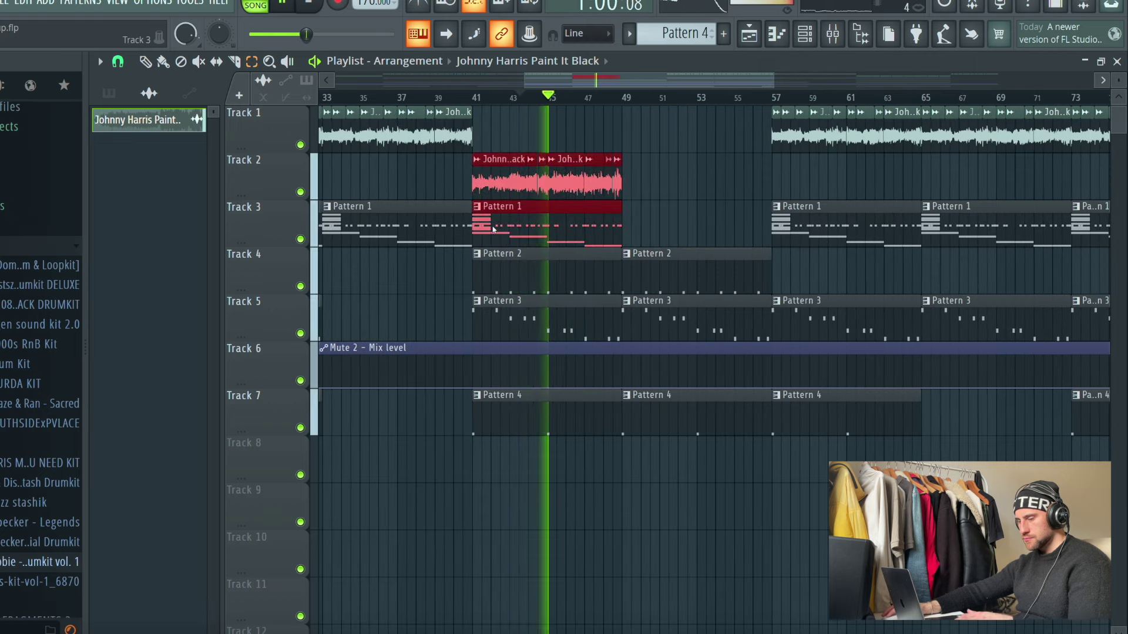
key(ctrl+b)
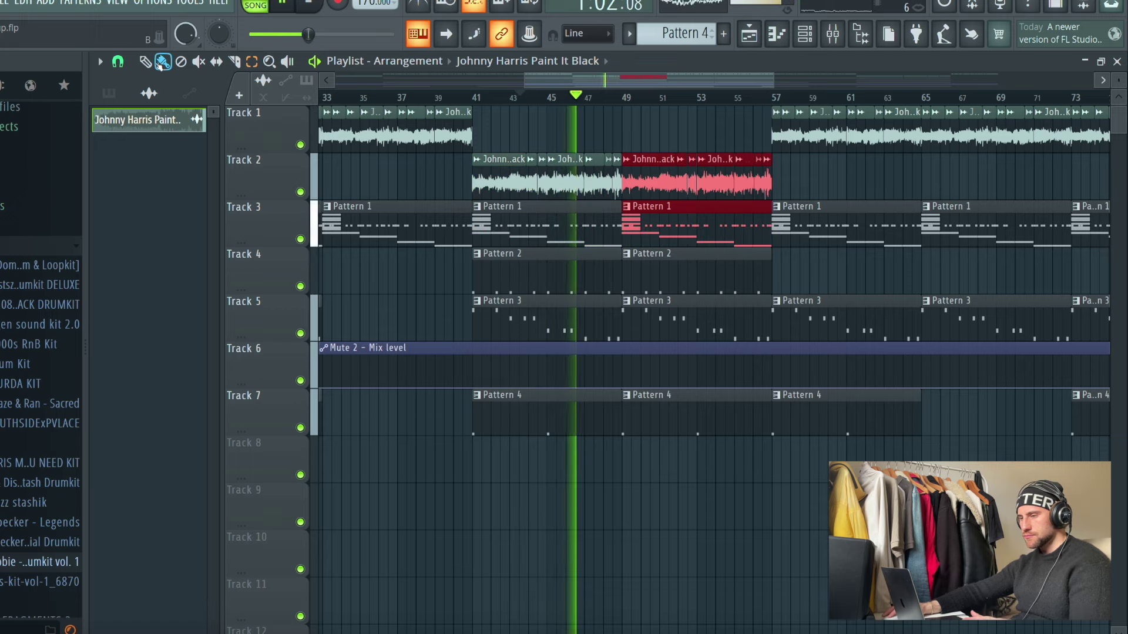
scroll(627, 100, up, 2)
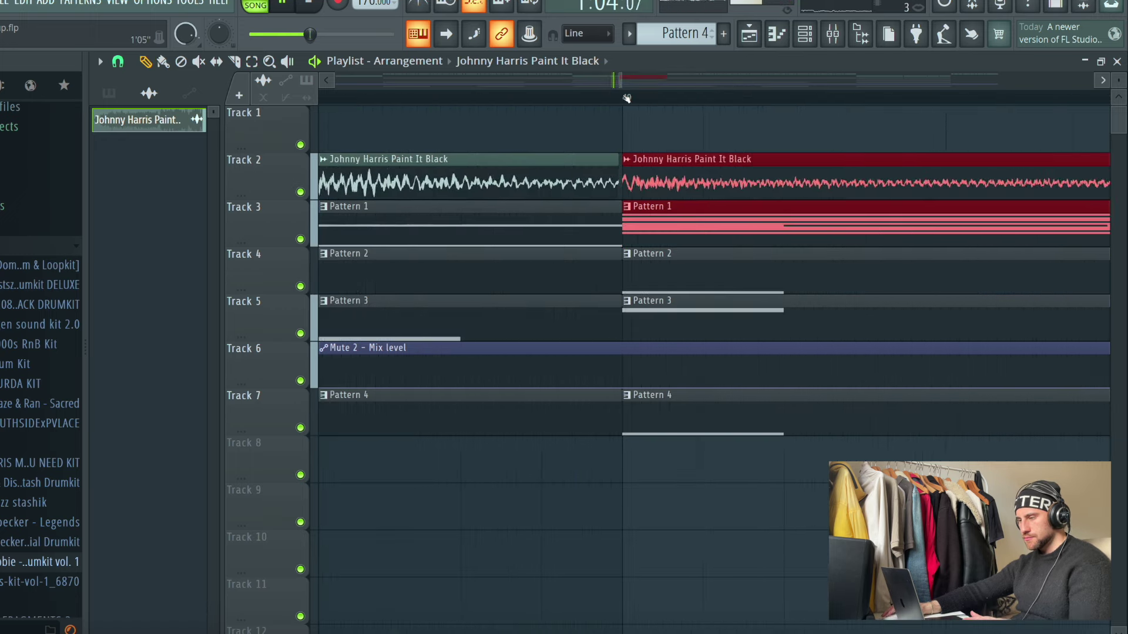
scroll(627, 100, down, 5)
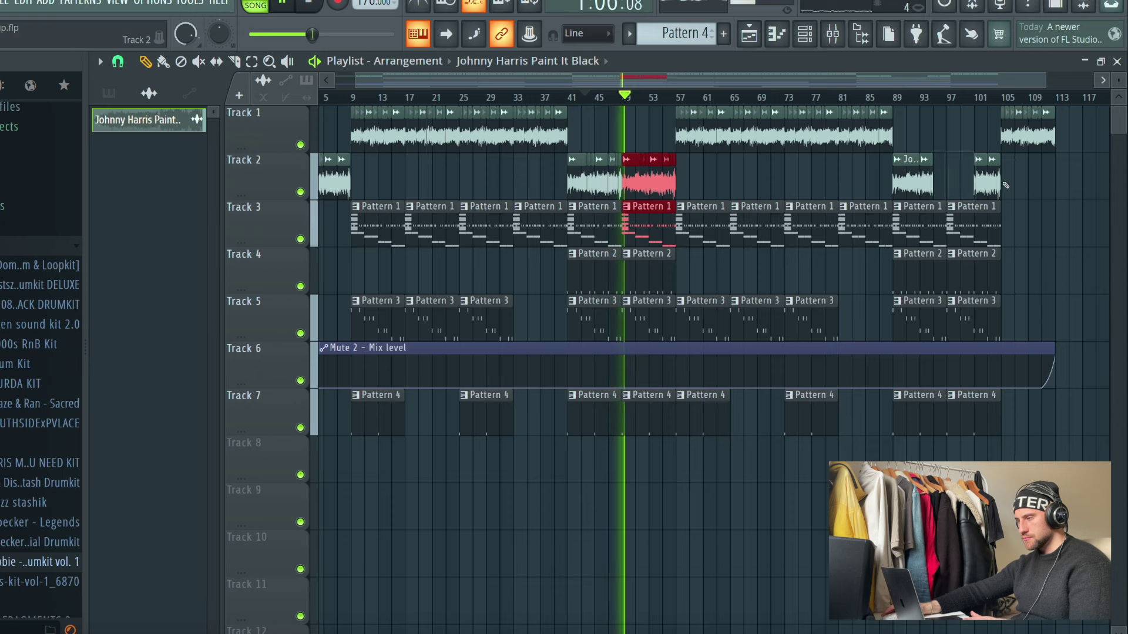
Step: Replace the Track 2 and Track 3 clips in bars 89–105 with copies of the clips from bars 41–57
right_click(909, 206)
right_click(986, 229)
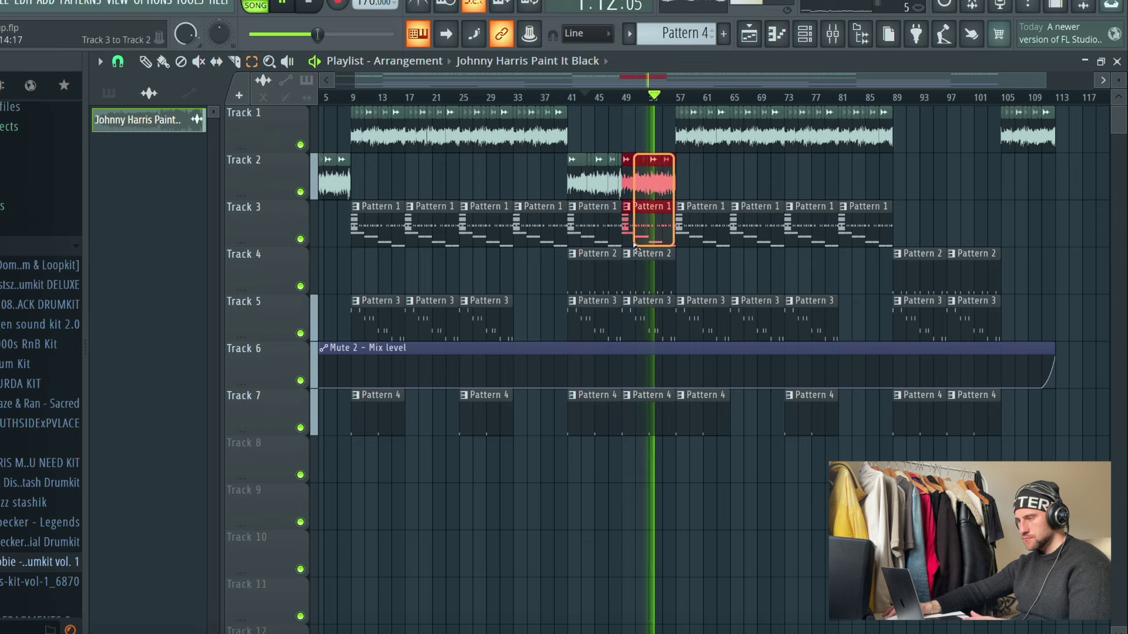
drag(586, 241, 585, 241)
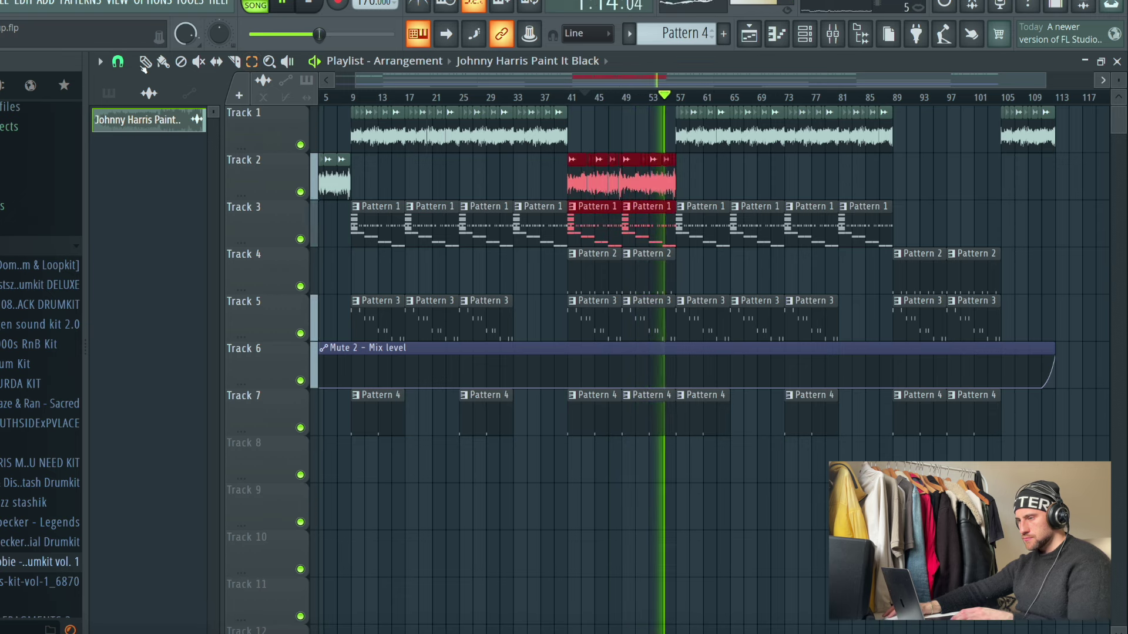
key(ctrl+b)
drag(736, 212, 916, 233)
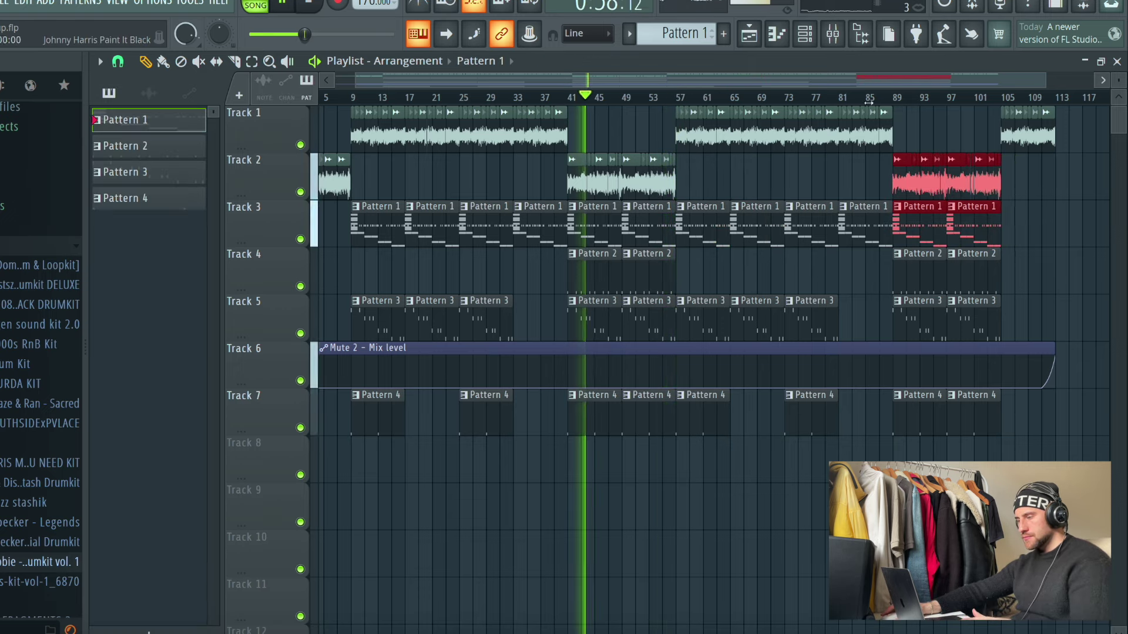
Step: Play the copied section from bar 89, deselect its clips and save the project
scroll(891, 101, up, 5)
click(891, 101)
scroll(891, 101, down, 5)
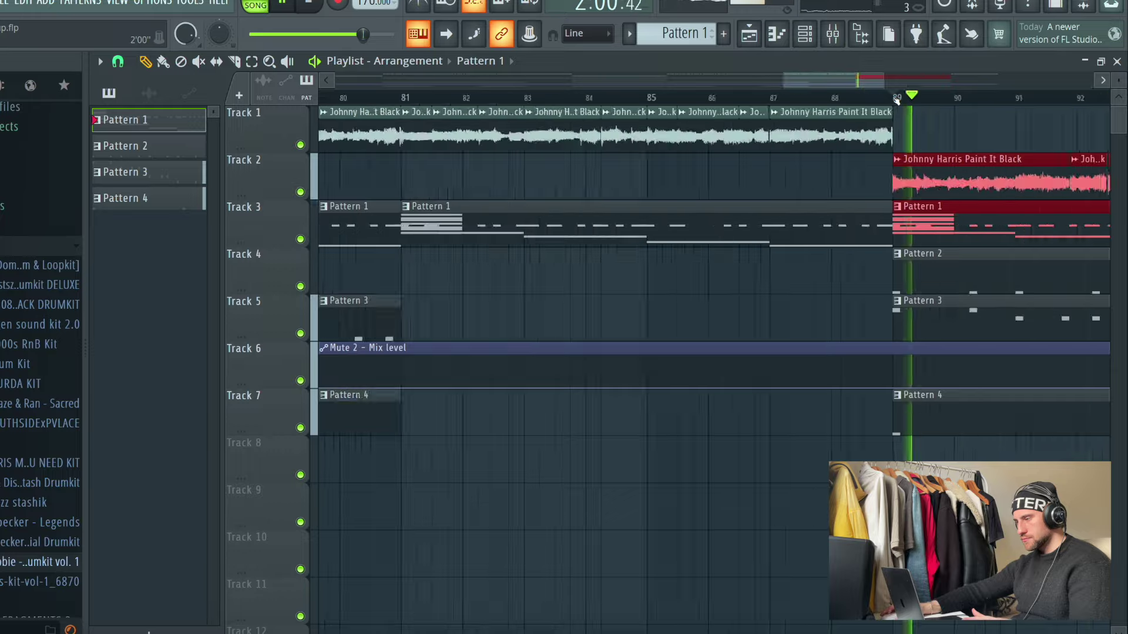
click(1078, 228)
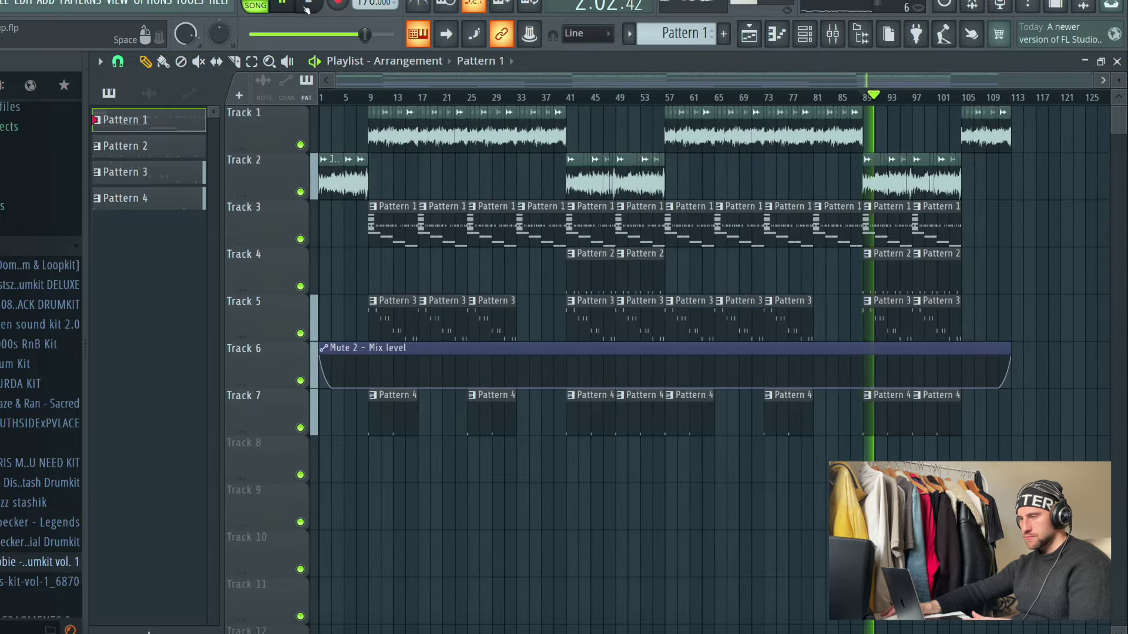
click(40, 5)
click(38, 75)
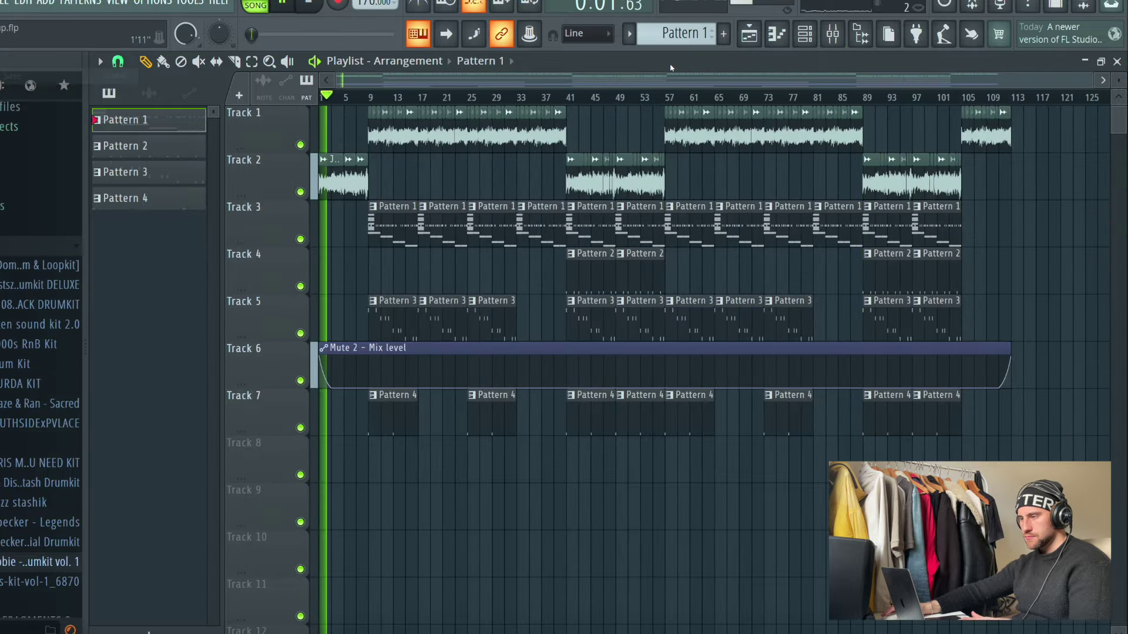
Step: Add FF Pro-Q to slot 4 of Insert 1 with a high shelf of -30 dB at about 6900 Hz and a Q of about 2
click(833, 33)
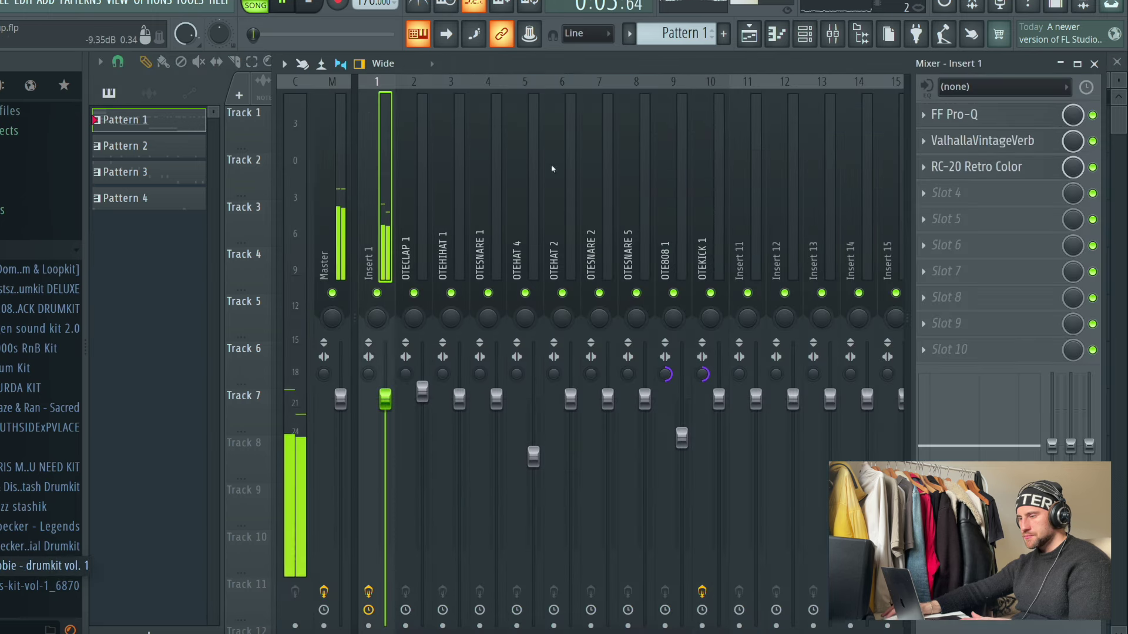
click(992, 189)
click(435, 201)
drag(626, 309, 538, 362)
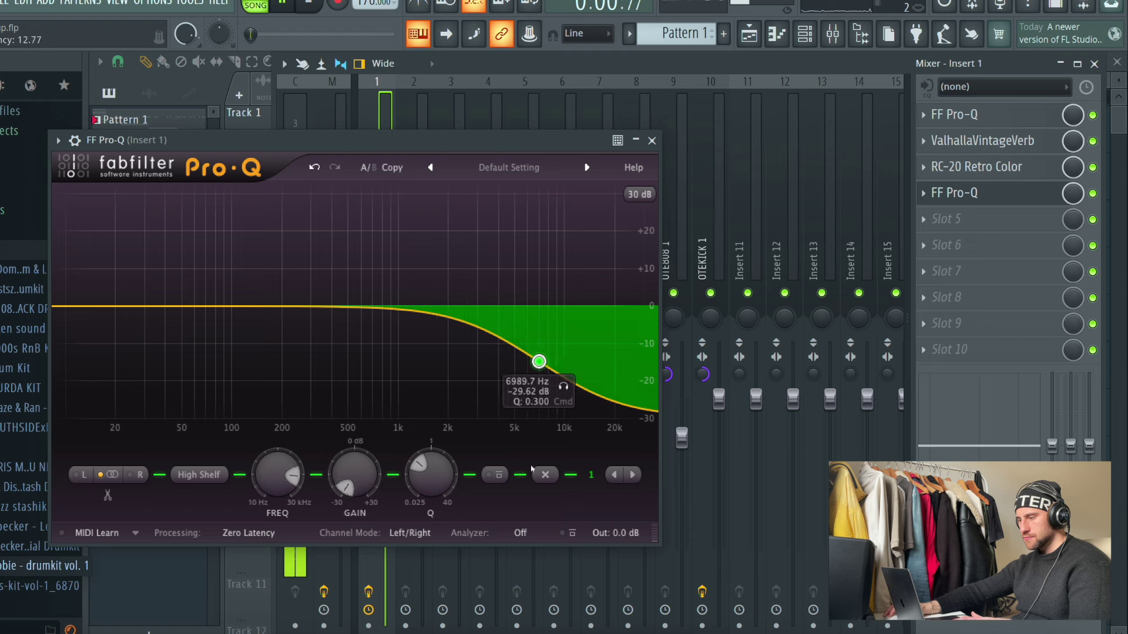
drag(432, 470, 449, 446)
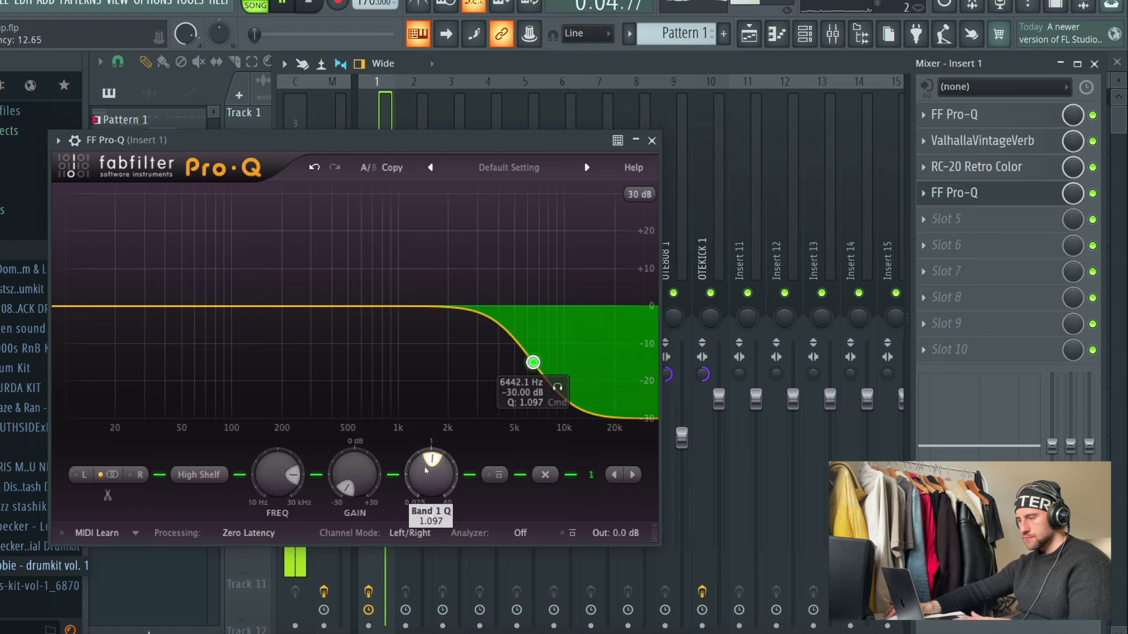
drag(427, 456, 428, 451)
drag(533, 362, 539, 366)
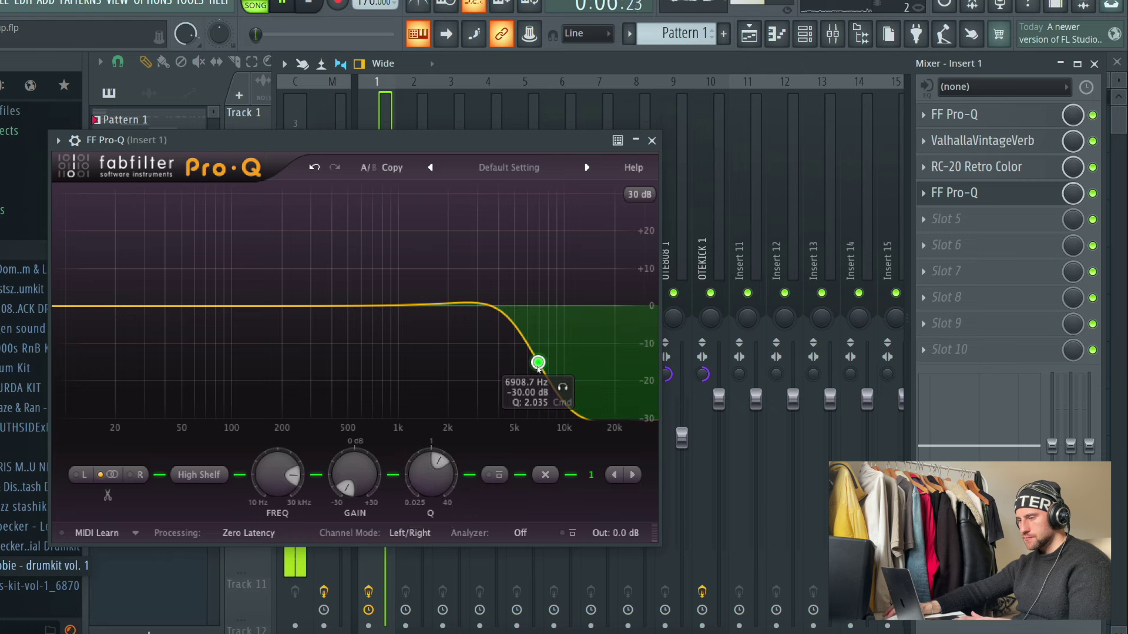
click(652, 141)
Step: Automate slot 4's FF Pro-Q mix level, raised over bars 1–9, 41–57 and 89–105 and at zero between them, and save the project
right_click(1085, 202)
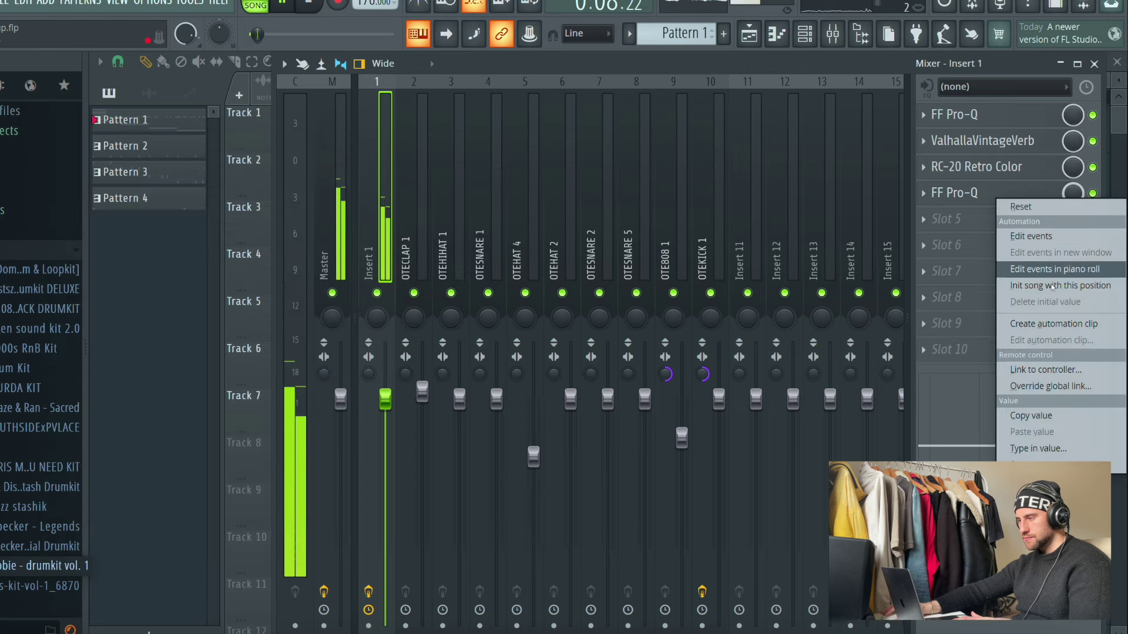
click(1042, 324)
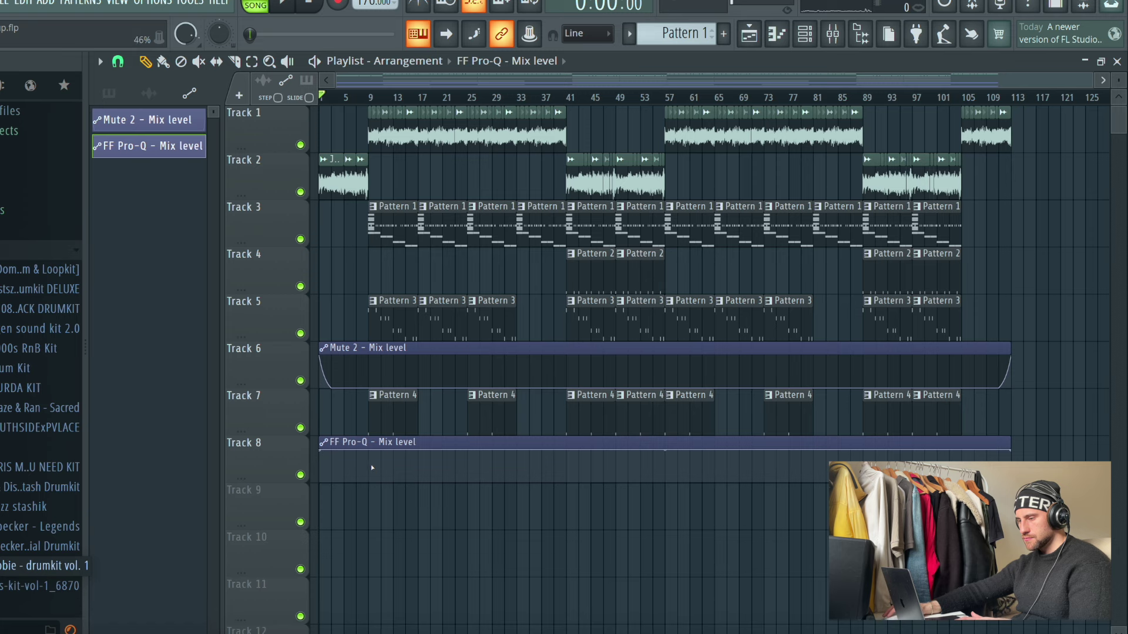
drag(369, 494, 369, 500)
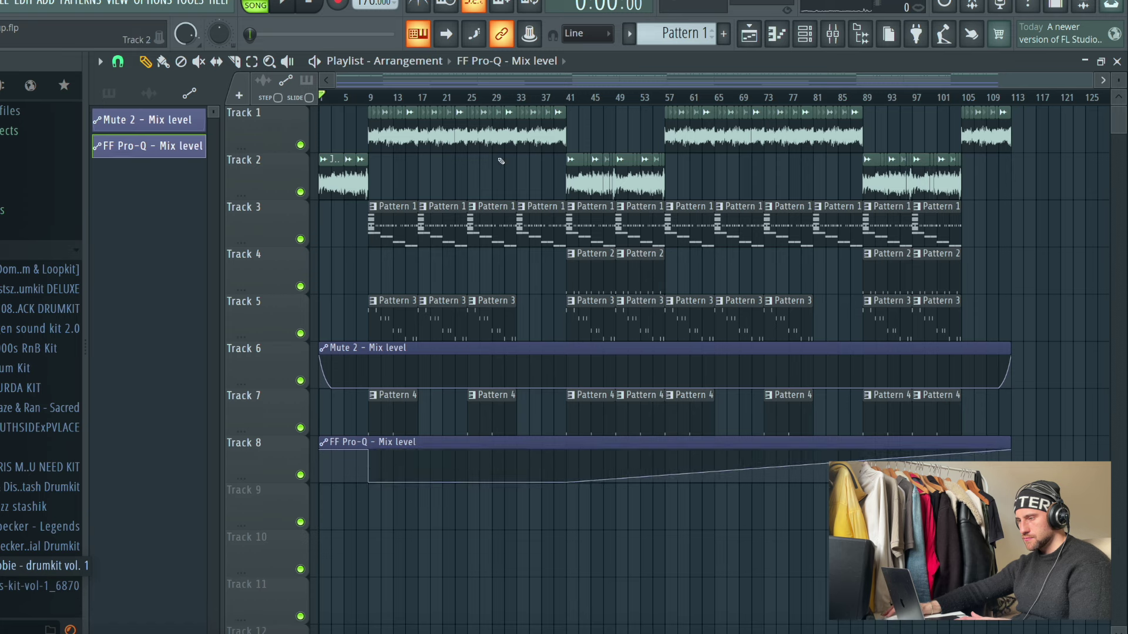
click(520, 99)
key(space)
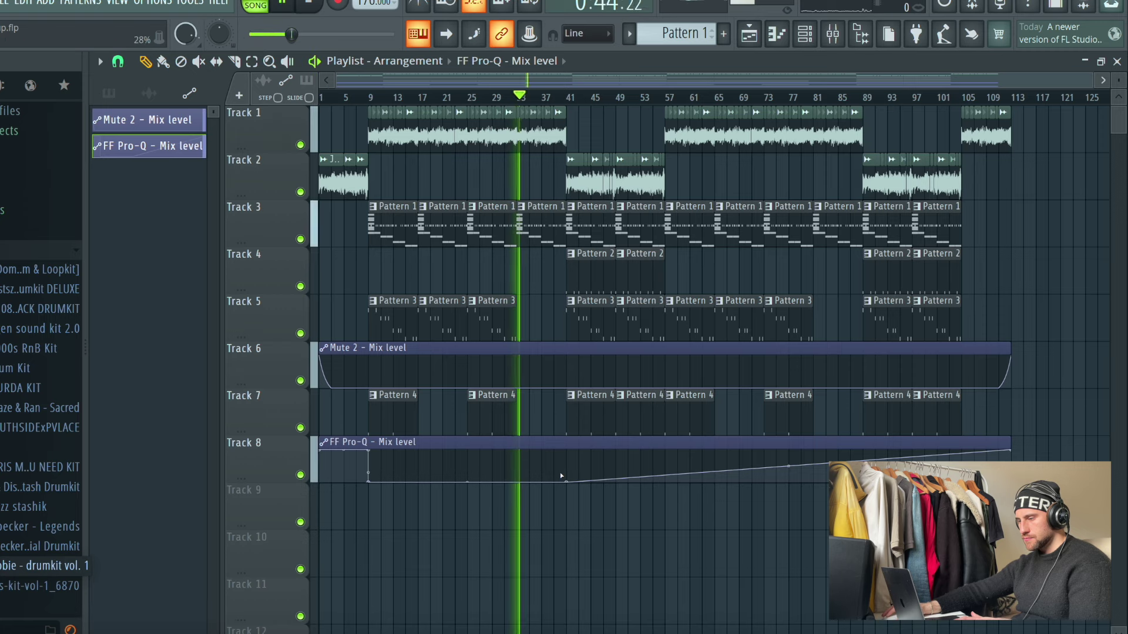
drag(561, 475, 568, 436)
right_click(671, 440)
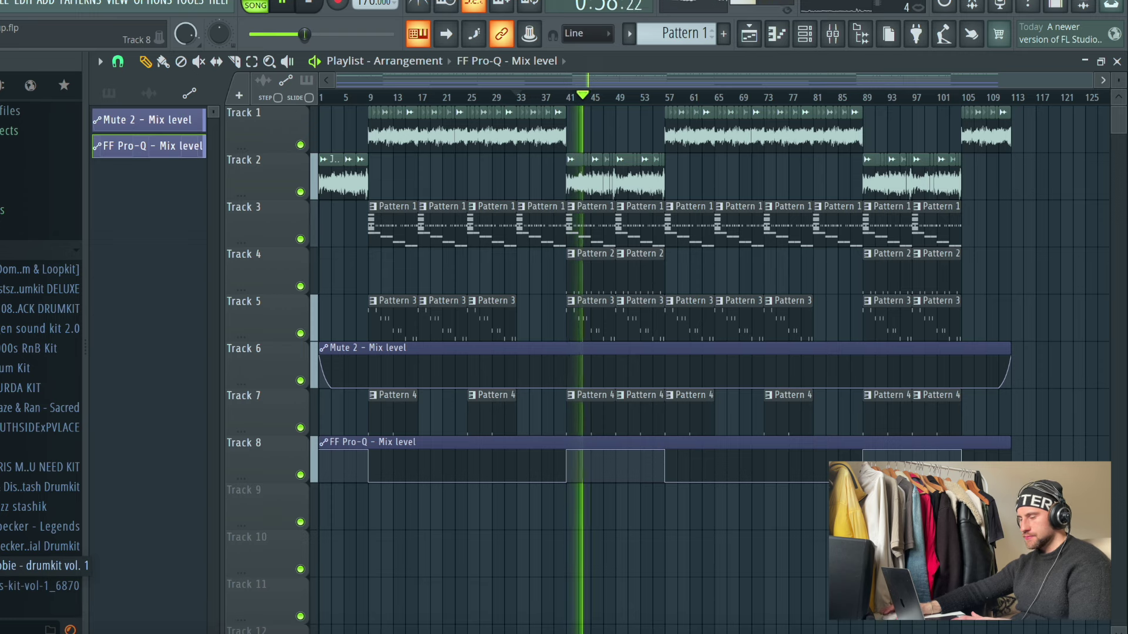
click(3, 4)
click(17, 75)
Step: Inspect the miscellaneous channel settings of OTECLAP 1 and OTESNARE 1 from the channel rack
click(809, 39)
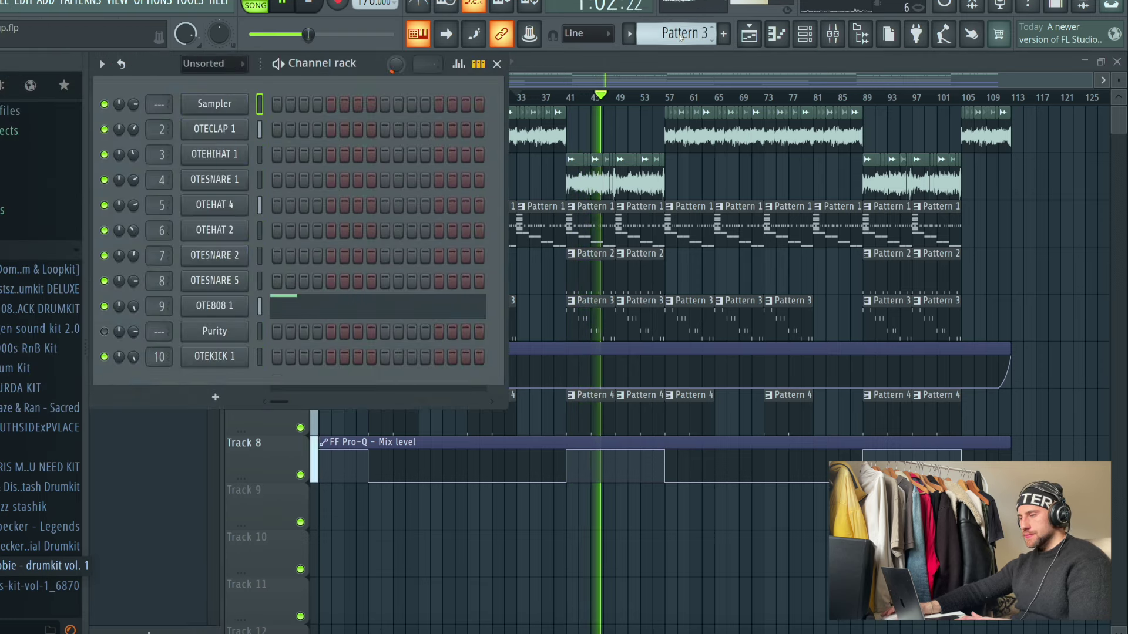
click(225, 128)
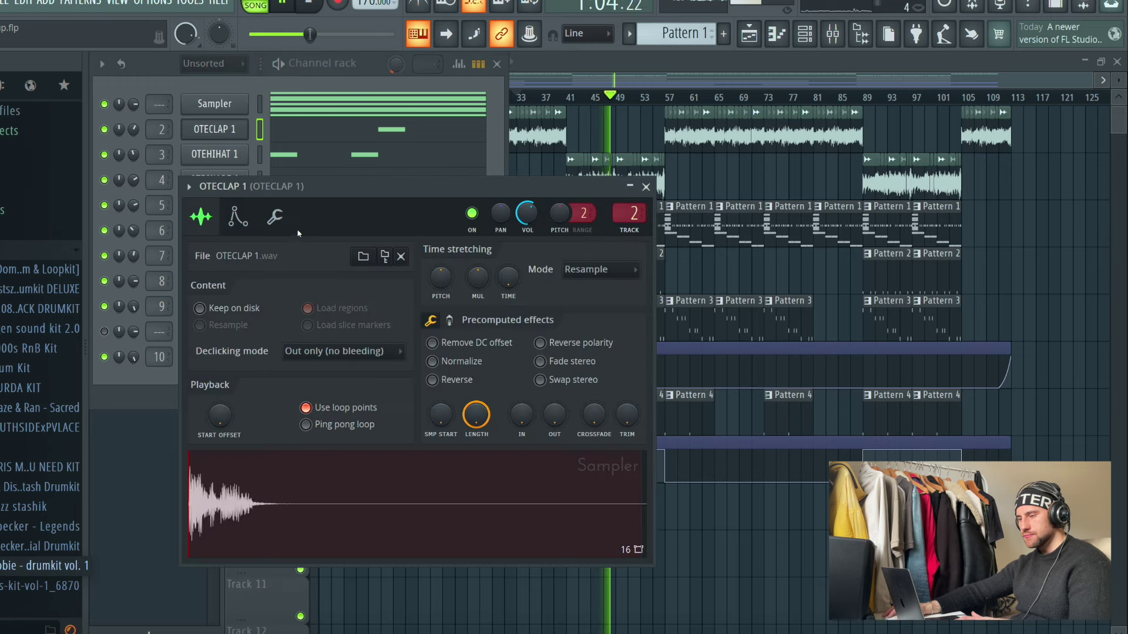
click(275, 217)
click(646, 187)
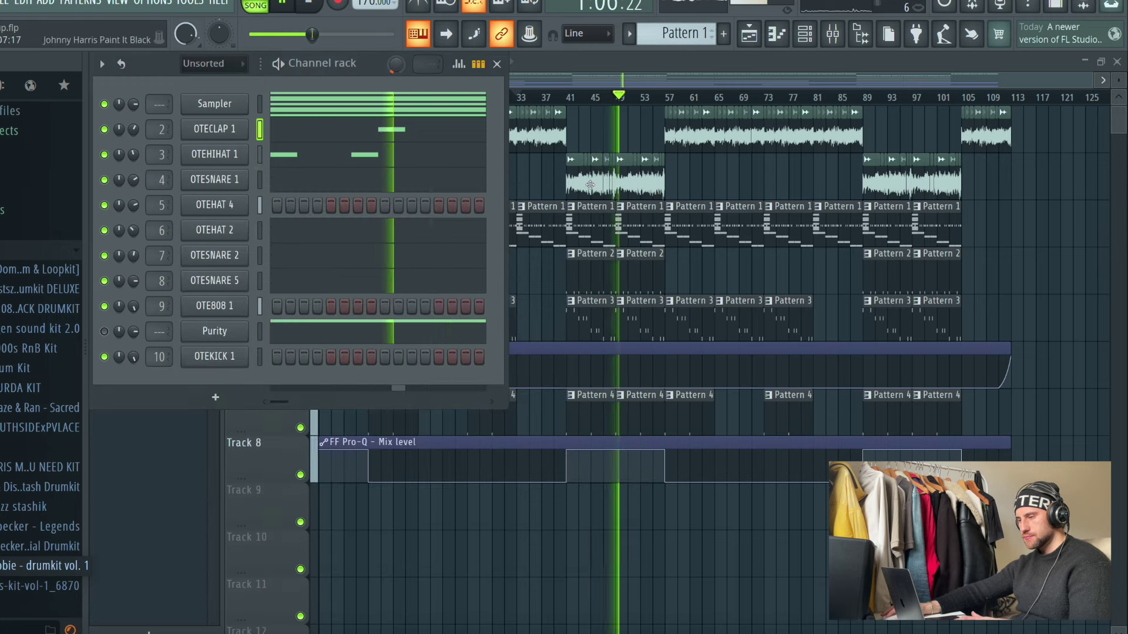
click(227, 184)
click(319, 261)
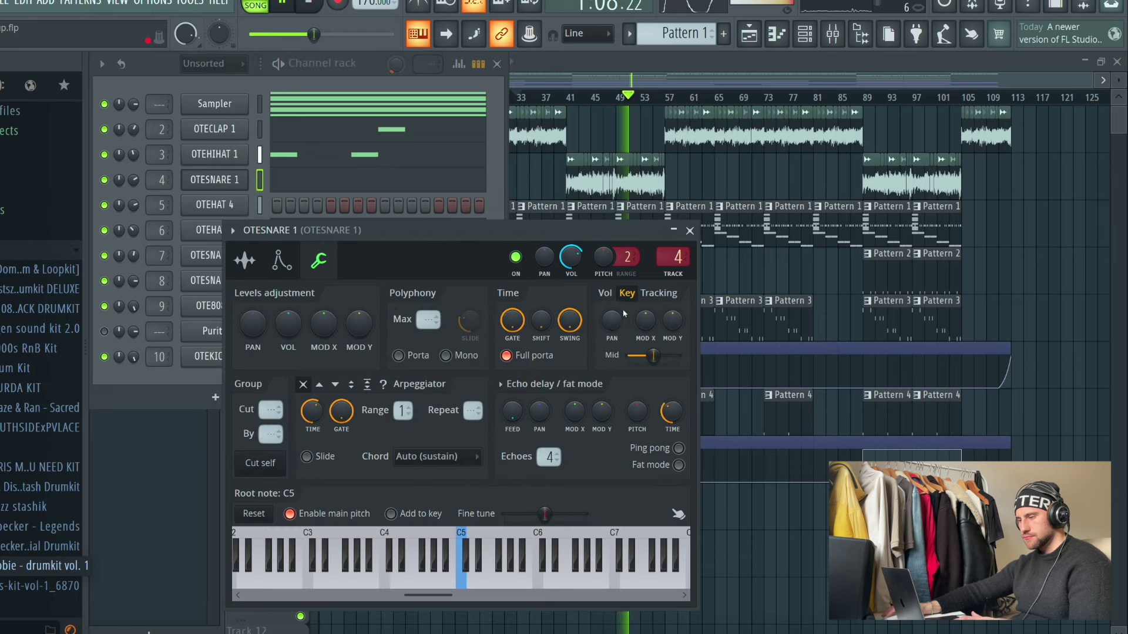
click(690, 231)
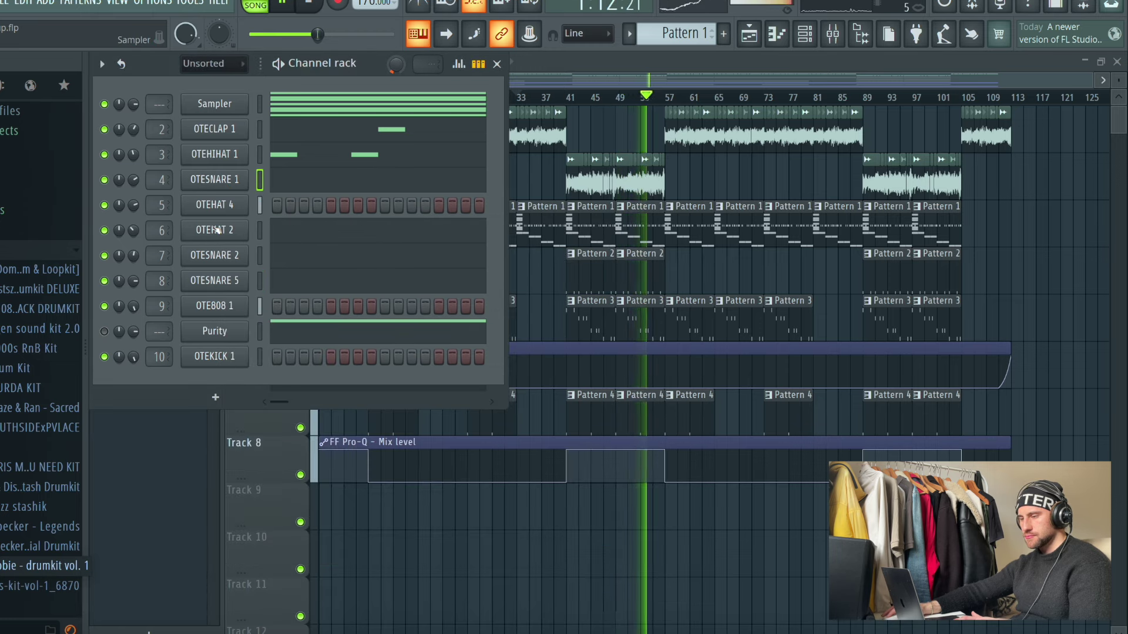
Step: Show note panning for OTEHIHAT 1 in the piano roll and pan the fast roll notes at the end of bar 8 50% left
click(336, 144)
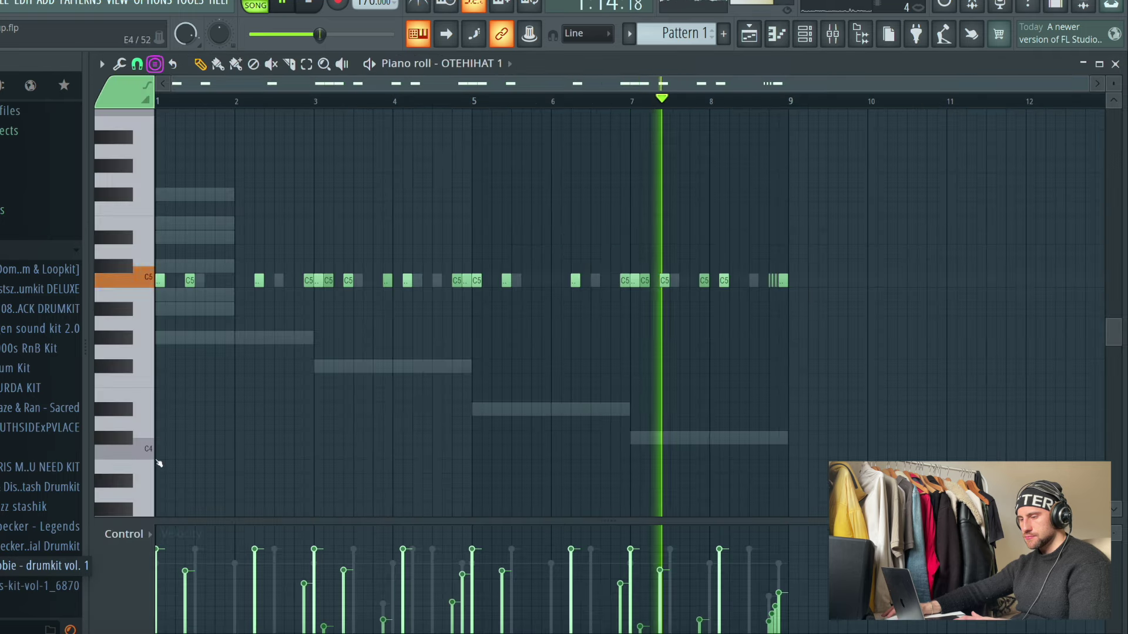
drag(173, 335, 177, 324)
scroll(387, 141, down, 2)
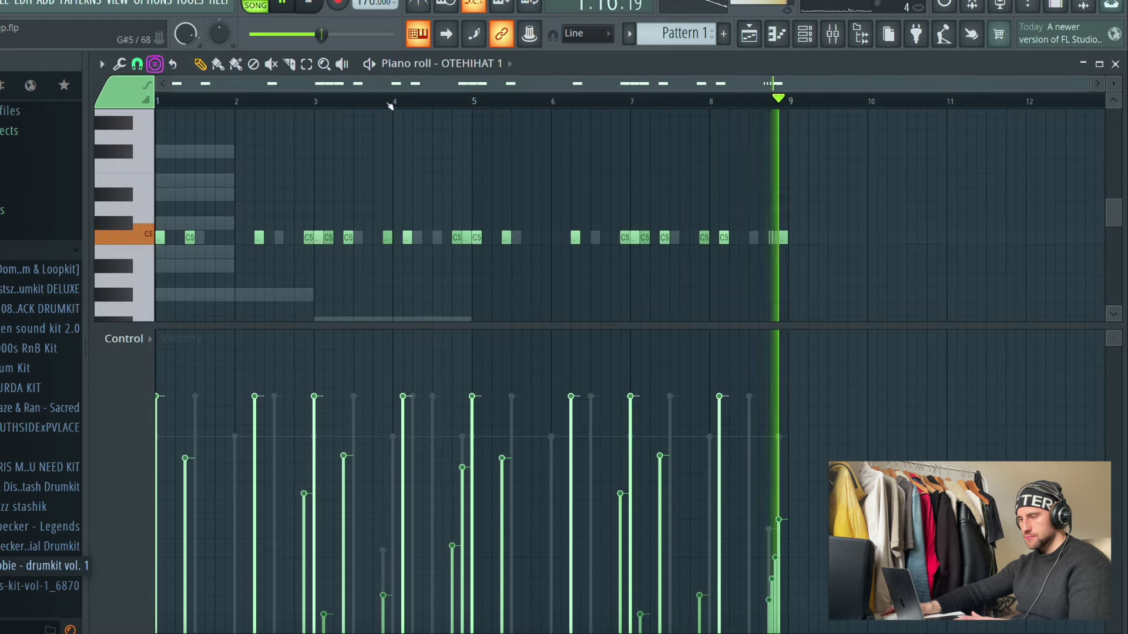
scroll(186, 100, up, 1)
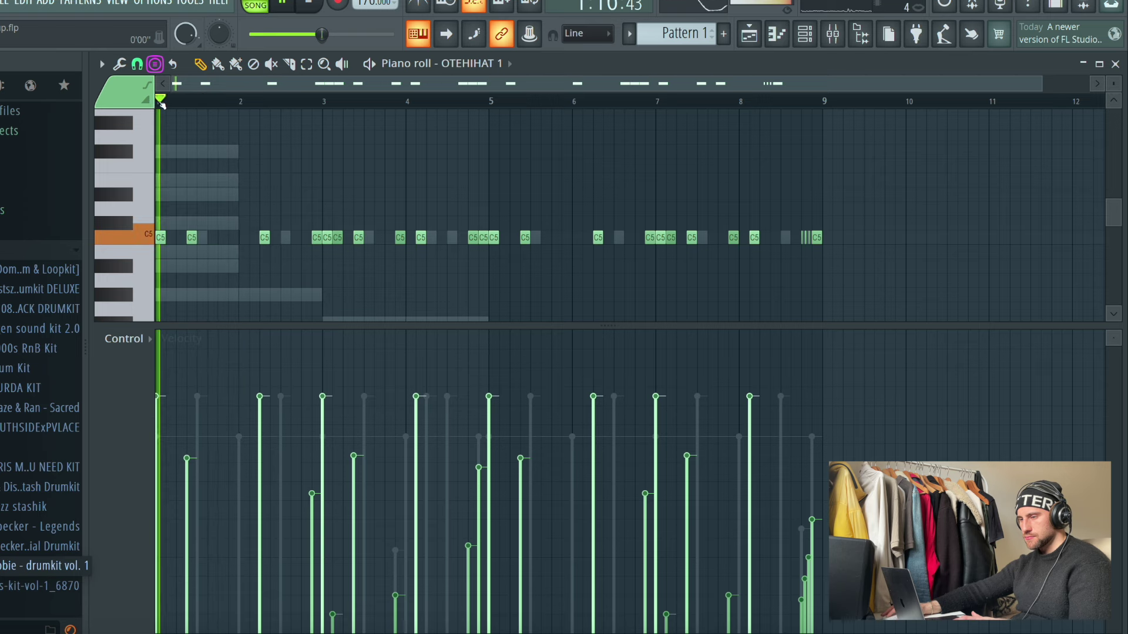
click(126, 339)
click(137, 368)
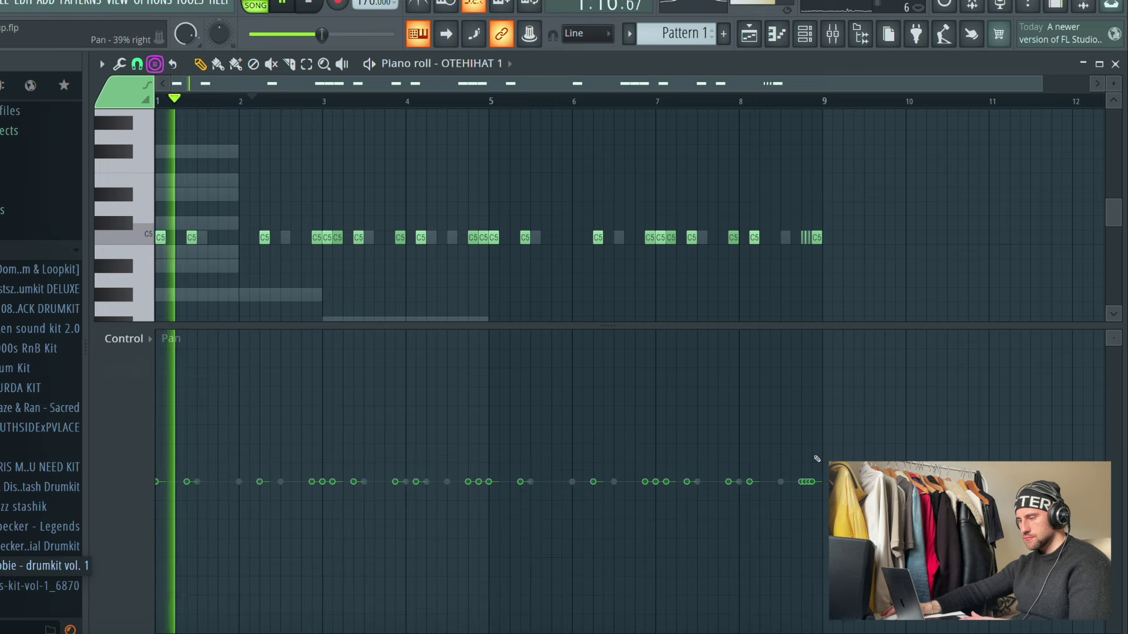
click(805, 558)
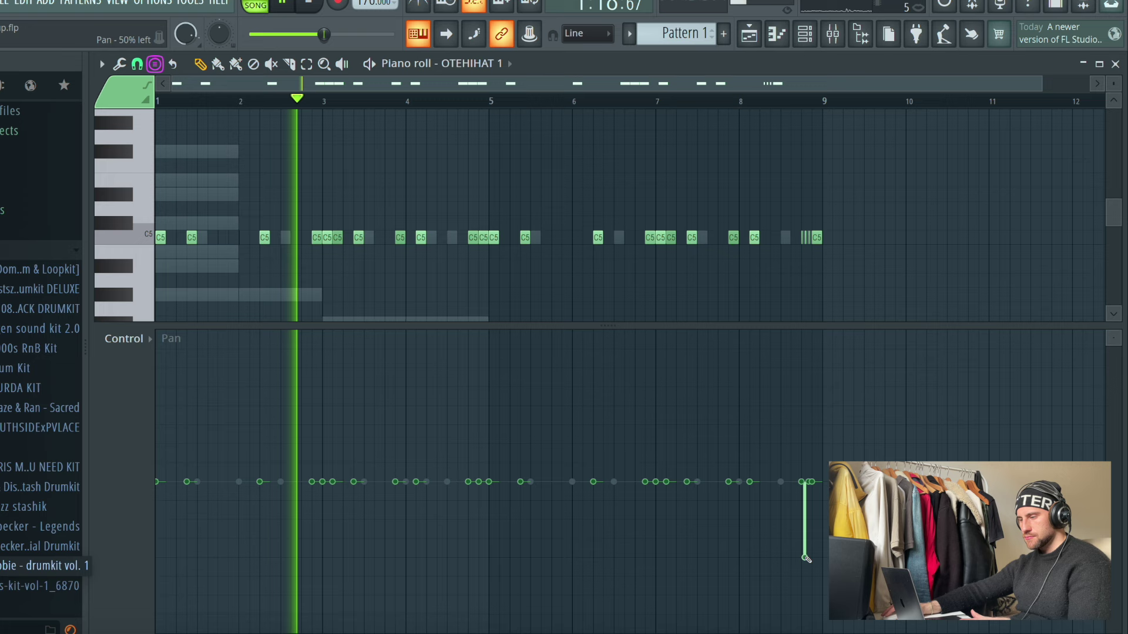
drag(804, 558, 812, 558)
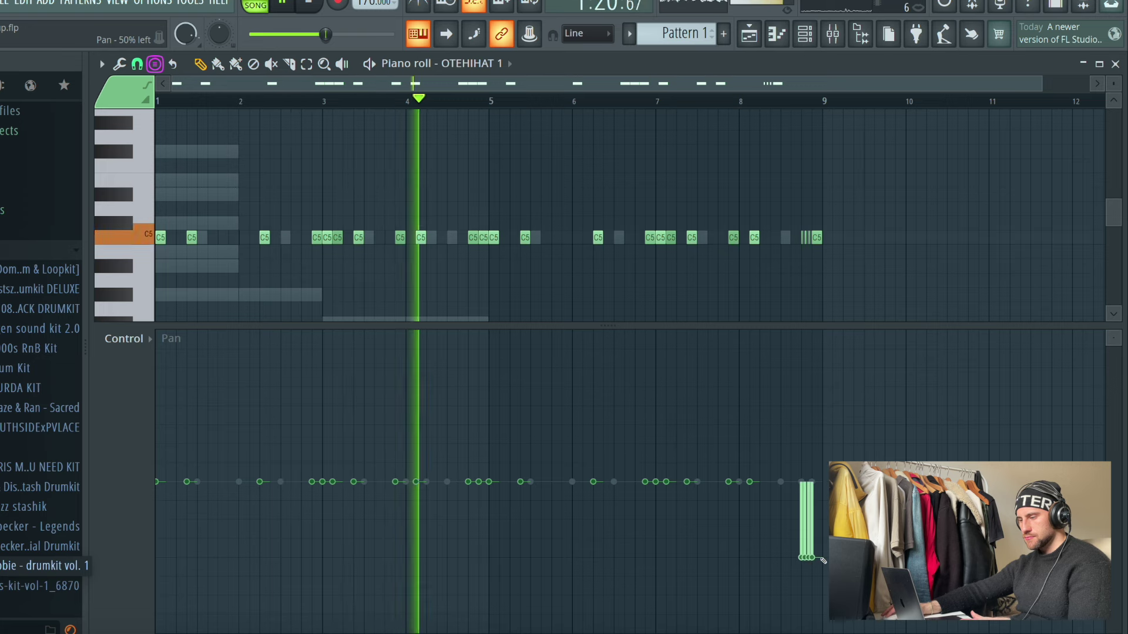
Step: Replay the pattern and pan the two OTEHIHAT 1 notes just before bar 5 50% right
key(space)
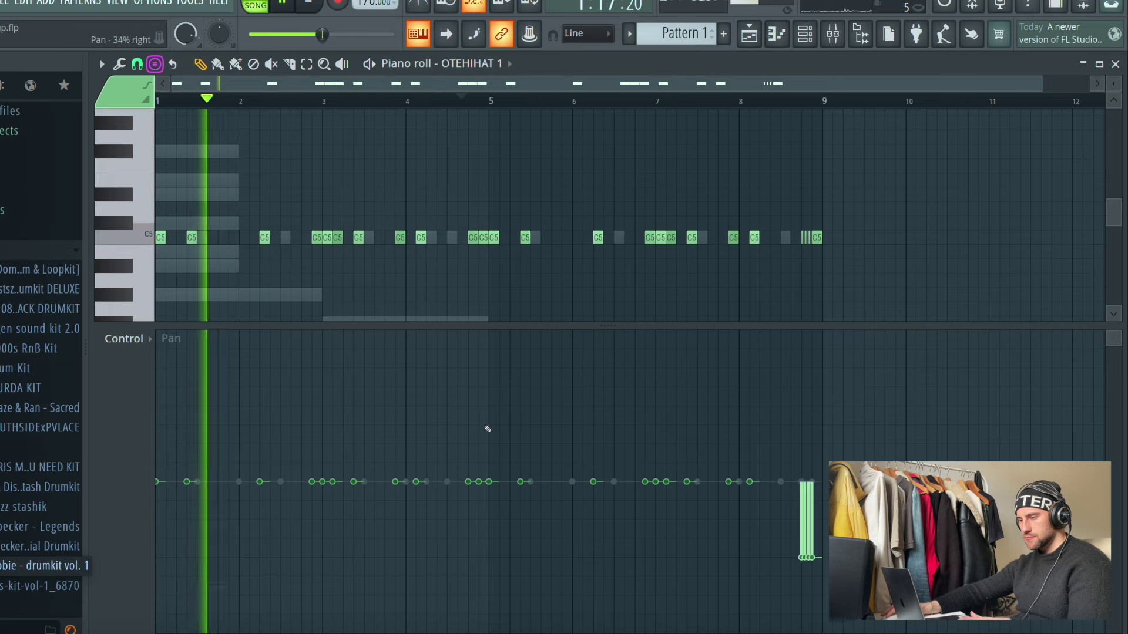
click(468, 409)
click(478, 405)
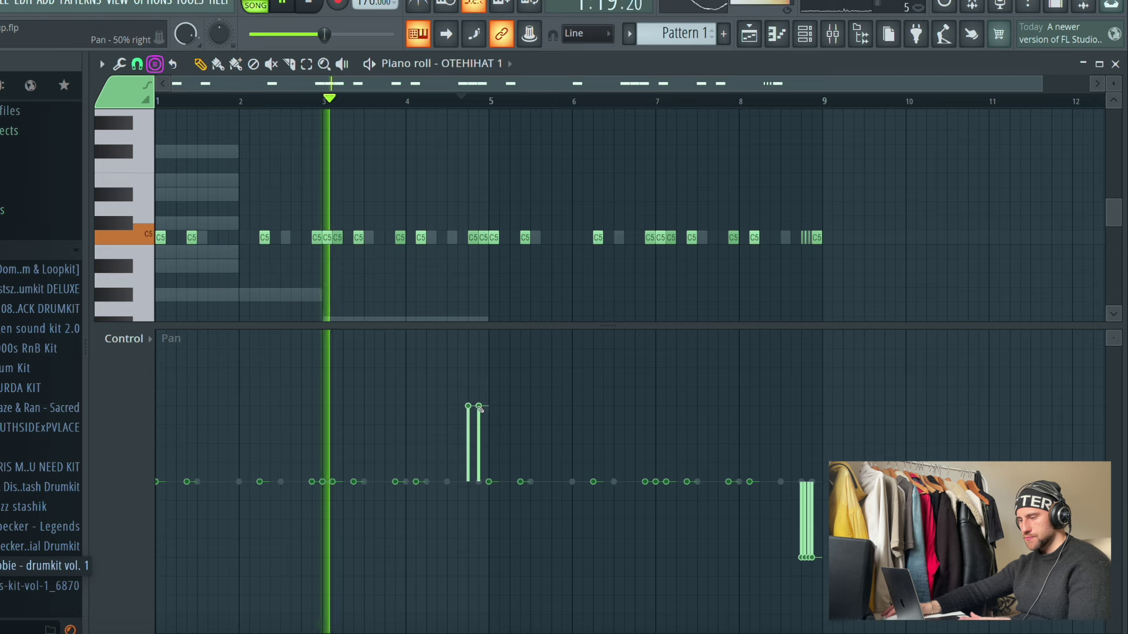
Step: Pan OTESNARE 1's notes: 50% right just before bar 4, 50% left just after bar 4, and about 50% right just after bar 8
click(496, 69)
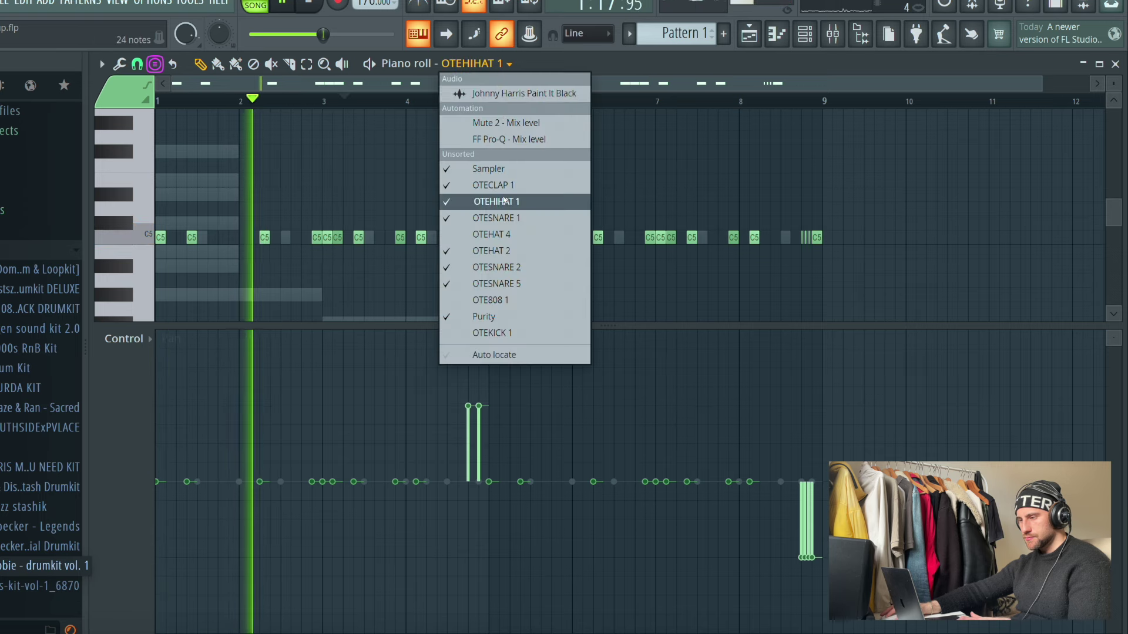
click(499, 201)
click(418, 557)
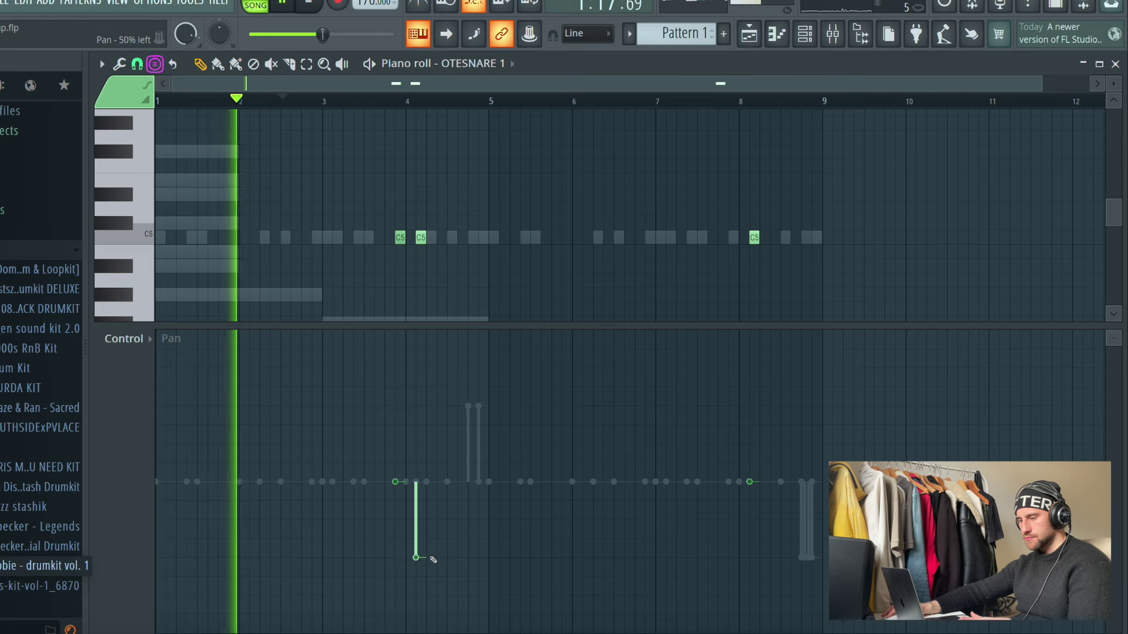
click(396, 406)
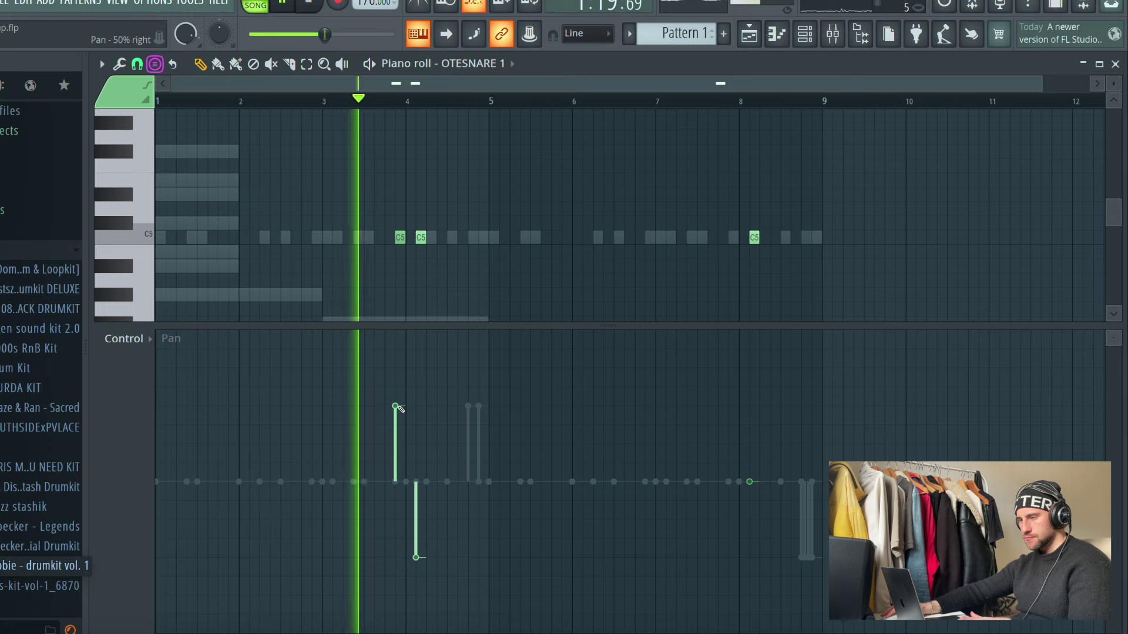
click(750, 406)
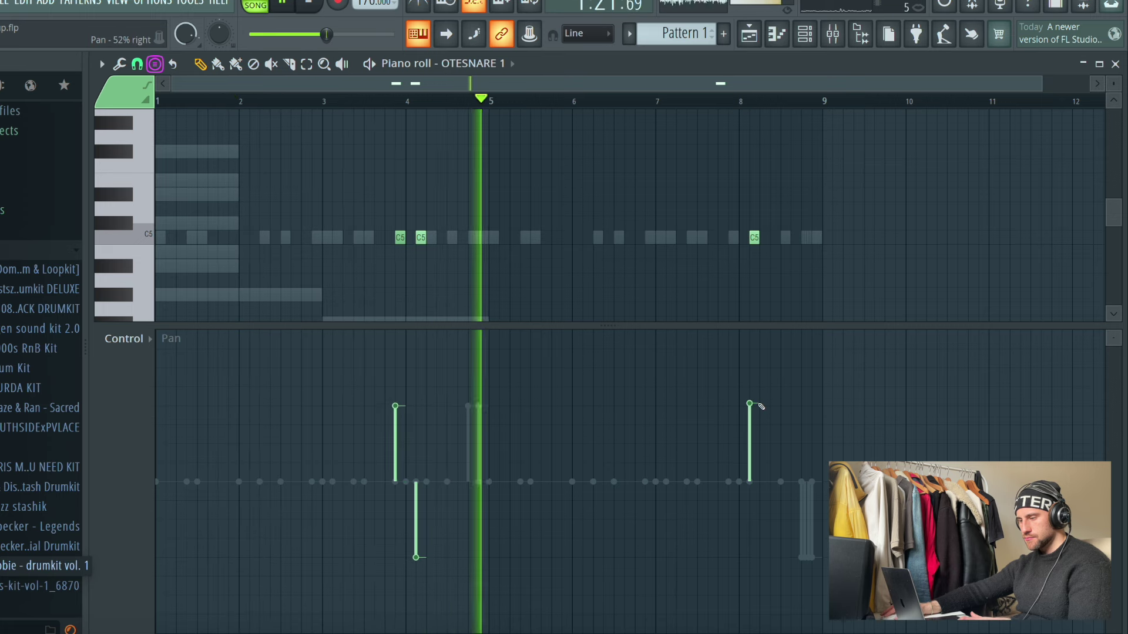
Step: Switch the piano roll to OTEHAT 2 and pan its single note in bar 4 50% right
click(476, 63)
click(514, 249)
click(427, 406)
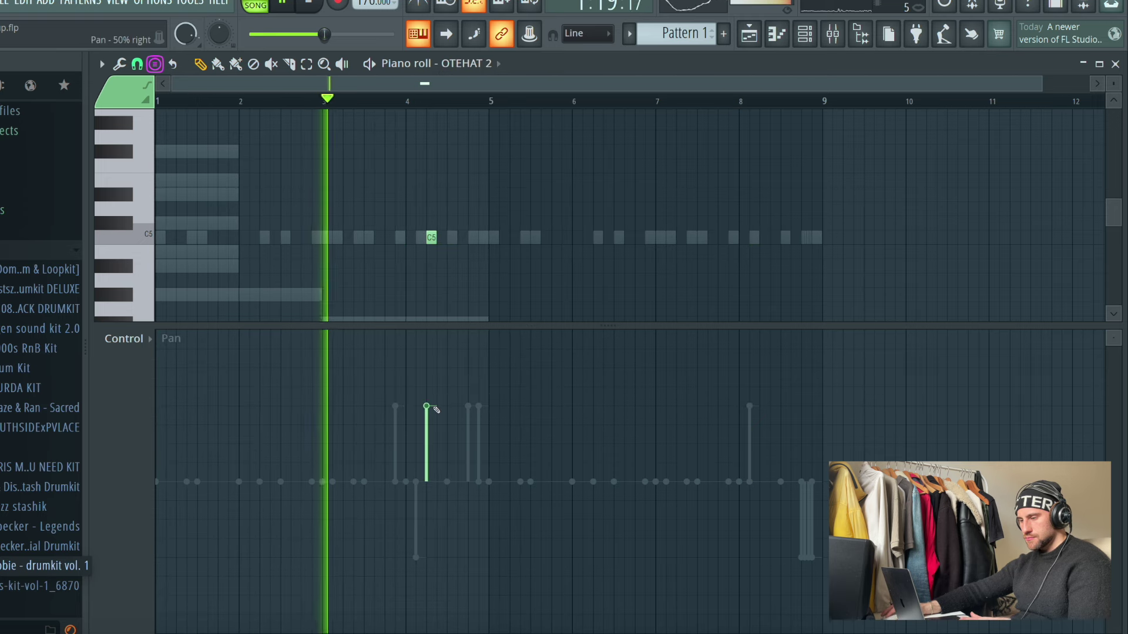
Step: Look through OTESNARE 2, then pan the OTESNARE 5 note just before bar 5 about 50% left
click(489, 66)
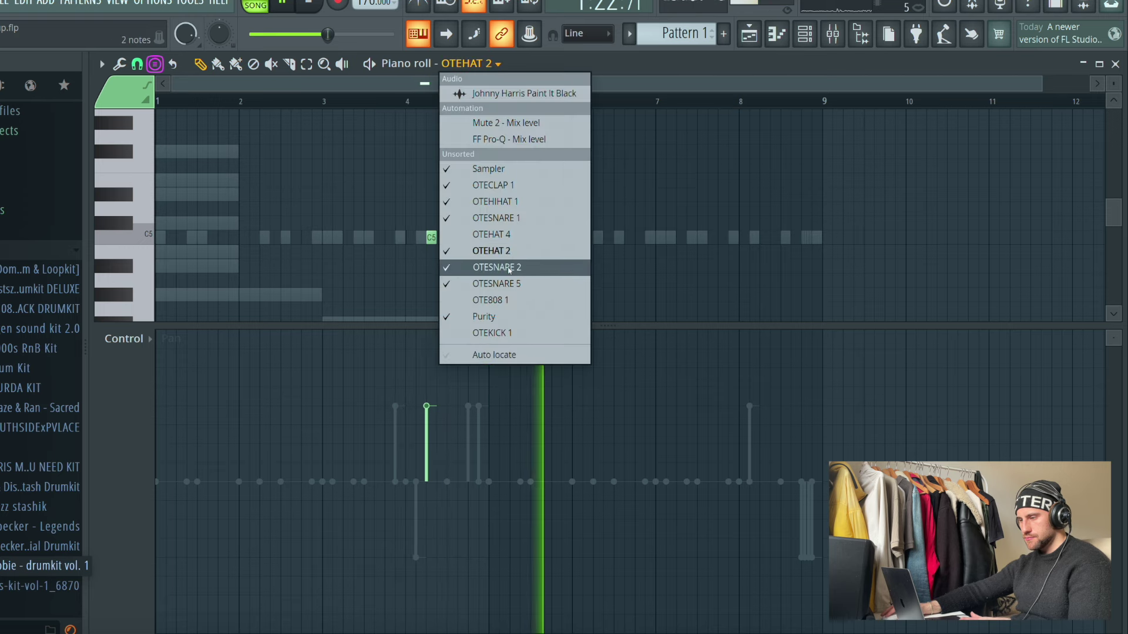
click(479, 265)
key(space)
click(490, 65)
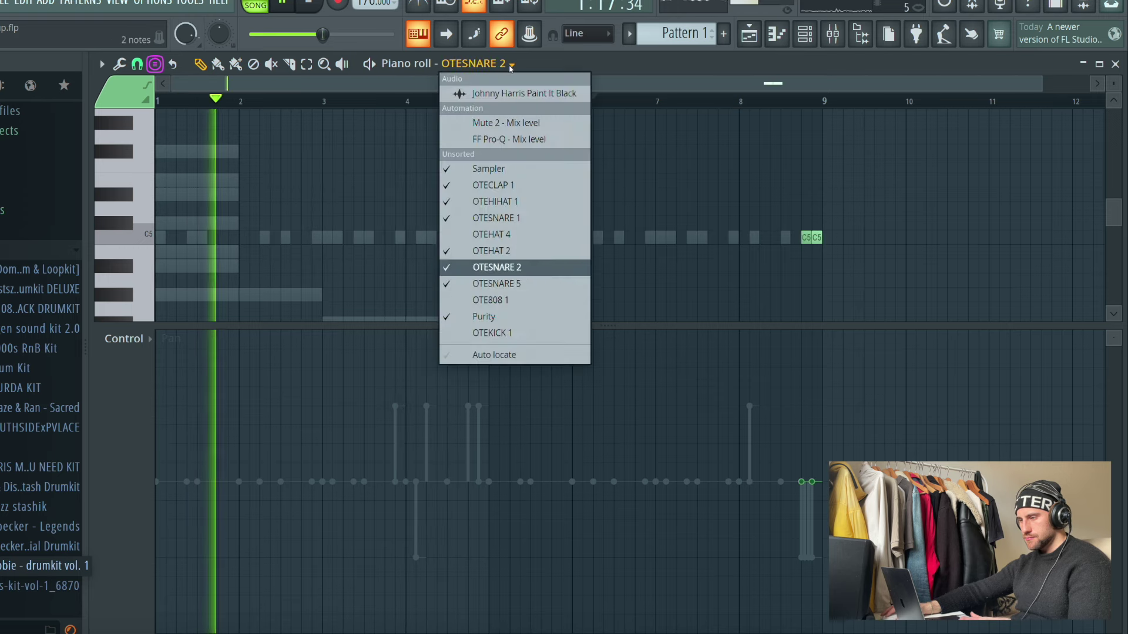
click(479, 283)
drag(506, 486, 492, 557)
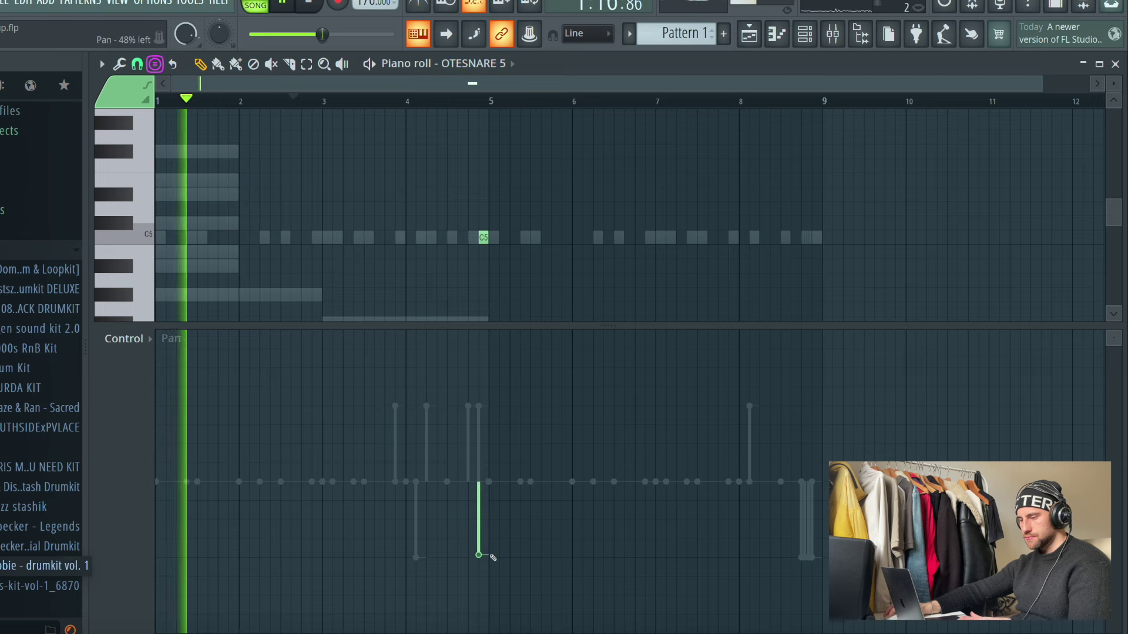
Step: Show OTEHAT 4 in Pattern 4 and pan its bar 1 note about 50% right and its bar 5 note about 50% left
click(490, 63)
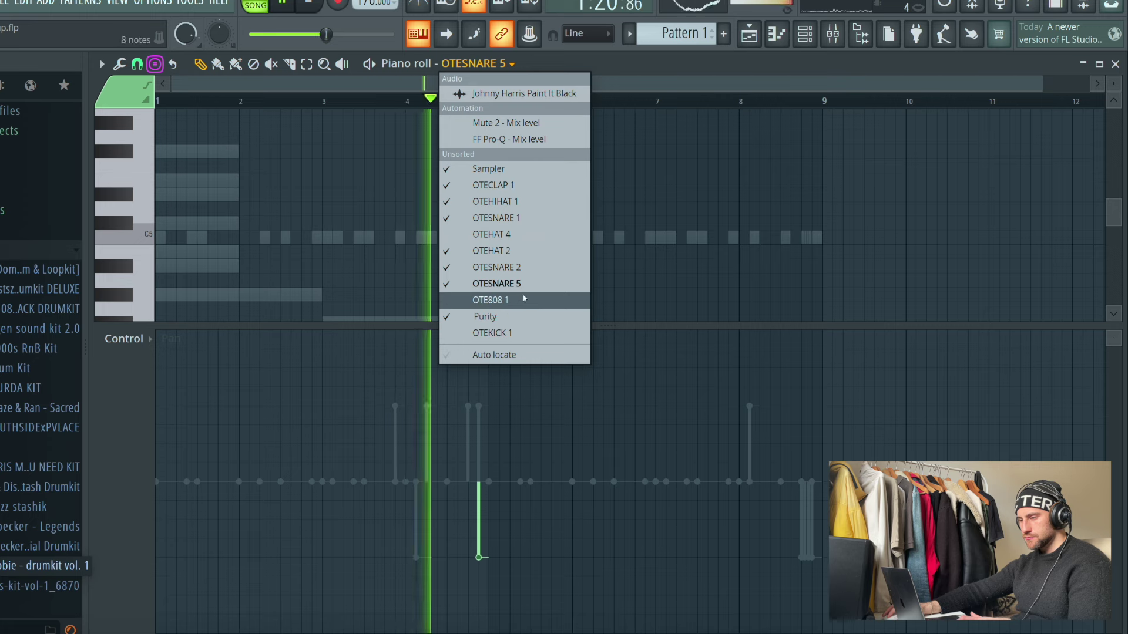
click(505, 251)
click(490, 64)
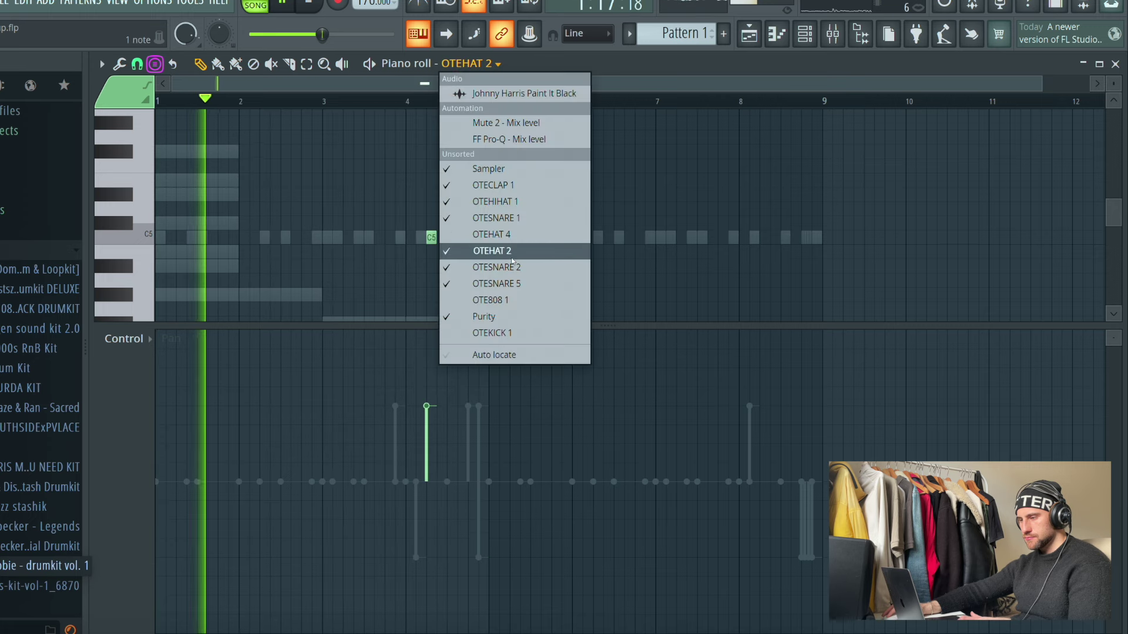
click(499, 231)
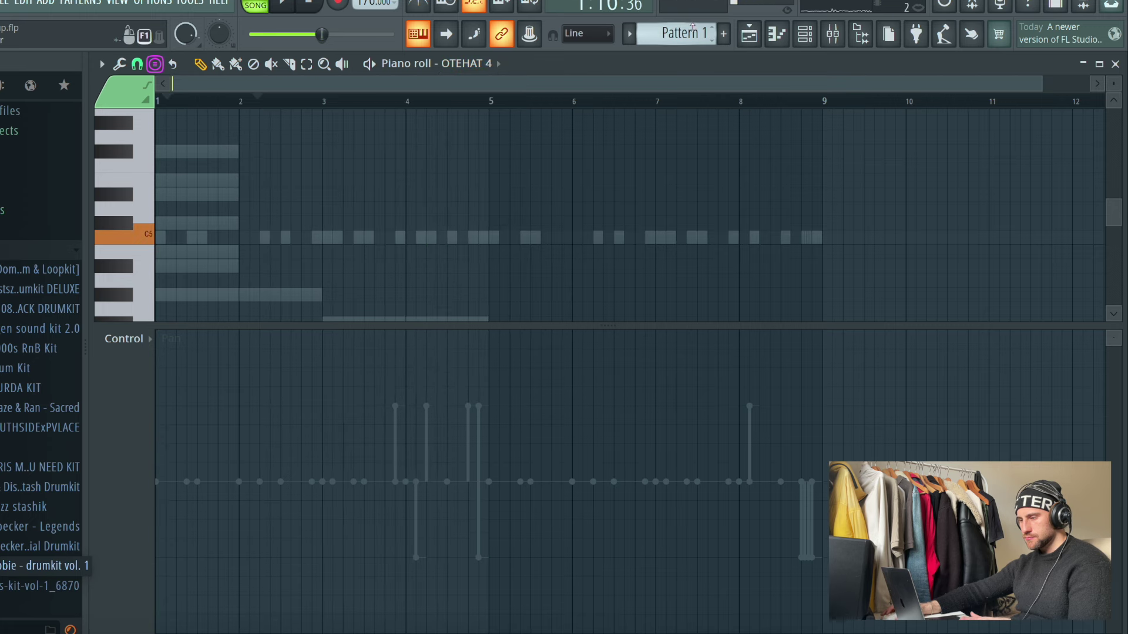
scroll(695, 33, down, 2)
scroll(696, 35, up, 2)
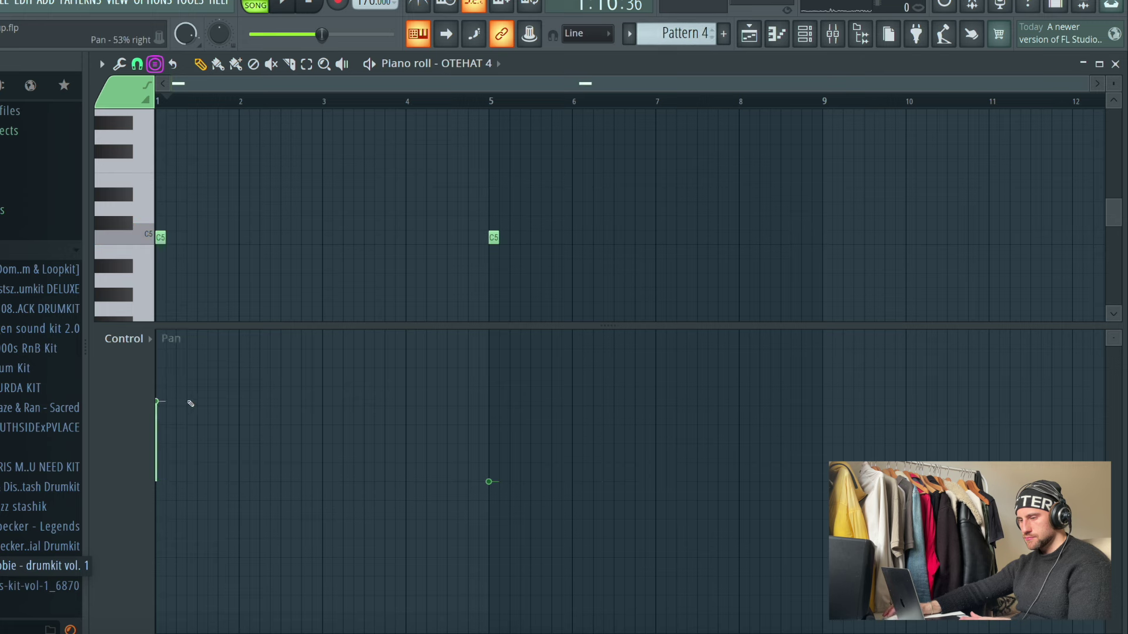
click(530, 562)
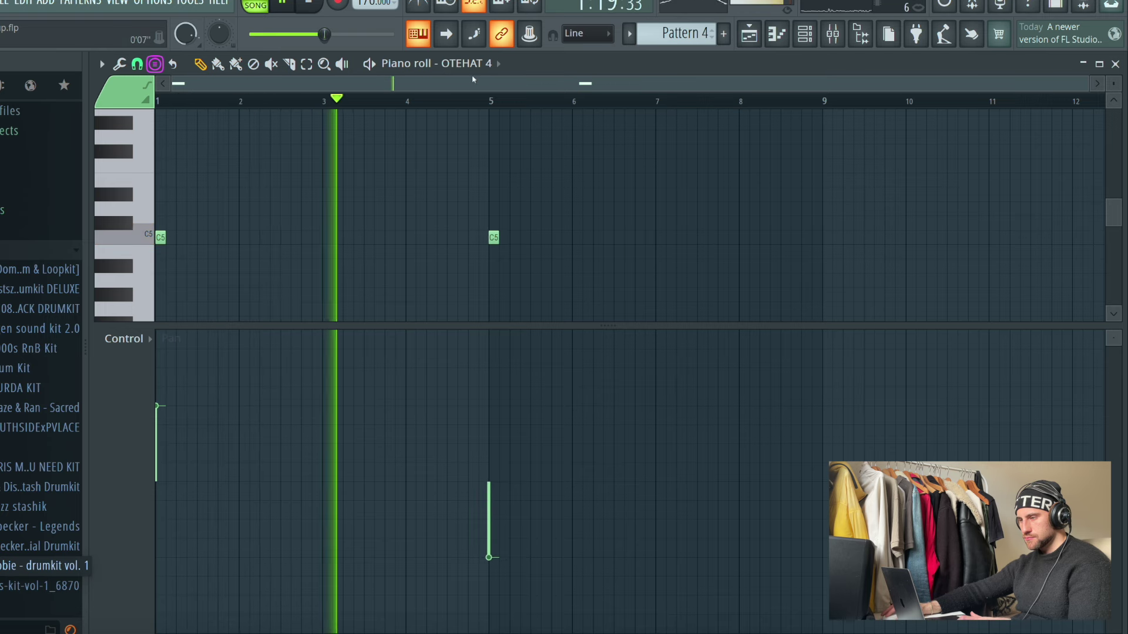
Step: Pan OTESNARE 2's last two notes in Pattern 1, the first about 50% left and the second 50% right
click(498, 63)
click(498, 284)
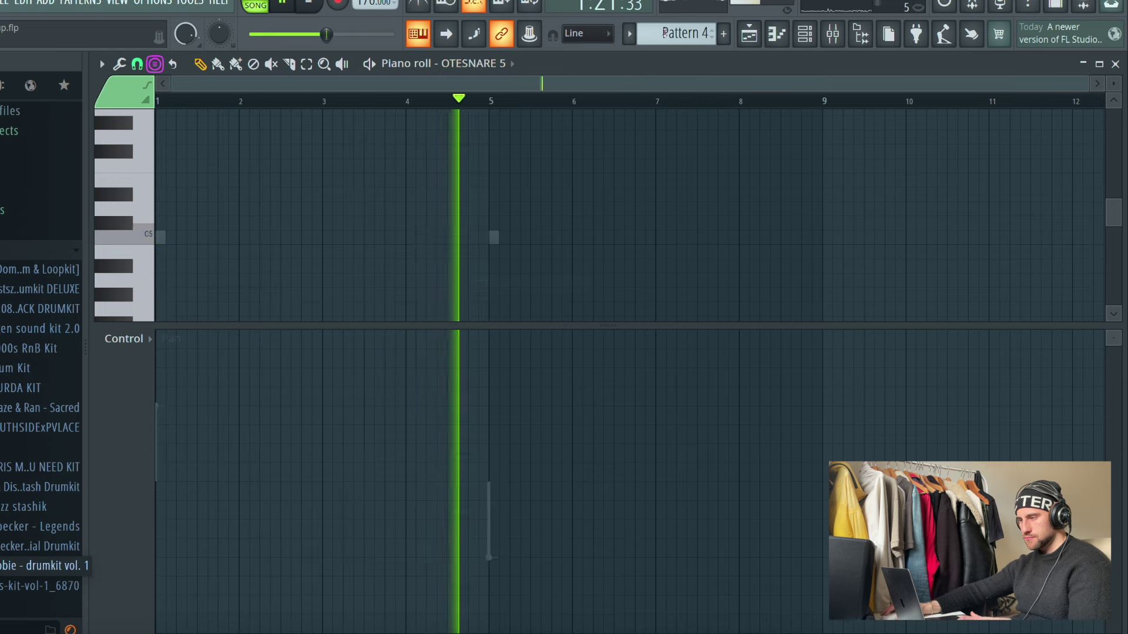
click(509, 64)
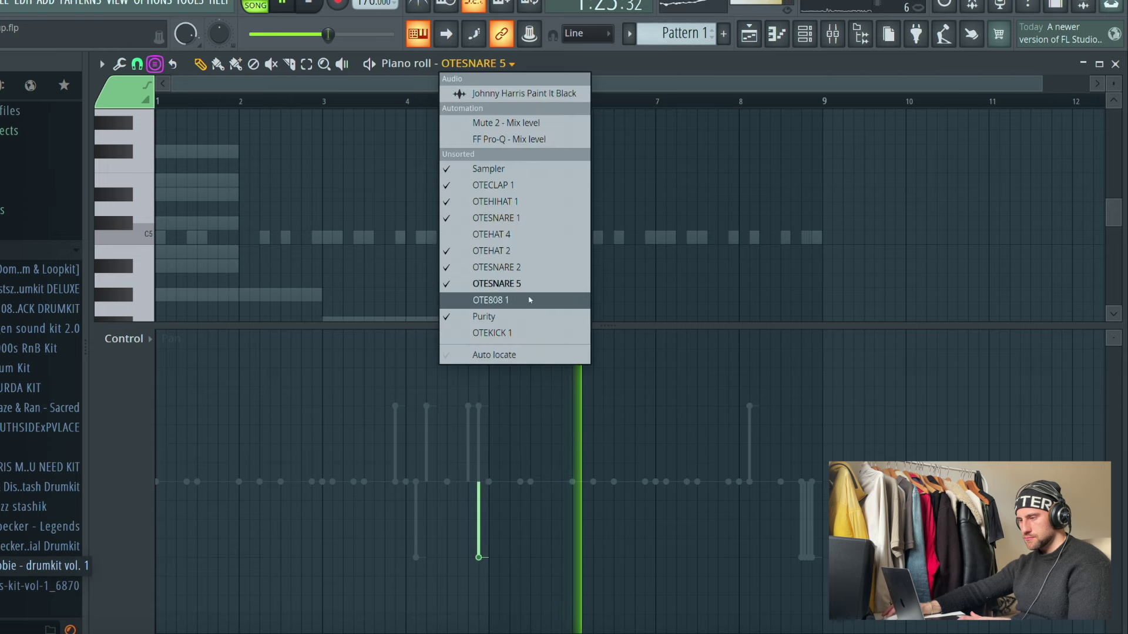
click(525, 267)
click(828, 408)
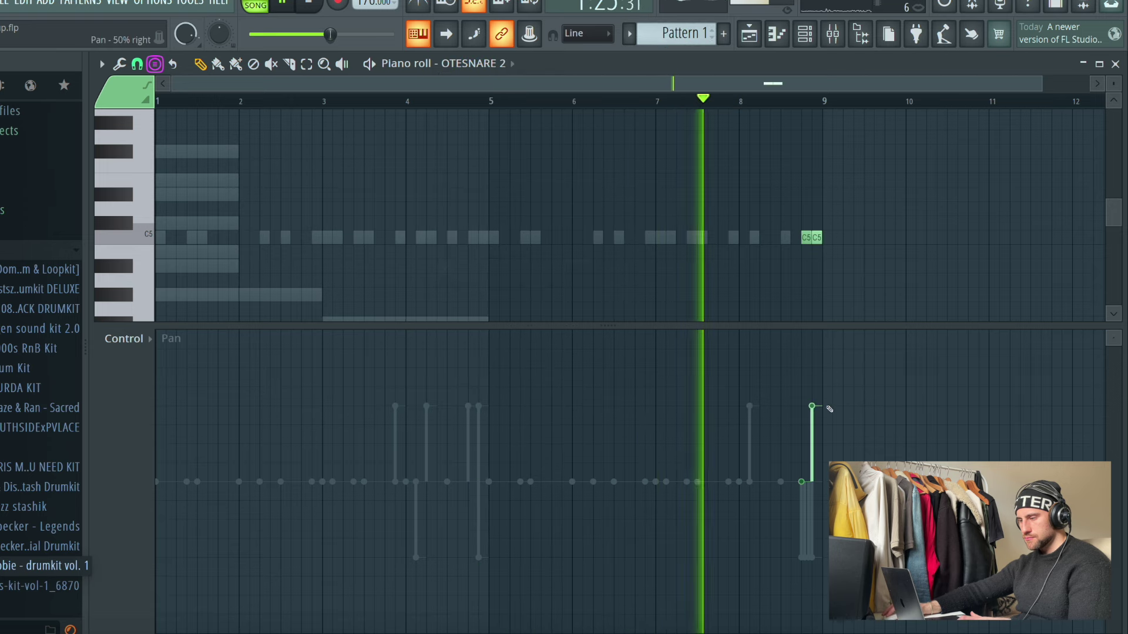
drag(802, 563, 802, 559)
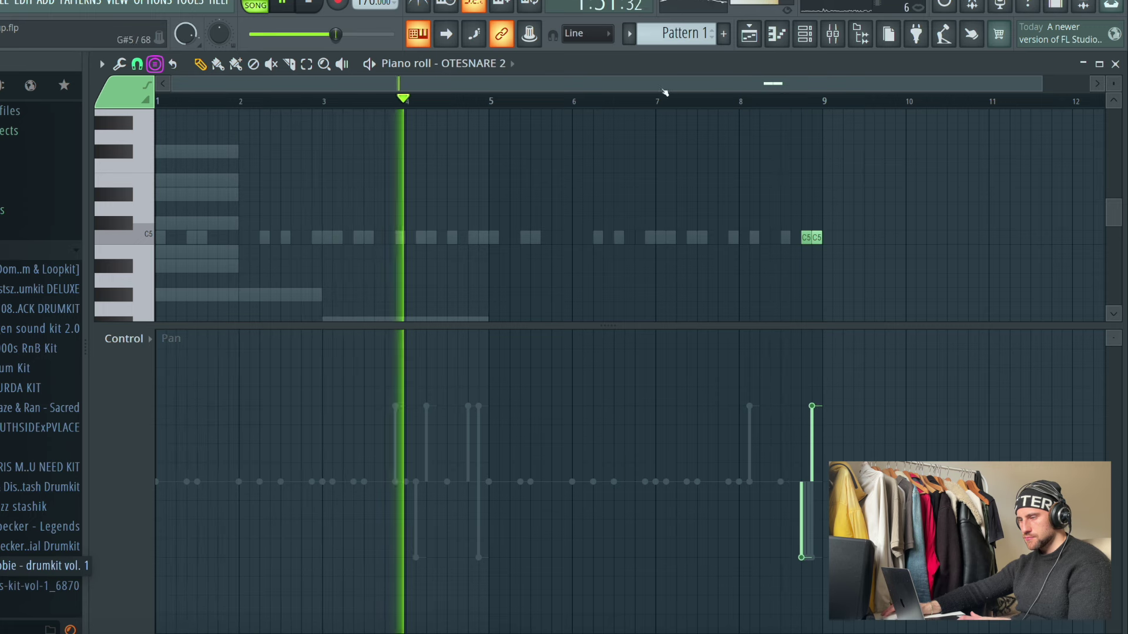
click(511, 63)
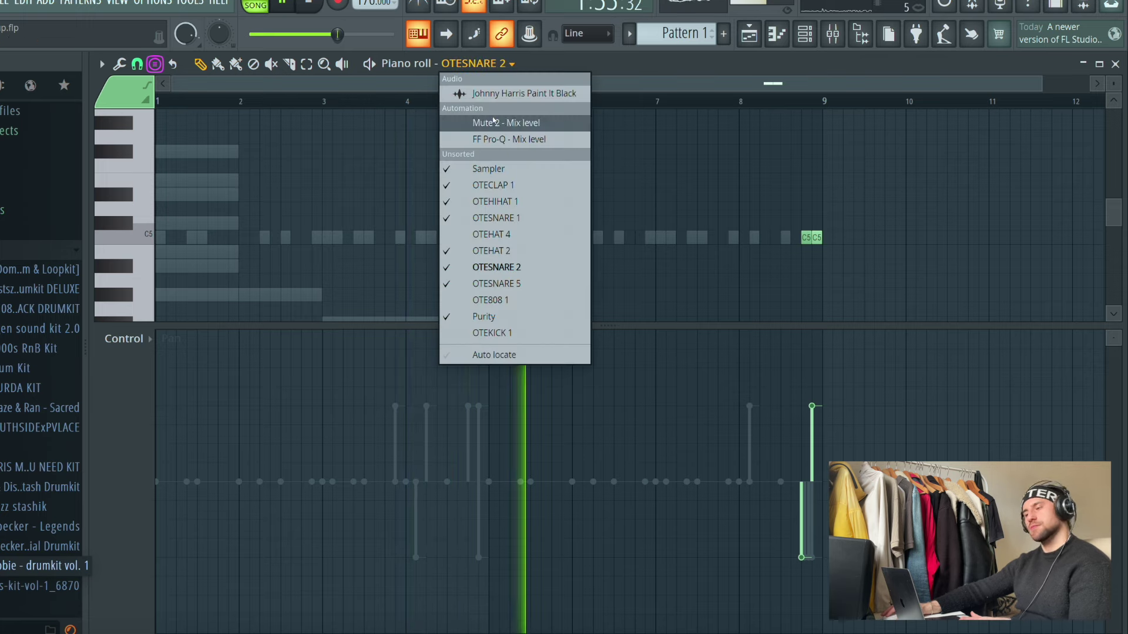
key(Escape)
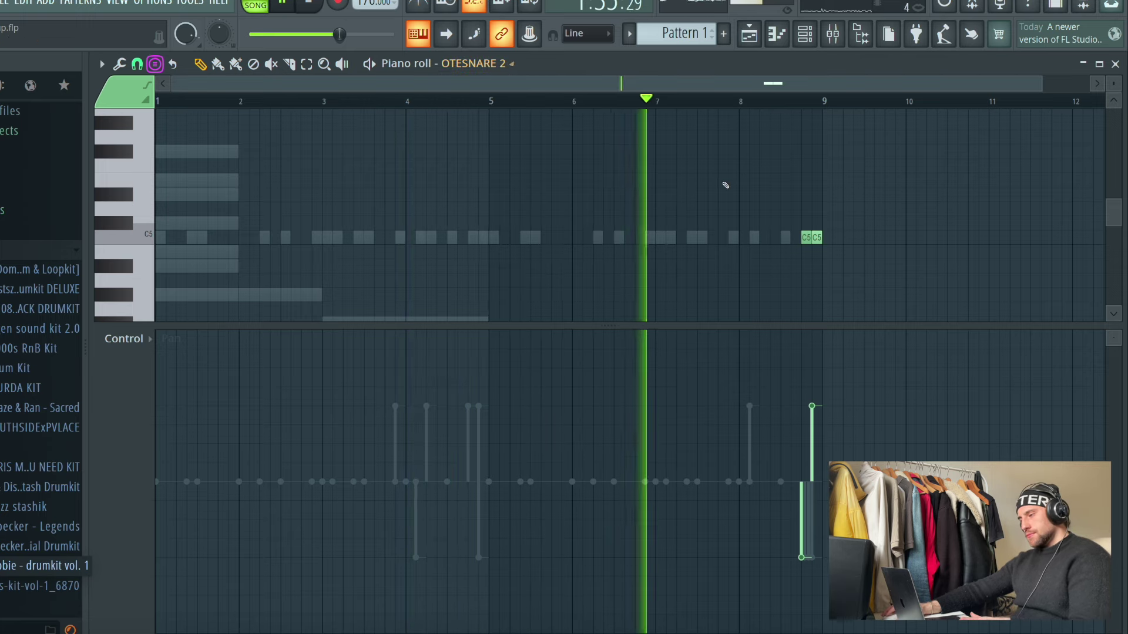
Step: Lower the OTEHIHAT 1 mixer track's volume and pan the track slightly left
click(802, 34)
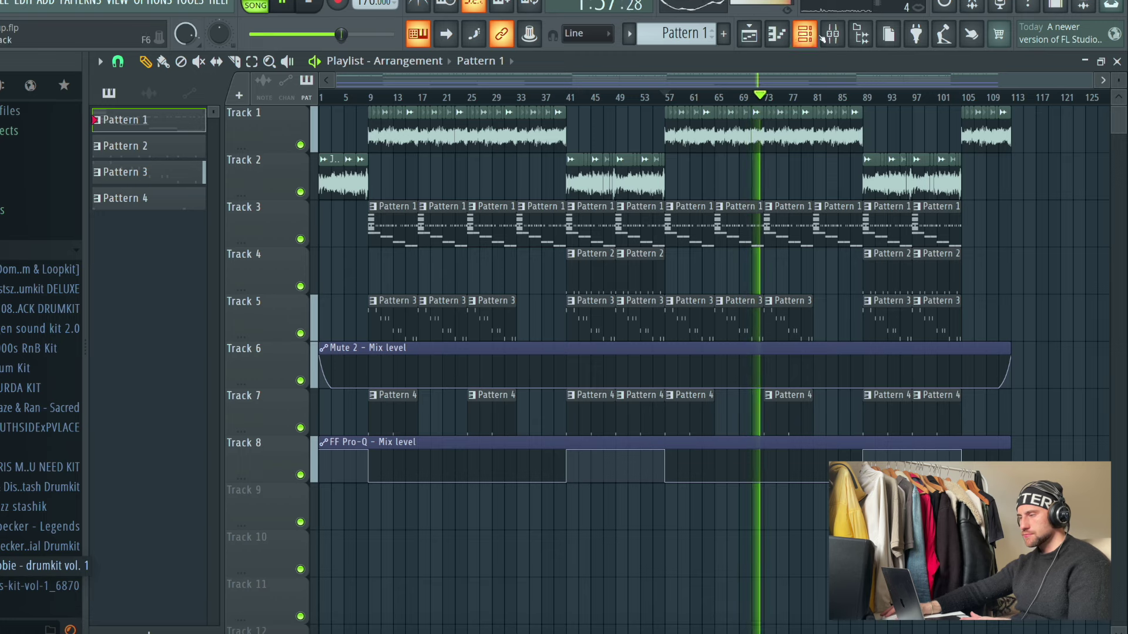
click(833, 34)
click(413, 259)
click(451, 259)
drag(459, 397, 459, 418)
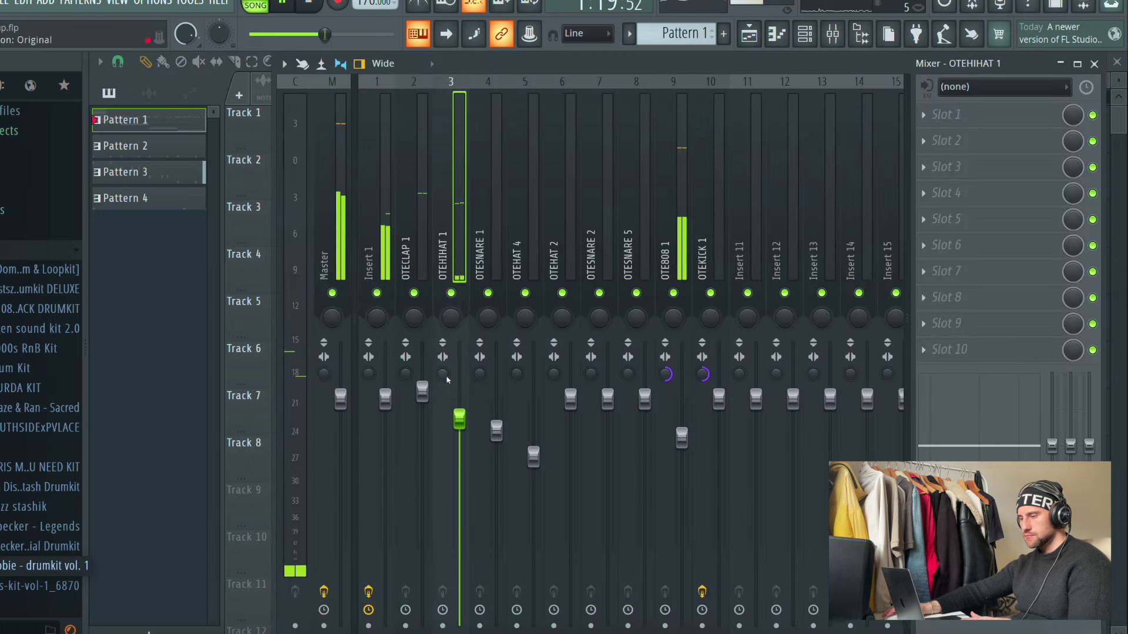
scroll(444, 376, down, 2)
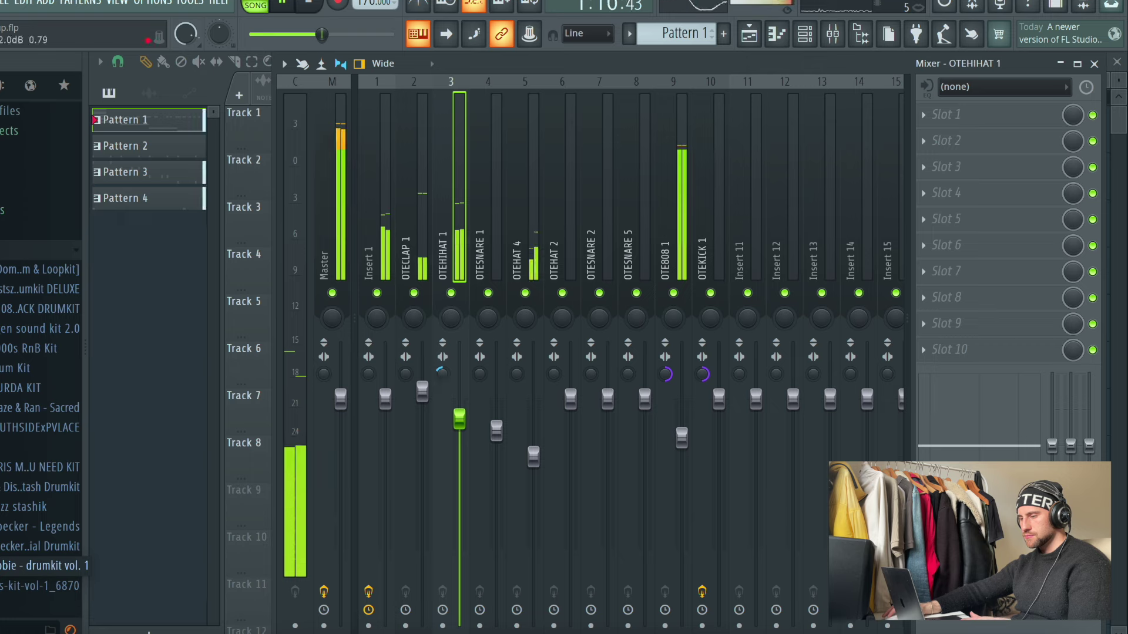
click(754, 37)
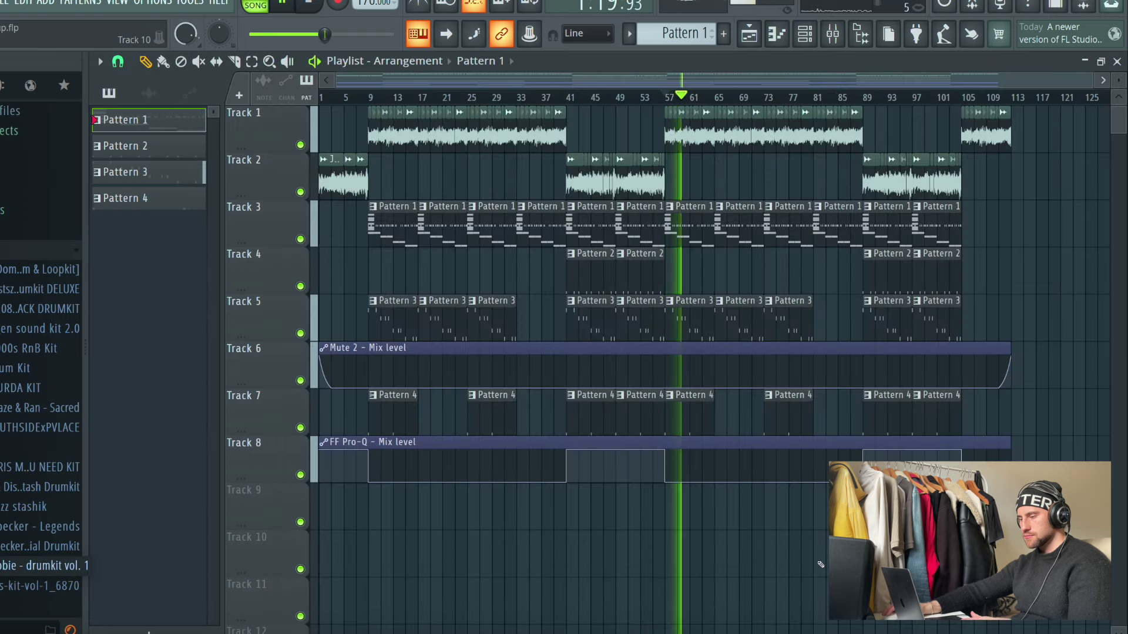
Step: Adjust the high-shelf cut of Insert 1's first FF Pro-Q to about 10510 Hz with a Q of 1.330
click(833, 34)
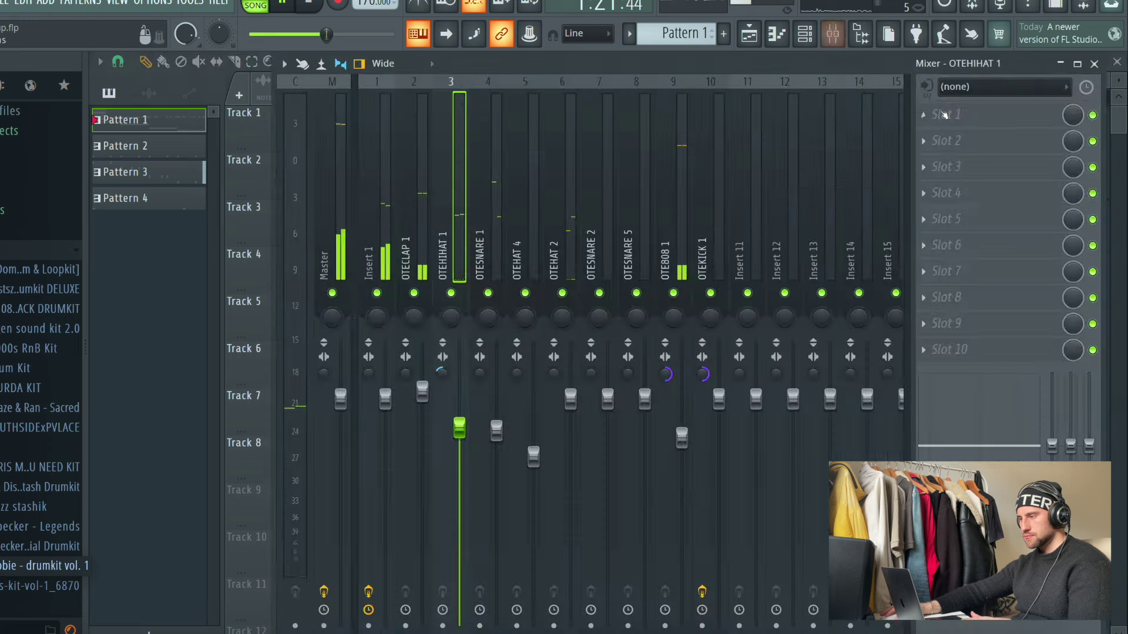
click(383, 156)
click(953, 115)
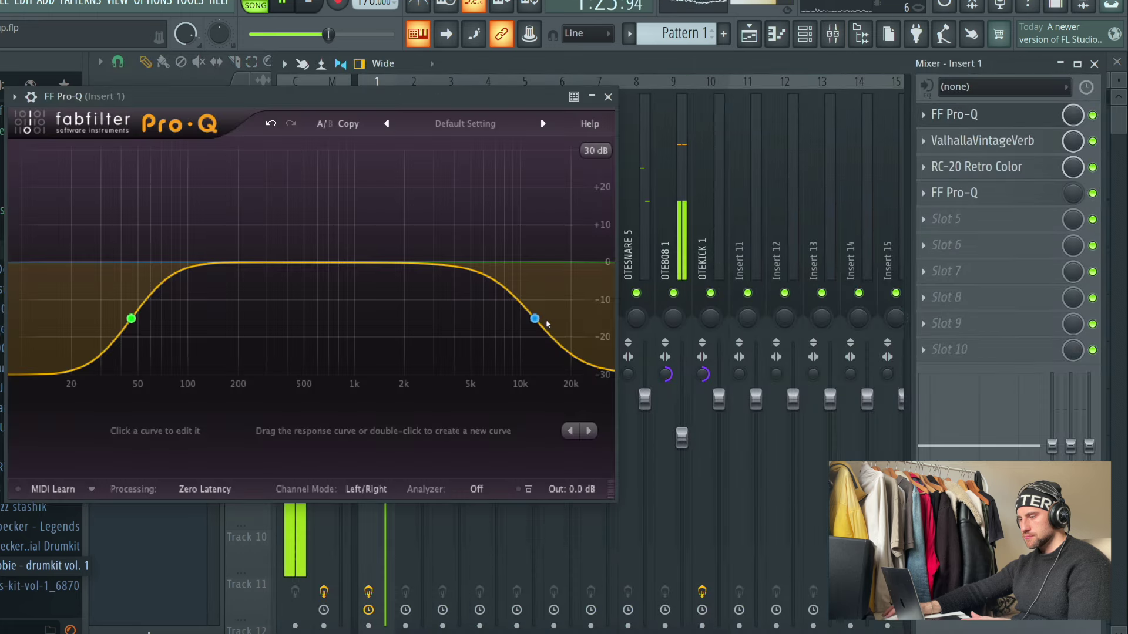
drag(535, 319, 528, 318)
scroll(404, 411, up, 2)
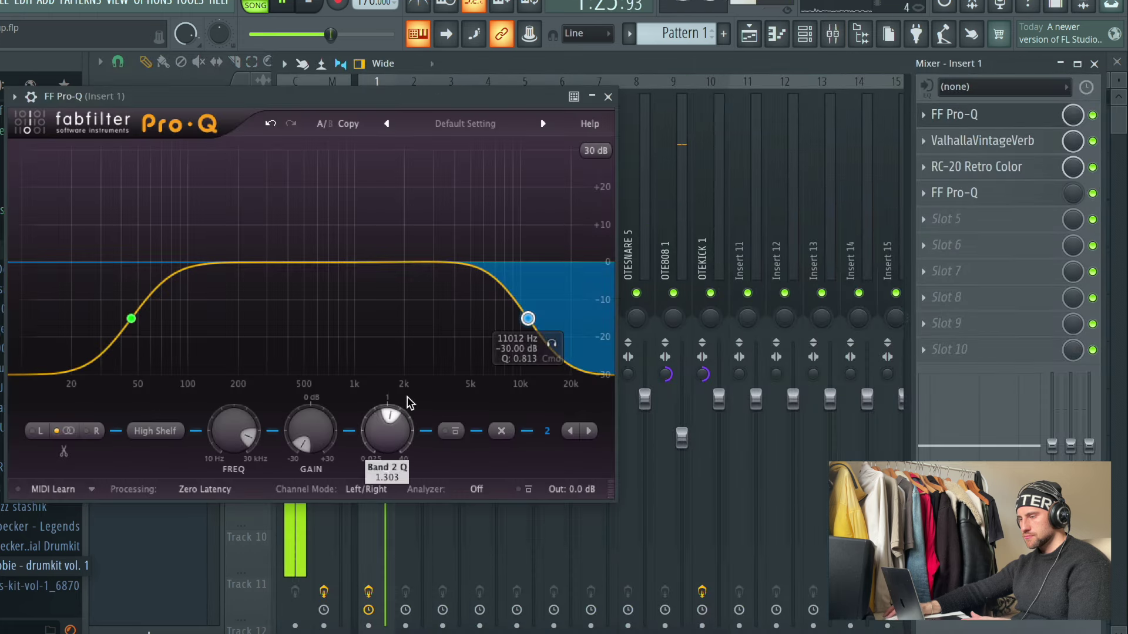
drag(528, 318, 524, 319)
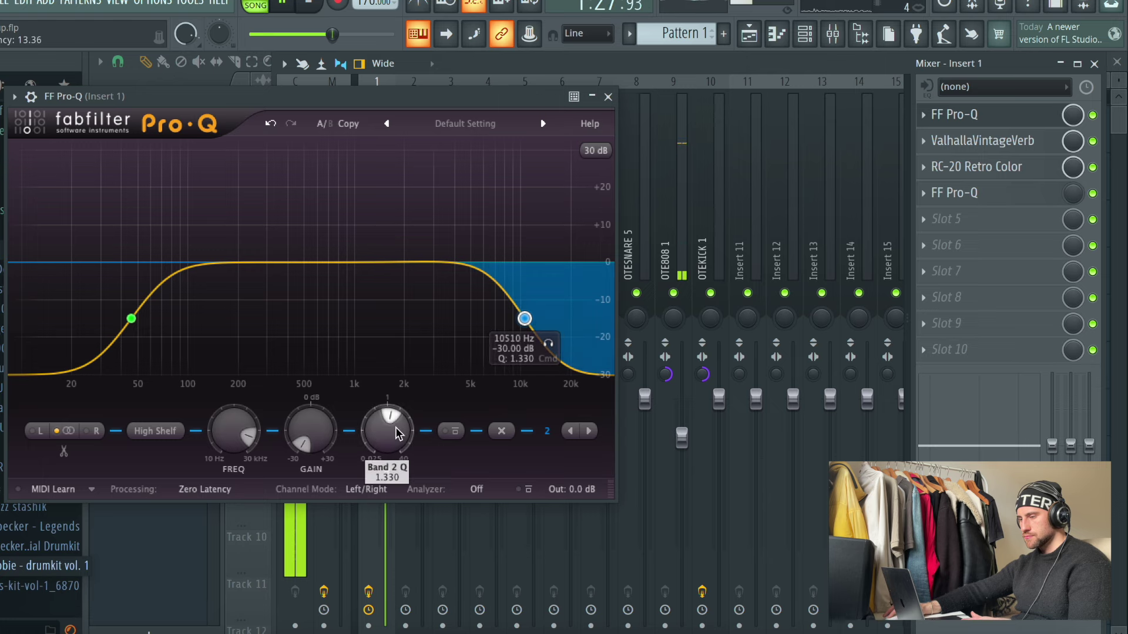
click(608, 97)
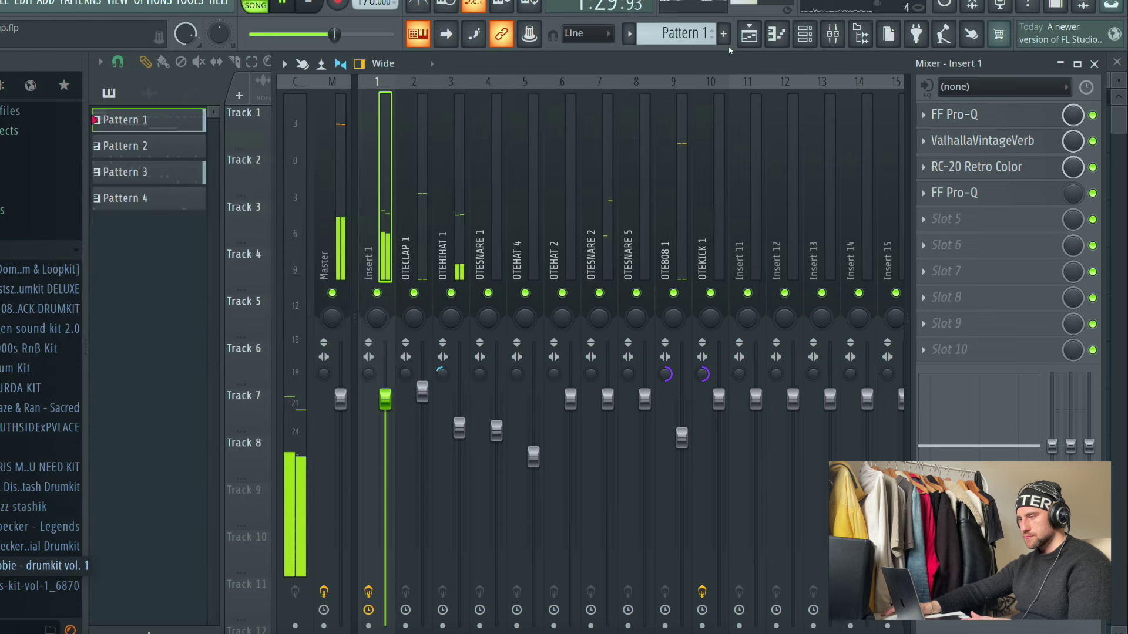
Step: Play the arrangement from about bar 87 and check the Insert 1 effect chain in the mixer
key(F5)
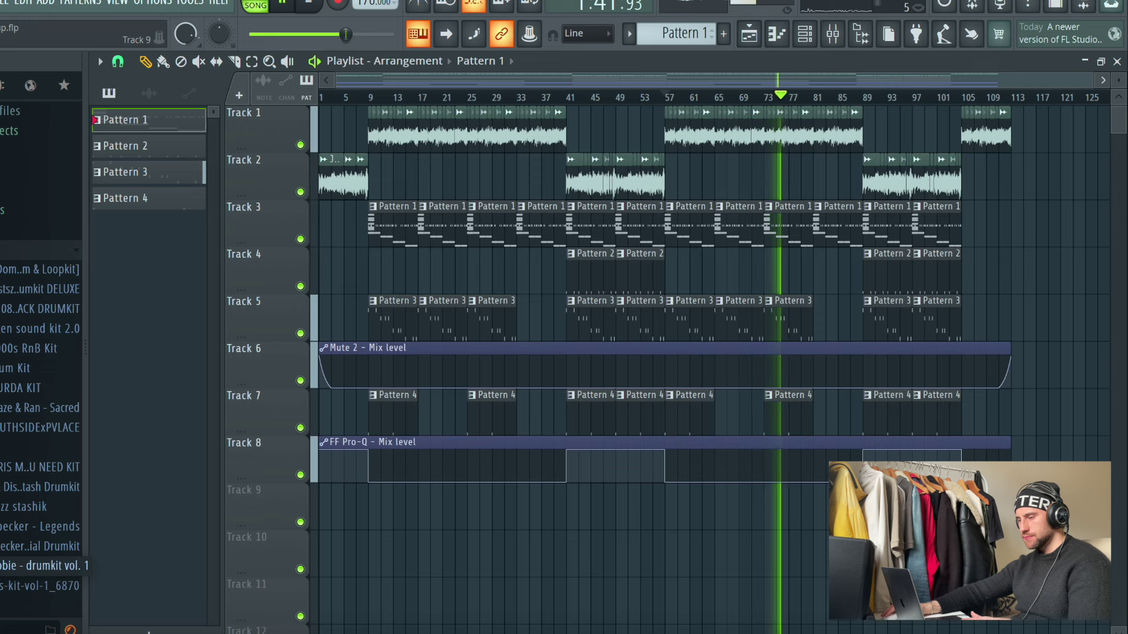
click(856, 97)
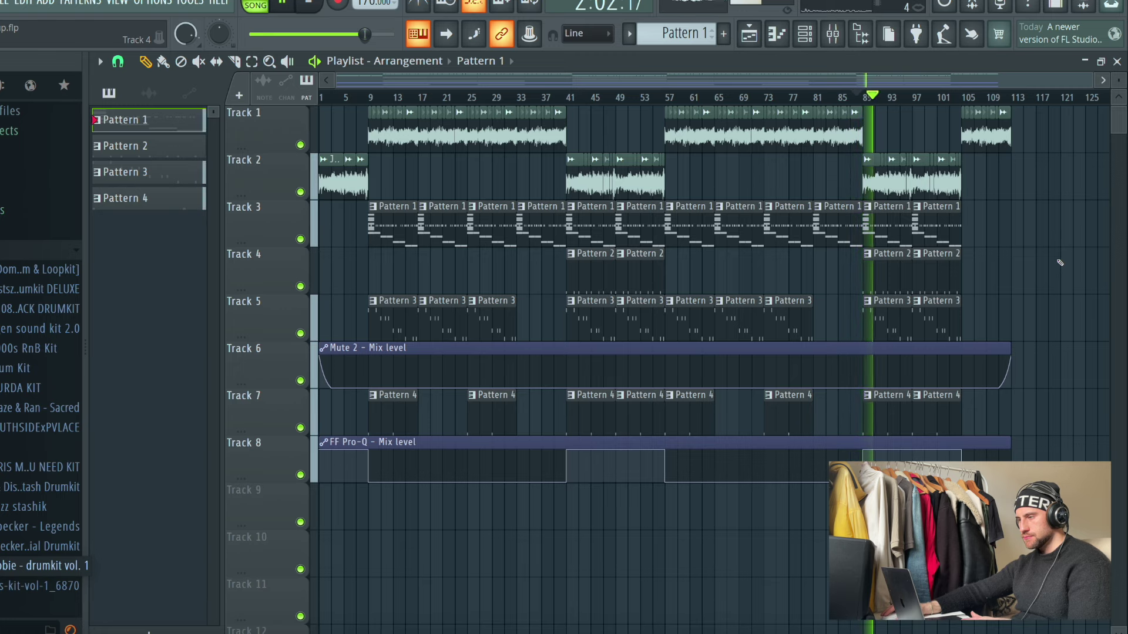
key(F9)
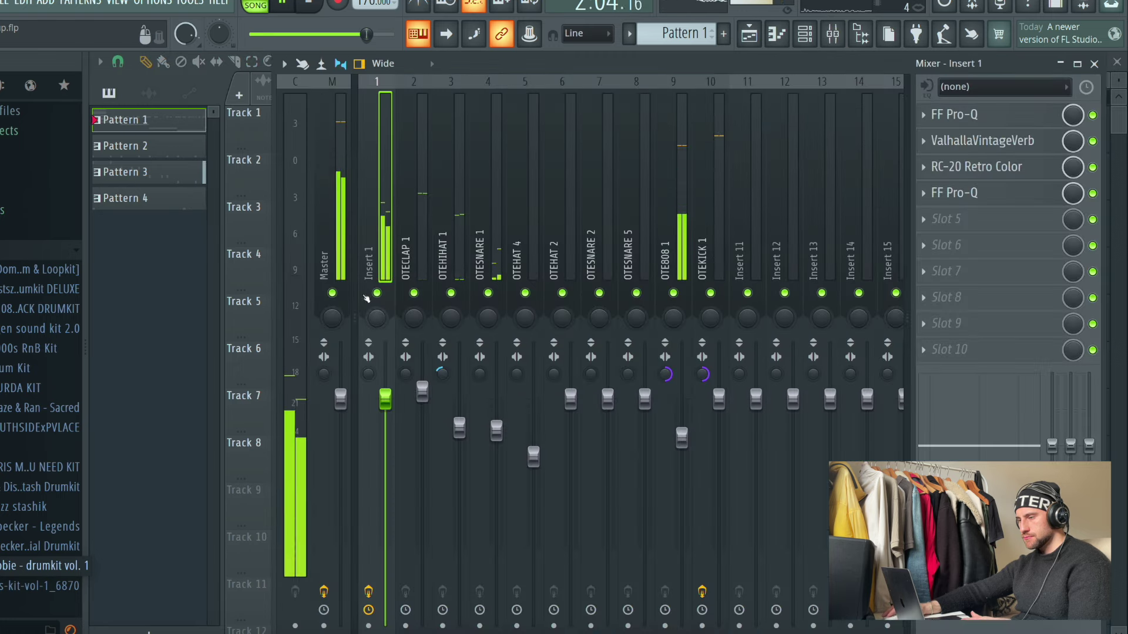
click(6, 3)
key(Escape)
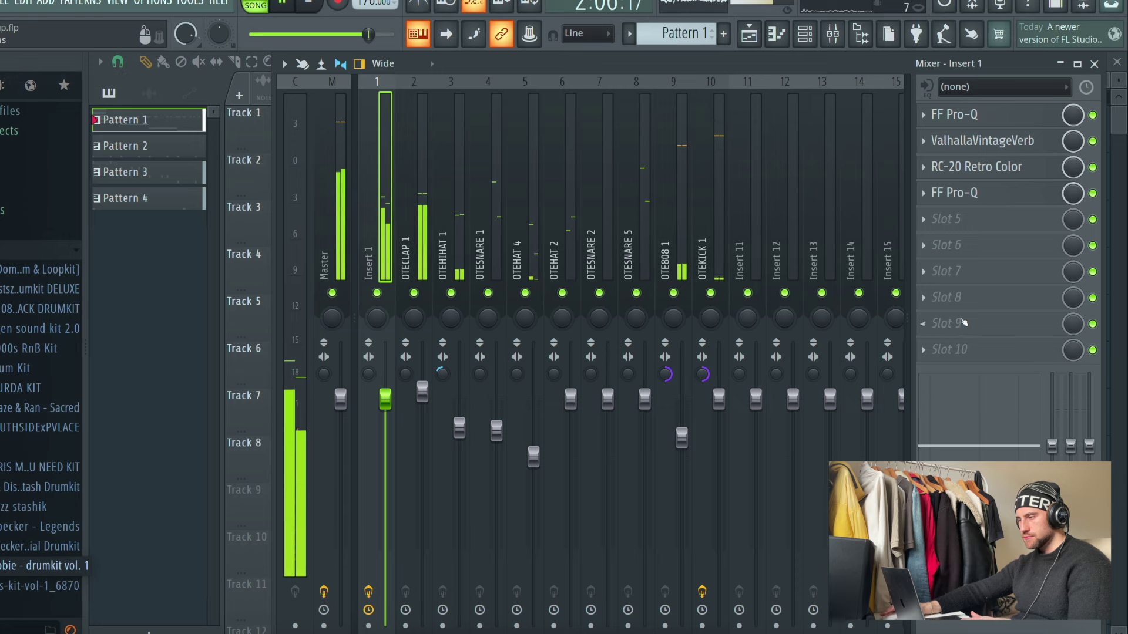
Step: Stop playback and load Ozone Imager 2 in Insert 1's slot 5 with 15% width and Stereoize at 6.0 ms, mode II
click(976, 218)
click(312, 6)
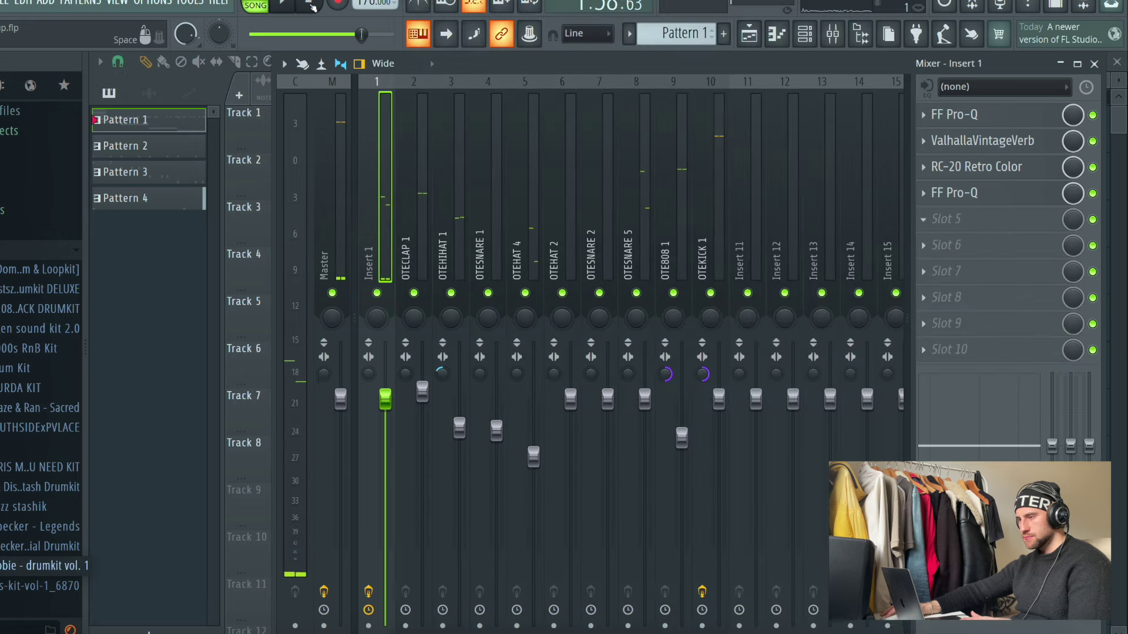
click(996, 239)
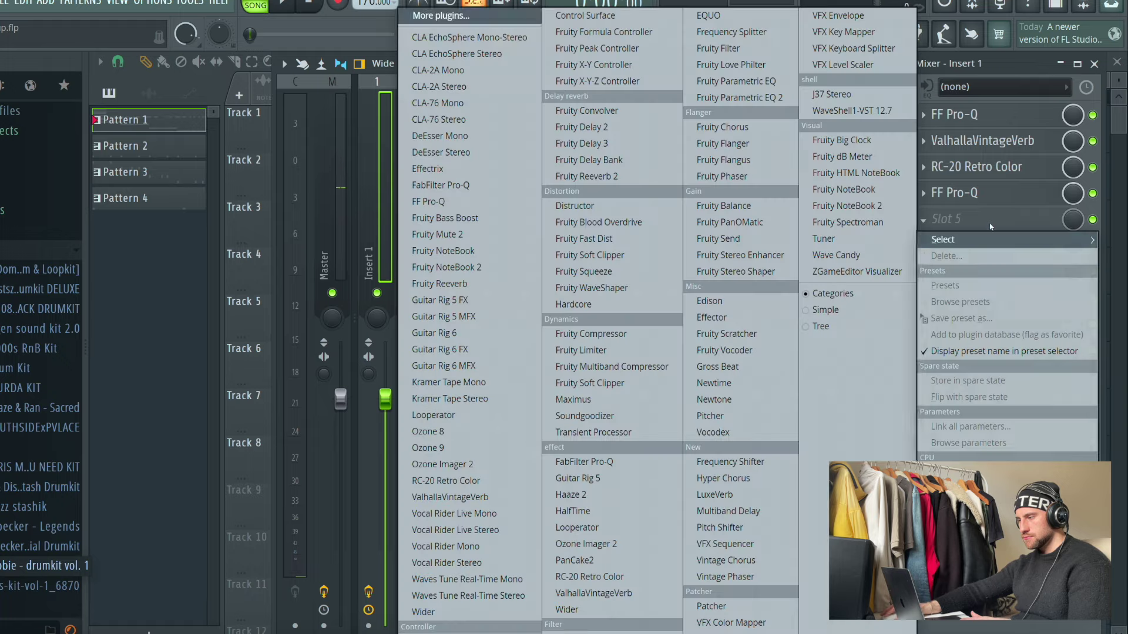
click(608, 544)
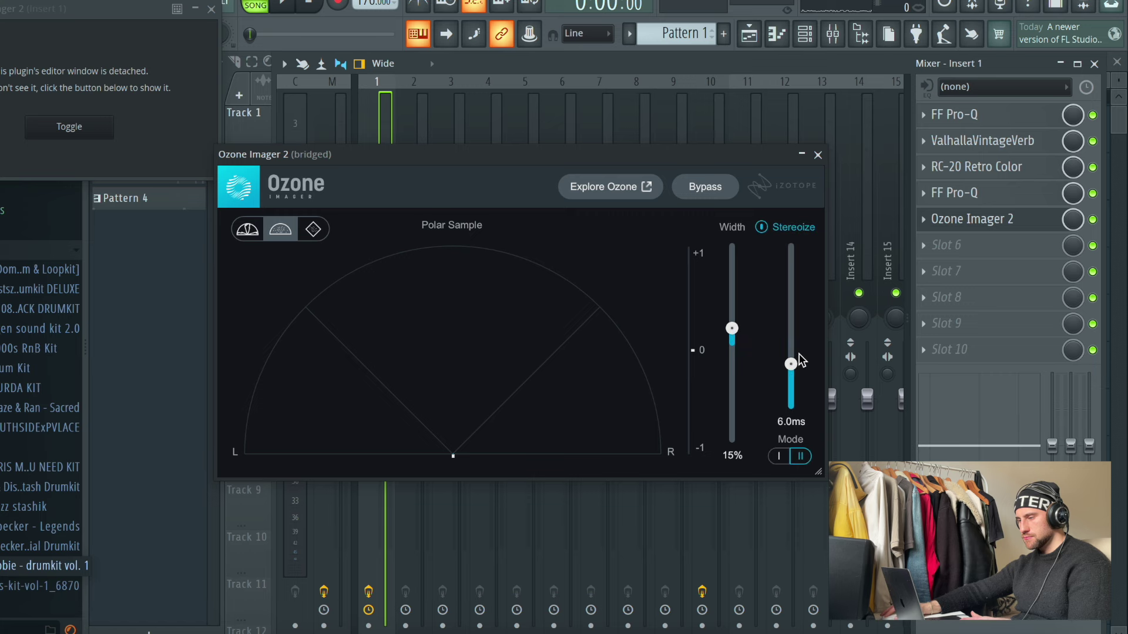
Step: Close the Ozone Imager 2 windows and play the arrangement from the start
click(816, 156)
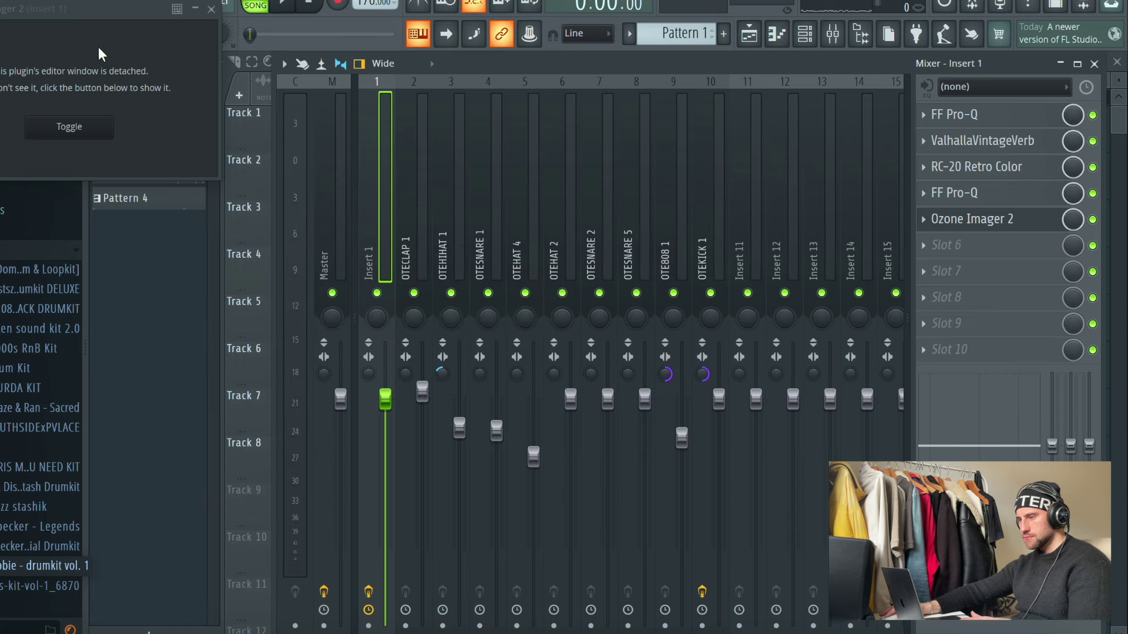
click(202, 13)
key(space)
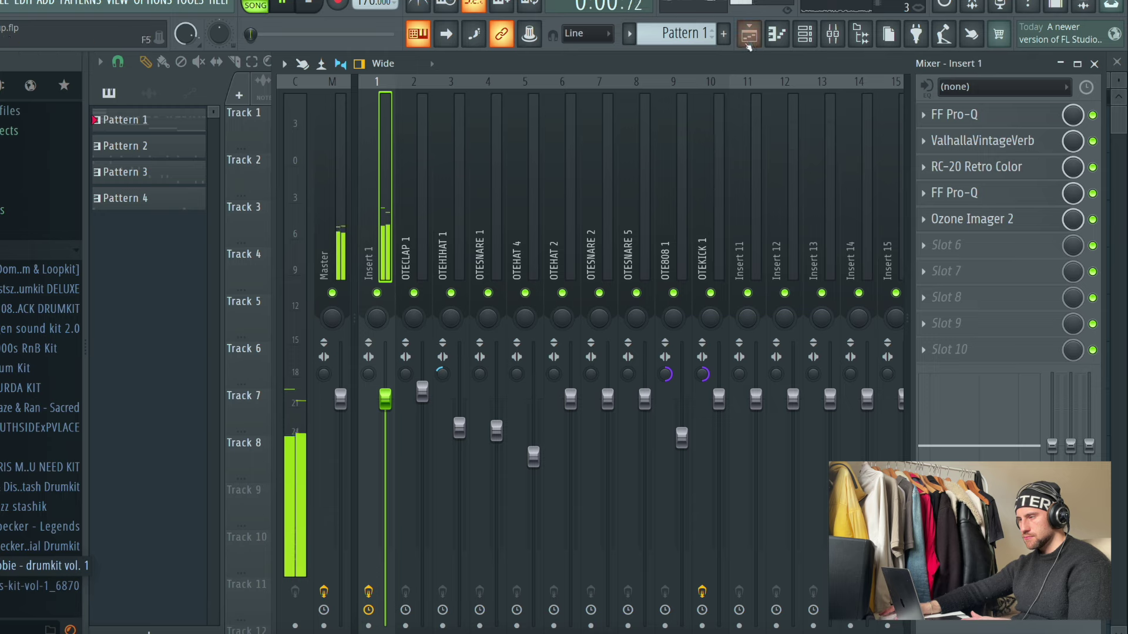
Step: Reduce Insert 1's Ozone Imager 2 to 7% width and 1.9 ms Stereoize, close it and bring up the playlist
click(955, 224)
mouse_move(955, 225)
mouse_down()
mouse_move(969, 194)
mouse_move(969, 115)
mouse_move(974, 221)
mouse_up()
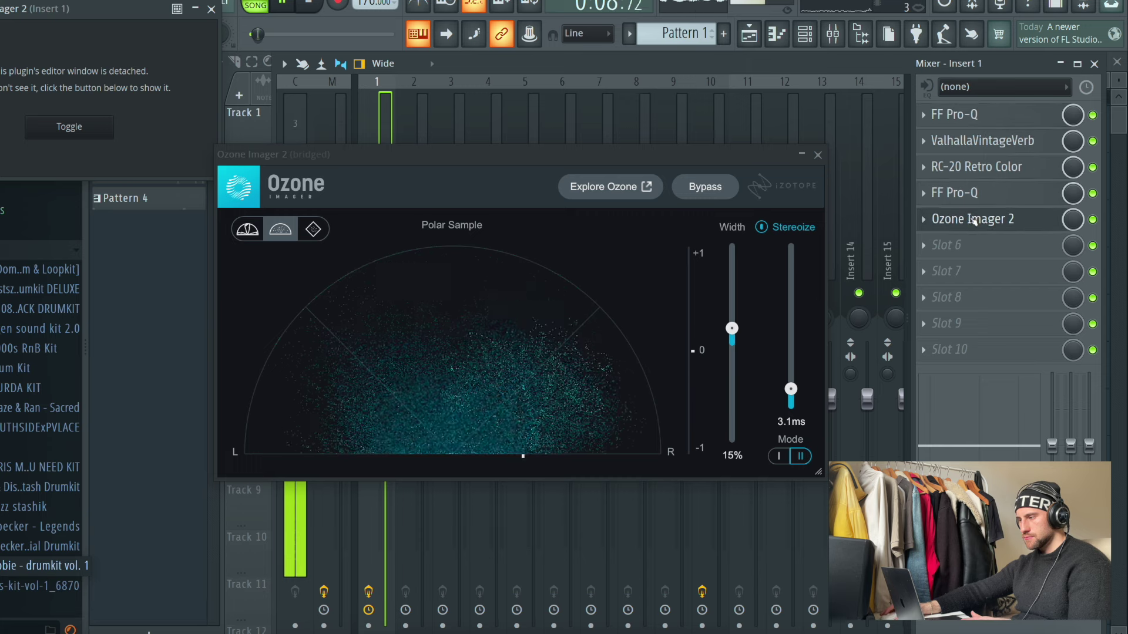
drag(732, 329, 732, 337)
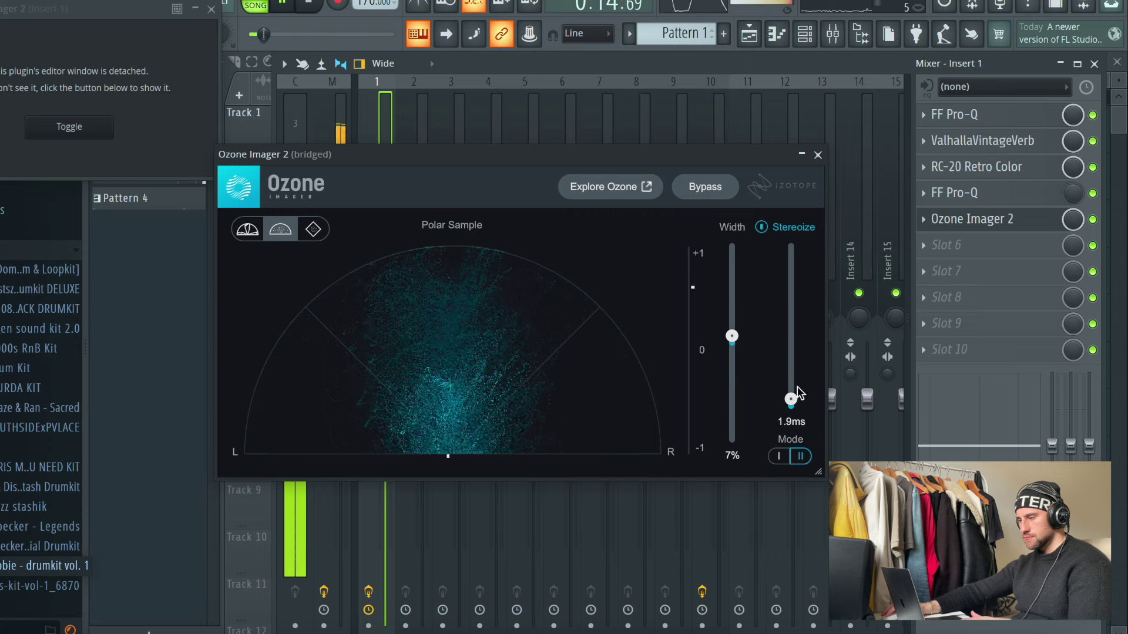
click(817, 155)
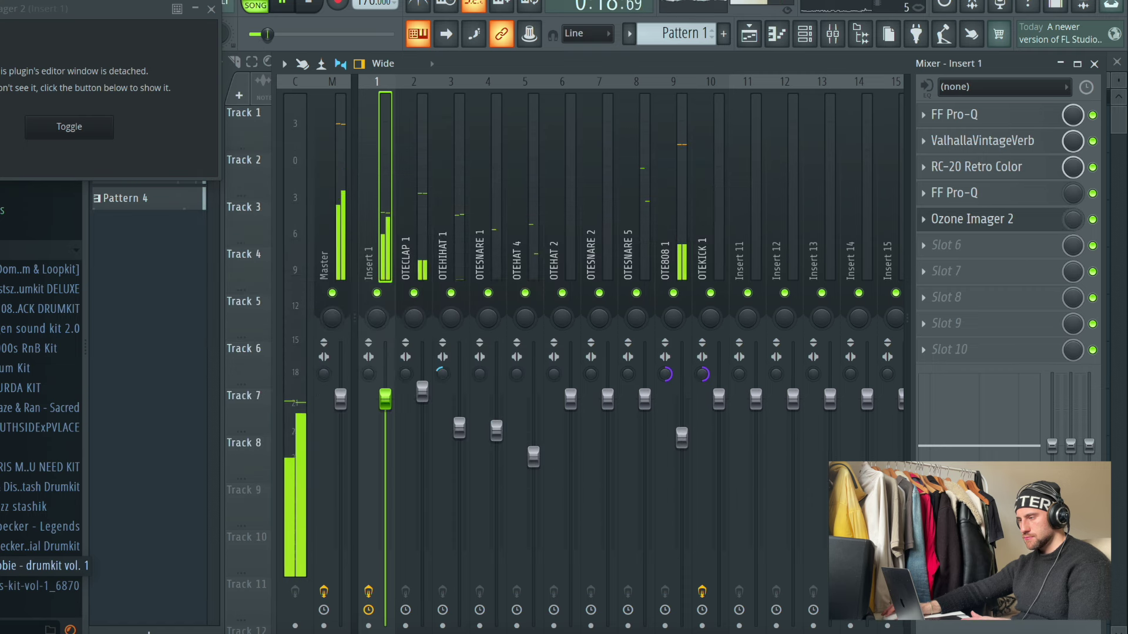
click(211, 9)
click(749, 33)
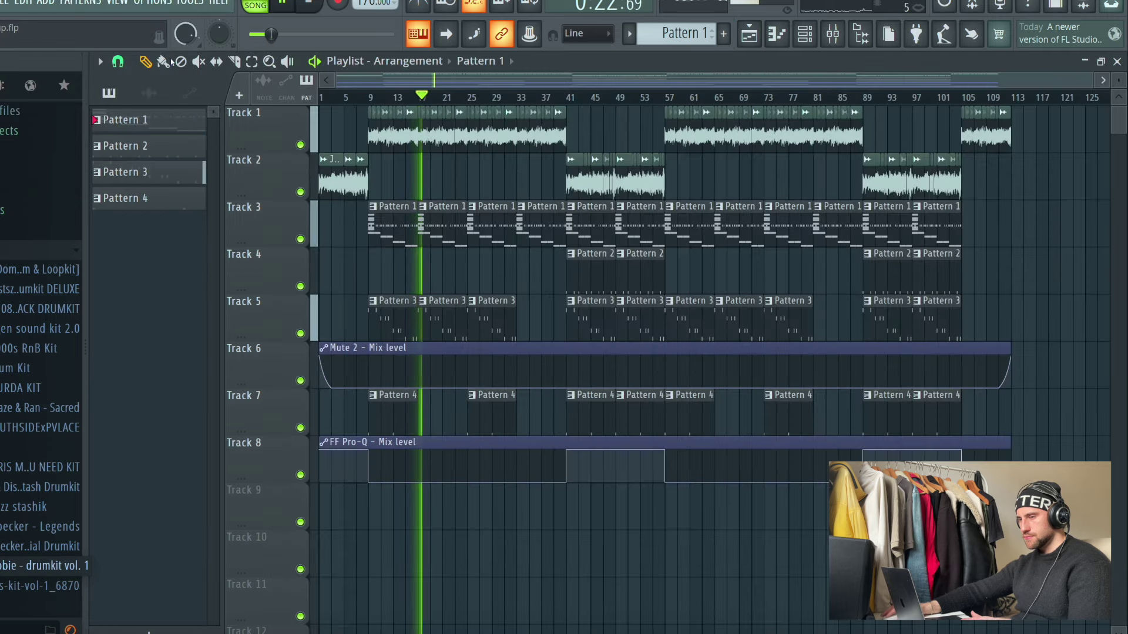